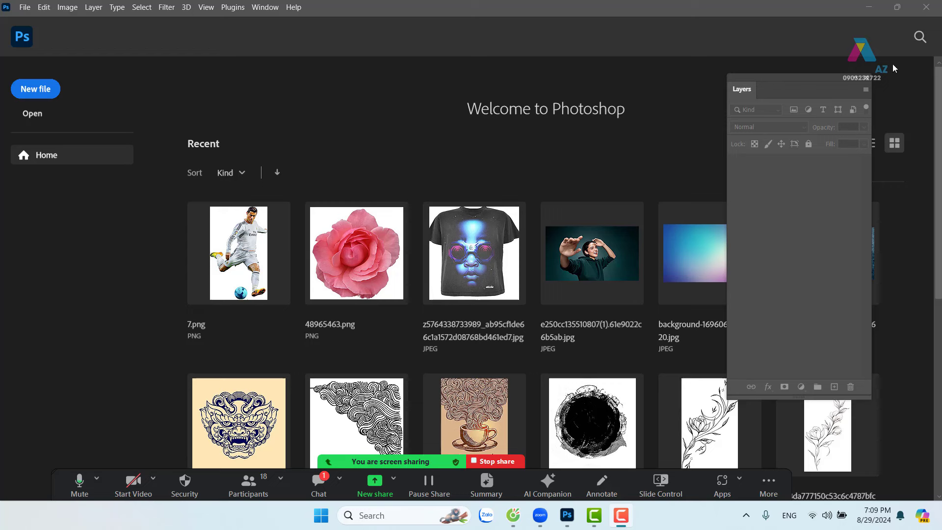
Step: Move the floating Layers panel aside, close it, and bring up the File menu
left_click_drag(827, 75, 840, 71)
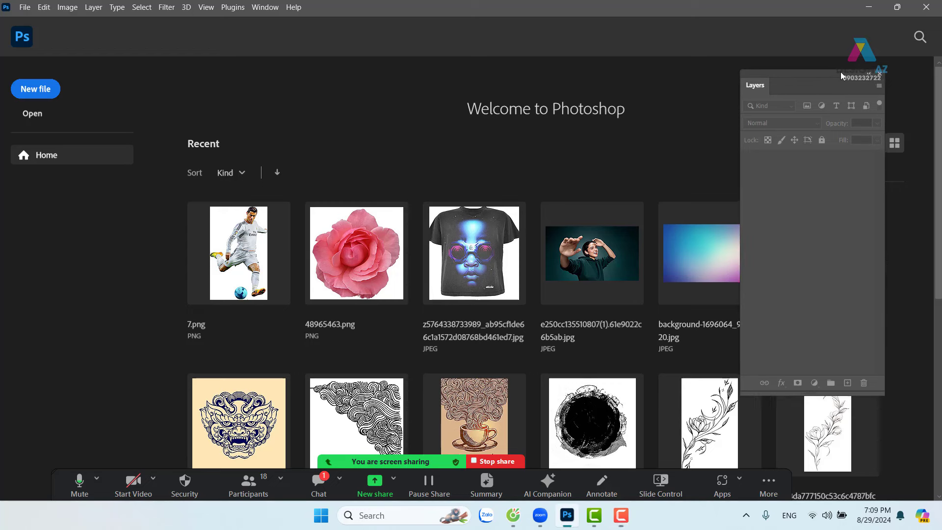
left_click(885, 73)
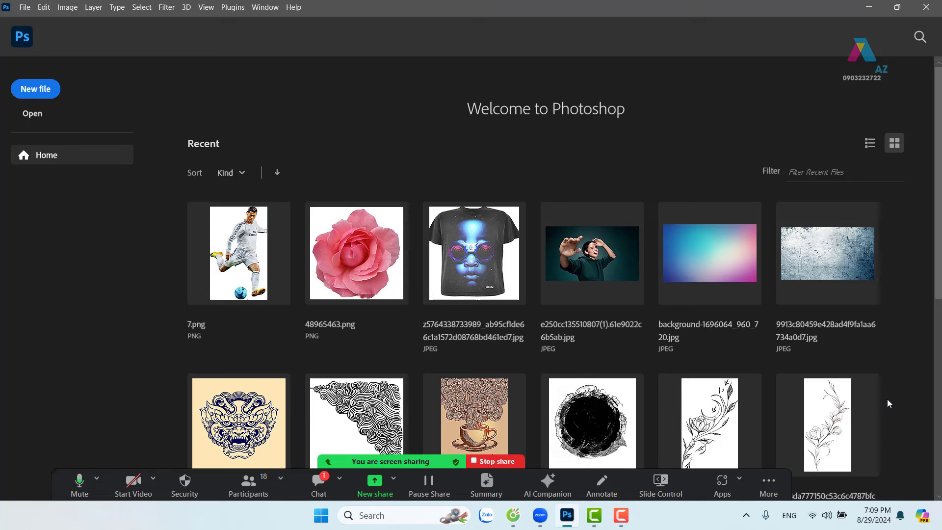
left_click(24, 8)
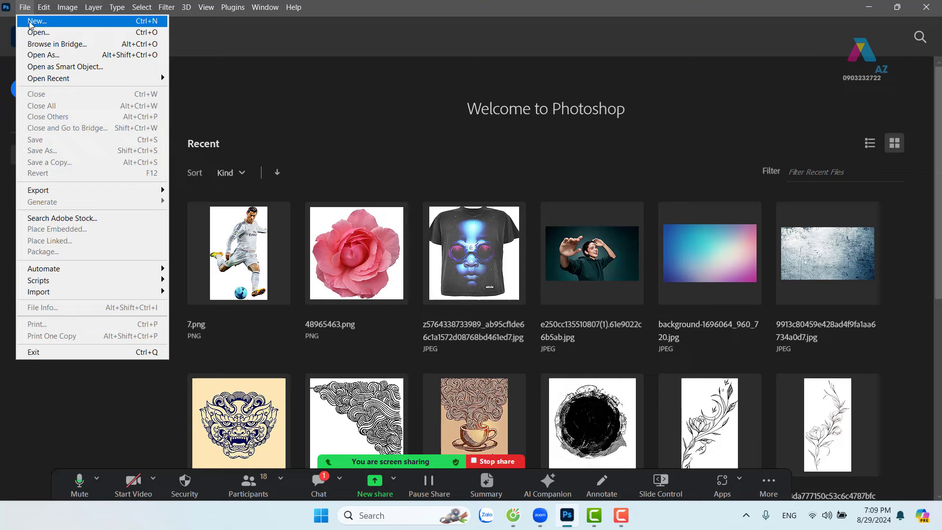
left_click(318, 480)
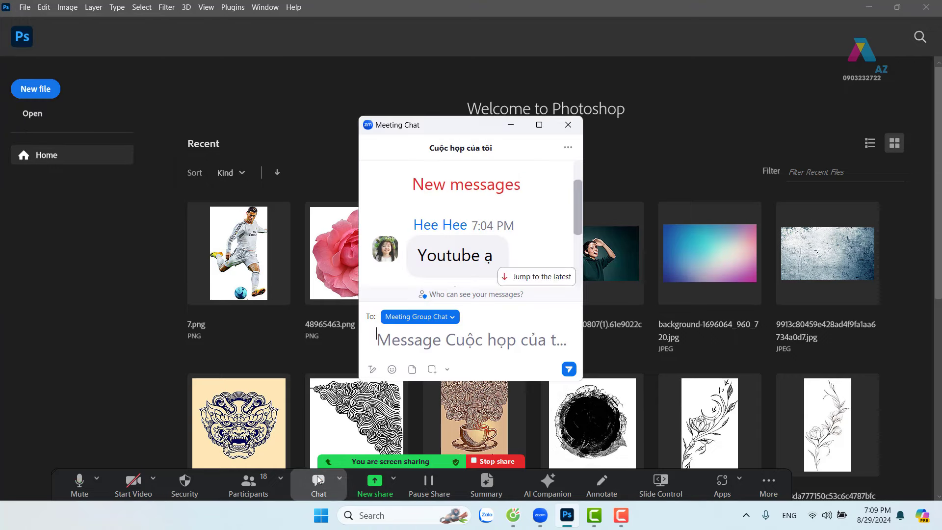
scroll(578, 212, "down", 3)
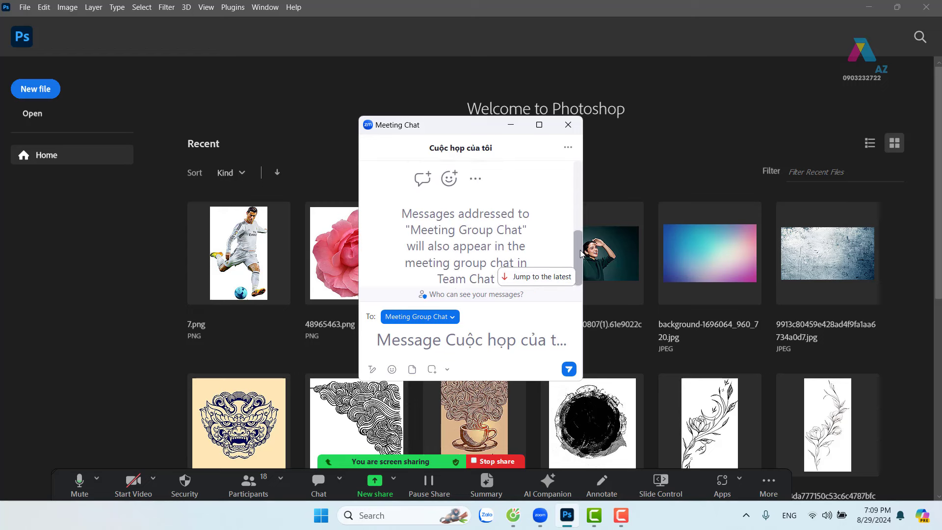
left_click(511, 124)
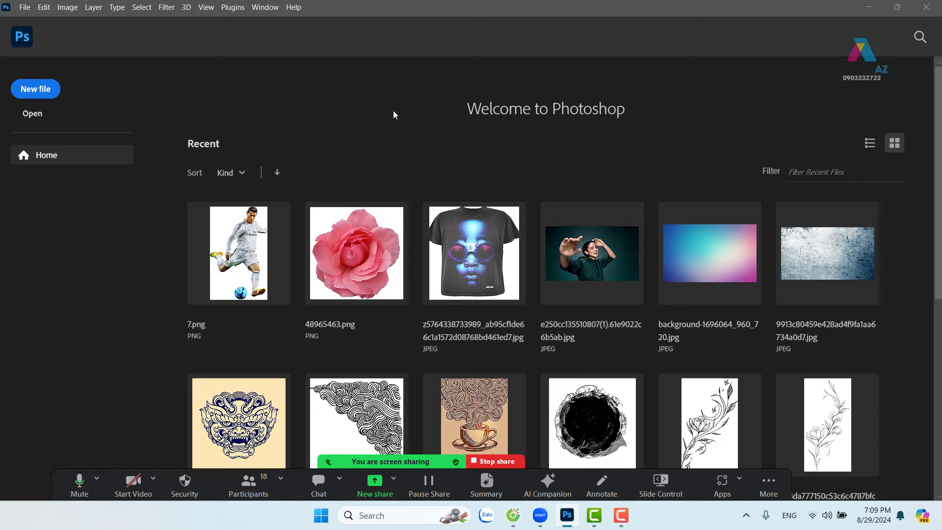
left_click(25, 8)
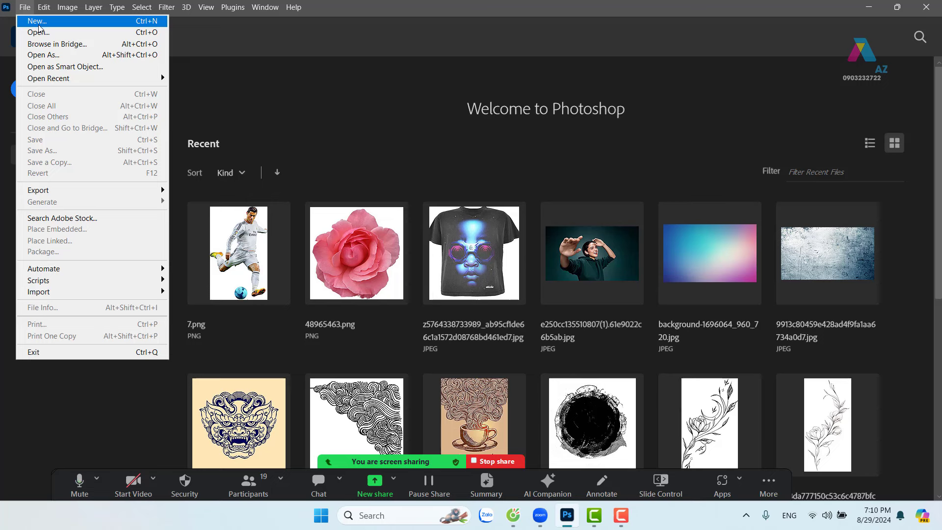
Step: Open the New Document dialog at 720 × 1018 px, then mute all Zoom participants and minimize
left_click(37, 24)
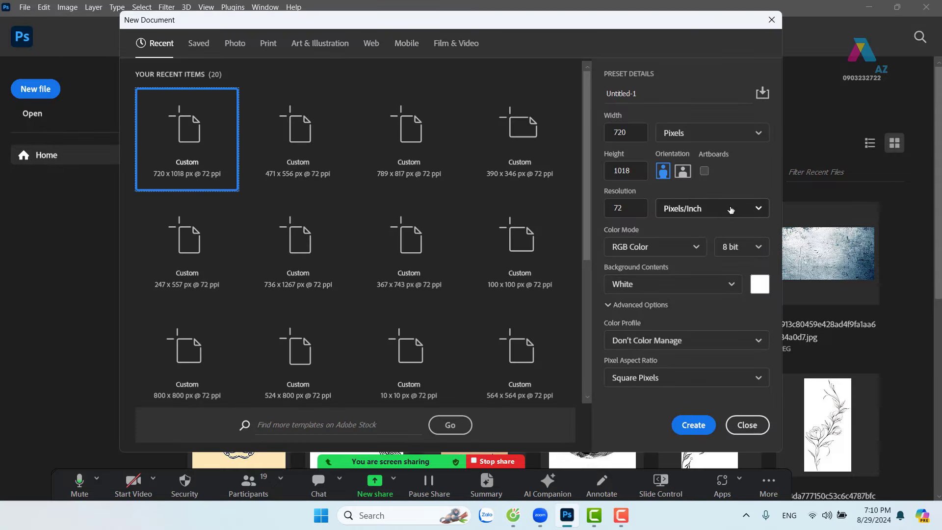
left_click(271, 477)
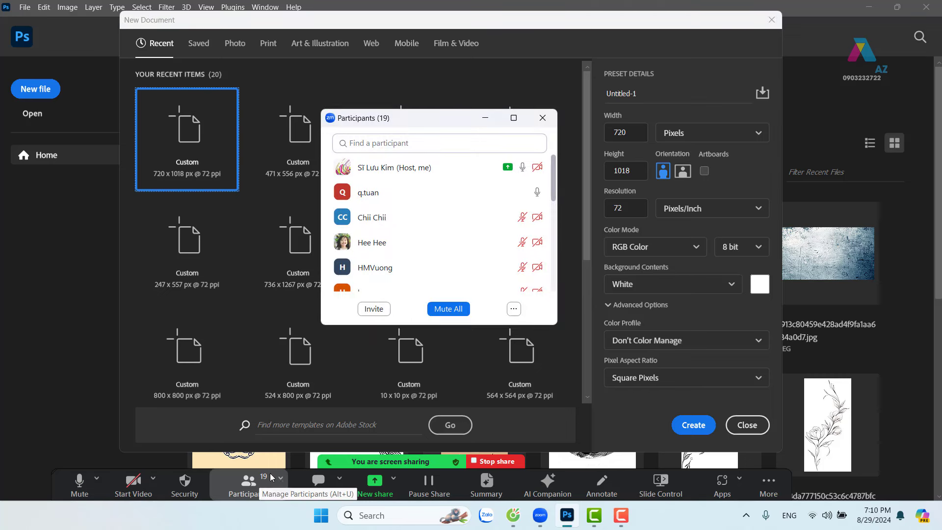
left_click(448, 309)
left_click(539, 287)
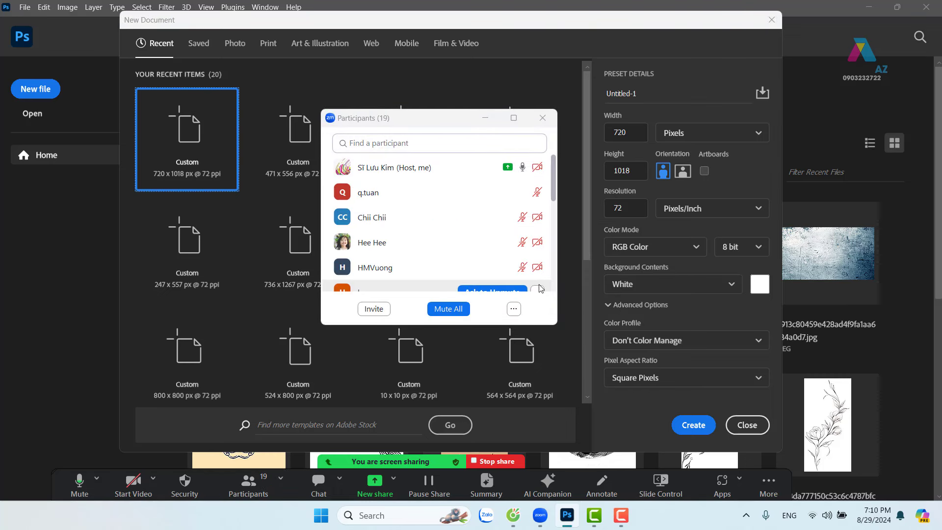
left_click(485, 117)
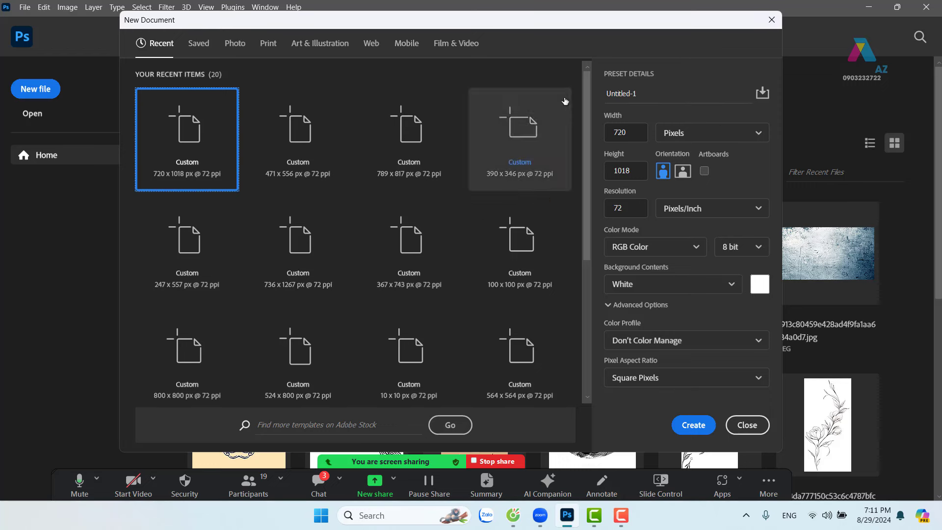
left_click_drag(641, 93, 600, 92)
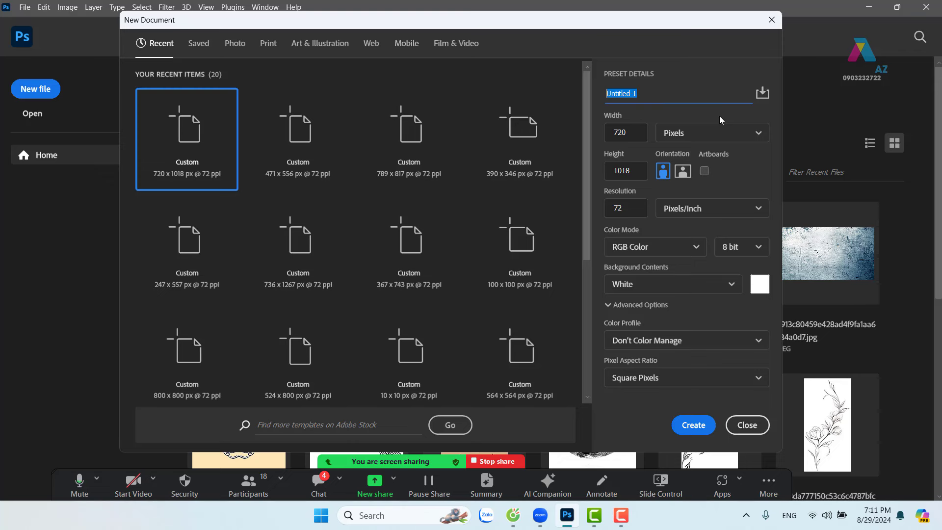
left_click(685, 134)
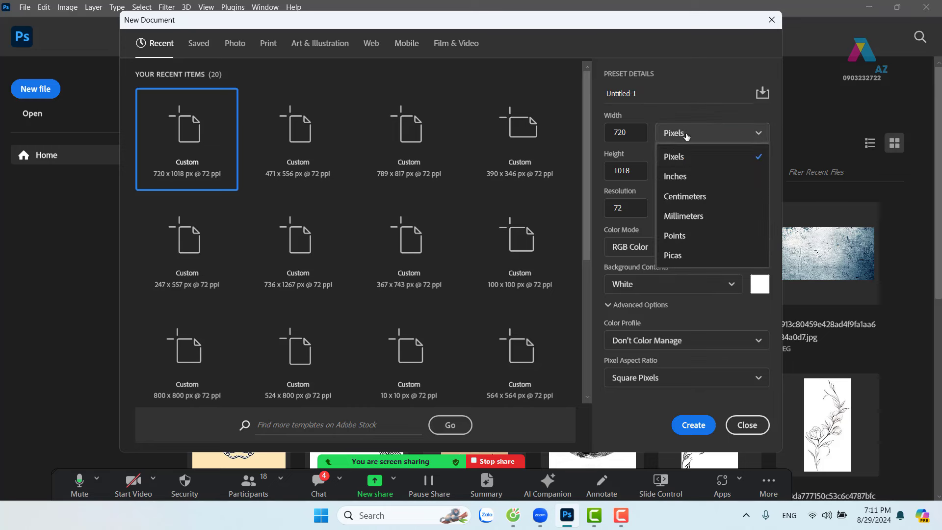
left_click(698, 159)
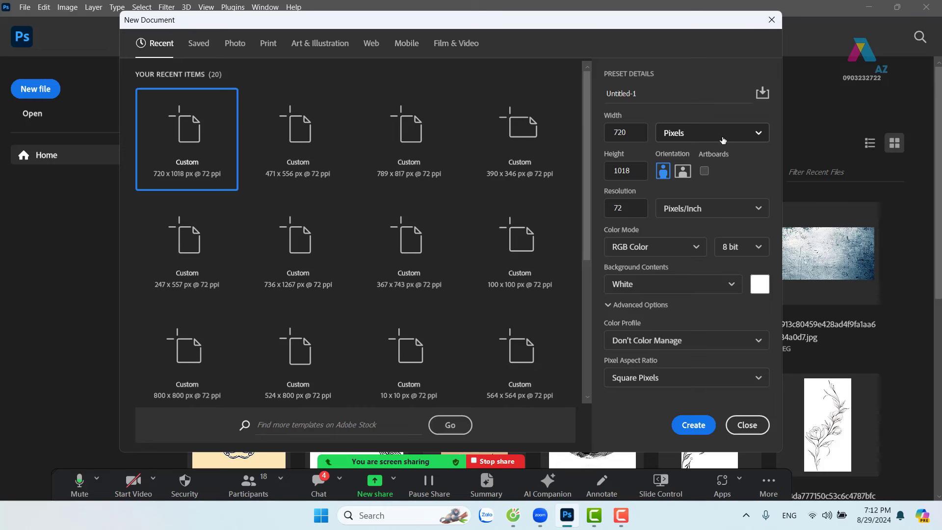
Step: Show the New Document Width units list, still set to Pixels
left_click(723, 140)
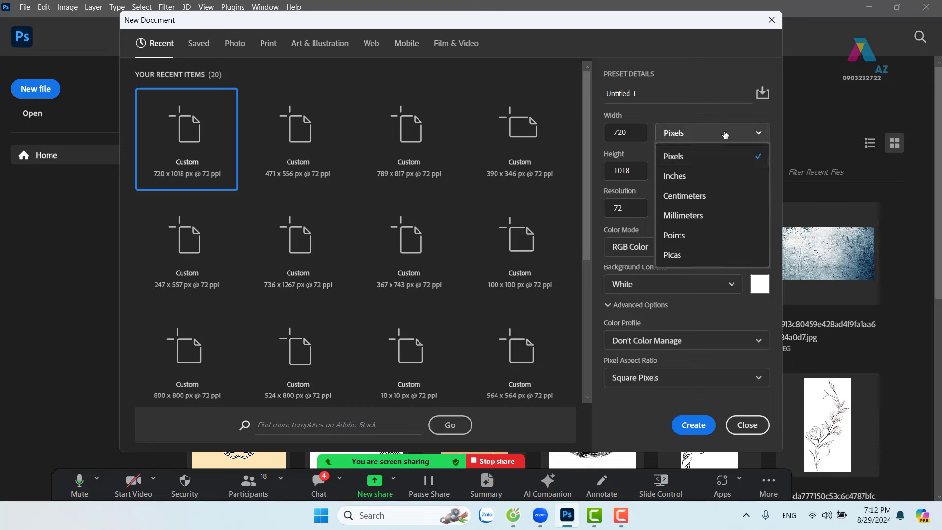
left_click(711, 156)
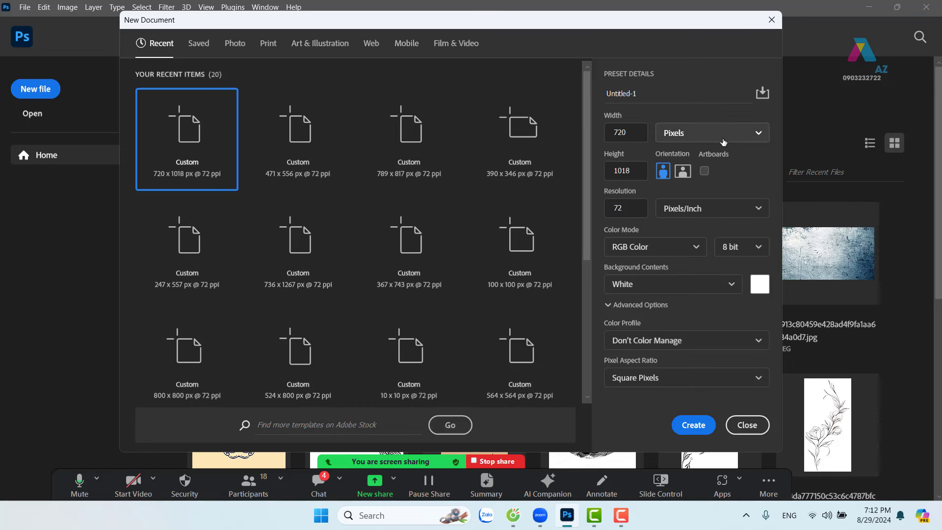
left_click(723, 142)
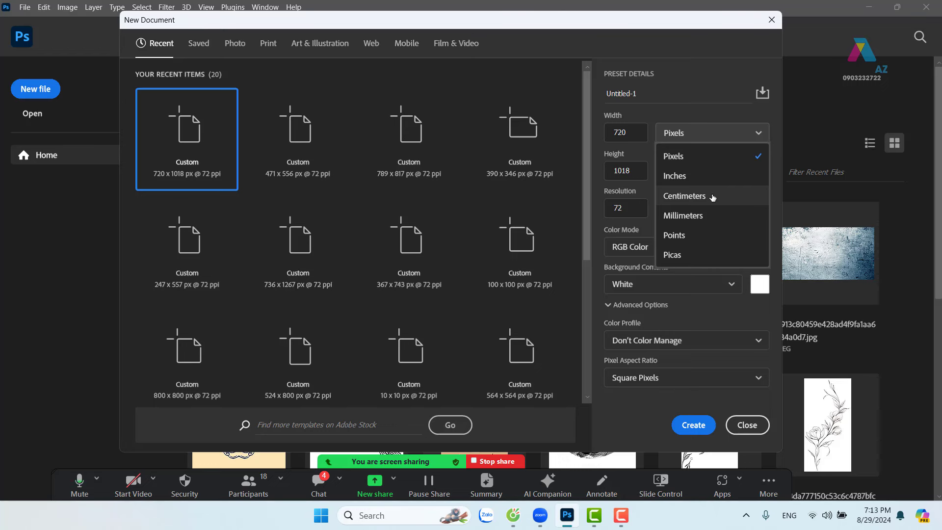
Step: Switch the document size units to Centimeters, giving 25.4 × 35.91
left_click(712, 197)
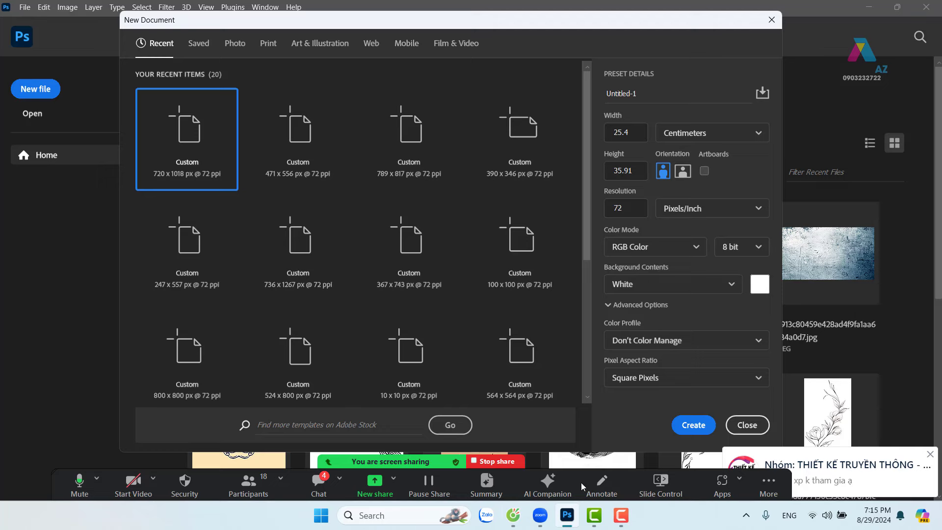
Step: Turn off Zalo message notifications, close its settings, and return to Photoshop
left_click(494, 520)
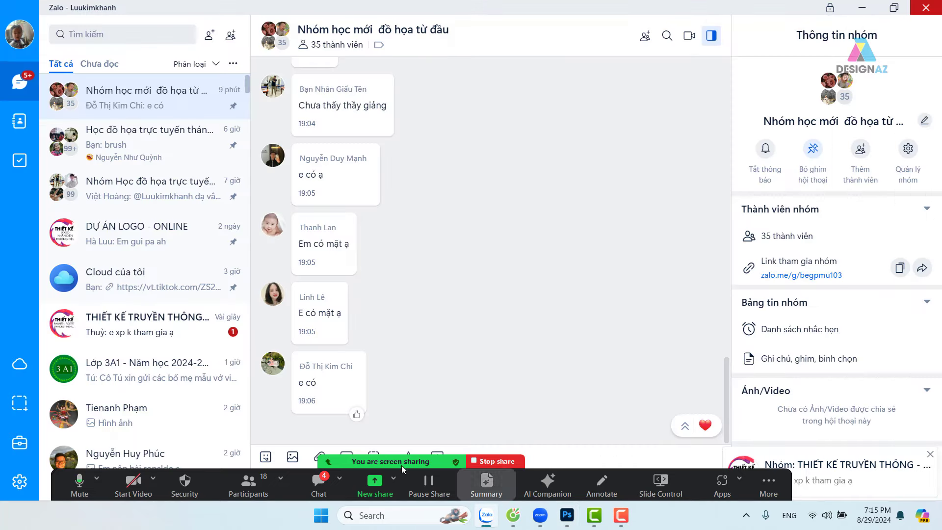
left_click(23, 481)
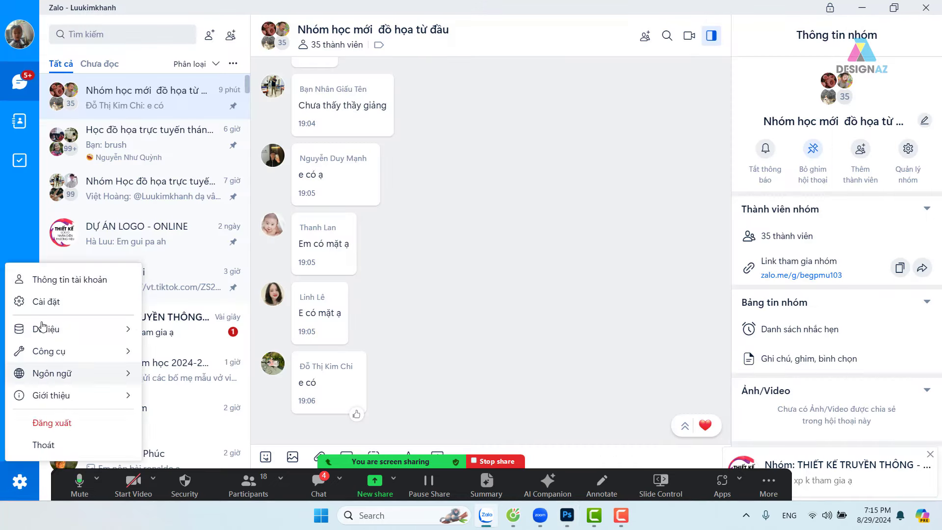
left_click(50, 305)
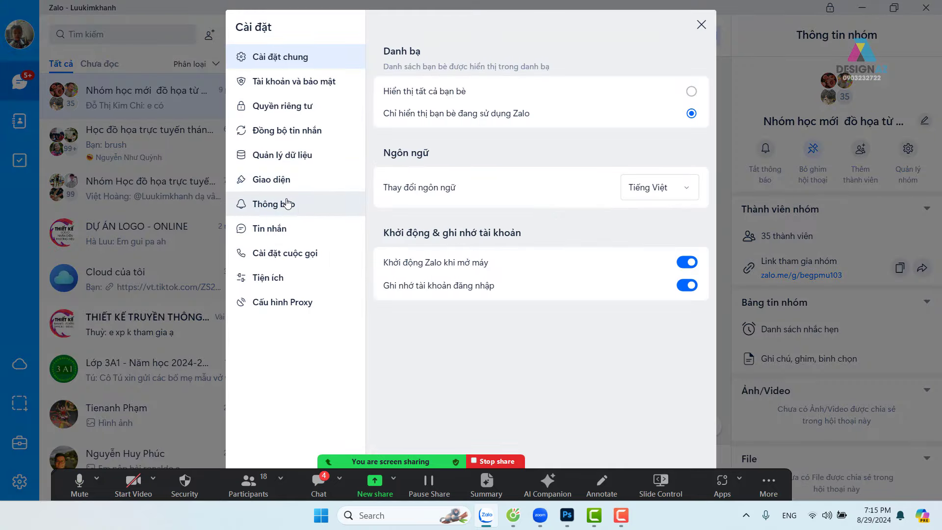
left_click(282, 203)
left_click(504, 159)
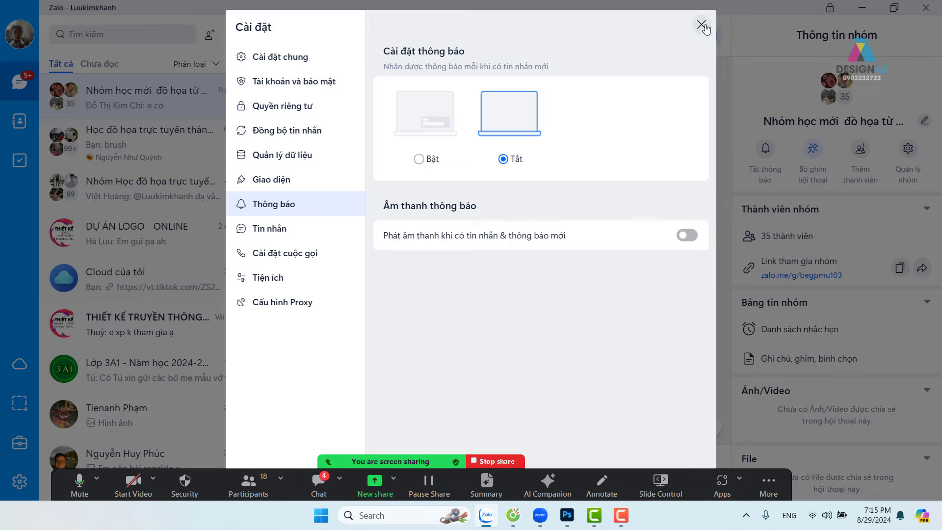
left_click(700, 25)
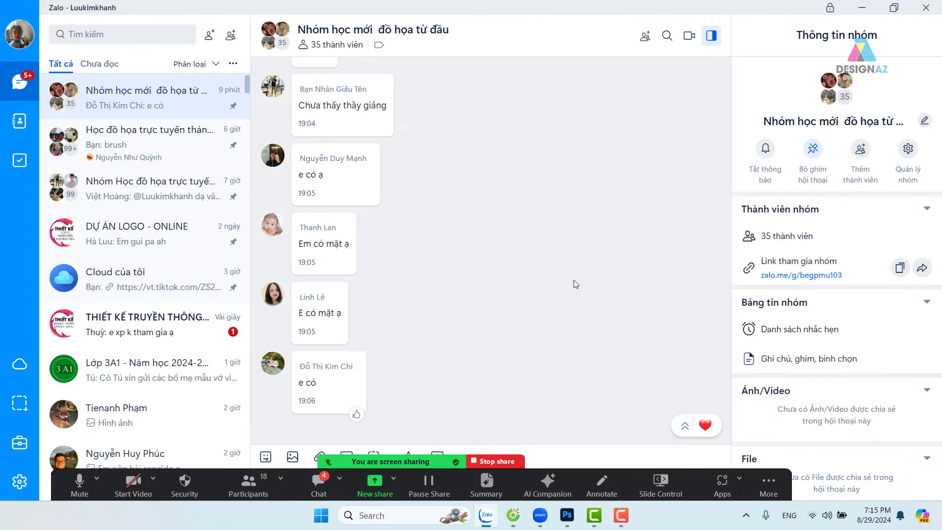
left_click(567, 515)
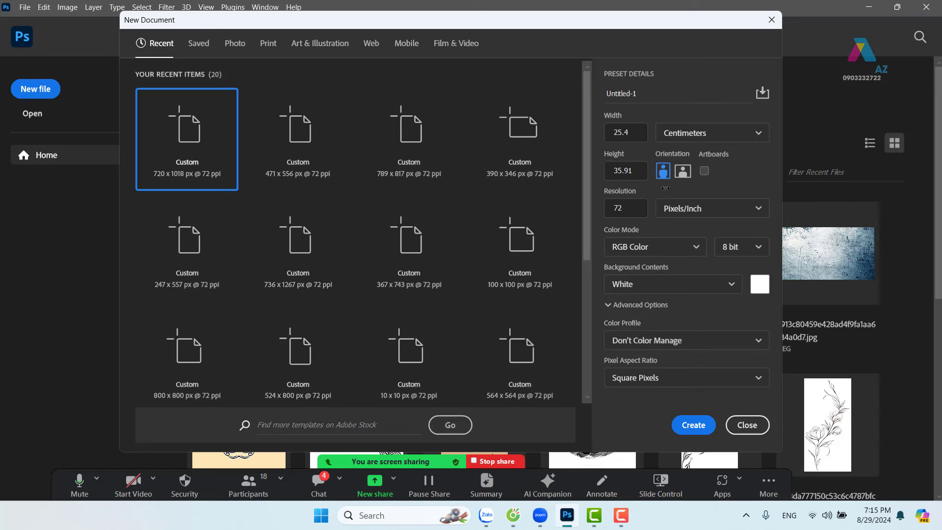
Step: Change the document size units back to Pixels, showing 720 × 1018
left_click(702, 138)
left_click(688, 156)
left_click(686, 250)
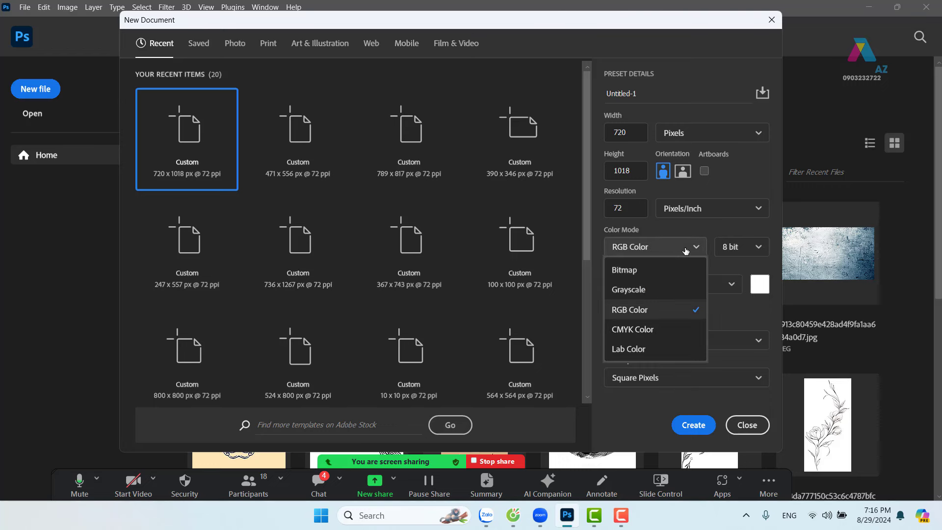
left_click(682, 313)
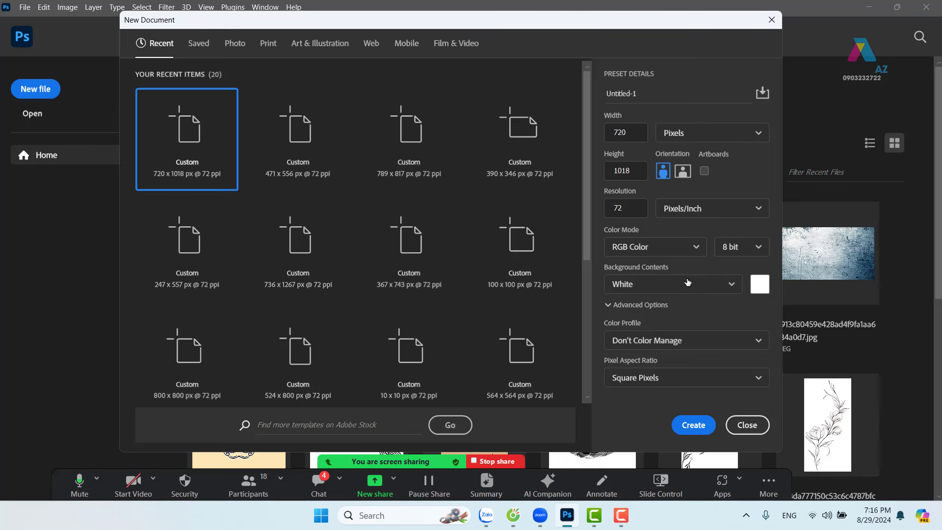
left_click(694, 248)
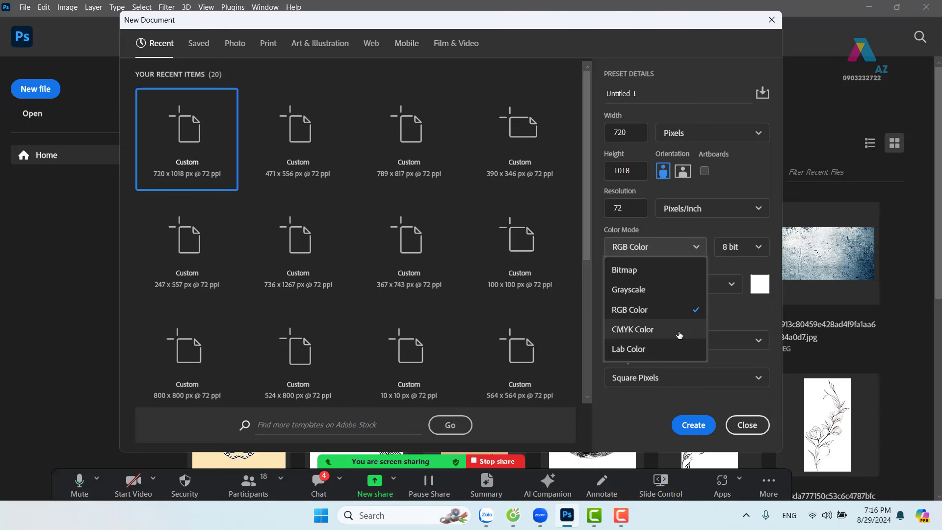
left_click(761, 230)
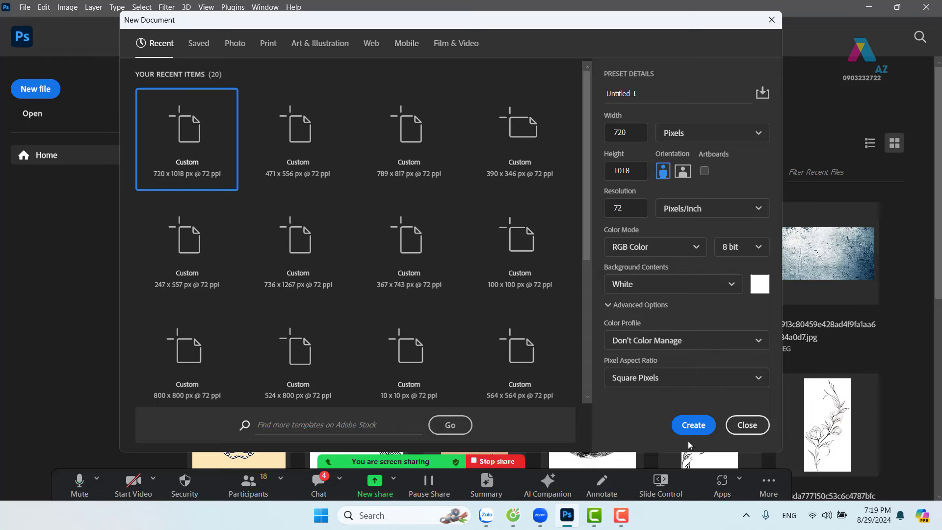
Step: Create the blank 720 × 1018 px portrait document Untitled-1
left_click(689, 425)
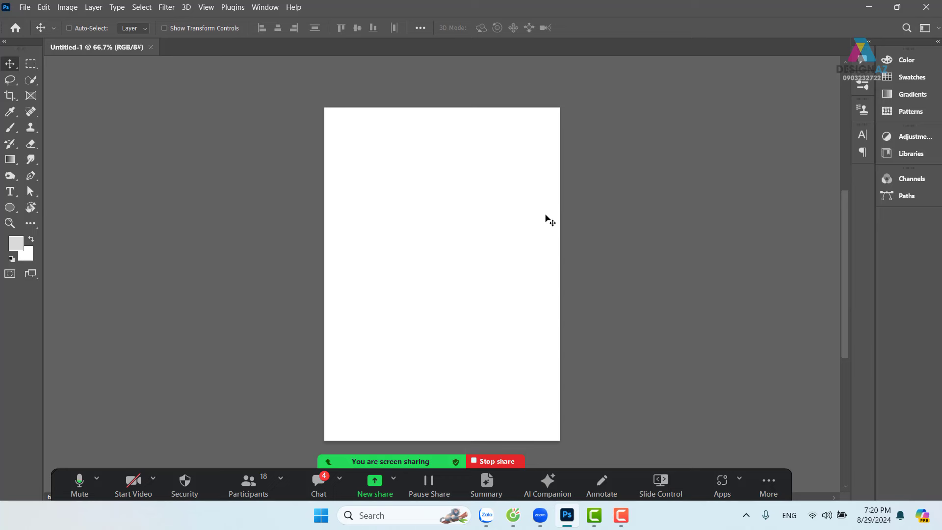
Step: Zoom in and out on the blank Untitled-1 canvas, trying fit-to-window and actual-size views
key("ctrl+plus")
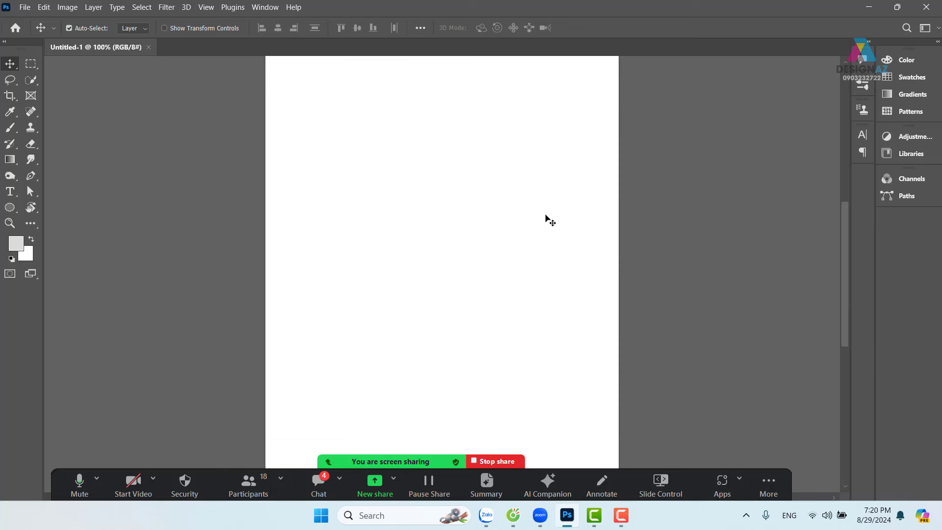
key("ctrl+plus")
key("ctrl+minus")
key("ctrl+minus")
key("ctrl+minus")
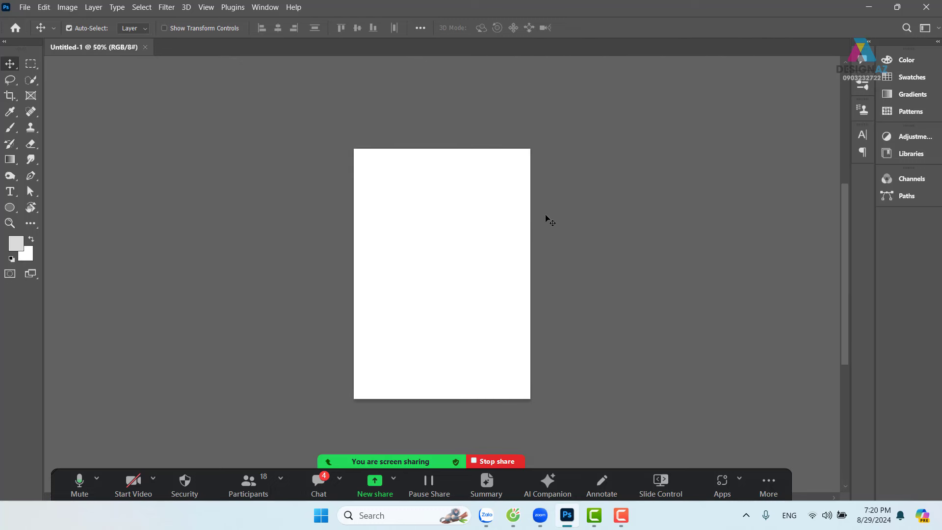
key("ctrl+0")
key("ctrl")
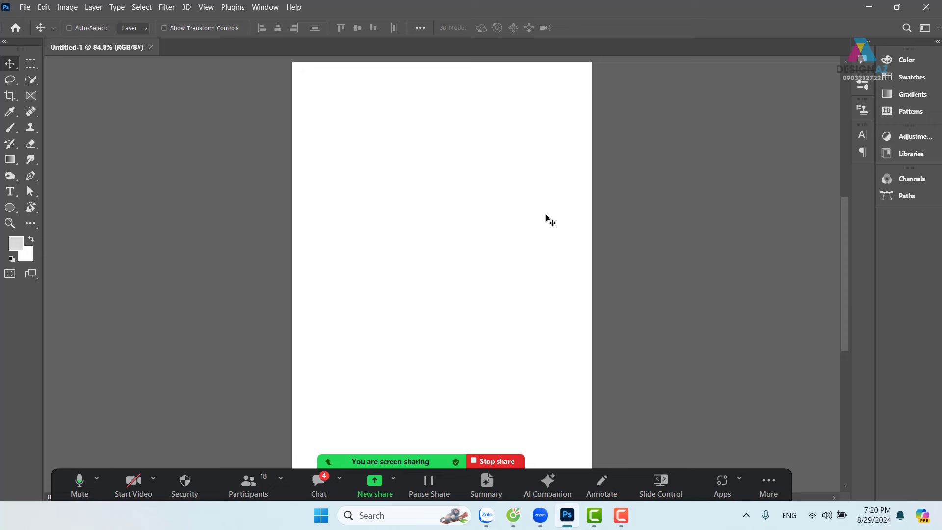
key("ctrl")
key("ctrl+1")
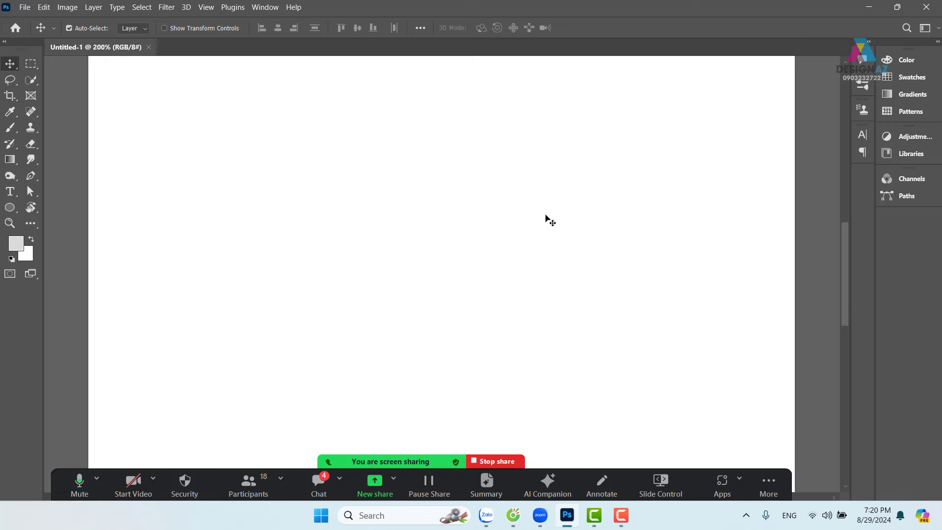
key("ctrl+minus")
key("ctrl+minus")
key("ctrl+minus")
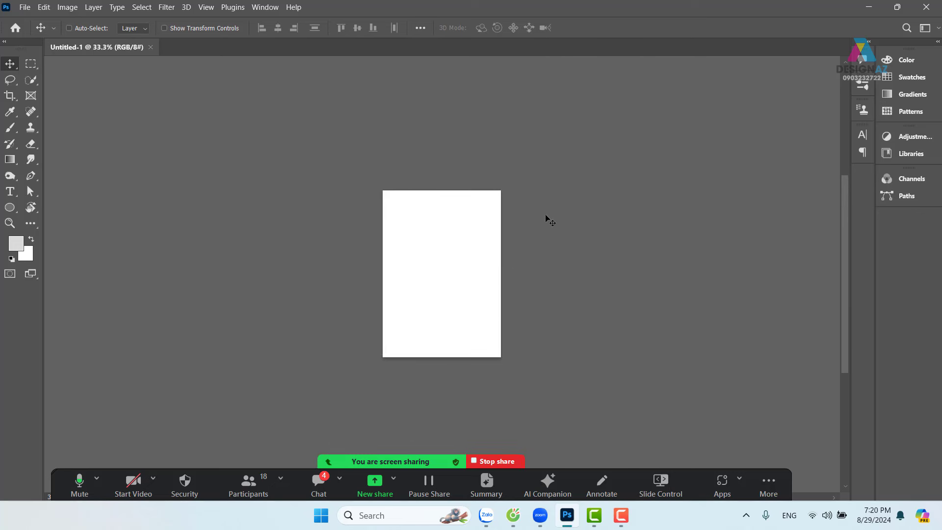
key("ctrl")
key("ctrl+plus")
key("ctrl+plus")
key("ctrl+plus")
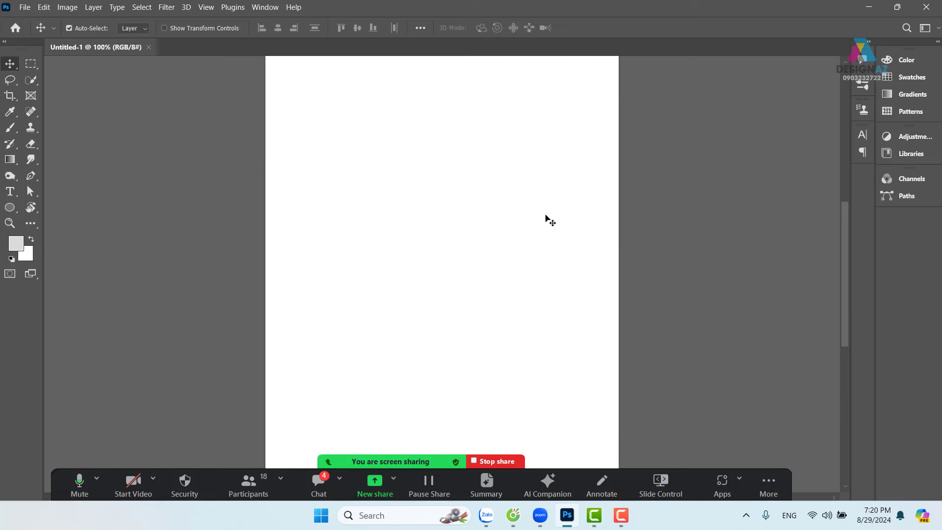
key("ctrl+minus")
key("ctrl+minus")
key("ctrl+minus")
key("ctrl")
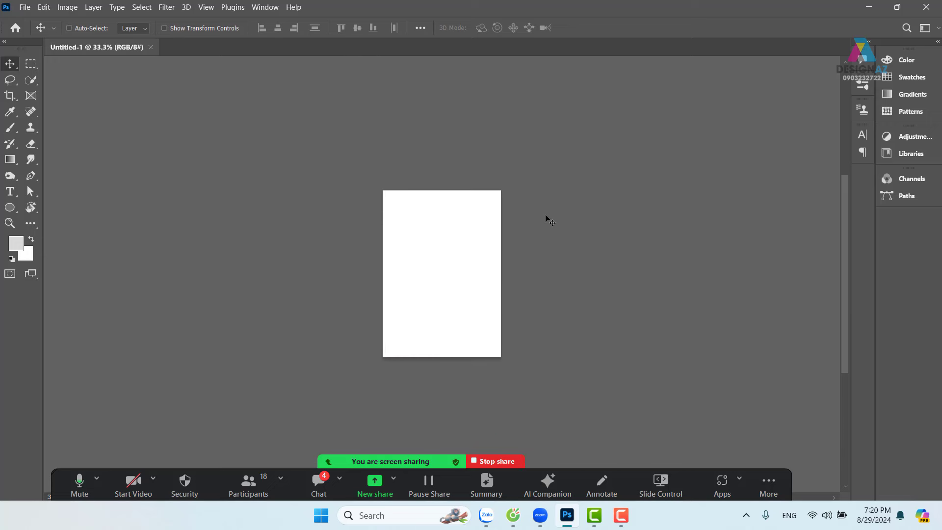
scroll(546, 218, "up", 5)
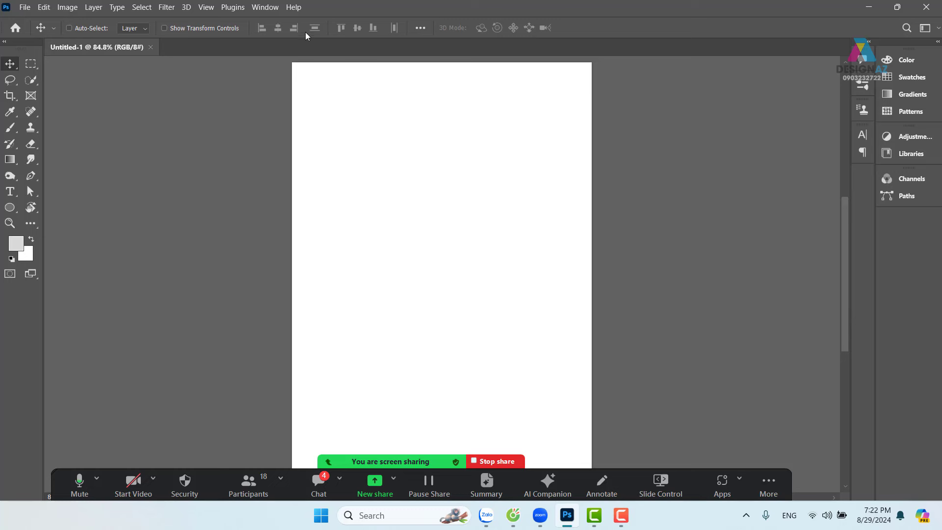
Step: Close the Clone Source, Character, Paragraph, Notes and one more docked panel
left_click(275, 9)
mouse_move(278, 33)
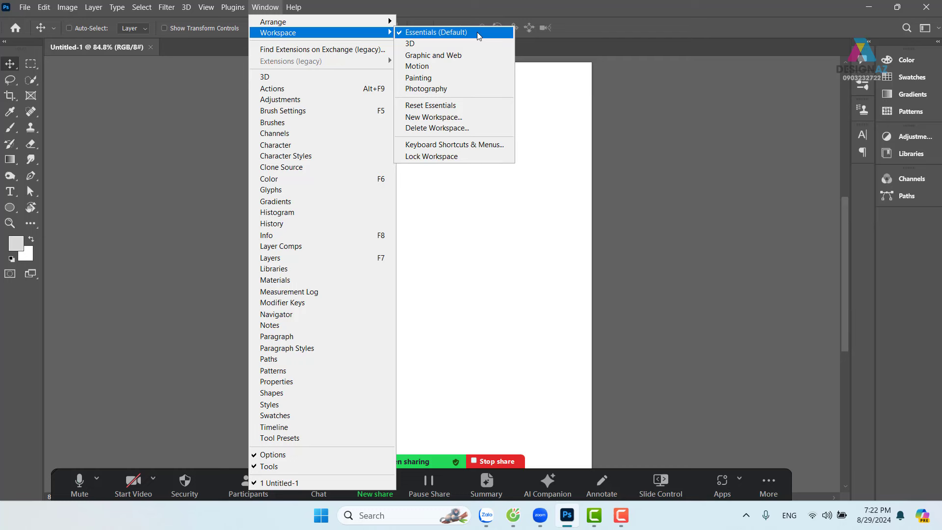
left_click(501, 35)
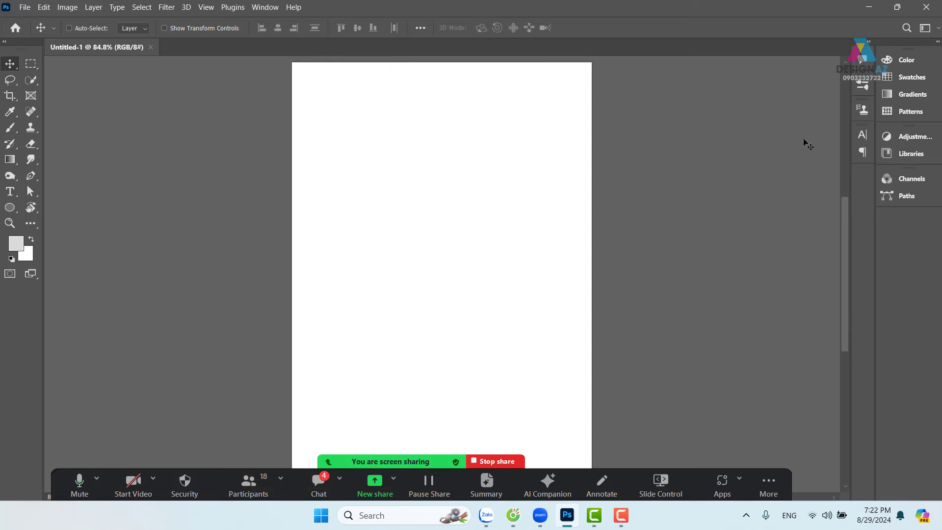
left_click_drag(862, 110, 651, 118)
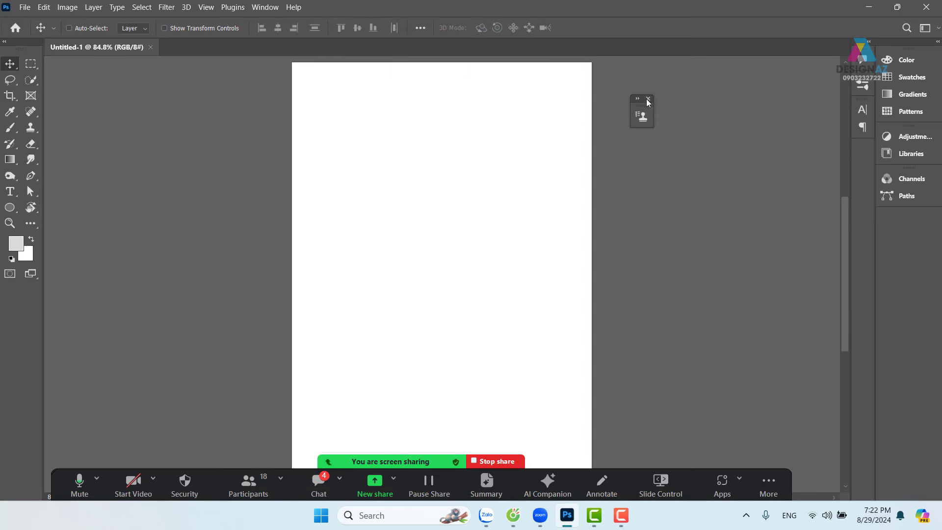
left_click(648, 99)
mouse_move(862, 110)
left_mouse_down()
mouse_move(600, 103)
mouse_move(611, 98)
left_mouse_up()
left_click(608, 84)
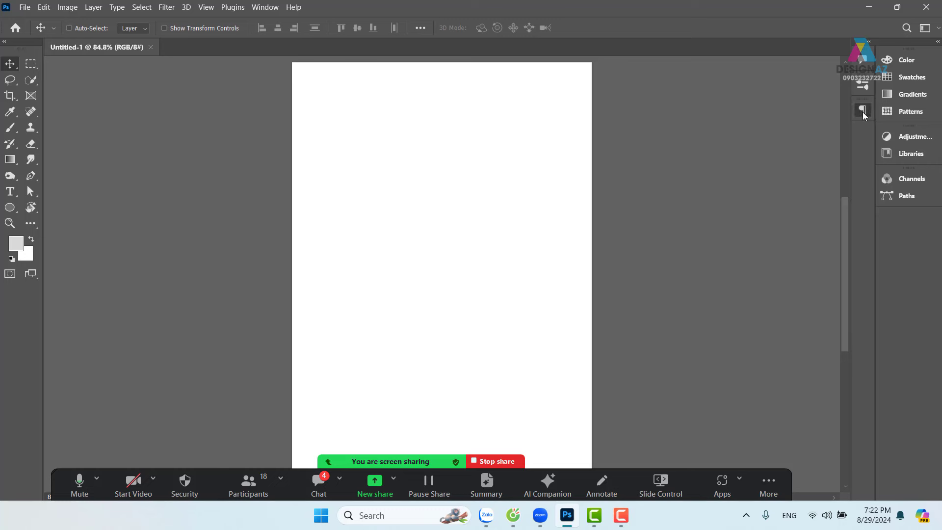
left_click_drag(865, 115, 691, 116)
left_click(693, 92)
left_click_drag(862, 85, 704, 83)
left_click(692, 72)
left_click_drag(862, 81, 660, 93)
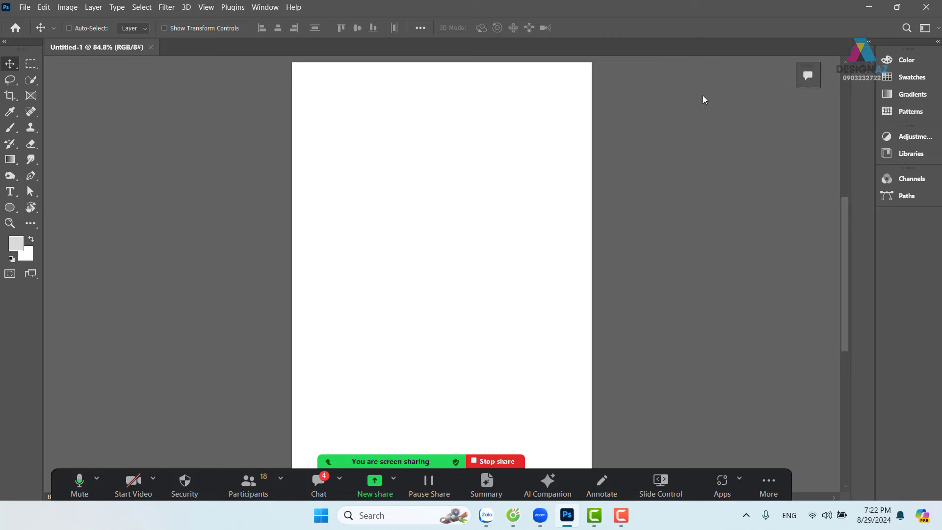
left_click(662, 88)
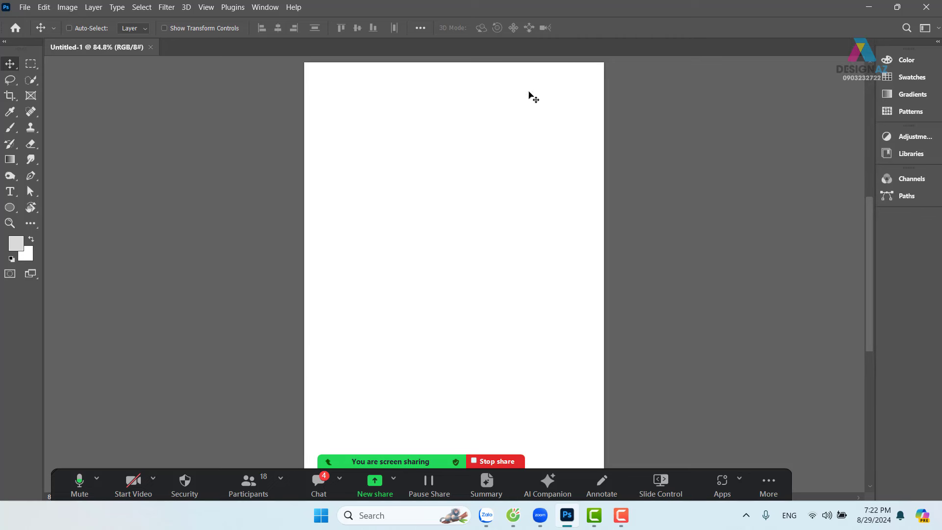
Step: Reset the workspace to the default Essentials layout
left_click(265, 7)
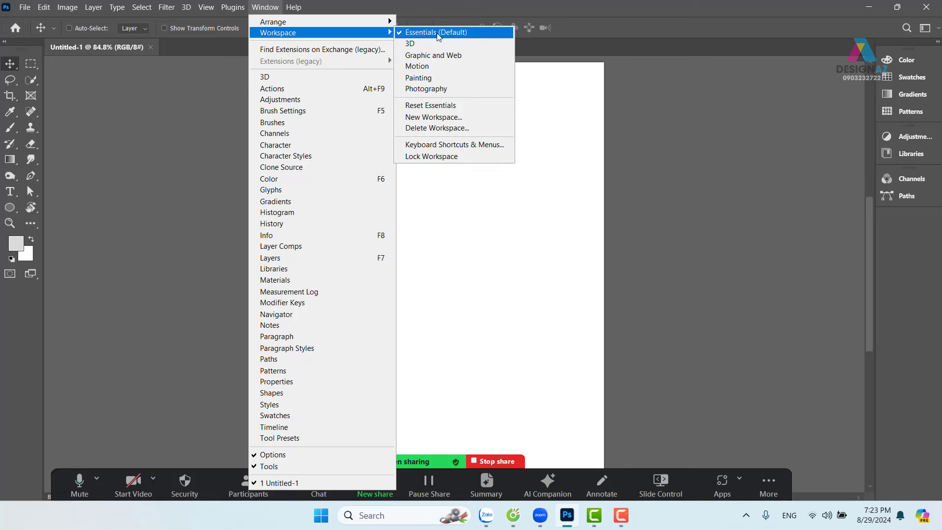
left_click(438, 34)
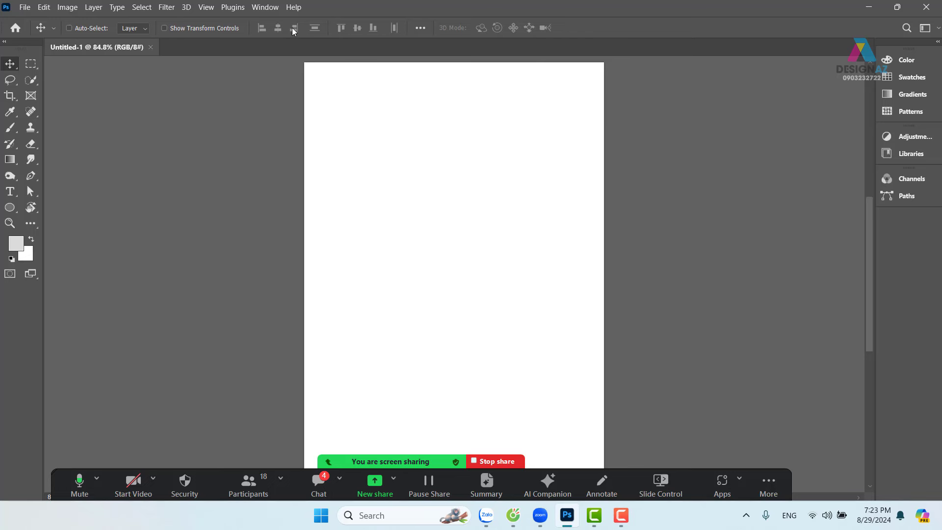
left_click(266, 8)
mouse_move(278, 32)
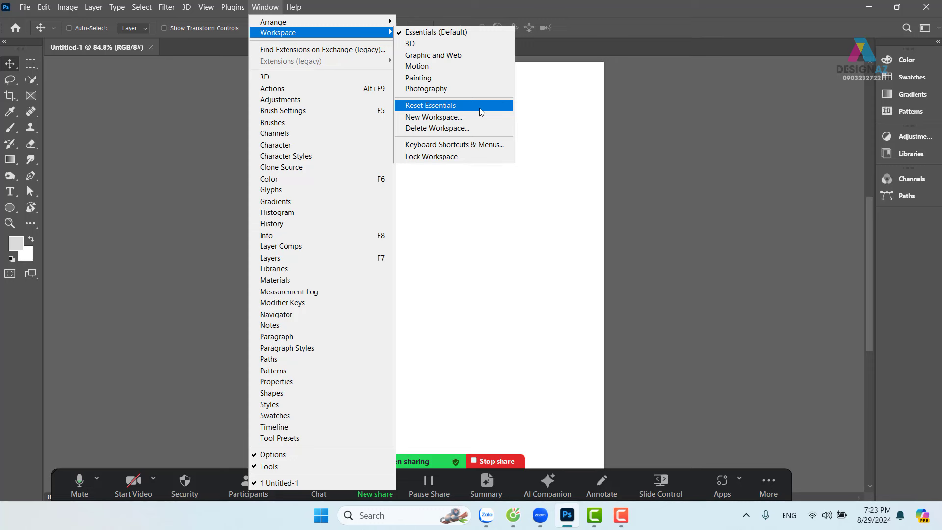
left_click(481, 113)
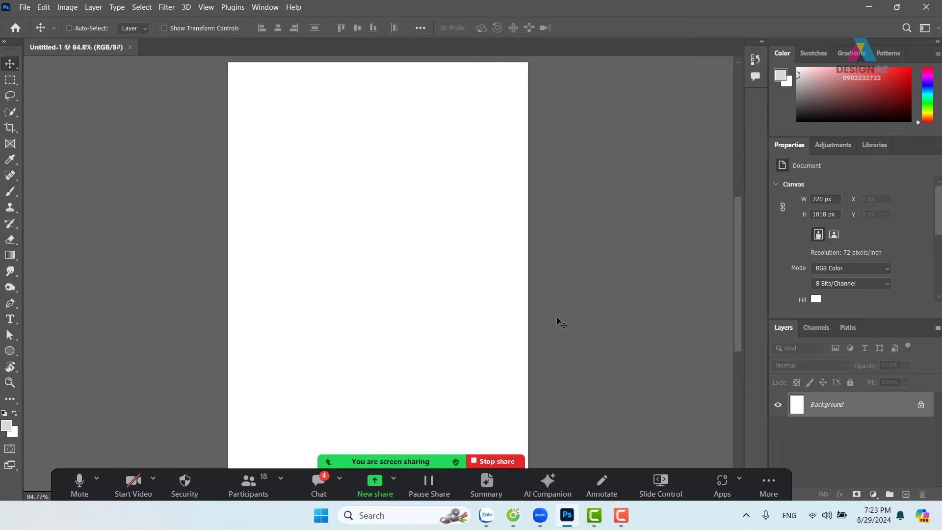
Step: Collapse the right panel dock to icons and show the toolbar in two columns
left_click(937, 42)
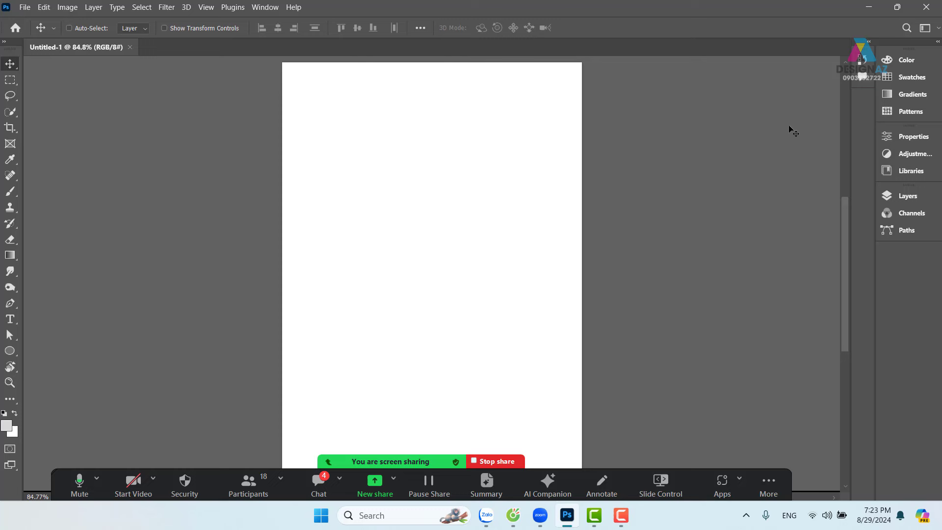
left_click(5, 42)
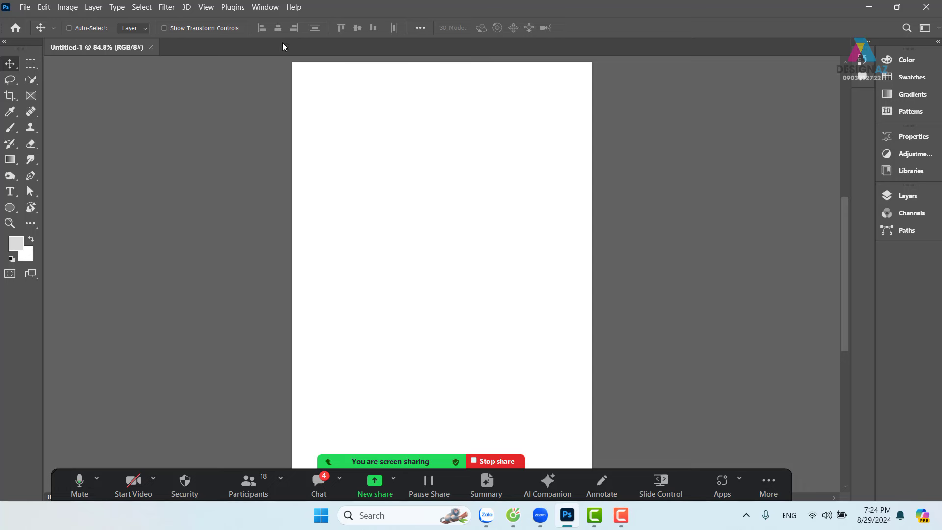
left_click(264, 7)
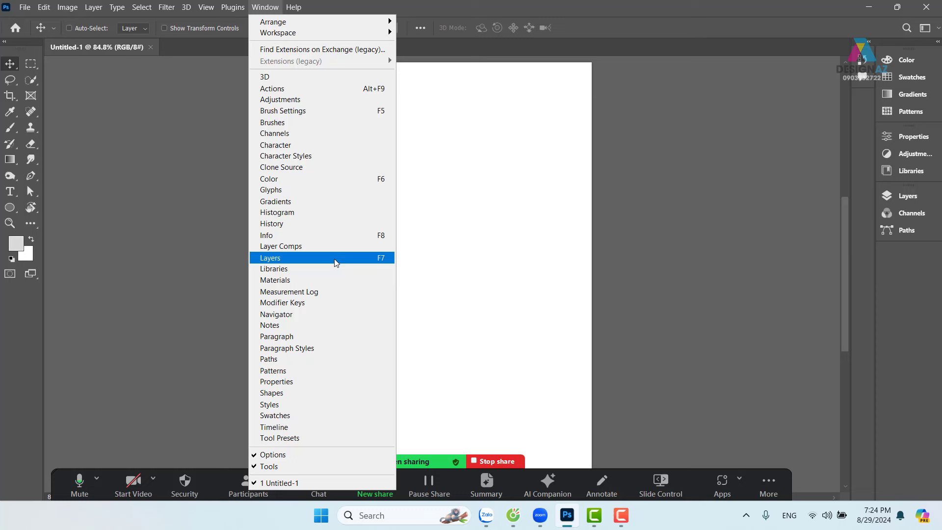
left_click(336, 263)
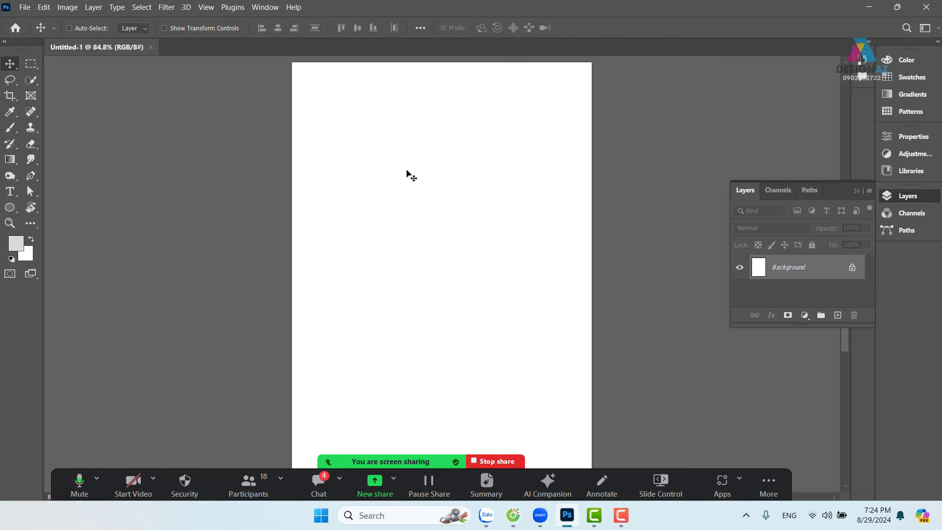
key("F7")
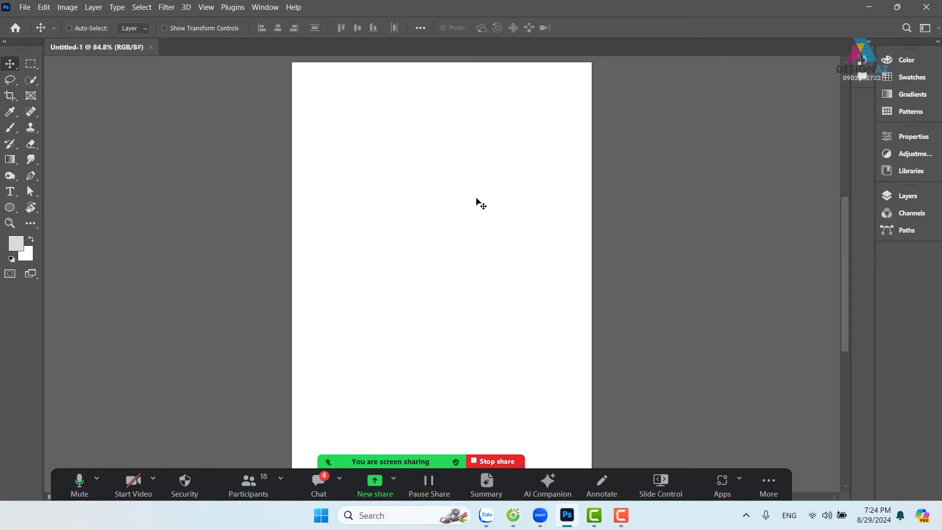
Step: Bring back the floating Layers panel (F7), listing only the Background layer
key("F7")
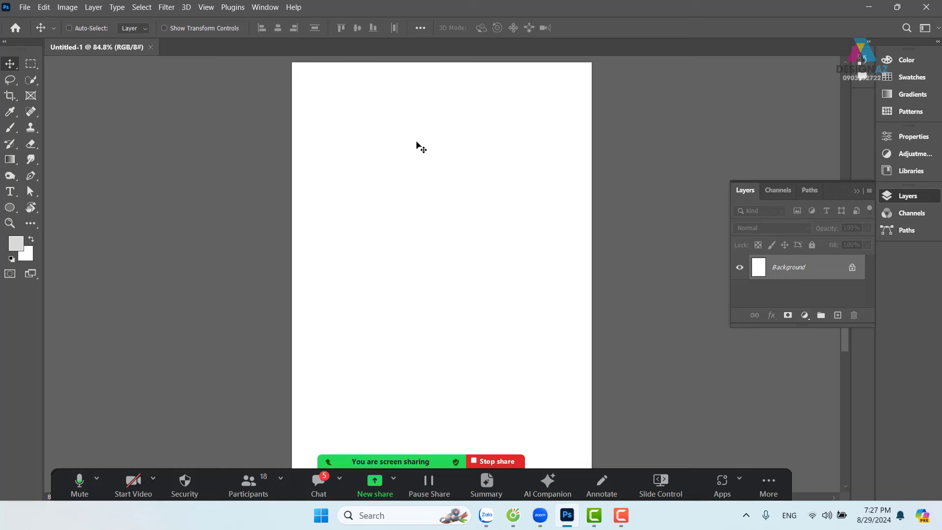
Step: Open the foreground Color Picker, move it left, and choose white ffffff
left_click(14, 244)
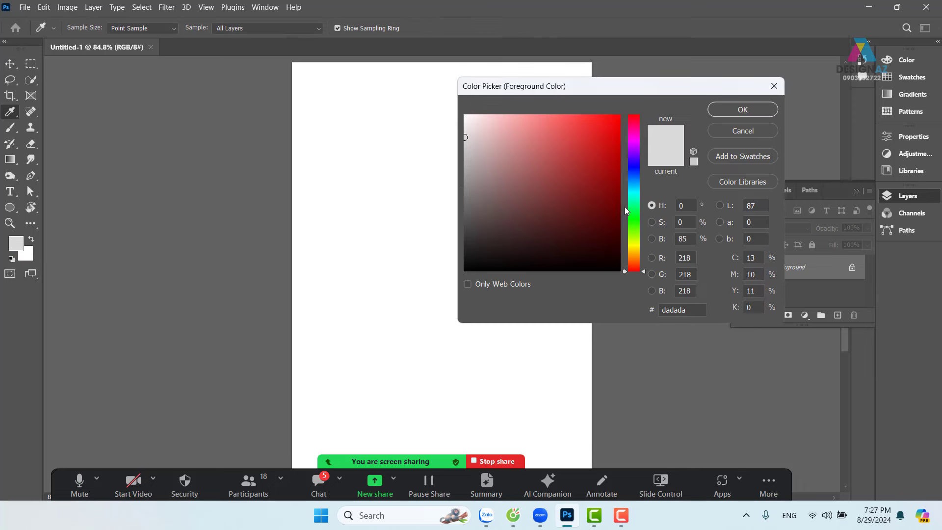
mouse_move(639, 87)
left_mouse_down()
mouse_move(342, 93)
mouse_move(390, 90)
left_mouse_up()
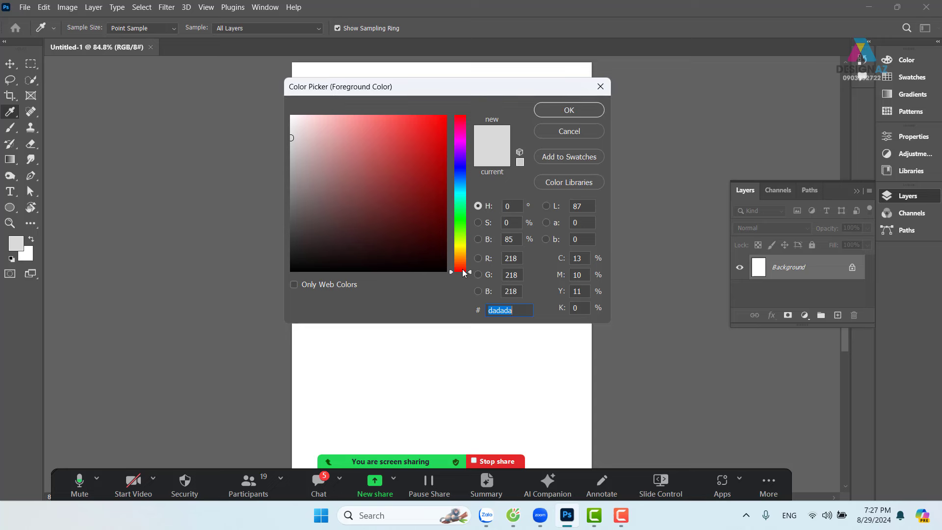
left_click_drag(309, 129, 292, 116)
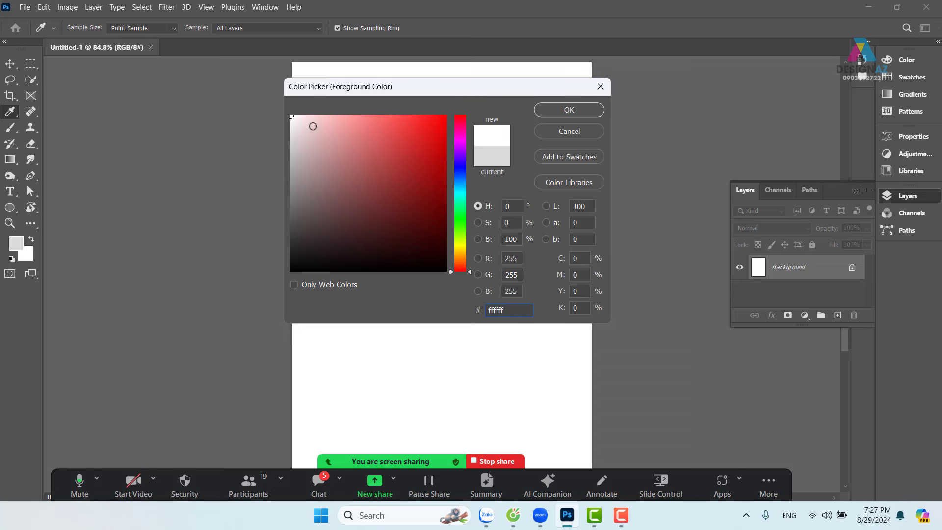
Step: Try pink, red and white in the foreground picker, then darken it to near-black
left_click(371, 115)
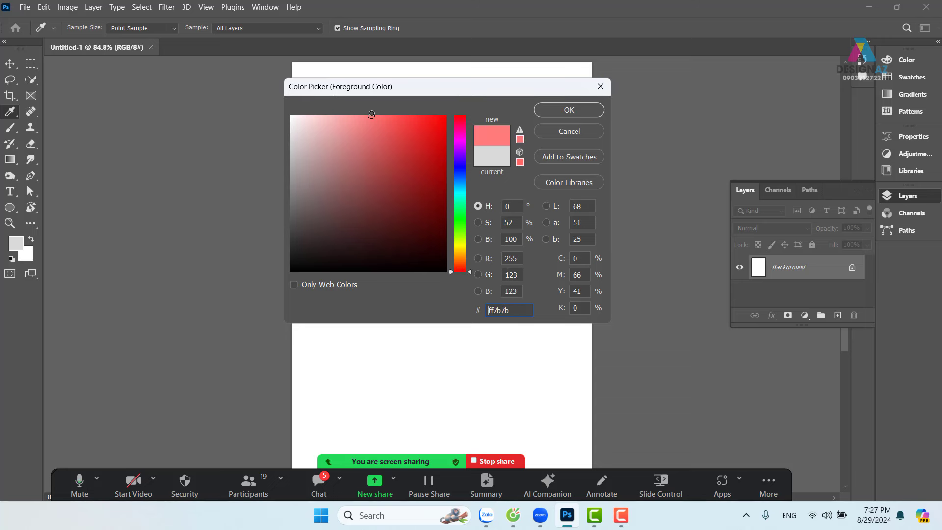
left_click(445, 115)
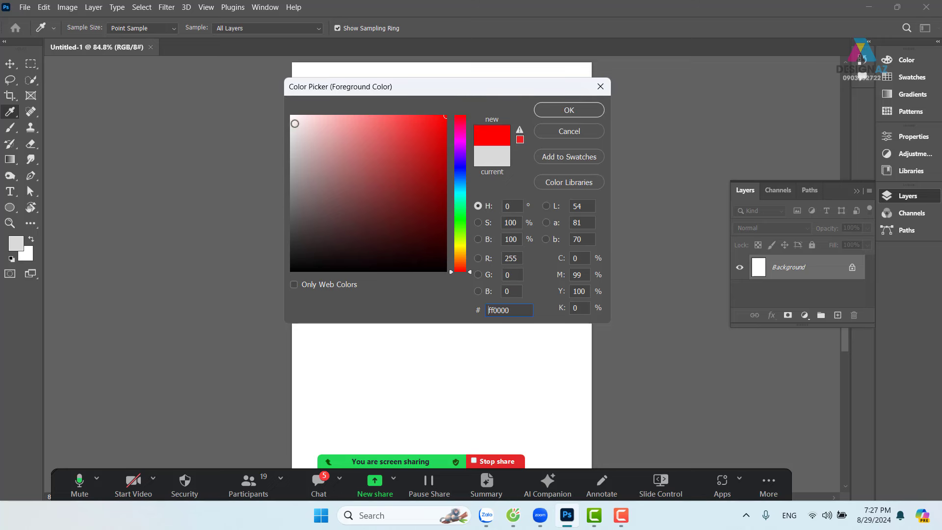
left_click(295, 123)
left_click(446, 116)
left_click(370, 116)
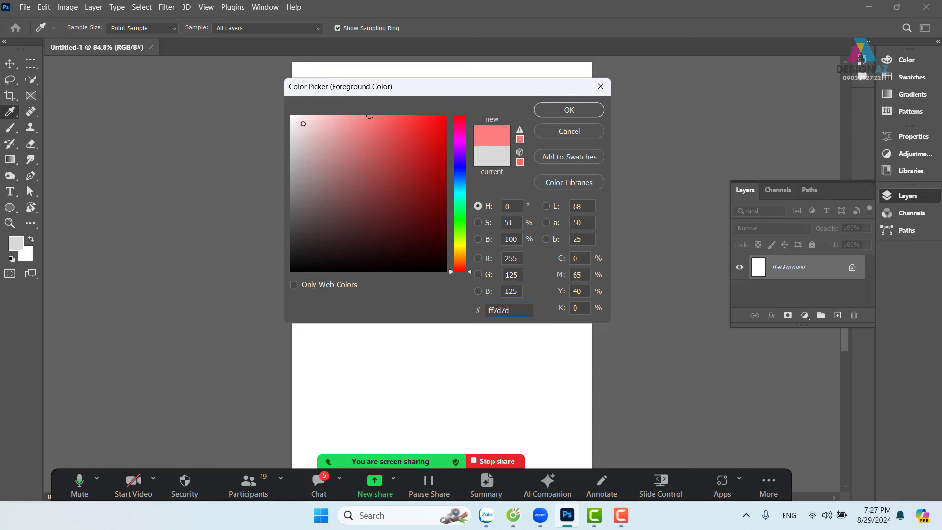
left_click(303, 123)
left_click(445, 116)
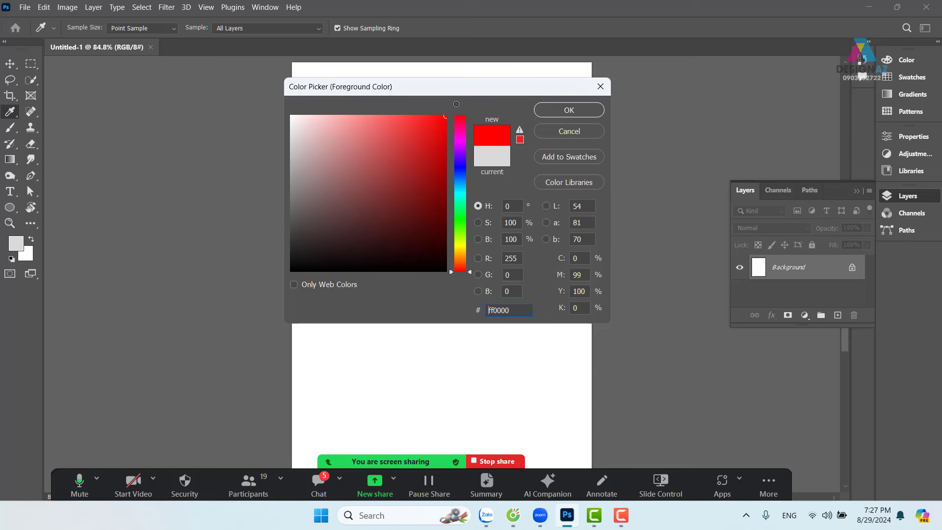
left_click(370, 116)
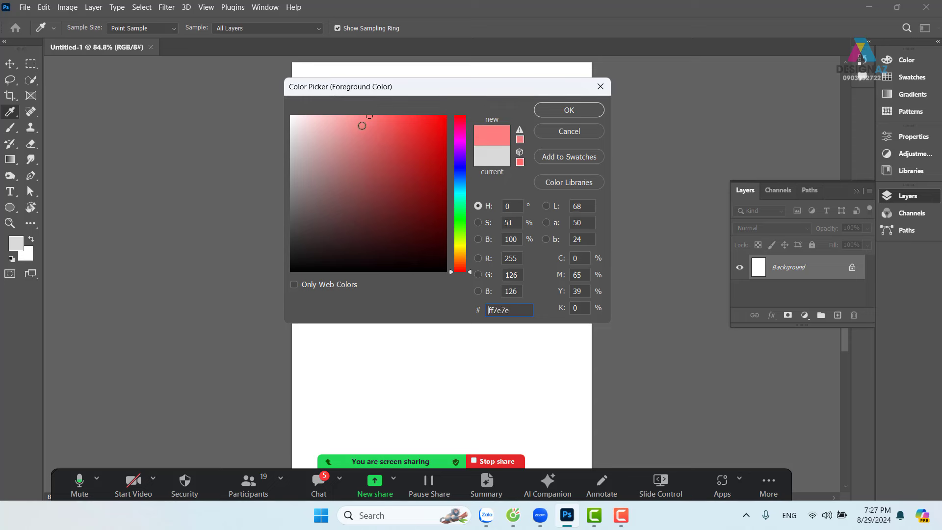
left_click_drag(317, 128, 292, 116)
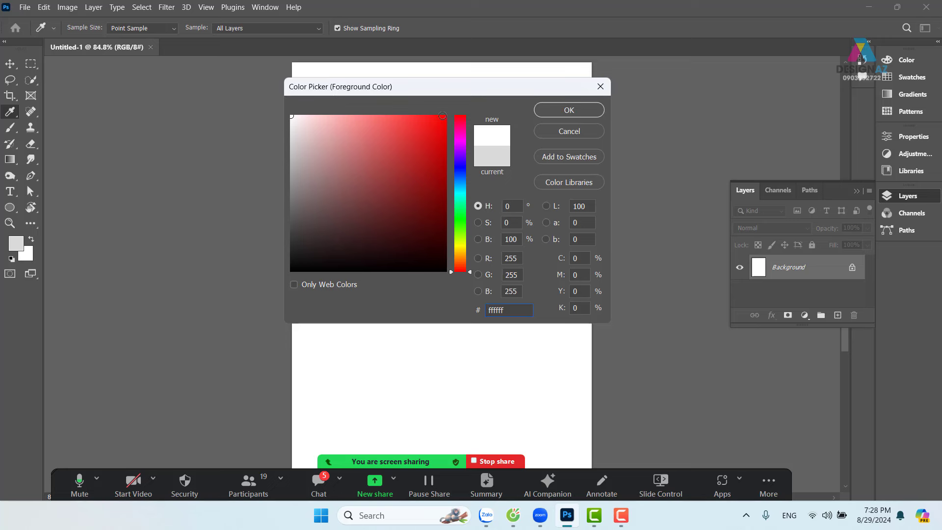
left_click(442, 115)
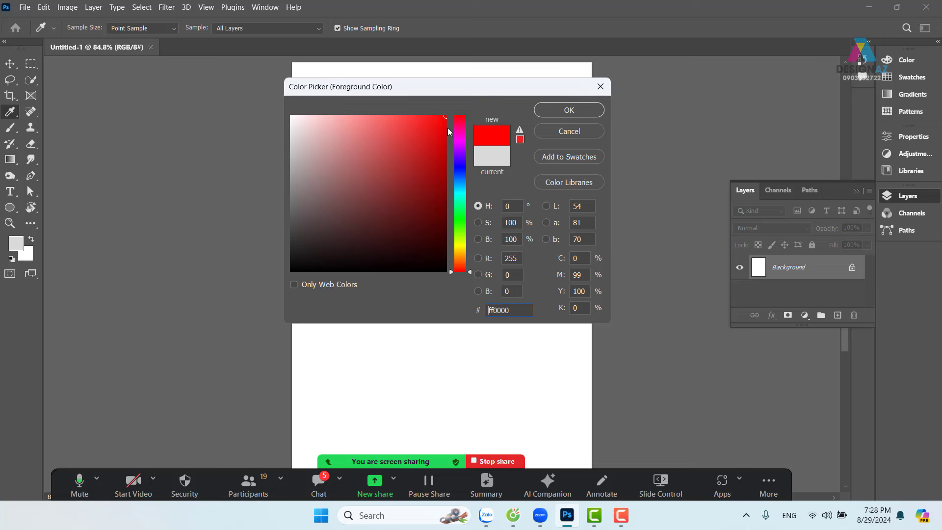
left_click_drag(439, 190, 465, 274)
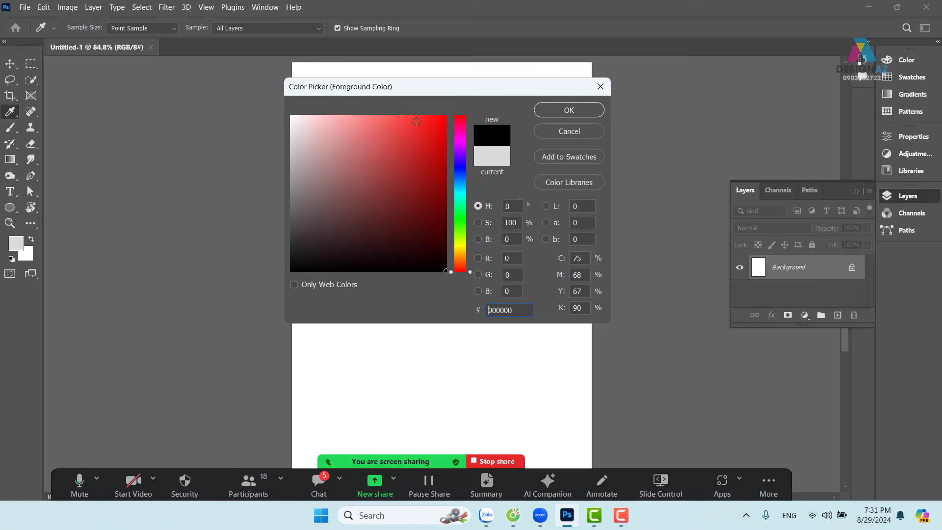
Step: Set the foreground colour to pure red ff0000 and confirm the picker
left_click_drag(459, 90, 259, 98)
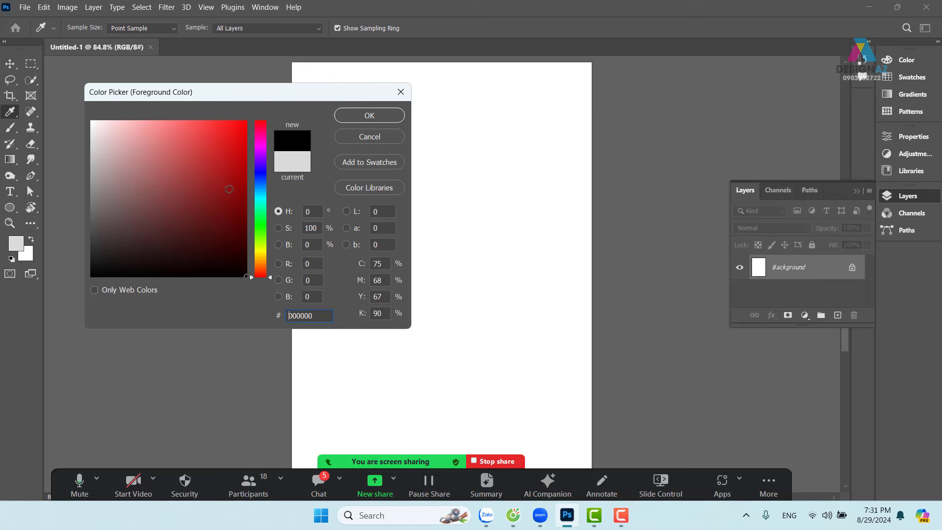
left_click(231, 189)
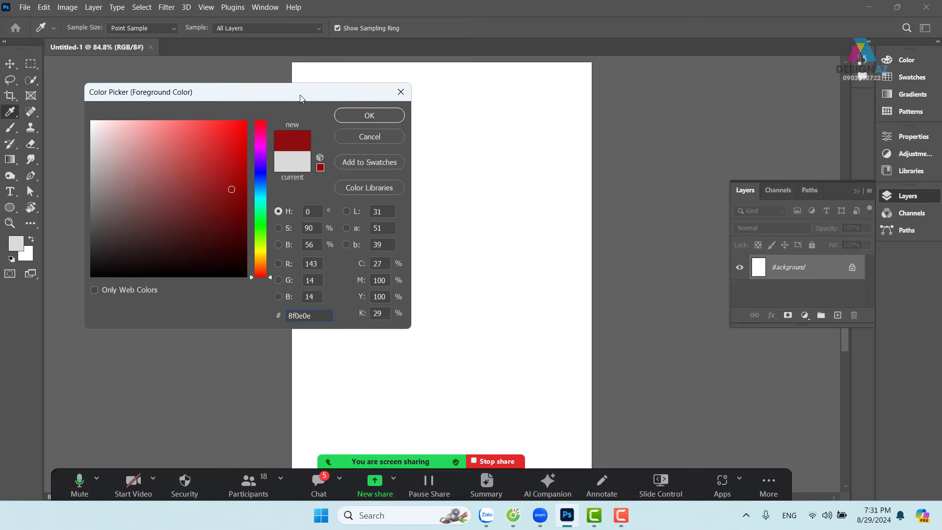
left_click_drag(279, 98, 664, 85)
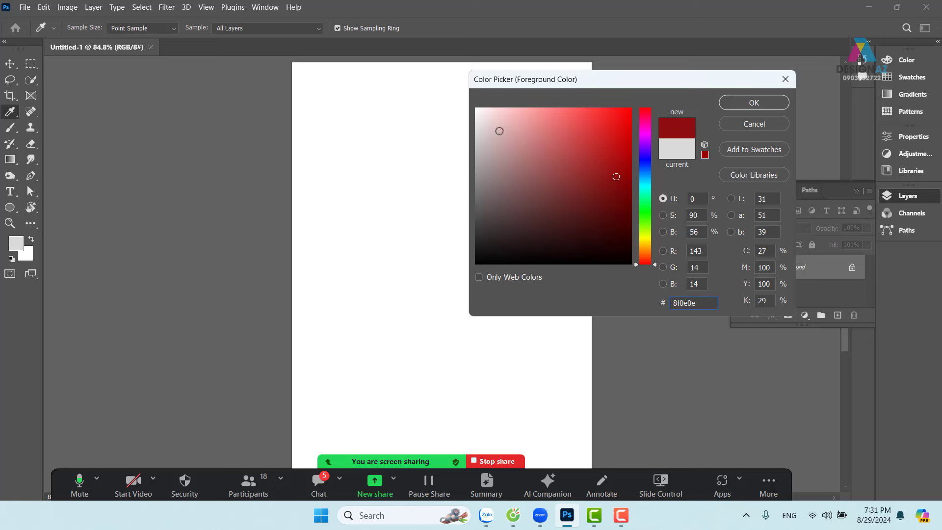
left_click_drag(608, 133, 653, 103)
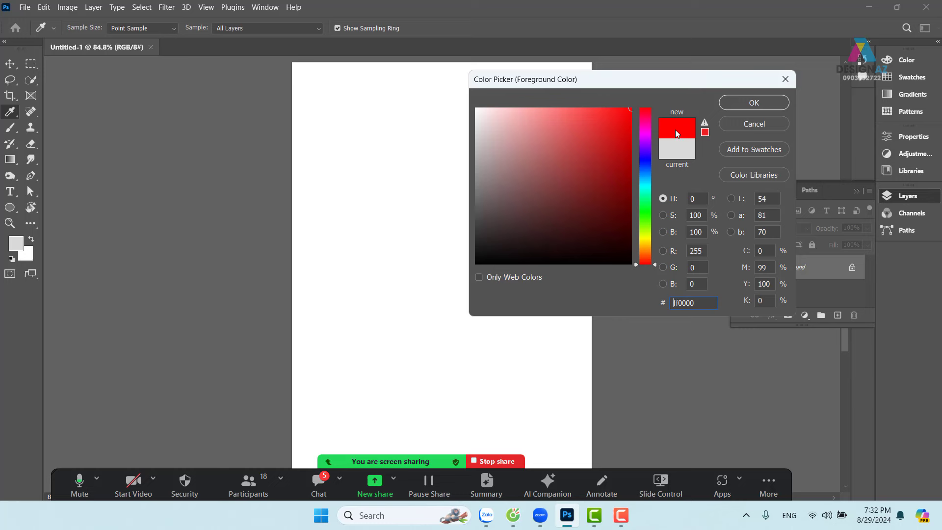
left_click(753, 102)
key("v")
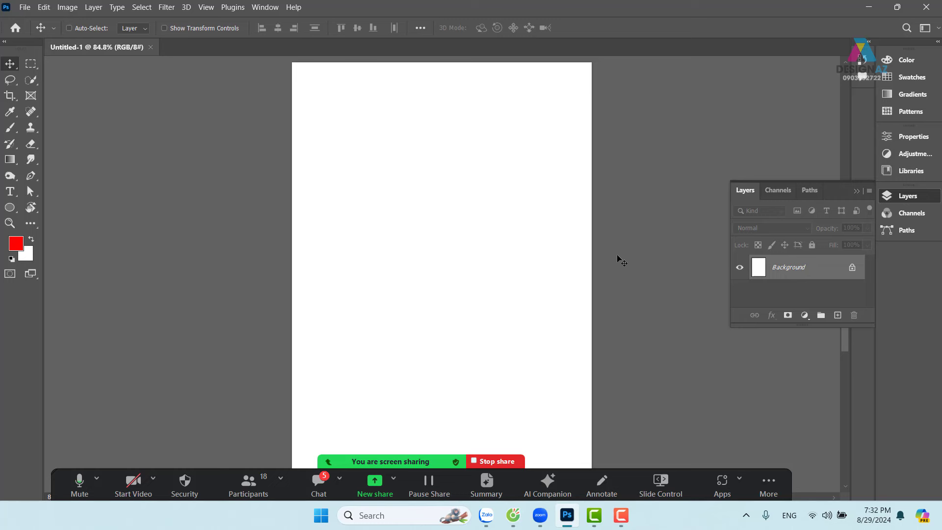
key("alt")
key("alt+BackSpace")
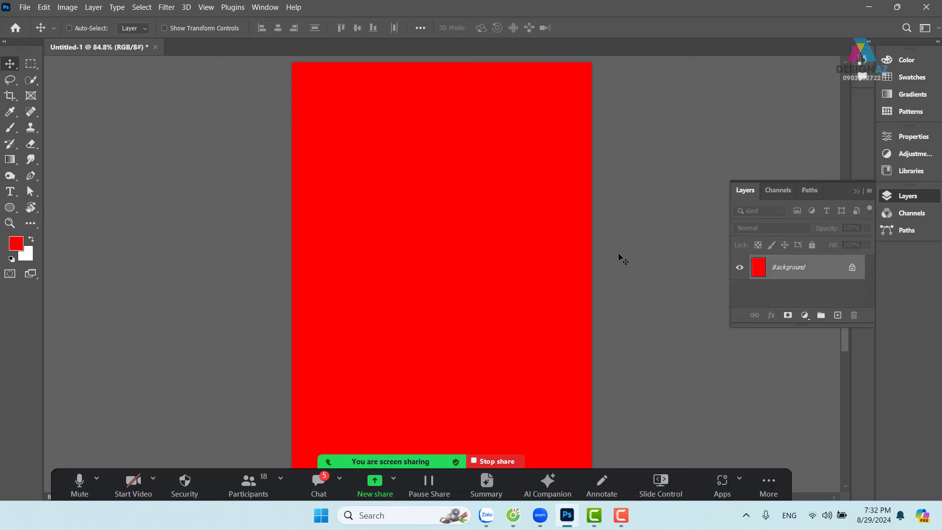
key("ctrl")
key("ctrl")
key("ctrl+BackSpace")
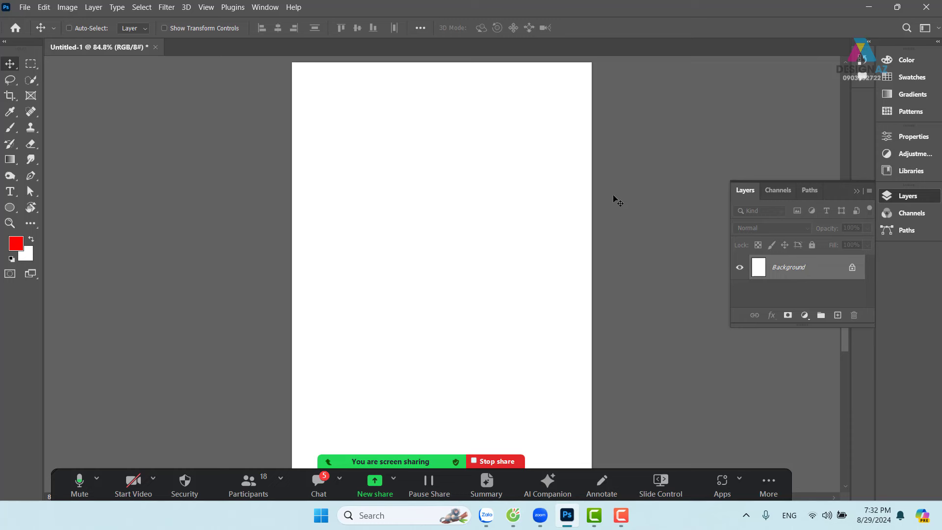
Step: Choose the Paint Bucket Tool from the Gradient tool flyout
key("g")
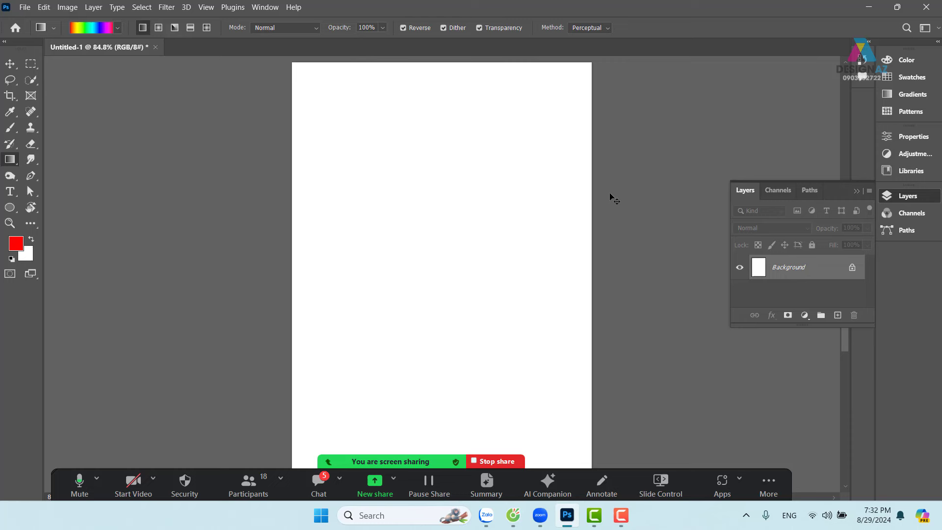
right_click(11, 162)
key("v")
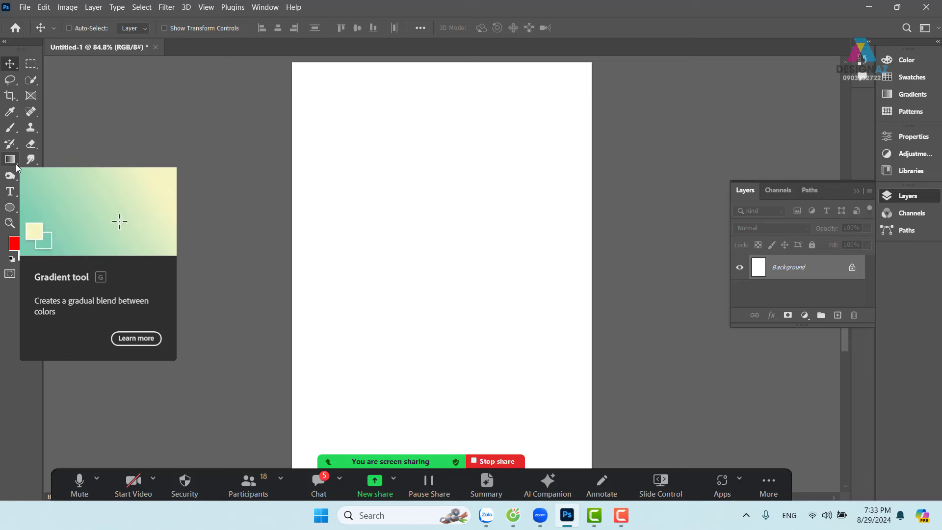
left_click(16, 165)
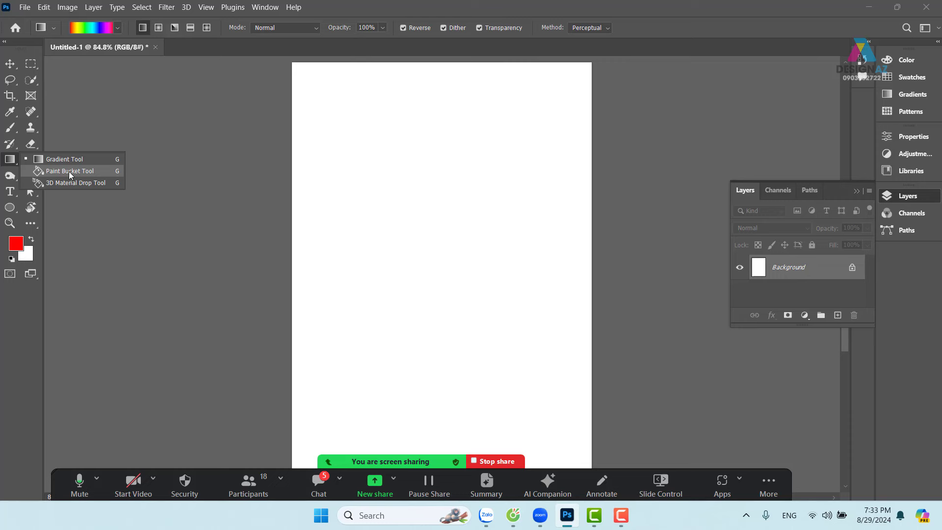
left_click(68, 171)
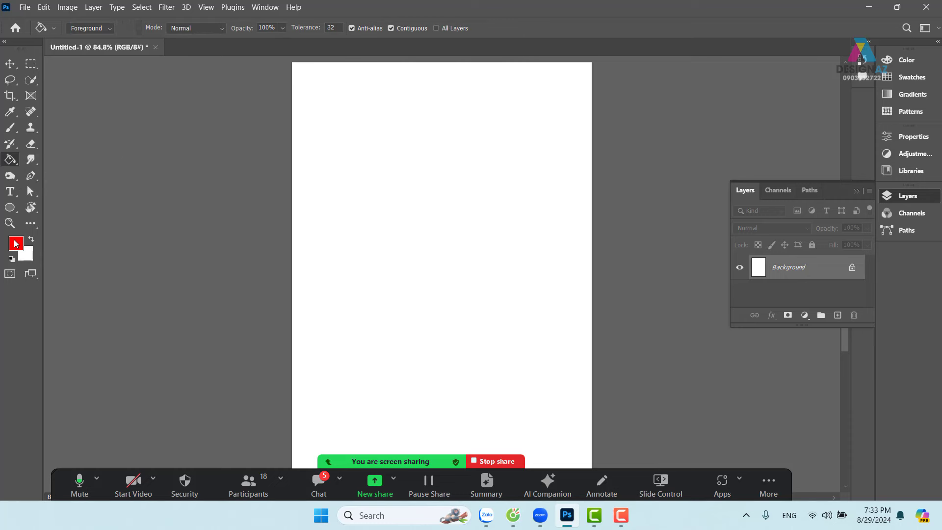
Step: Fill the canvas red, then switch the foreground to dark green and fill with it
left_click(410, 213)
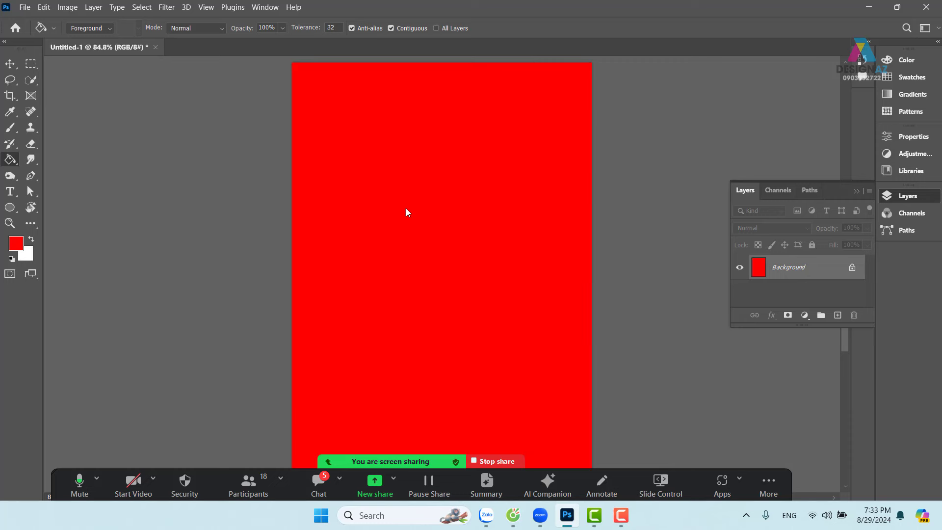
left_click(22, 245)
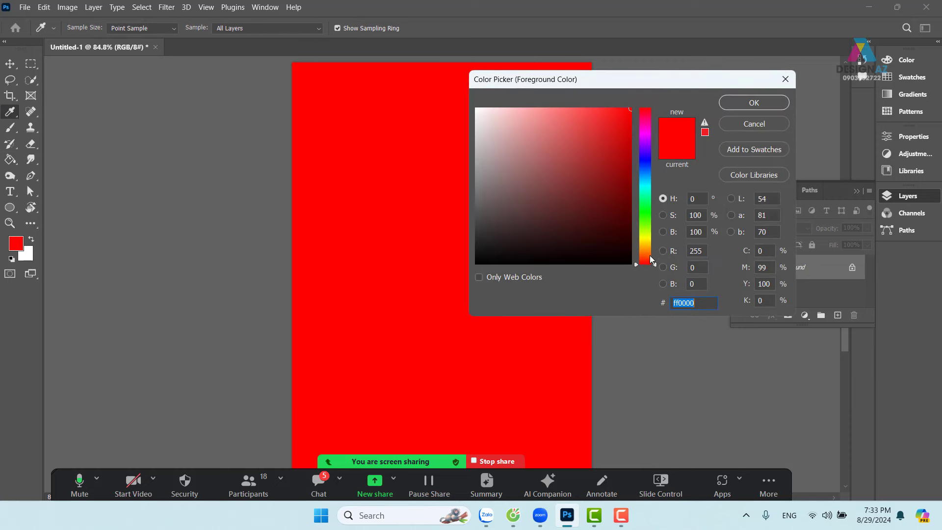
left_click_drag(648, 259, 643, 216)
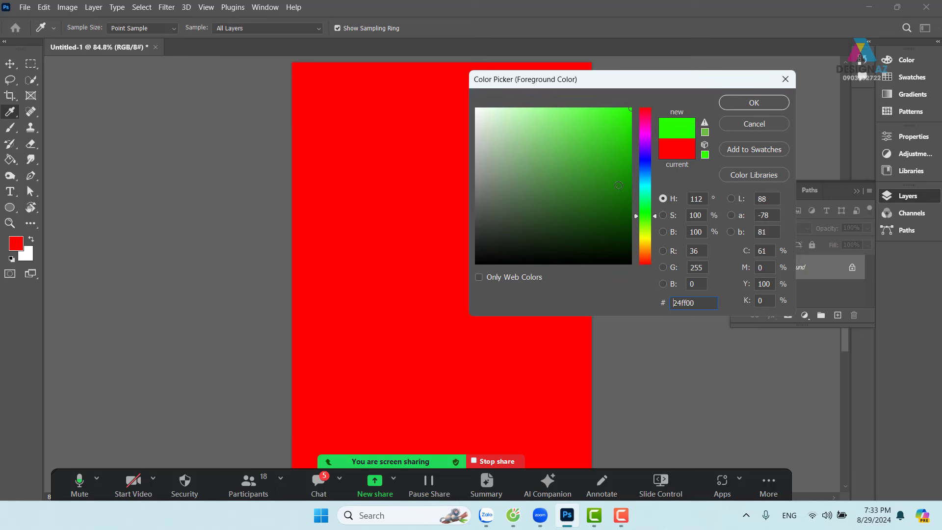
left_click(631, 171)
left_click(736, 101)
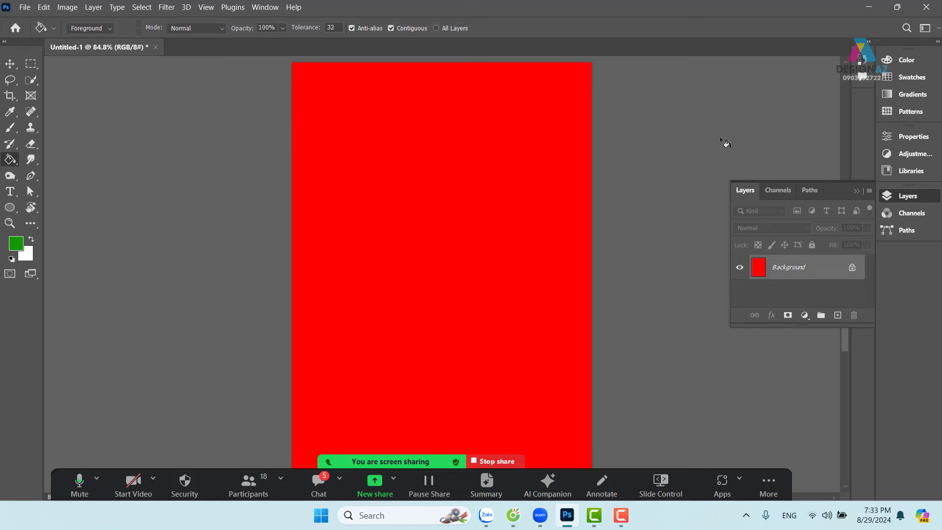
key("alt+BackSpace")
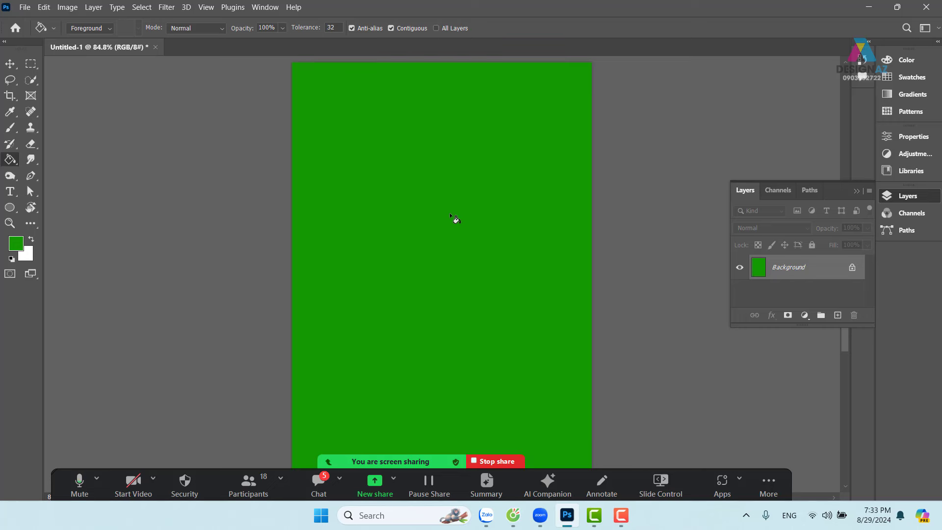
Step: Change the foreground to blue 002498 and bucket-fill the canvas with it
left_click(15, 249)
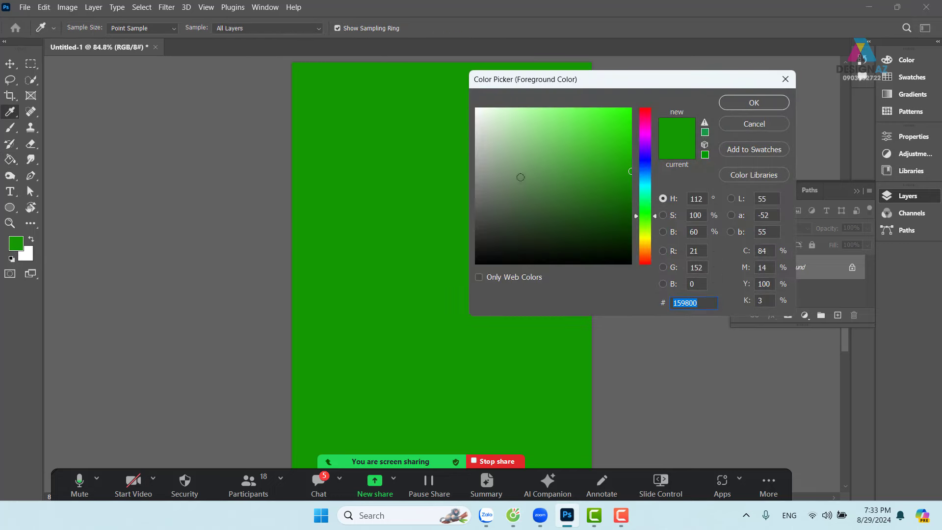
left_click(645, 166)
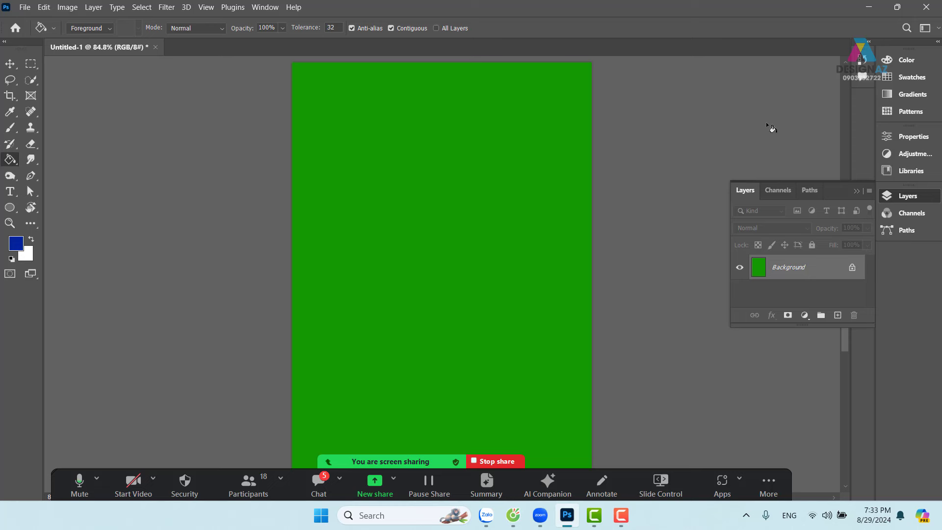
left_click(467, 155)
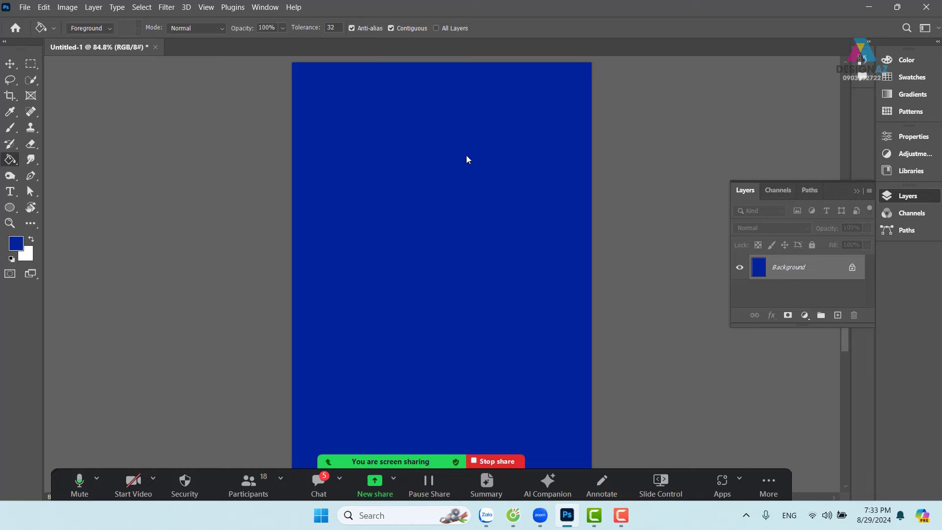
left_click(15, 244)
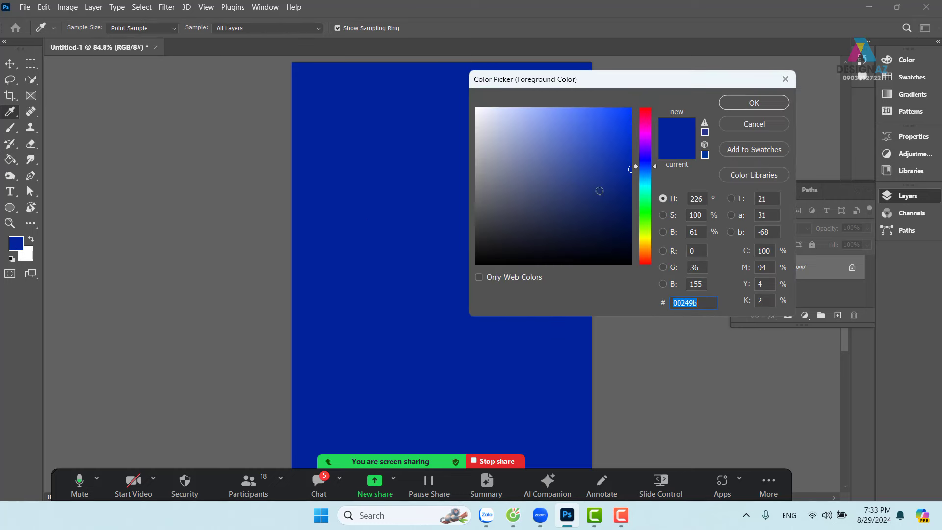
left_click_drag(613, 218, 624, 184)
left_click(631, 113)
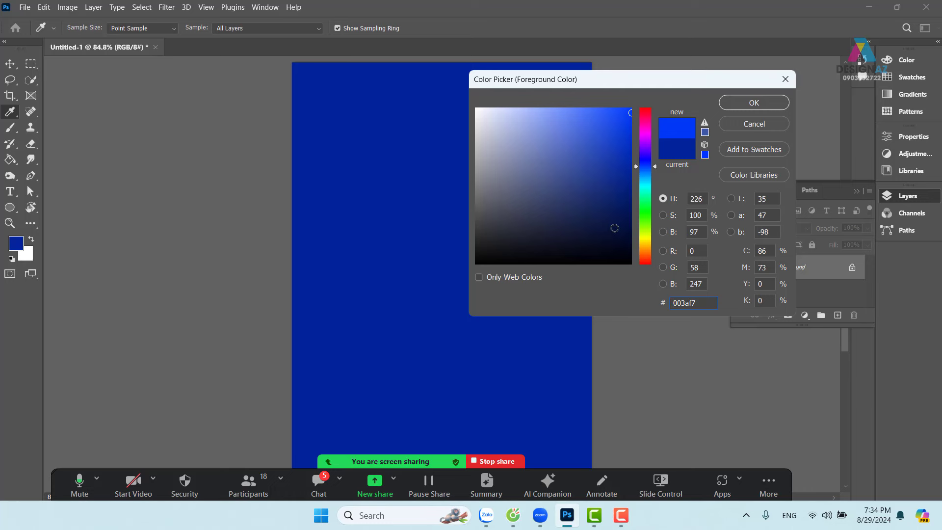
left_click(785, 79)
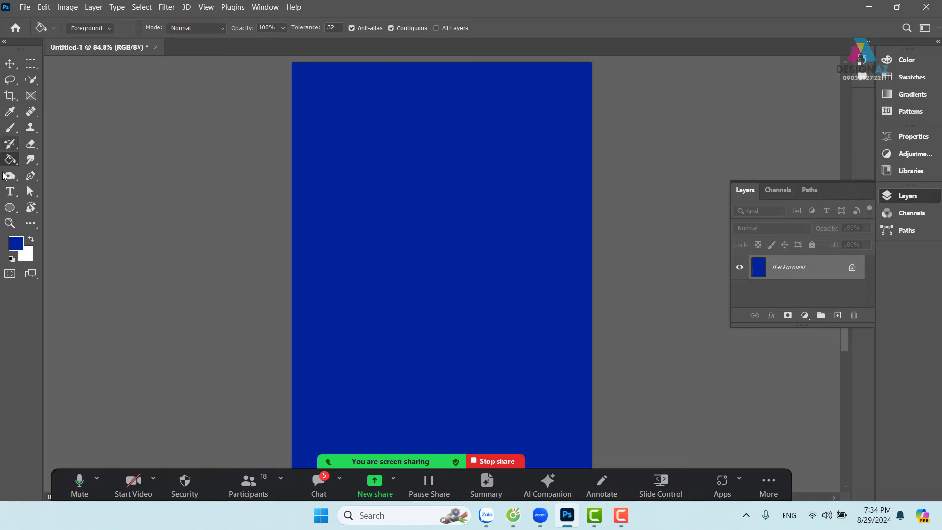
left_click(16, 244)
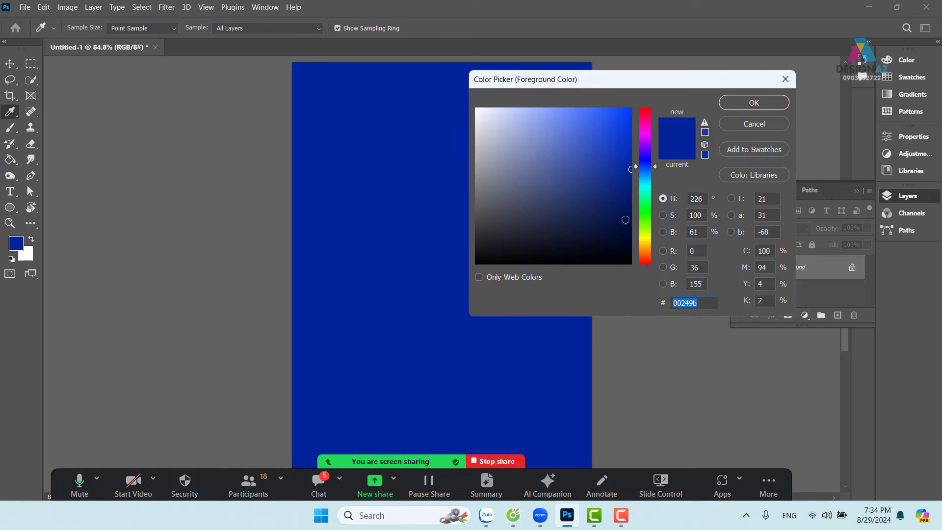
left_click(631, 195)
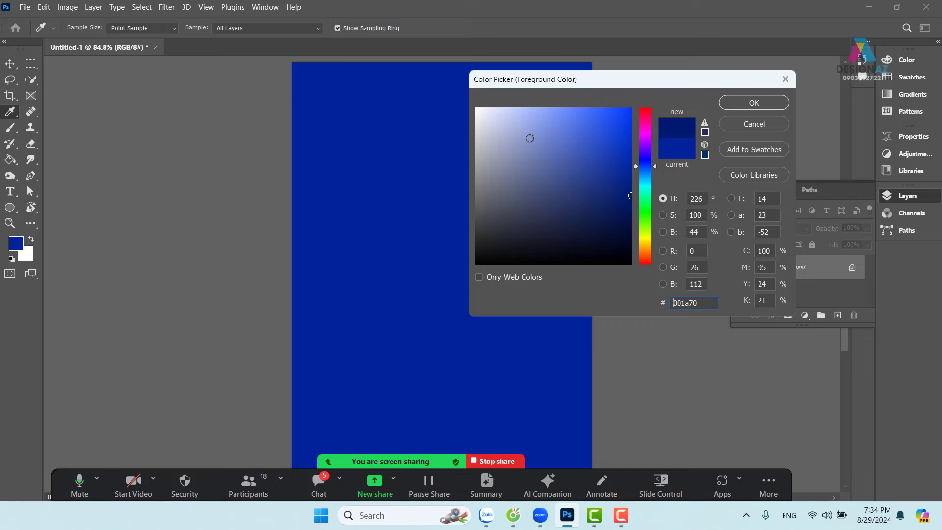
left_click_drag(530, 139, 530, 99)
left_click_drag(588, 158, 573, 92)
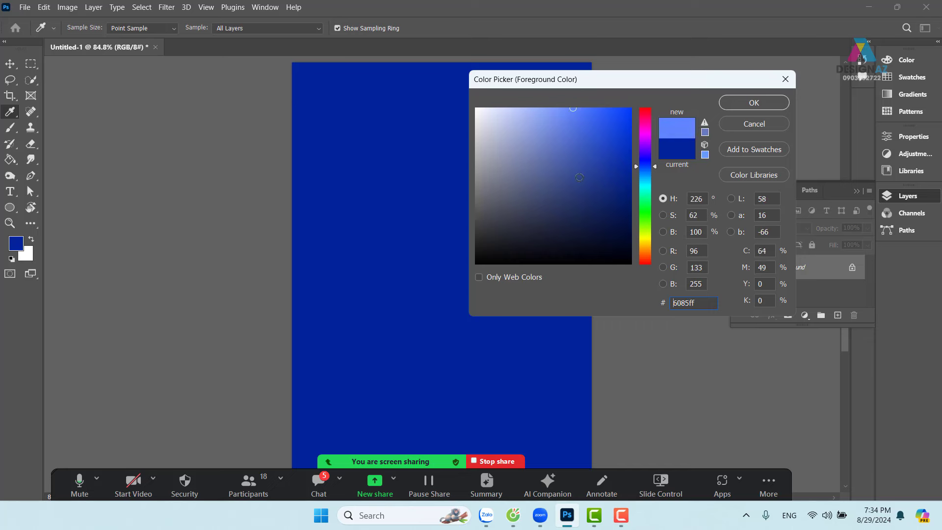
left_click_drag(550, 146, 555, 103)
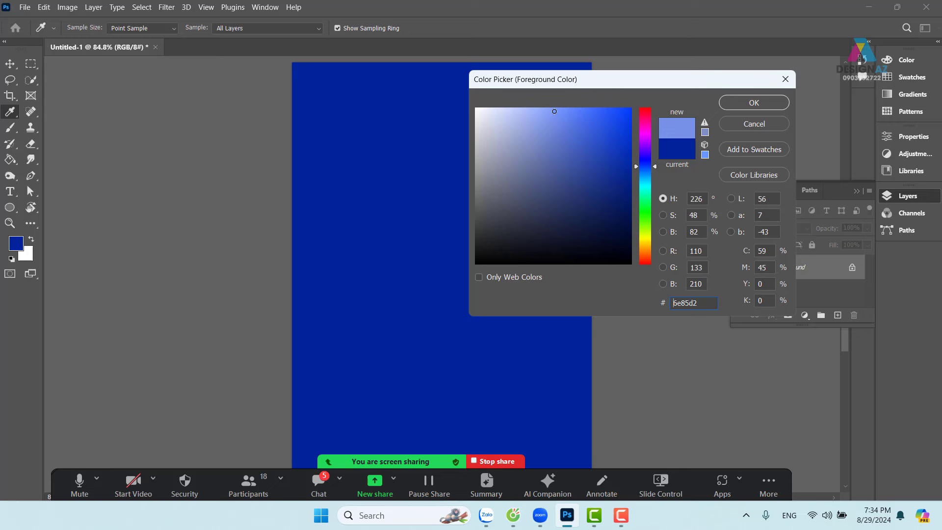
left_click(780, 80)
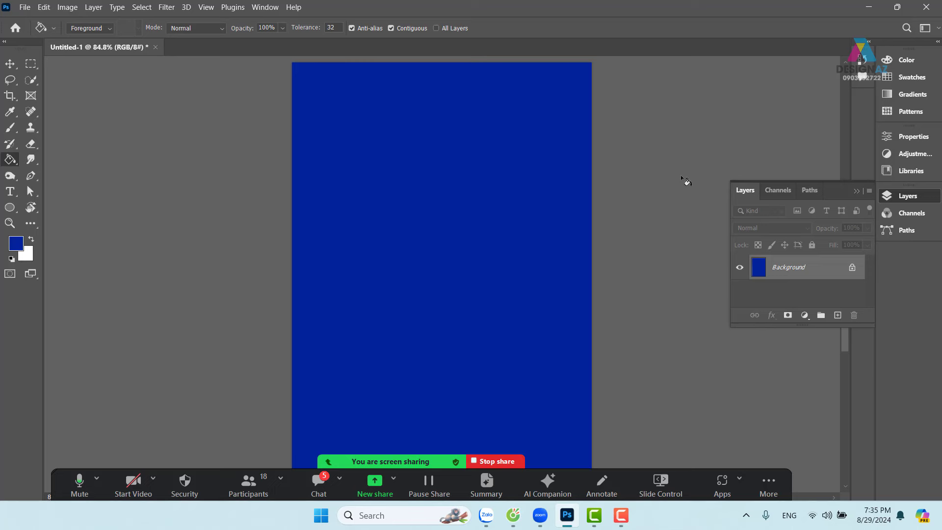
Step: In the Open dialog, browse to E: > thuvienanh > trangsuc
key("ctrl+o")
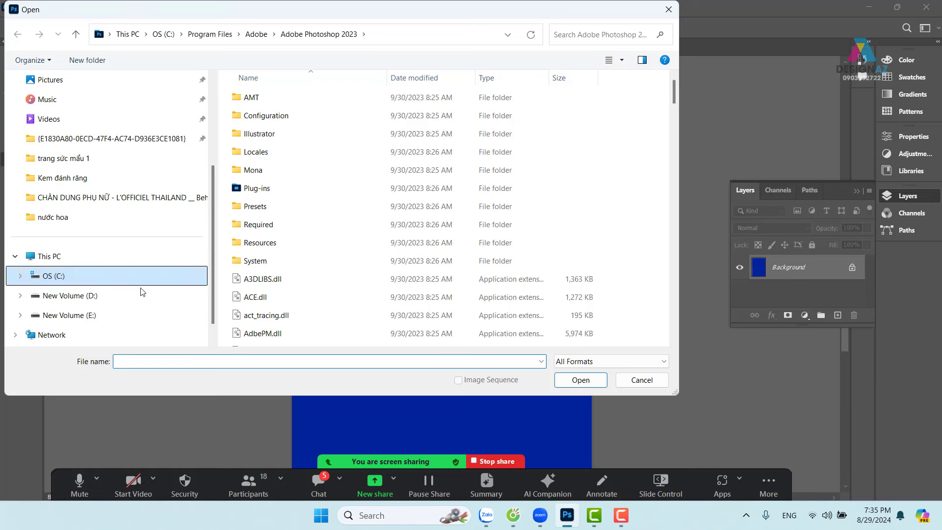
scroll(152, 301, "down", 1)
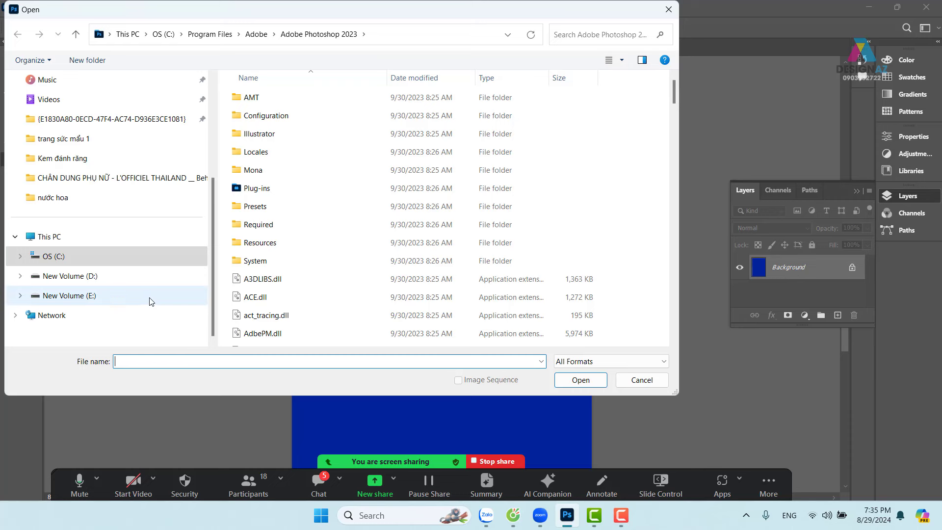
left_click(124, 294)
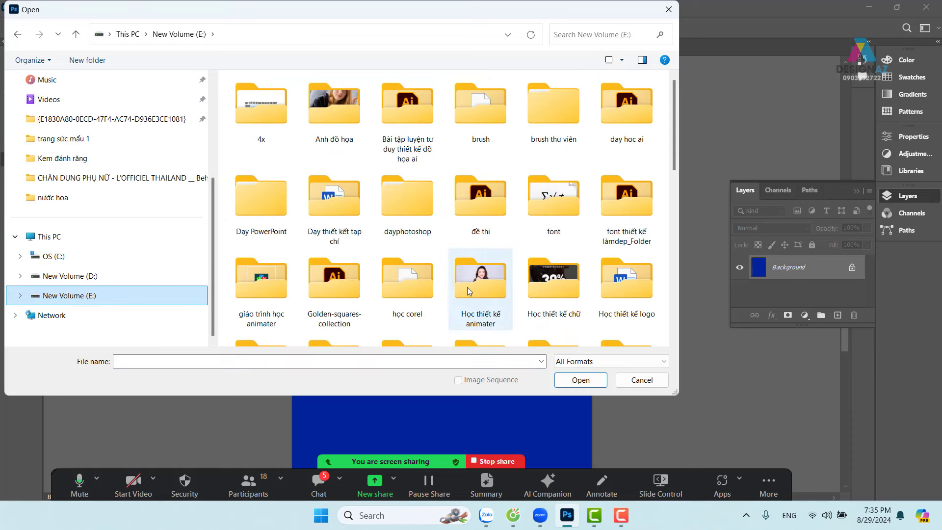
scroll(467, 287, "down", 5)
double_click(452, 203)
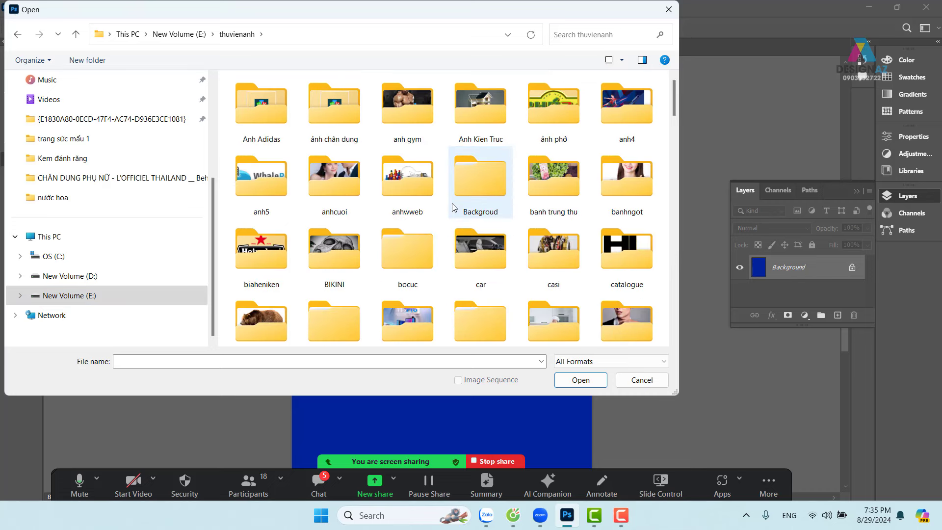
key("t")
key("r")
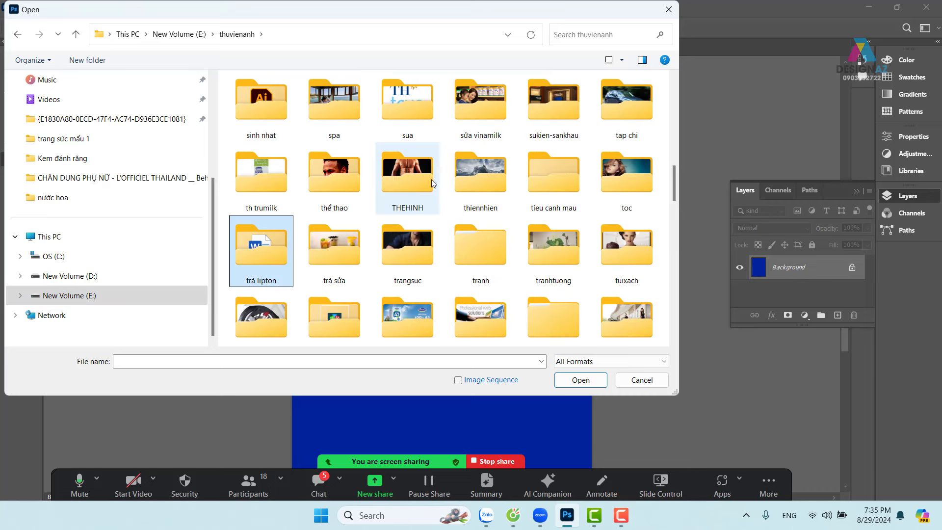
double_click(418, 257)
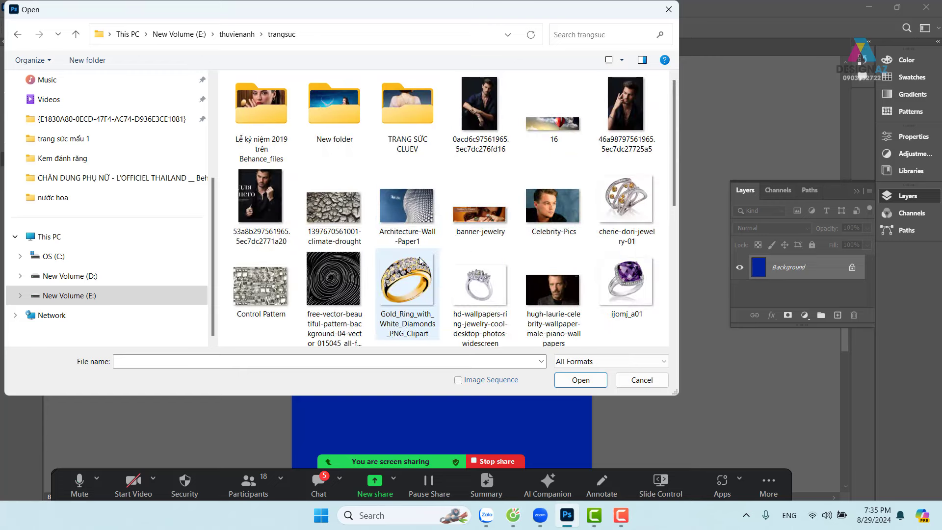
Step: Open New folder and open the PNJ logo image photo
scroll(432, 257, "down", 2)
scroll(432, 256, "down", 2)
scroll(431, 256, "up", 5)
left_click(346, 117)
double_click(347, 114)
scroll(486, 252, "down", 5)
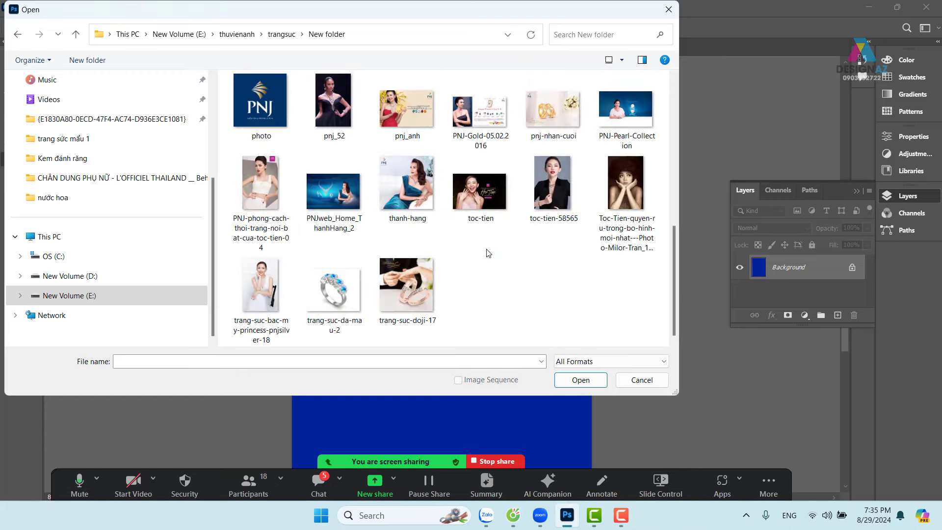
left_click(269, 110)
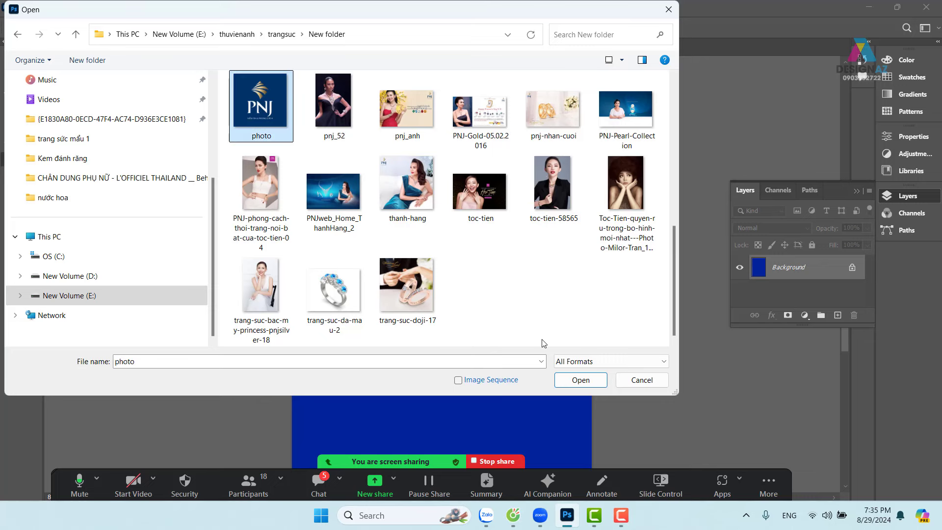
left_click(581, 381)
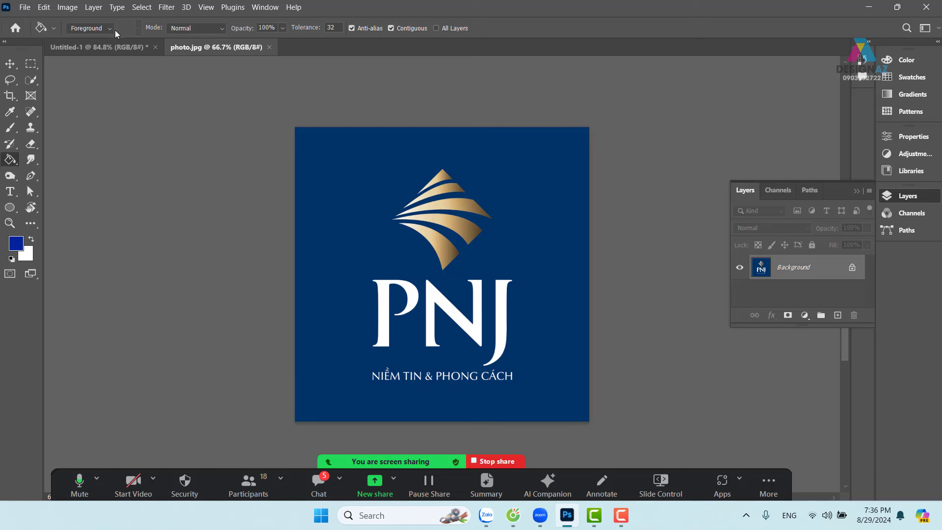
Step: Return to the photo.jpg logo and take the Eyedropper to sample its navy background
left_click(122, 47)
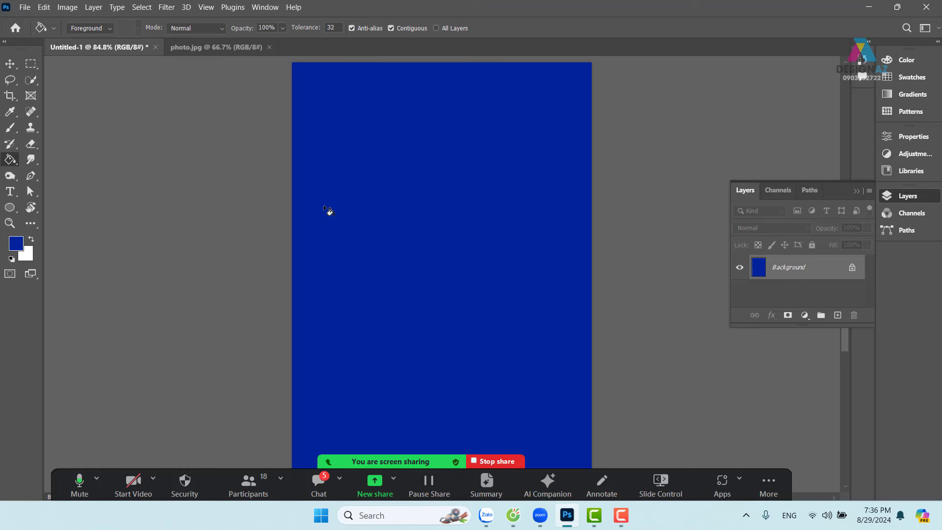
left_click(253, 47)
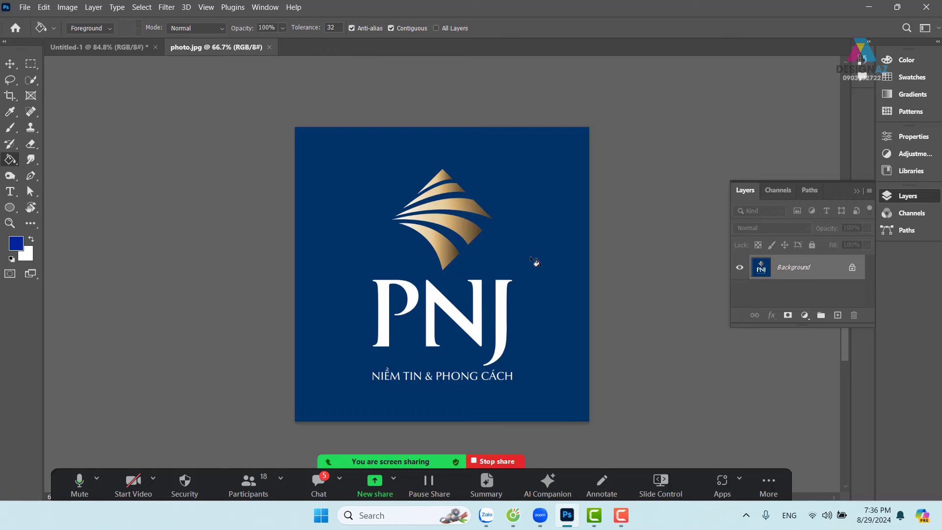
key("v")
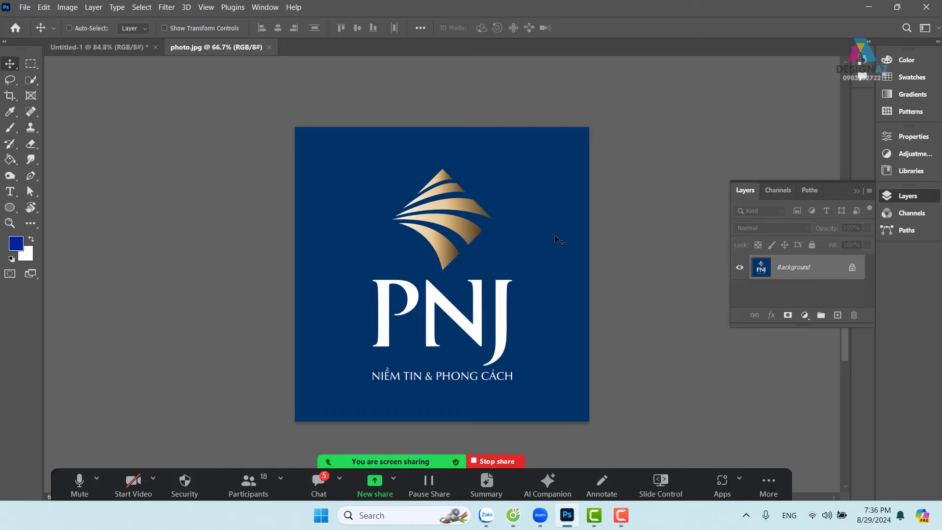
key("i")
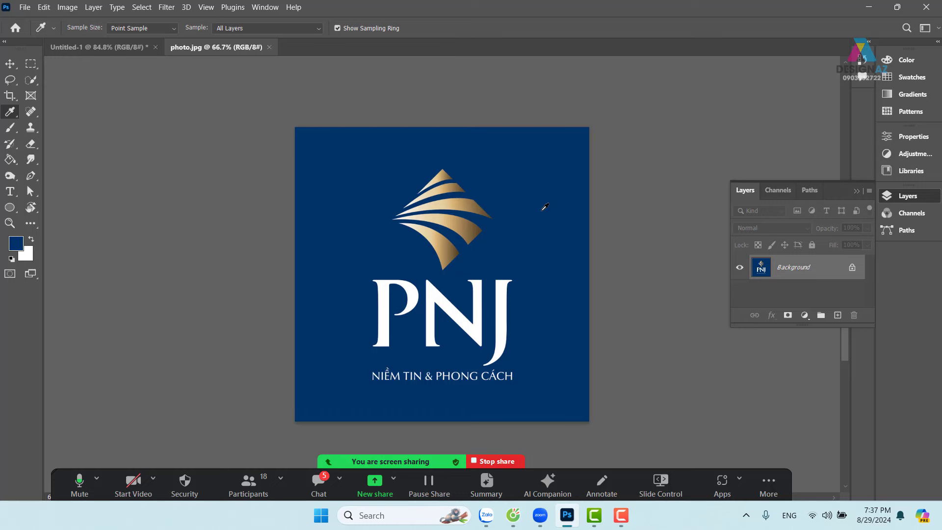
Step: Fill Untitled-1 with the sampled navy blue and close the photo.jpg logo document
left_click(113, 49)
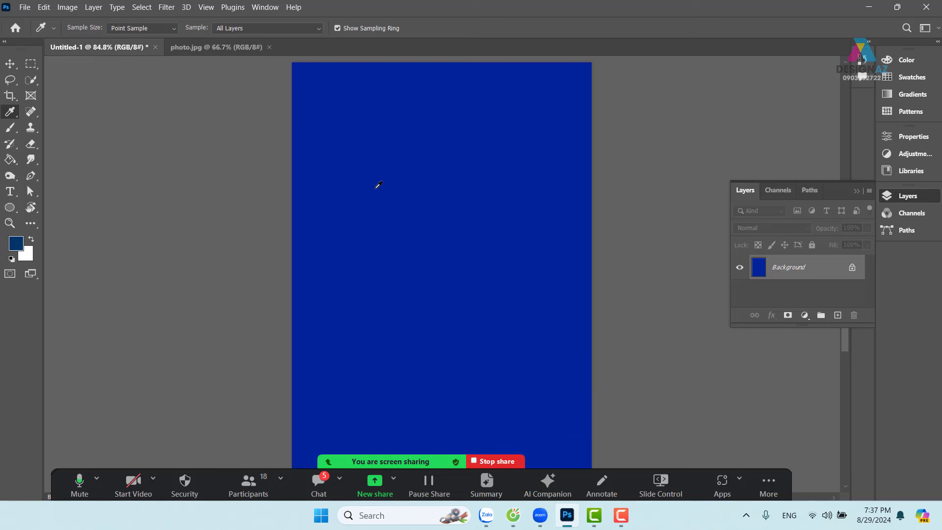
key("alt")
left_click(229, 48)
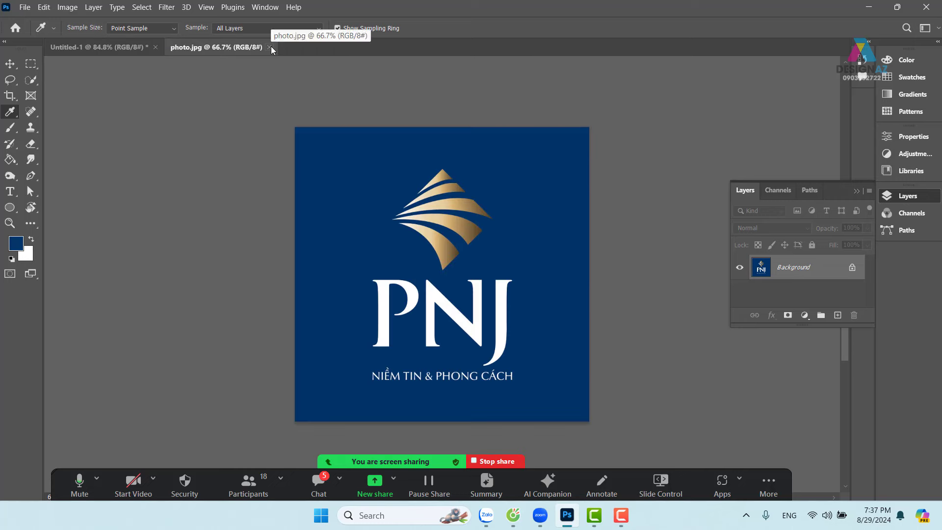
left_click(269, 47)
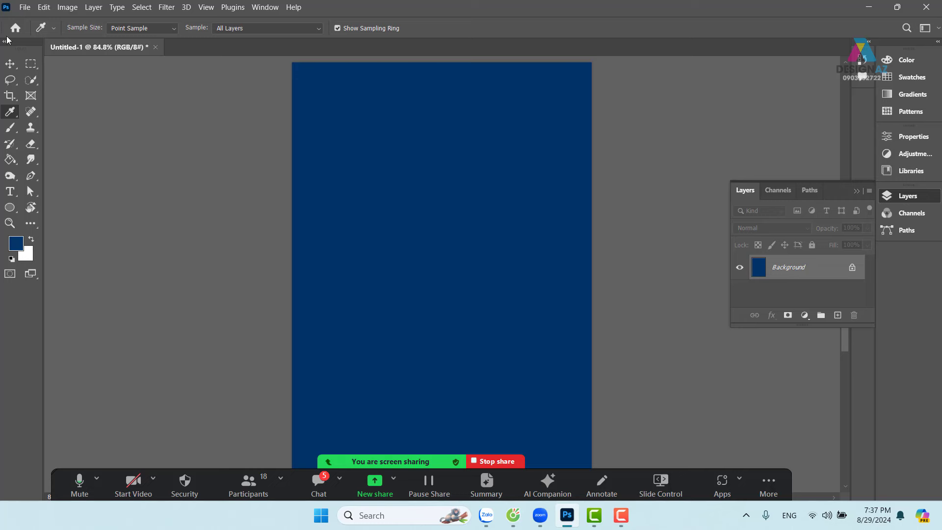
left_click(16, 64)
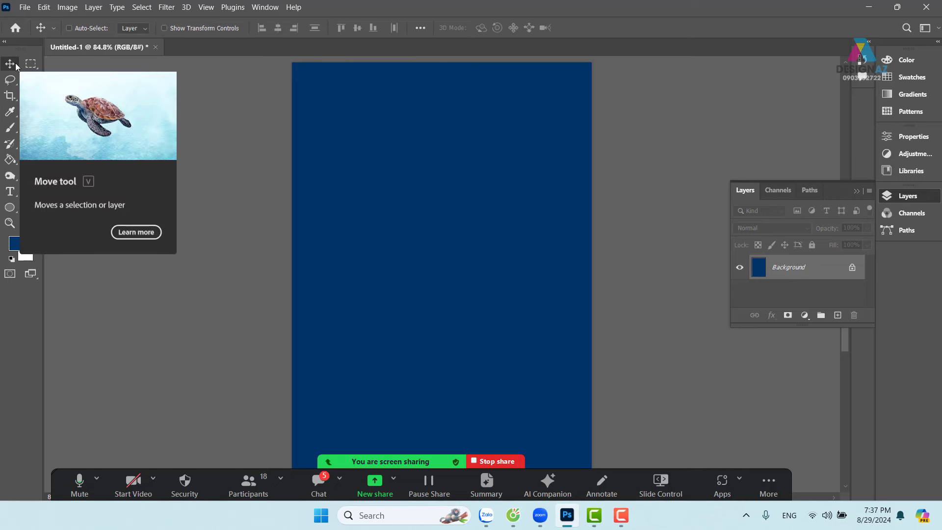
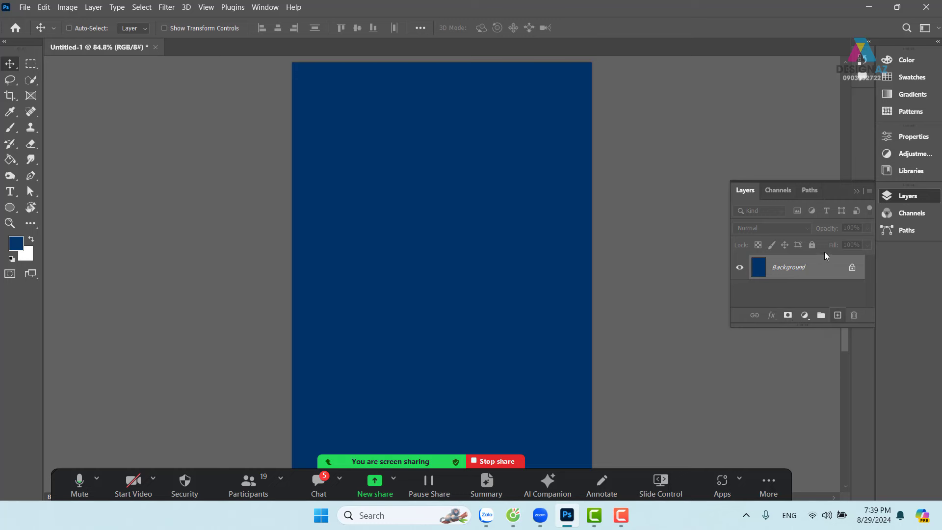
Step: Enlarge the Layers panel and bring up the fill and adjustment layer list
left_click_drag(825, 325, 824, 367)
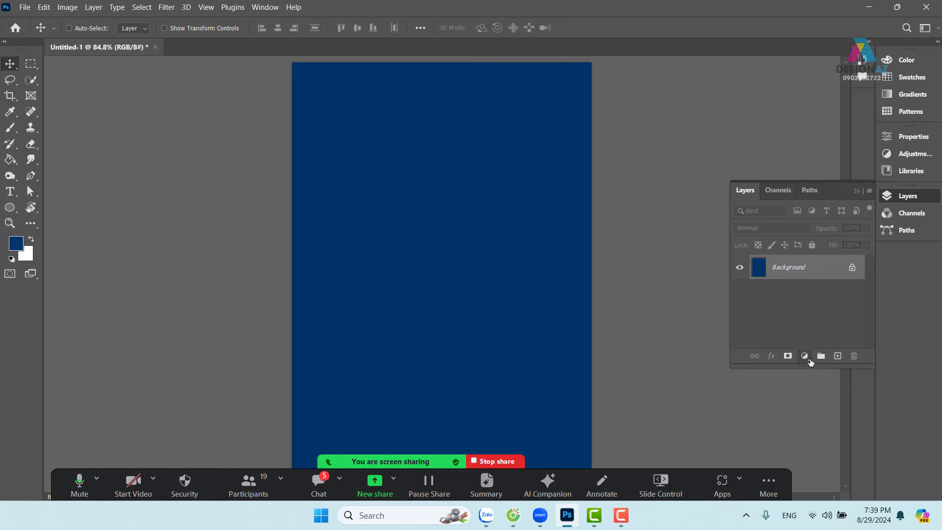
left_click(807, 358)
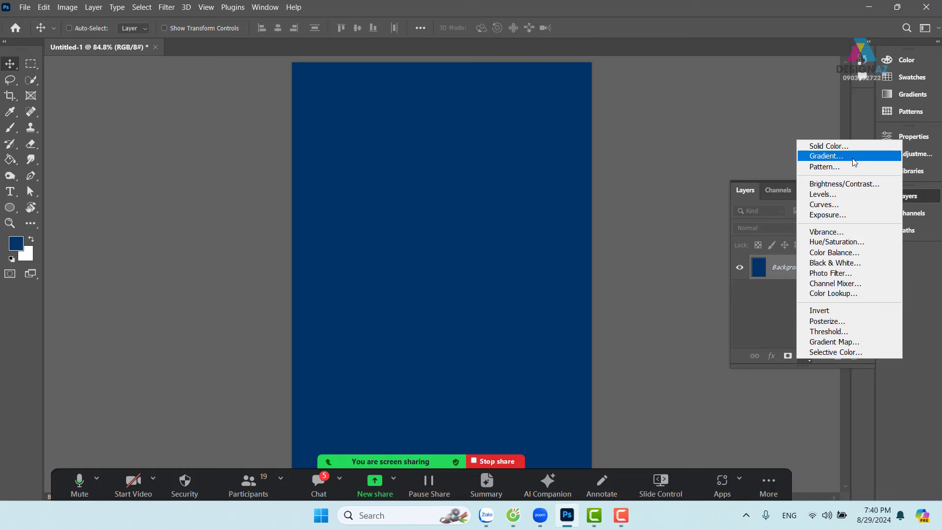
Step: Add a Gradient fill layer and apply the Black, White preset in the Gradient Editor
left_click(853, 156)
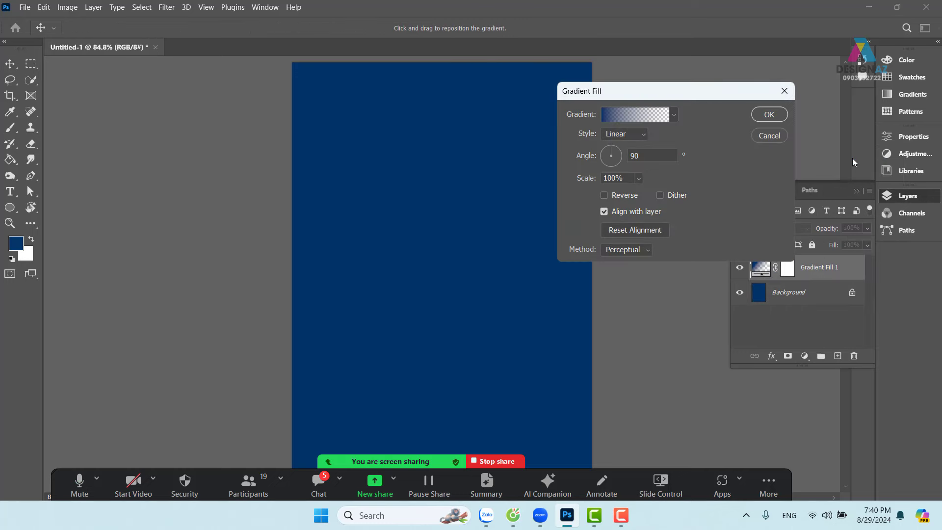
left_click(655, 115)
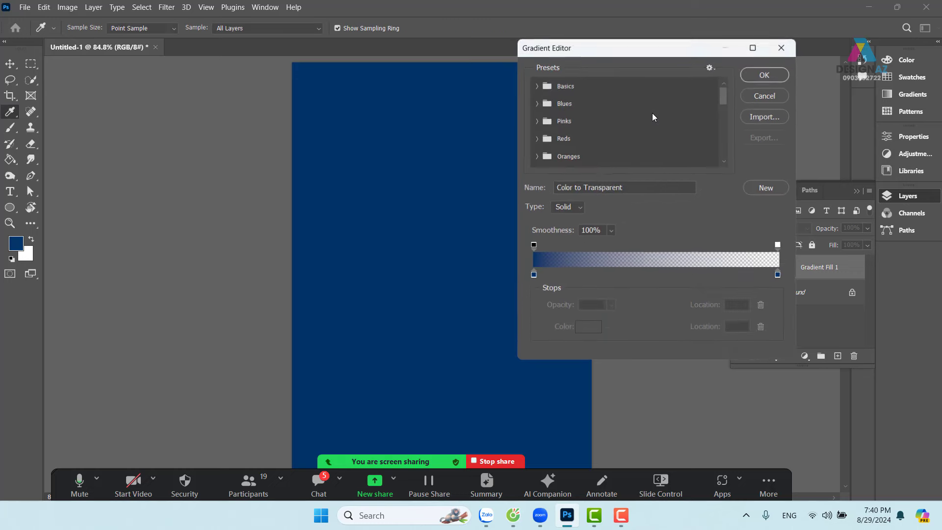
left_click(534, 276)
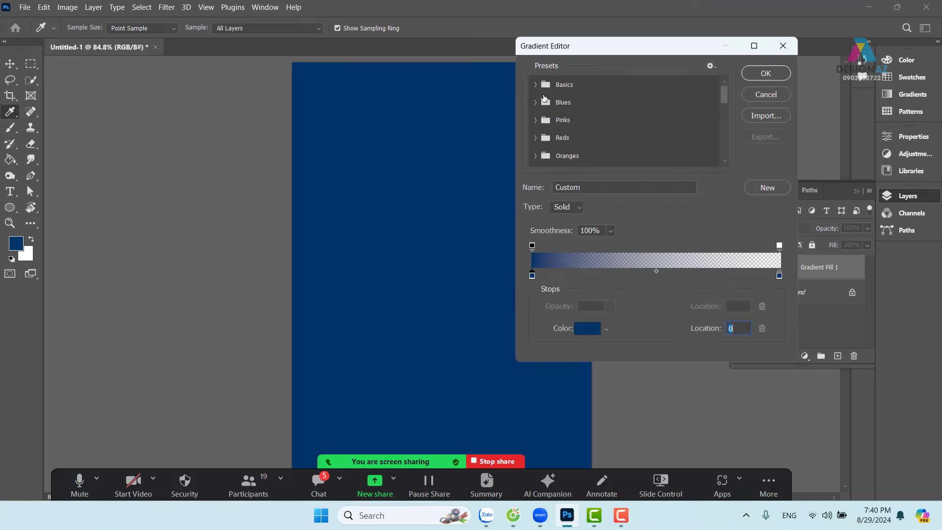
left_click(536, 85)
left_click(590, 103)
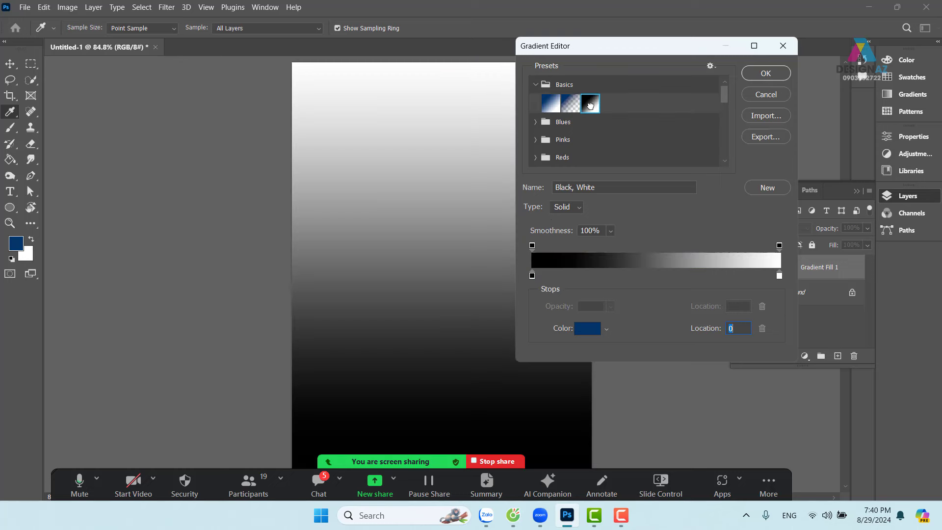
Step: Recolour the gradient's starting stop to dark navy and begin recolouring the white end stop
left_click(531, 277)
left_click(778, 277)
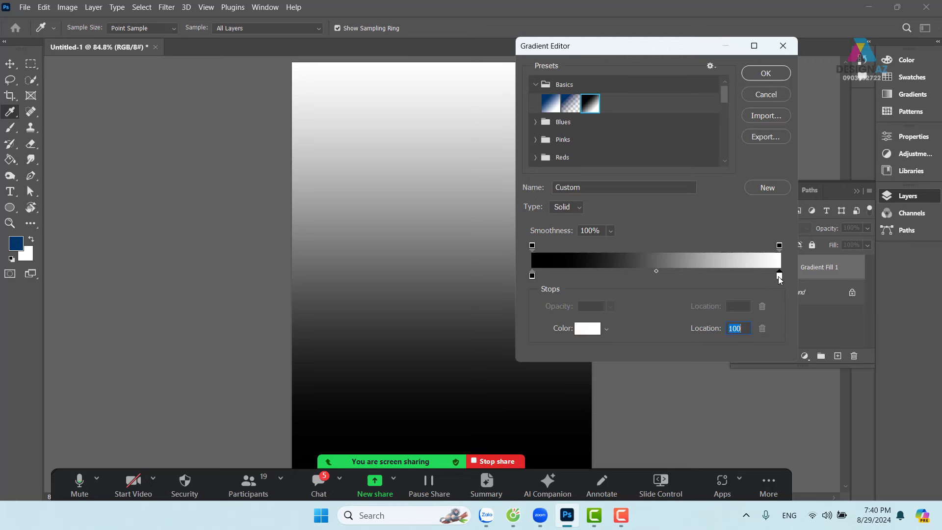
left_click(532, 275)
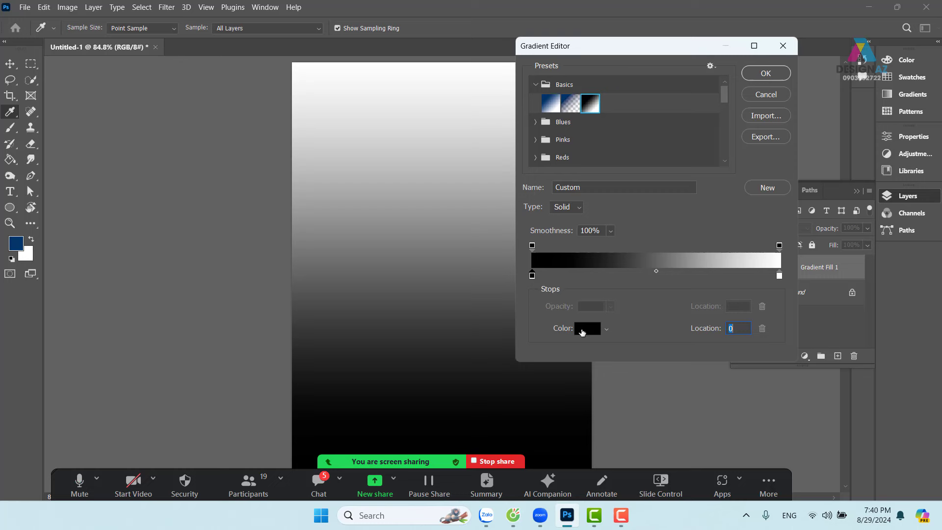
left_click(588, 334)
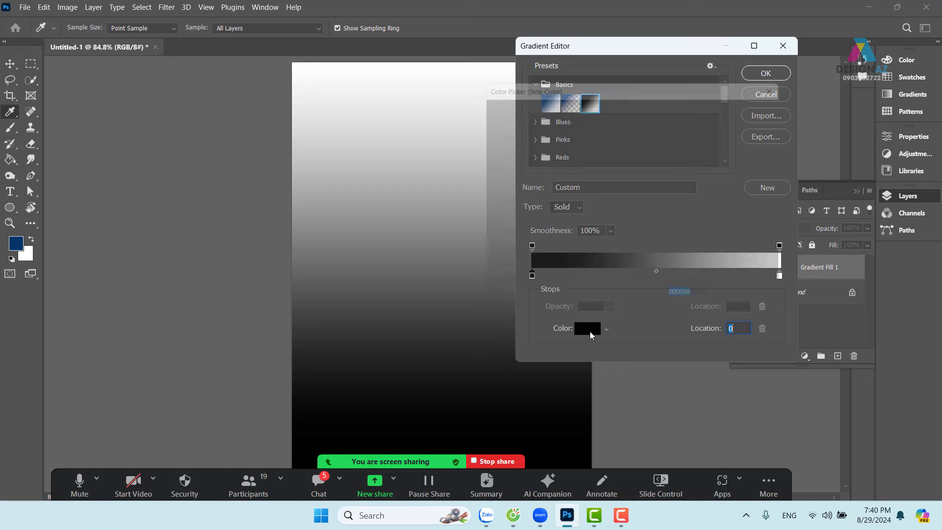
left_click(645, 165)
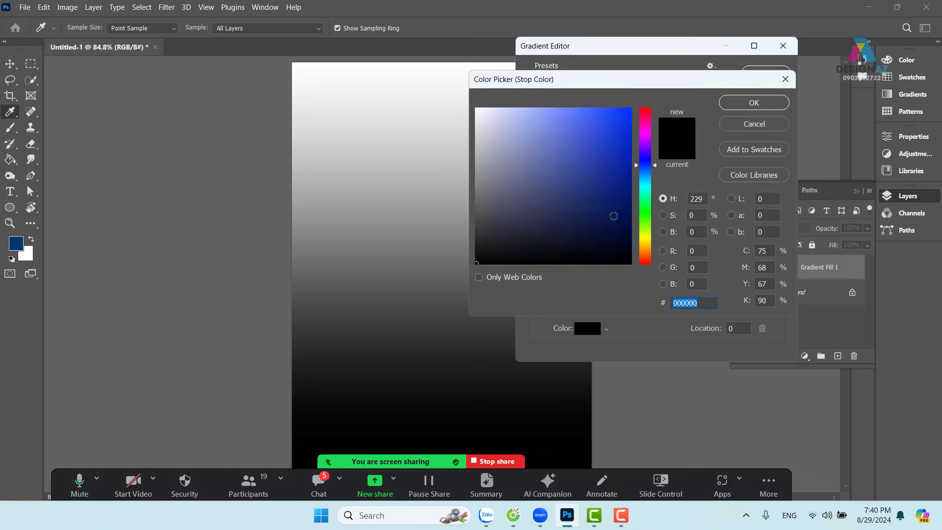
left_click(621, 228)
left_click(763, 104)
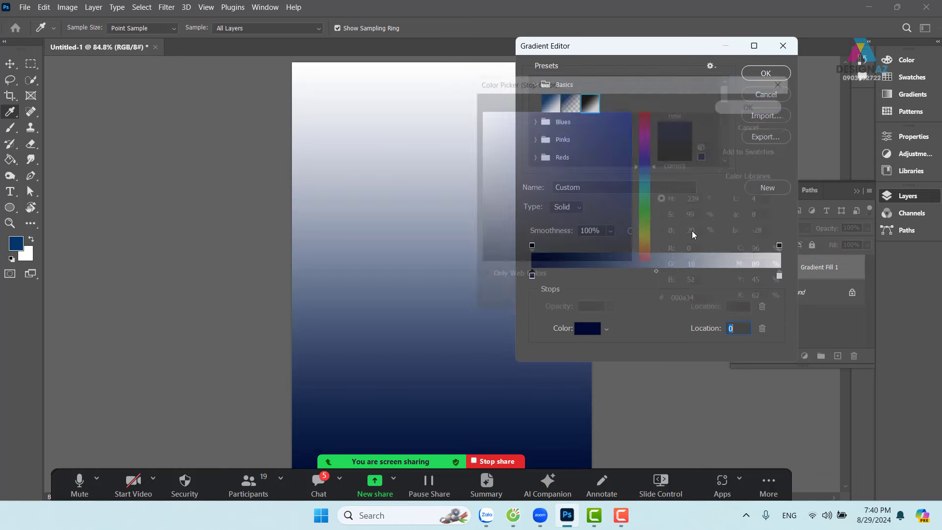
left_click(779, 276)
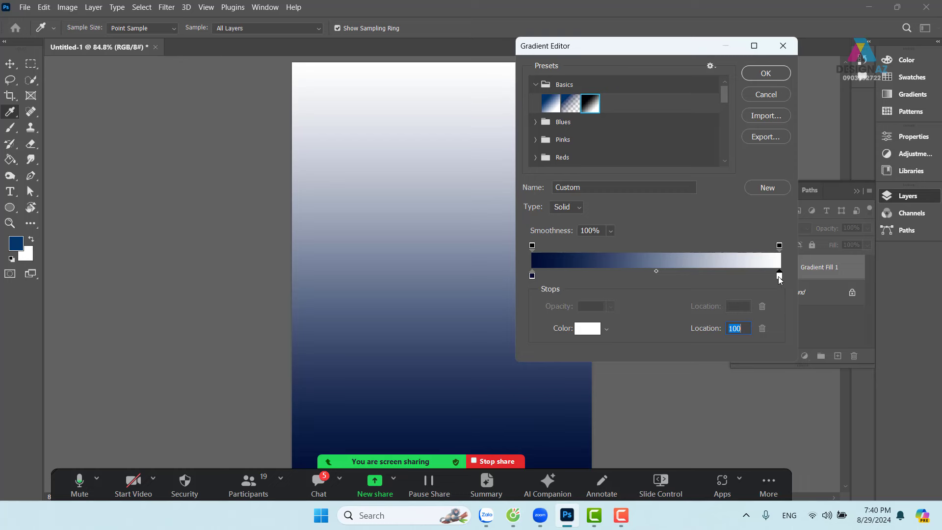
left_click(598, 330)
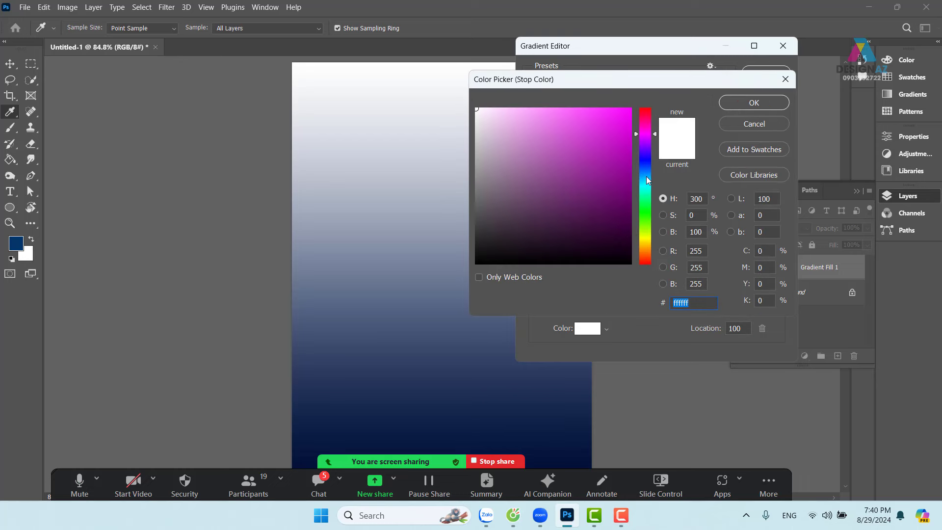
Step: Set the gradient's white end stop to a dark teal-blue in the Color Picker
left_click(647, 176)
left_click_drag(647, 179, 647, 179)
left_click(632, 198)
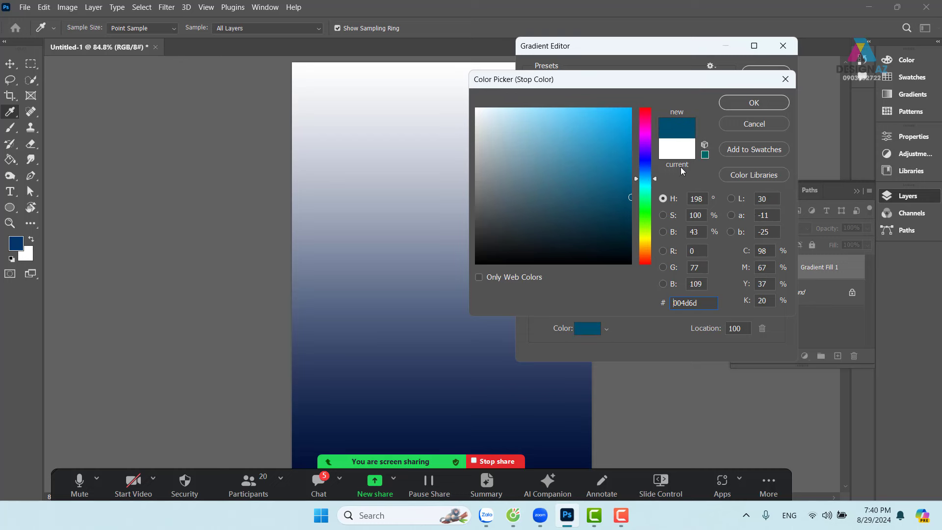
left_click(753, 103)
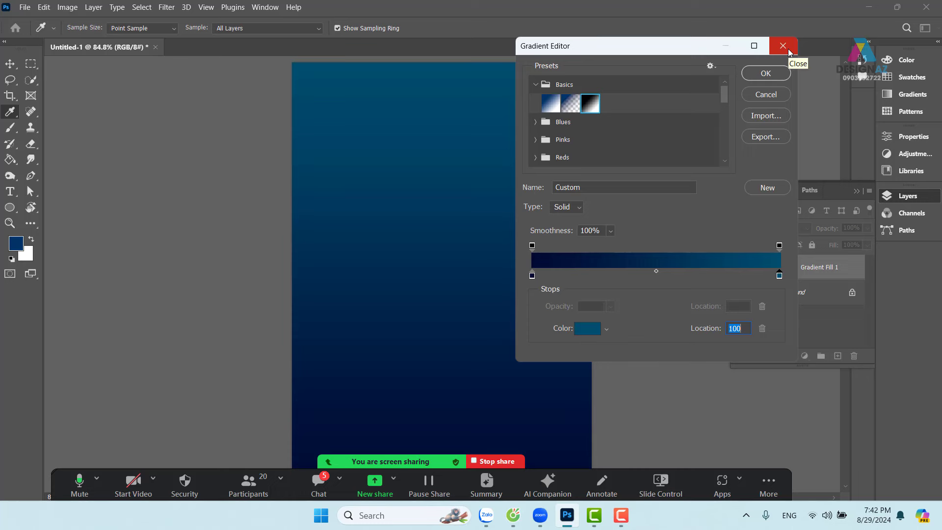
Step: Cancel the Gradient Editor and Gradient Fill dialogs, discarding the gradient layer
left_click(782, 46)
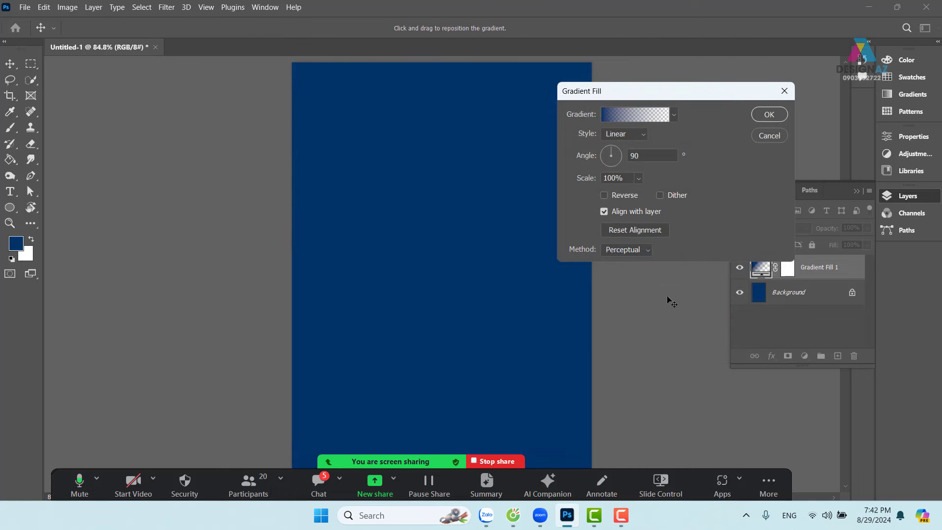
left_click(780, 135)
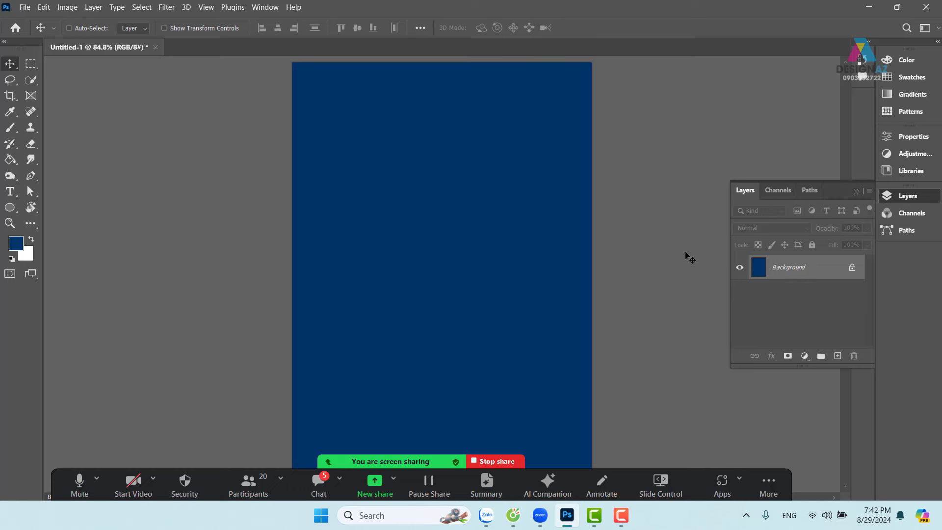
Step: Start File > Open and go to the Downloads > trang sức mẫu 1 folder
left_click(24, 8)
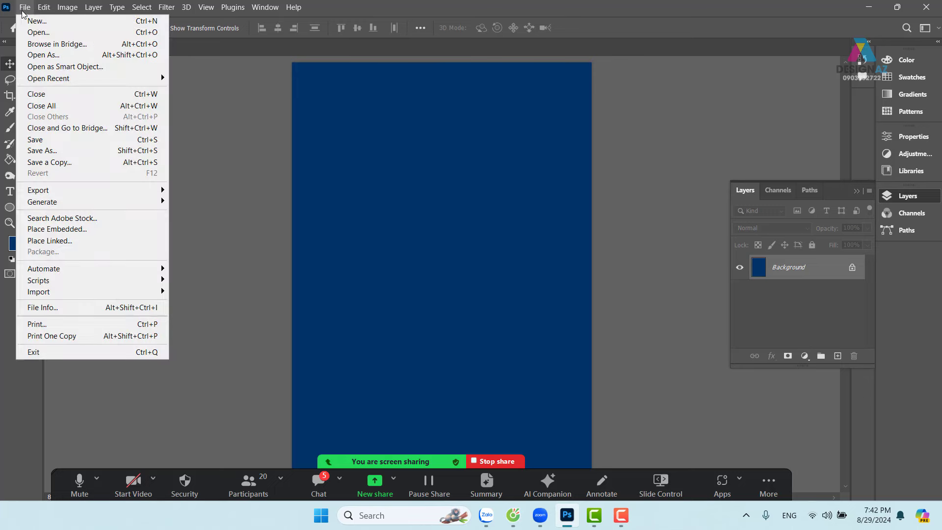
left_click(45, 32)
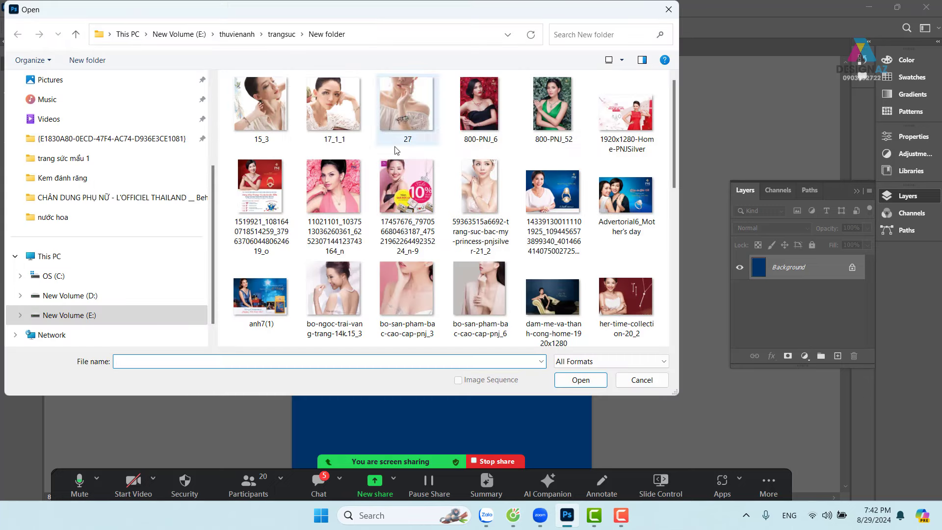
scroll(417, 157, "down", 5)
scroll(440, 175, "down", 5)
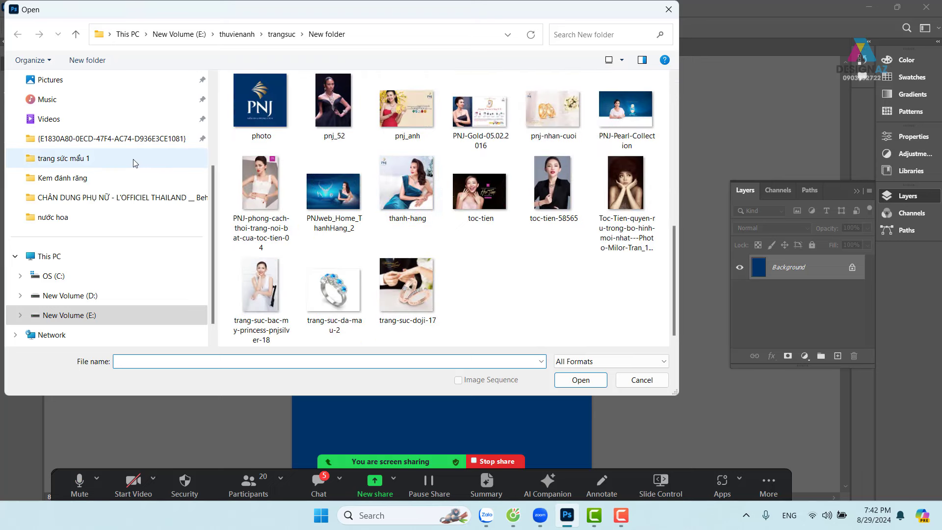
scroll(133, 158, "up", 3)
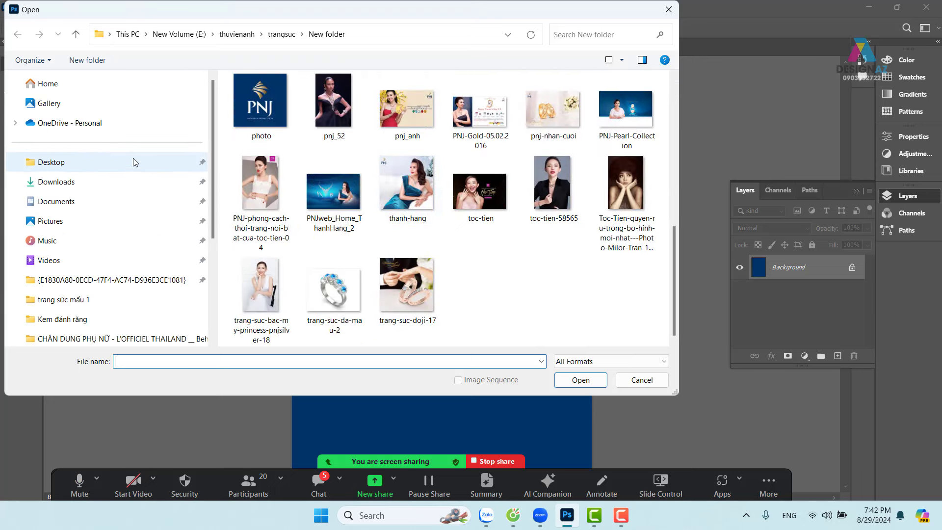
left_click(120, 181)
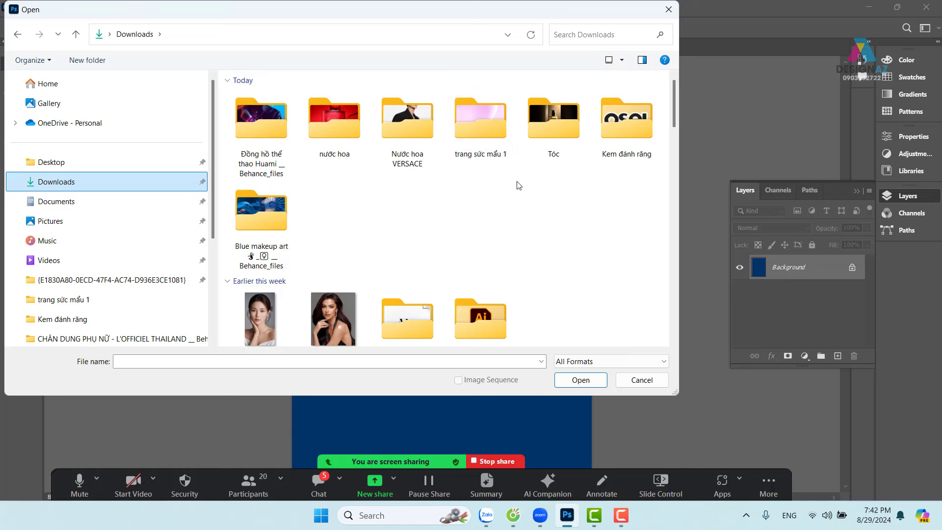
double_click(488, 122)
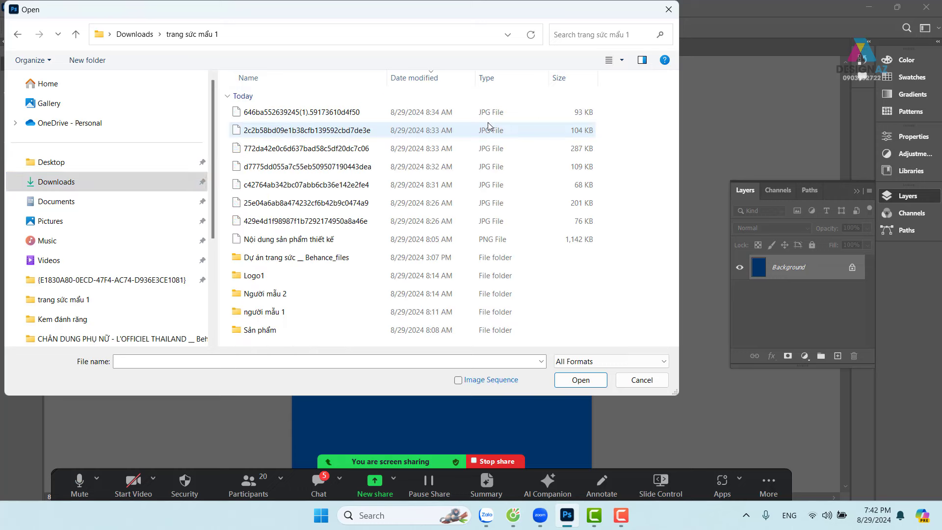
Step: Show files as large icons and preview the mandala, design image and subfolders
left_click(621, 60)
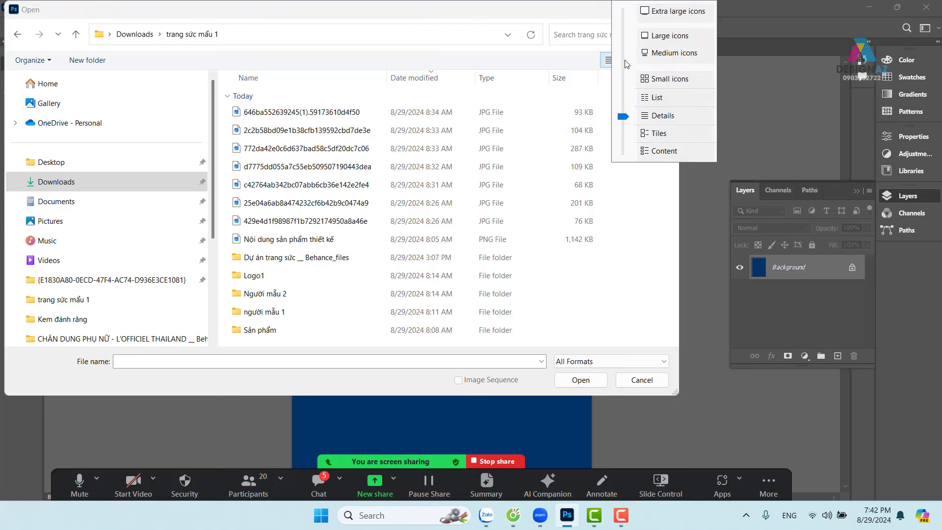
left_click(679, 38)
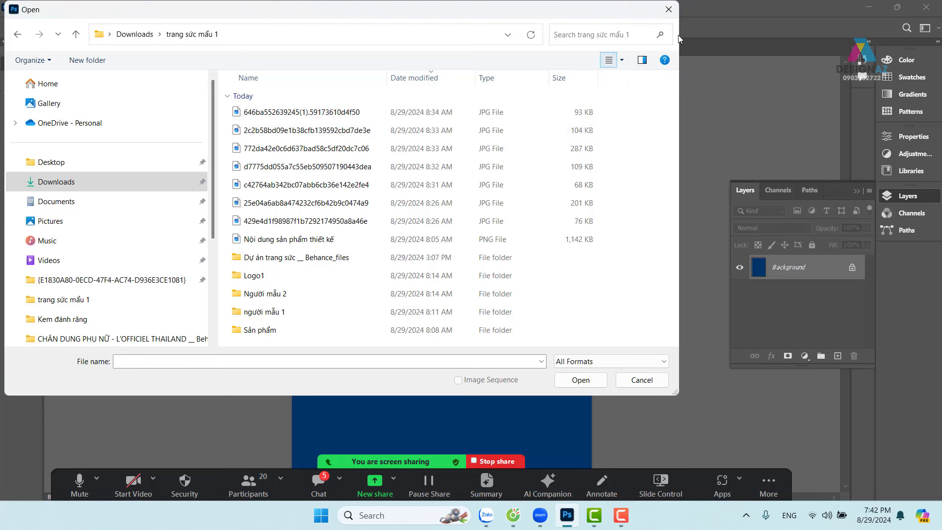
left_click(277, 135)
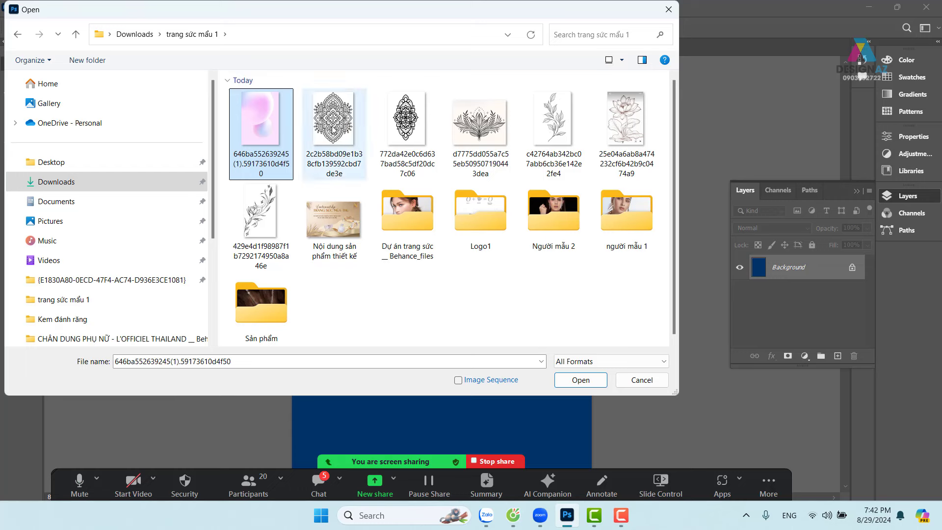
left_click(333, 130)
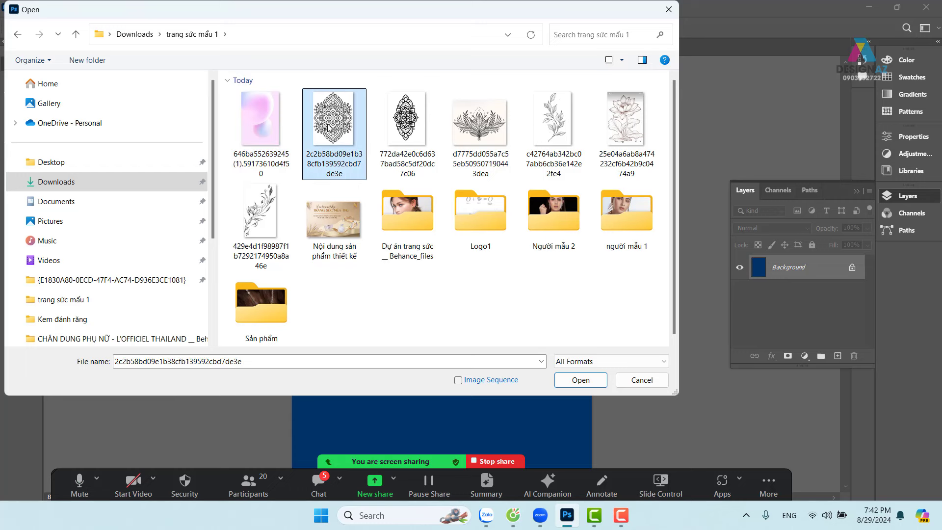
left_click(347, 229)
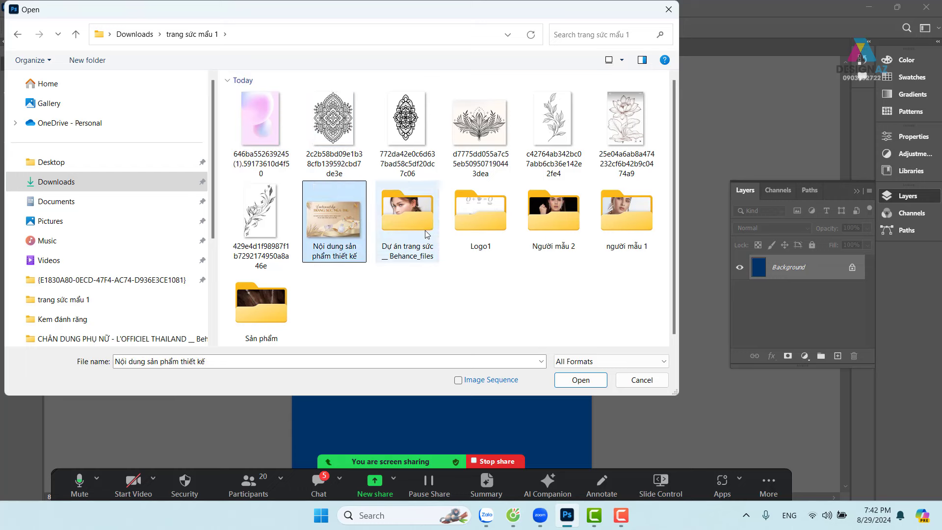
left_click(426, 234)
left_click(480, 222)
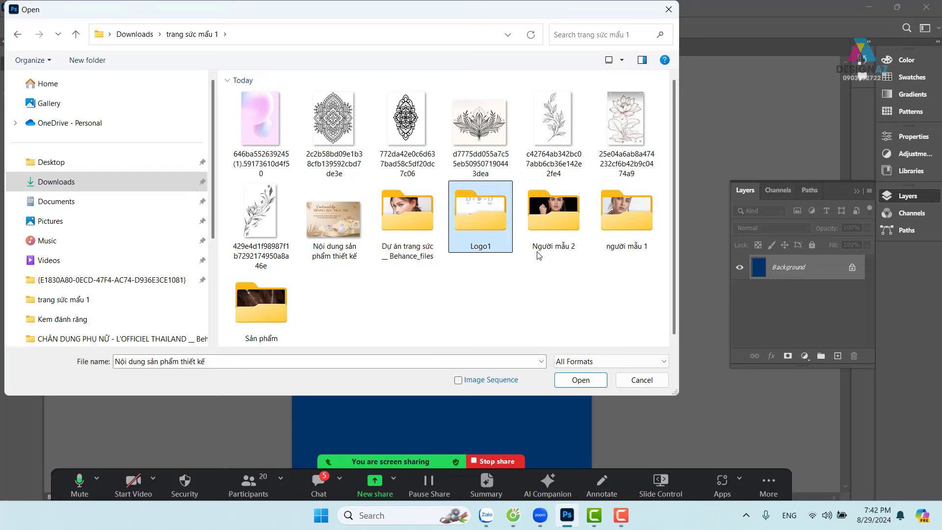
left_click(283, 314)
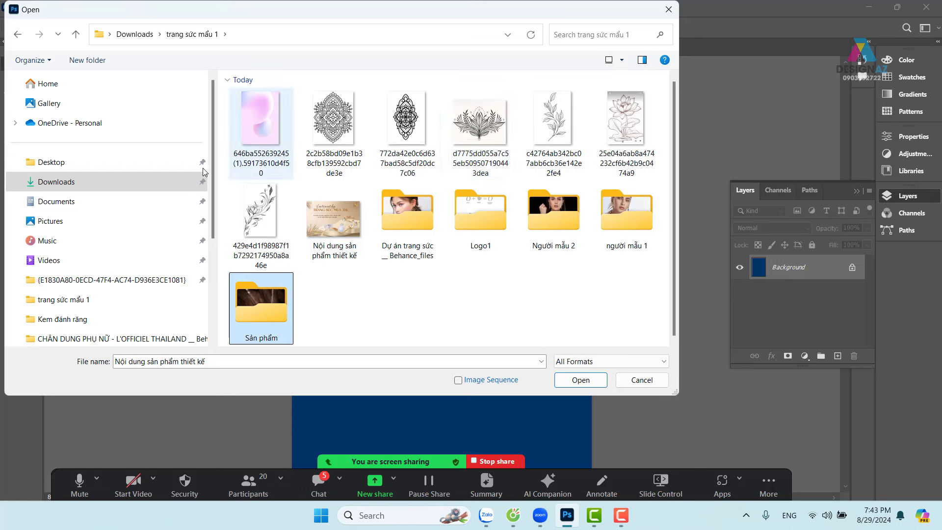
Step: Preview the pink, mandala and design images, then view Dự án trang sức as large thumbnails
left_click(265, 132)
left_click(334, 139)
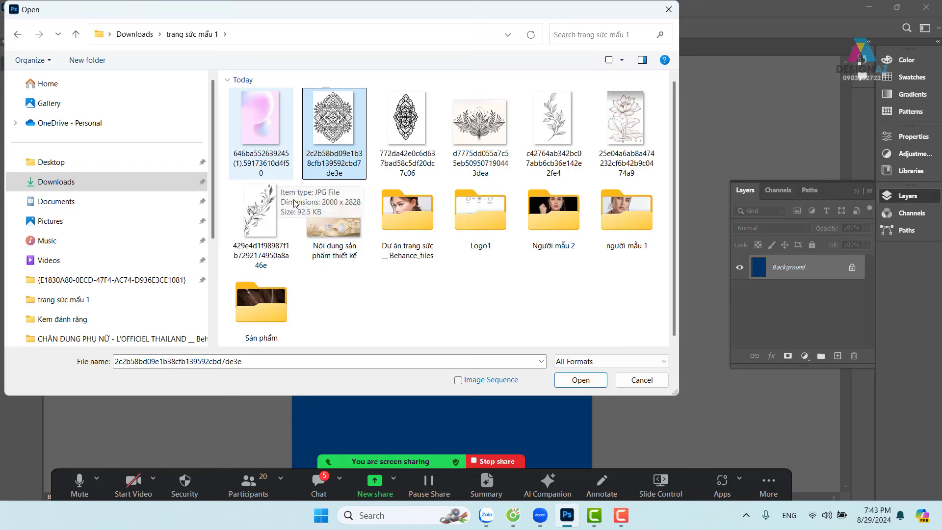
left_click(342, 230)
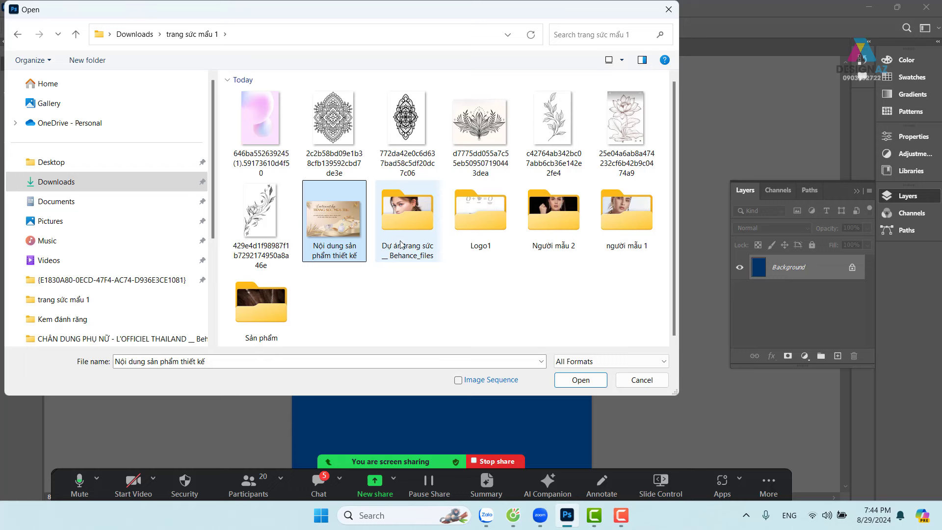
mouse_move(407, 221)
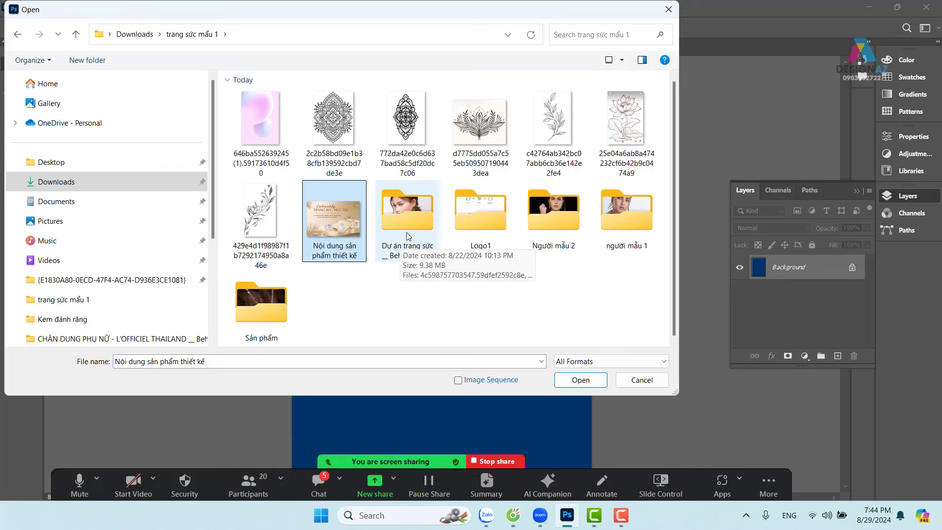
double_click(419, 210)
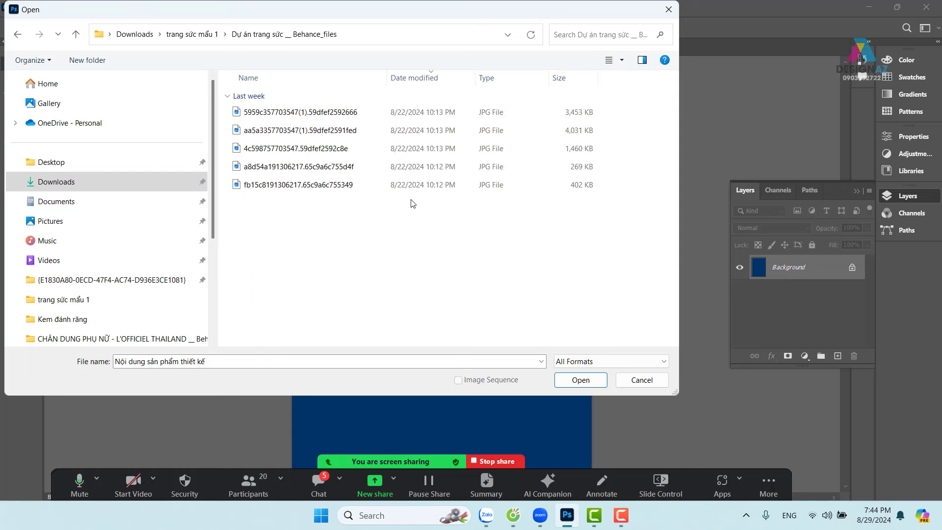
left_click(622, 60)
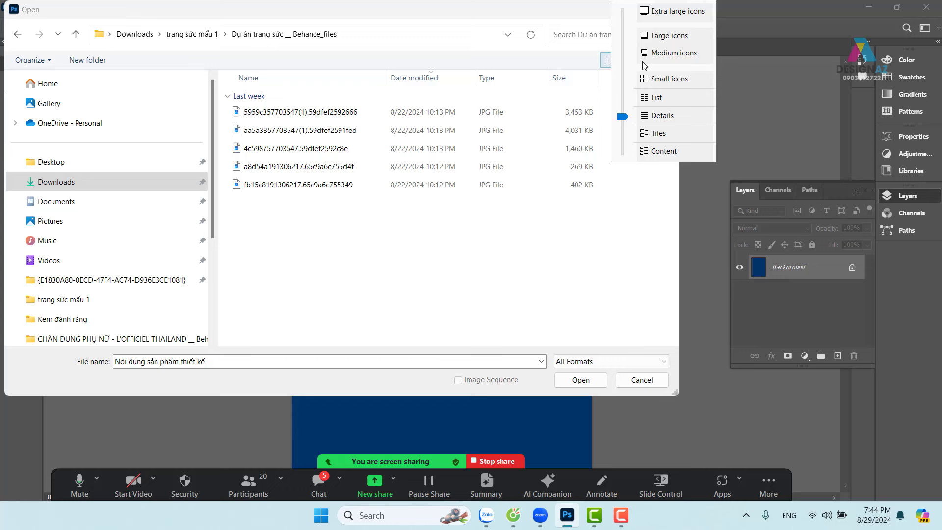
left_click(670, 38)
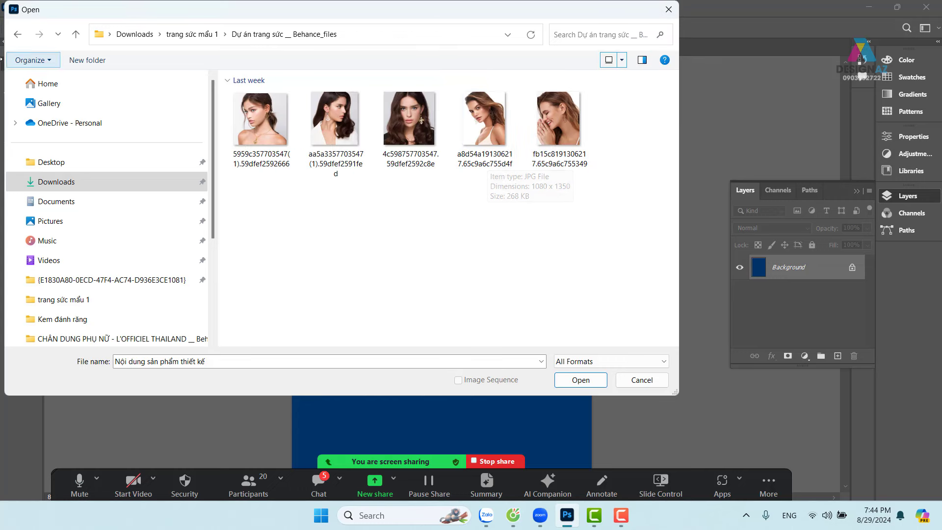
left_click(18, 35)
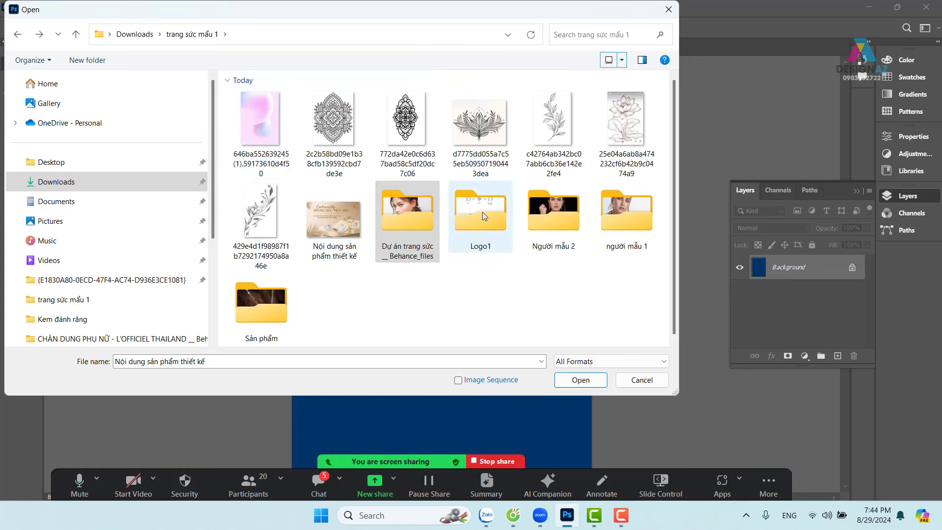
Step: Browse the Logo1 and Người mẫu 2 folders as large thumbnails
double_click(481, 212)
left_click(621, 60)
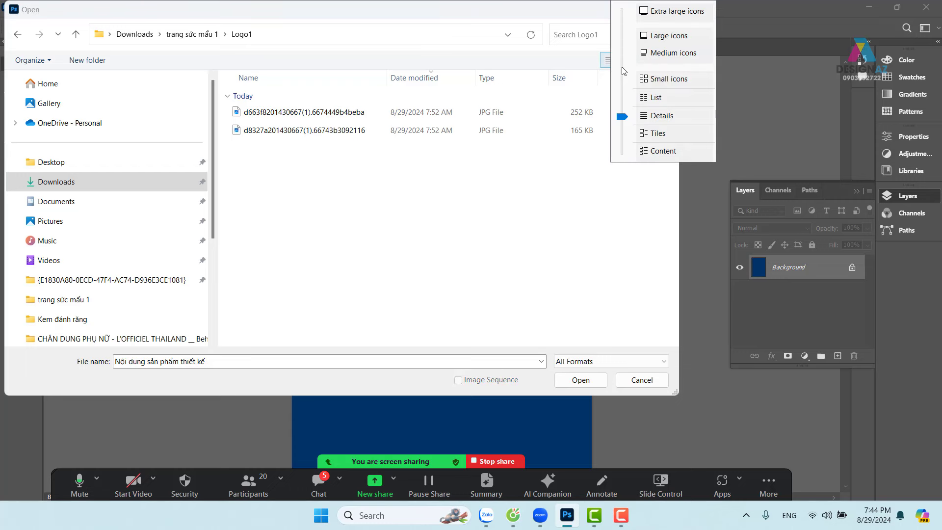
left_click(668, 36)
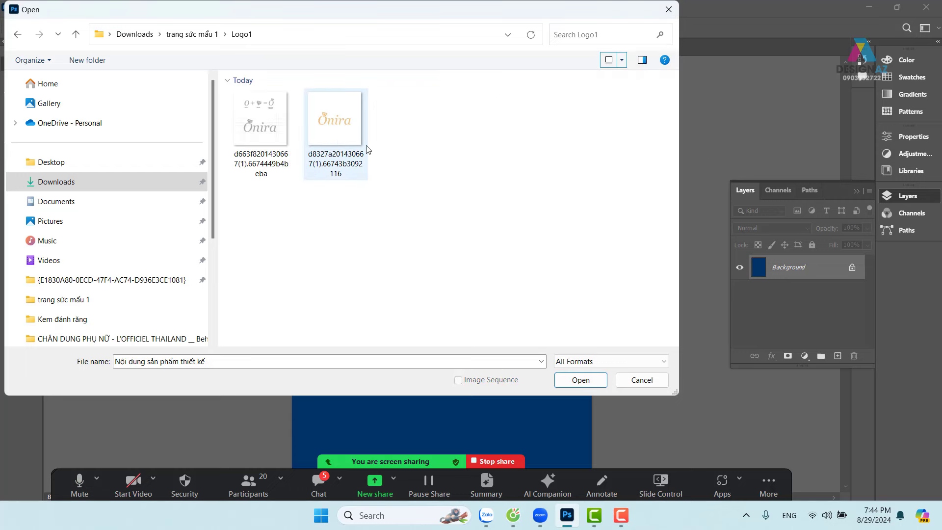
left_click(17, 33)
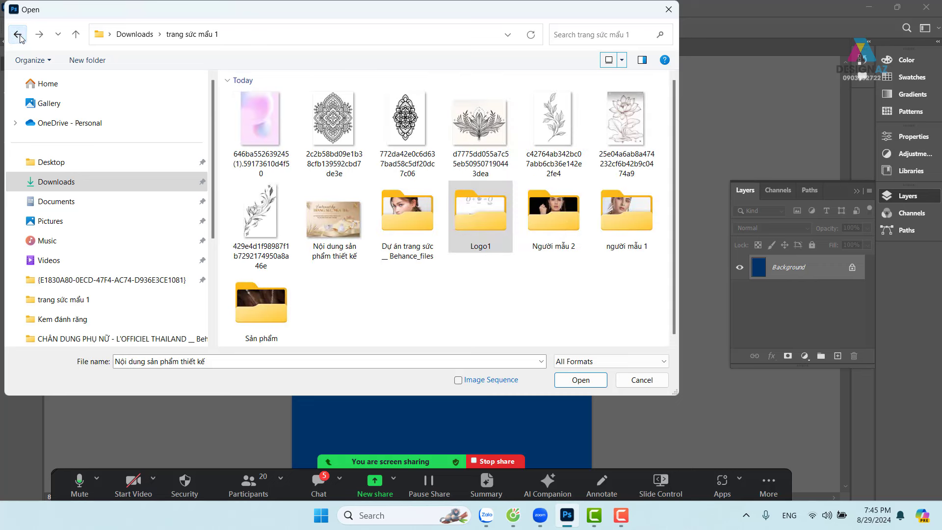
double_click(540, 218)
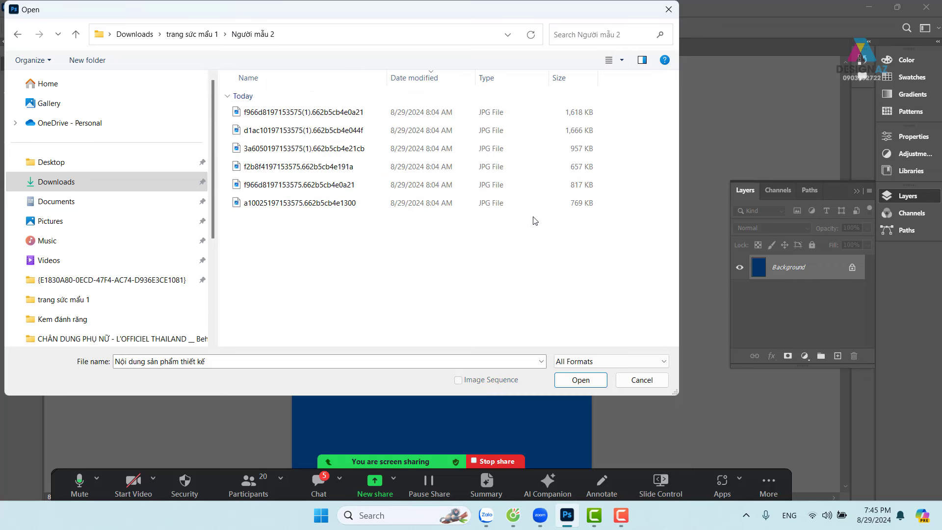
left_click(625, 62)
left_click(669, 37)
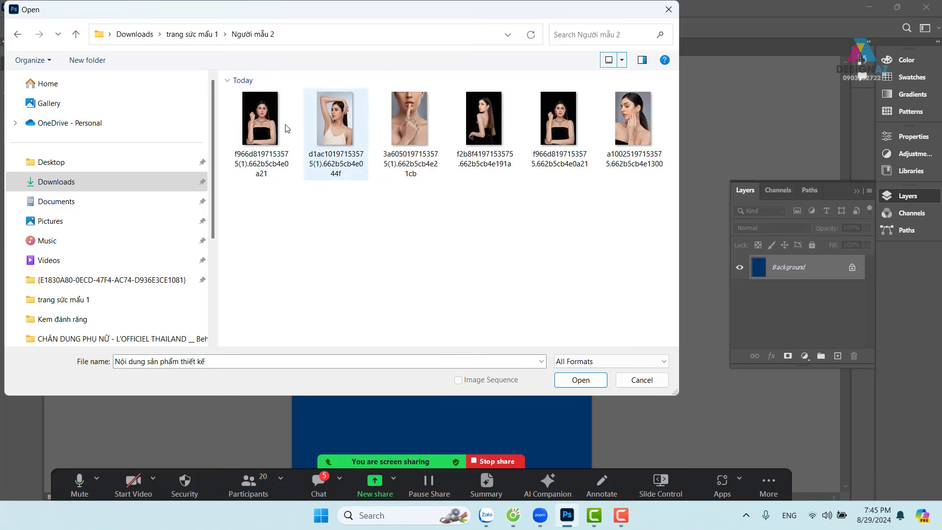
left_click(18, 34)
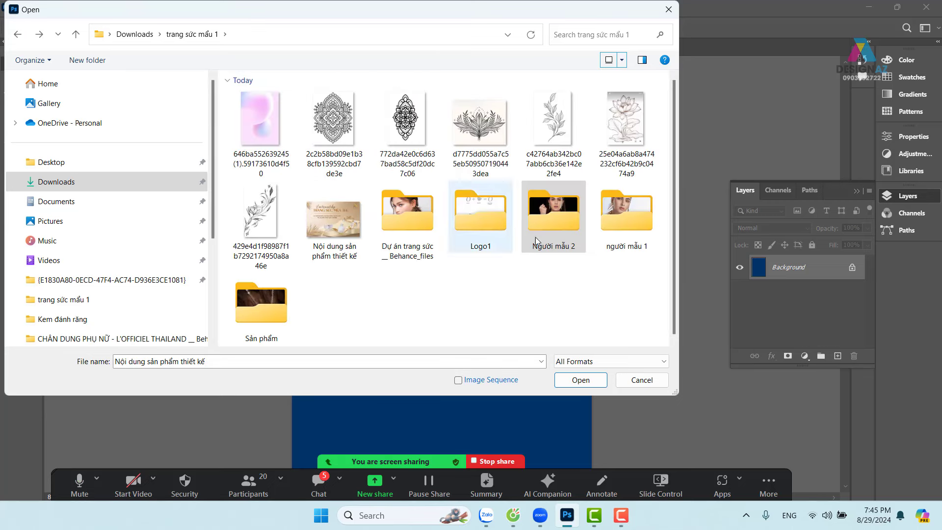
Step: Browse the người mẫu 1 and Sản phẩm folders as large thumbnails
double_click(628, 218)
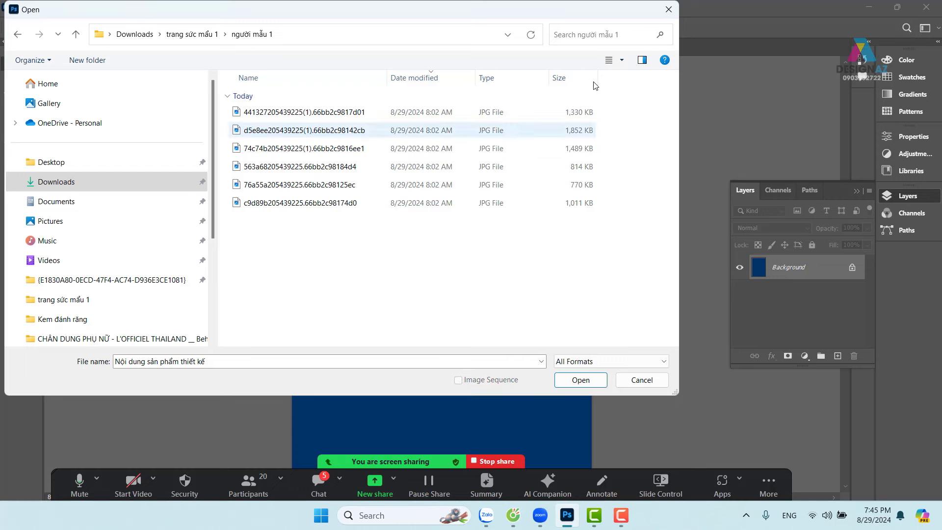
left_click(621, 60)
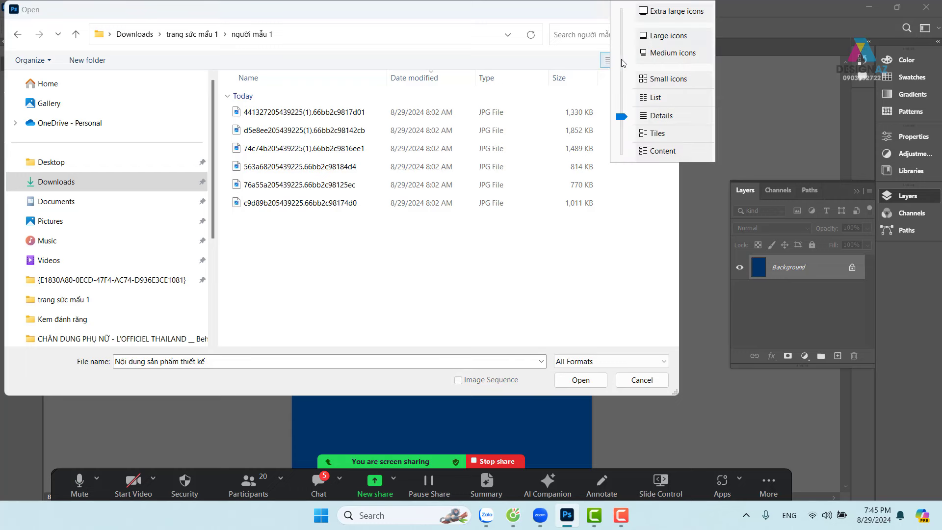
left_click(659, 37)
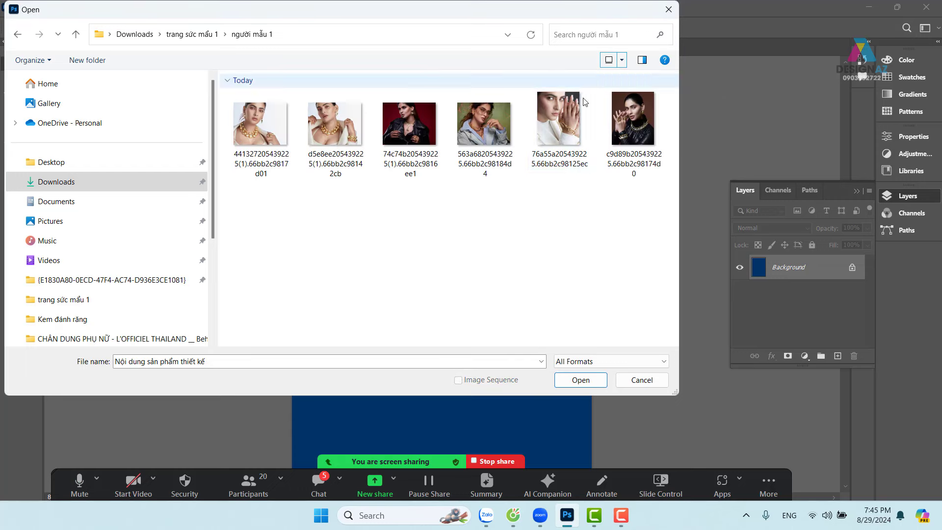
left_click(18, 34)
double_click(255, 293)
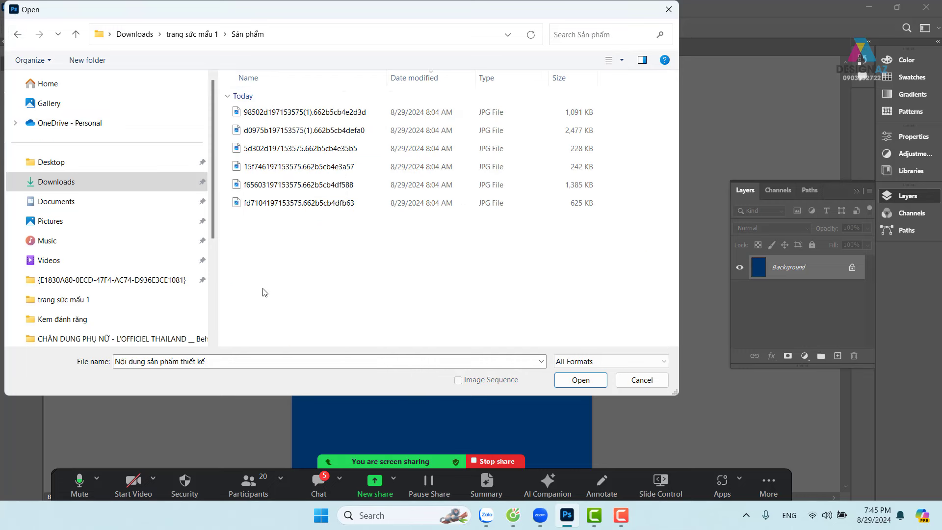
left_click(621, 60)
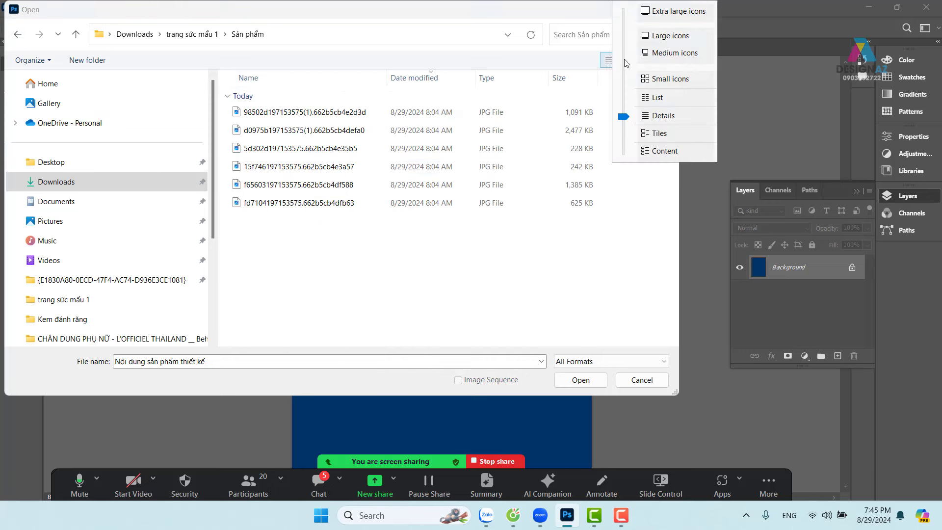
left_click(669, 37)
Step: Preview the necklace and pendant photos, then select the pink gradient image in trang sức mẫu 1
left_click(260, 116)
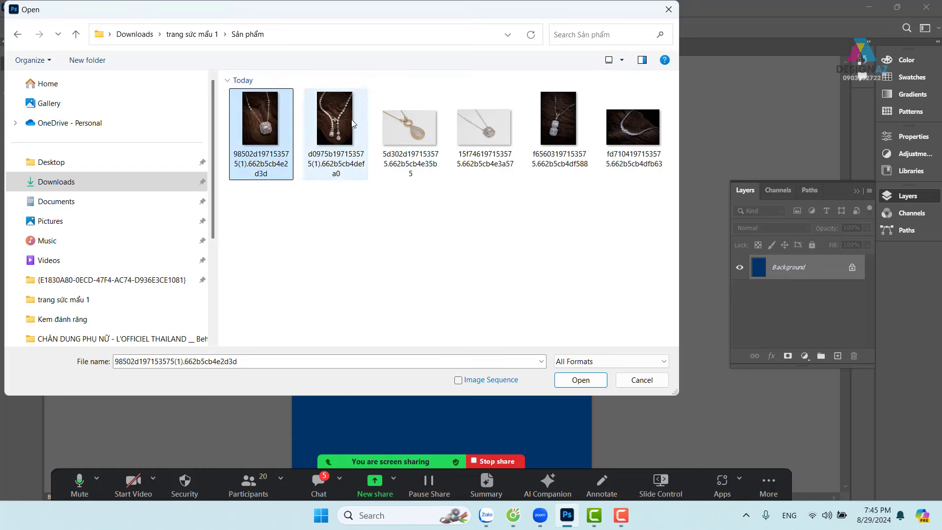
left_click(479, 135)
left_click(614, 136)
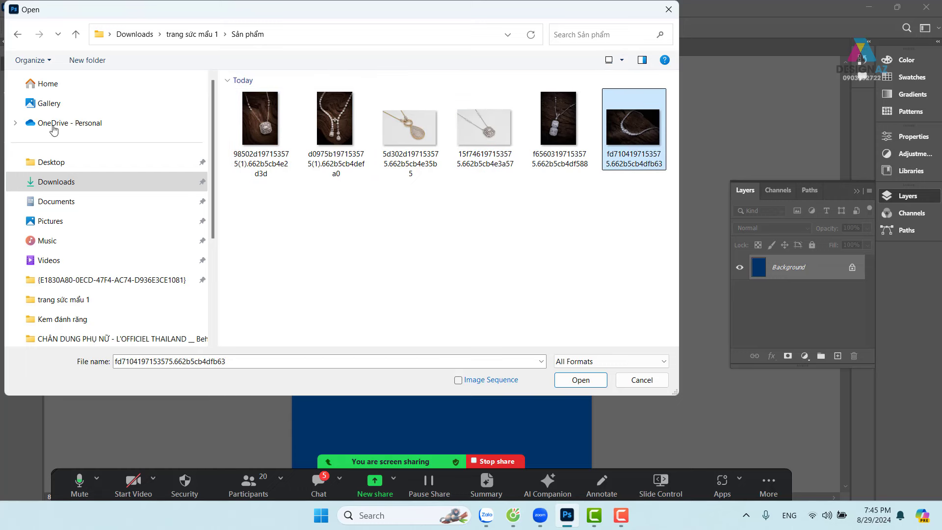
left_click(16, 35)
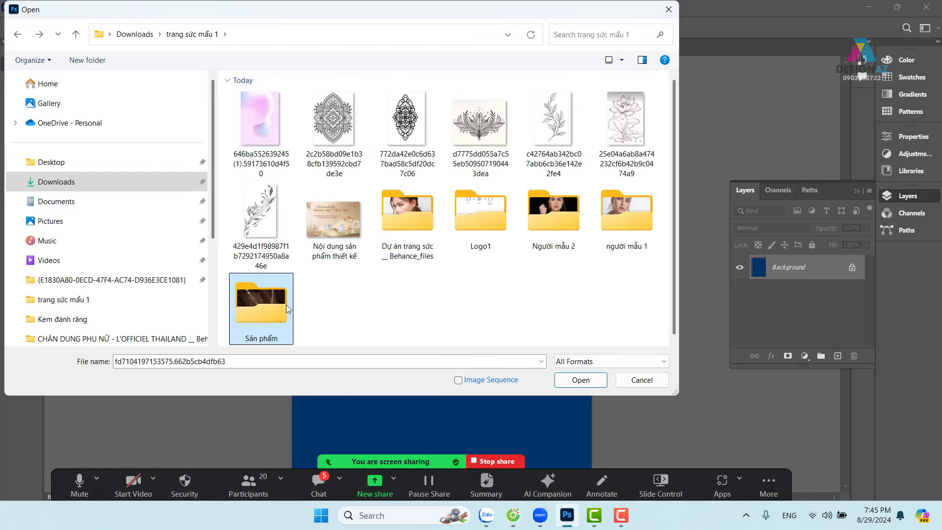
mouse_move(287, 308)
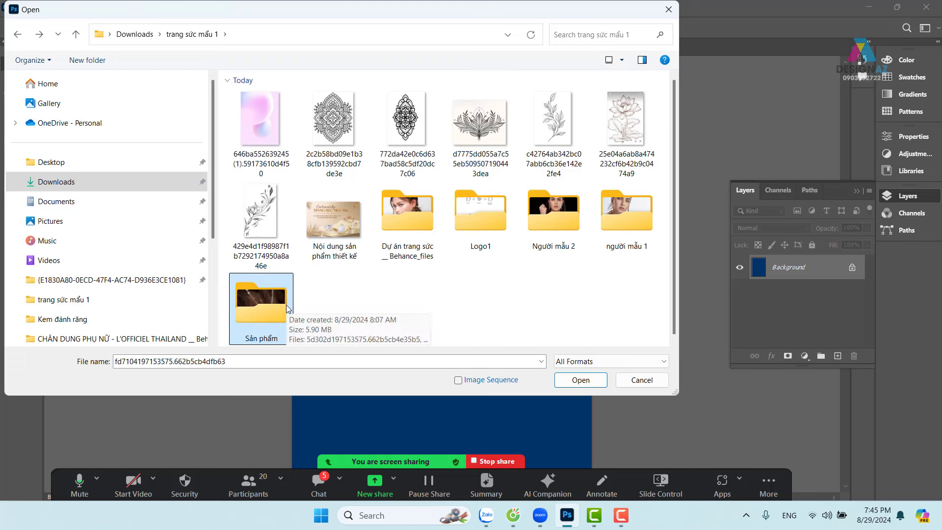
left_click(271, 121)
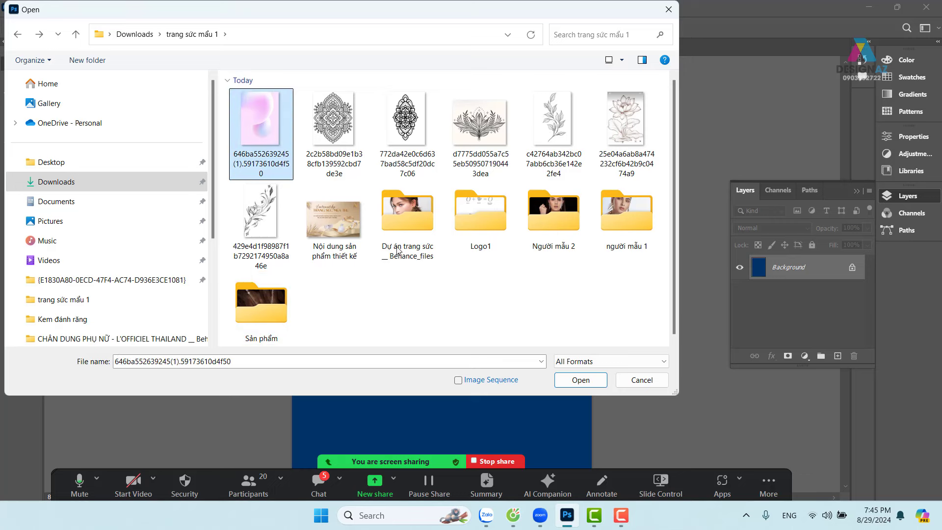
Step: Open the pink gradient jpg and compare it with the Untitled-1 navy canvas tab
left_click(595, 381)
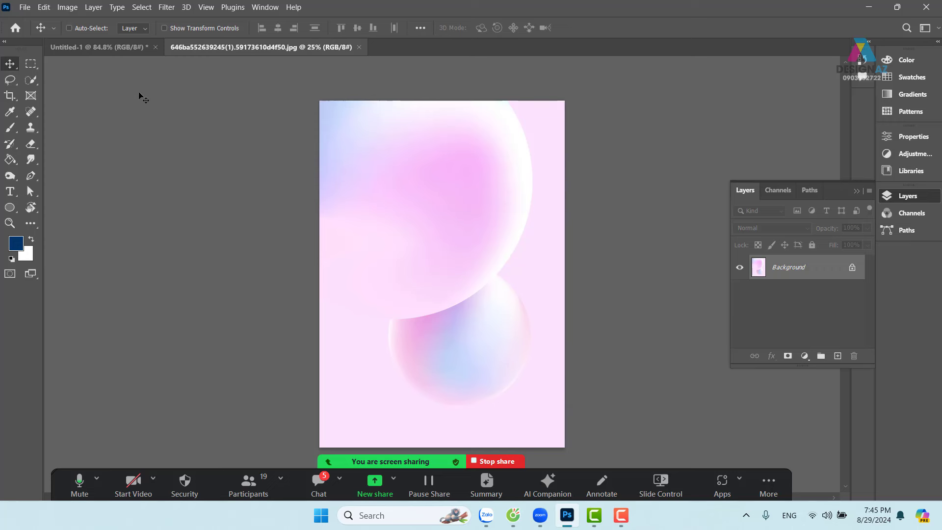
left_click(120, 50)
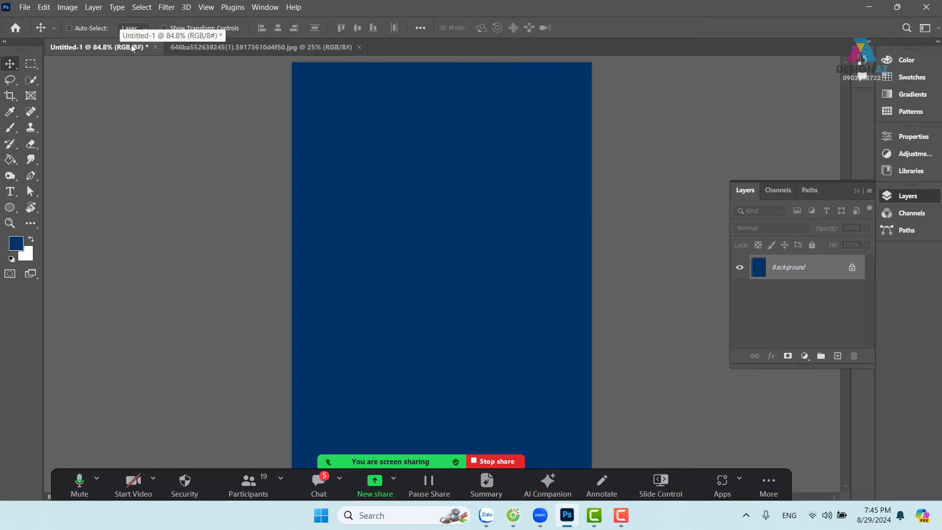
left_click(247, 47)
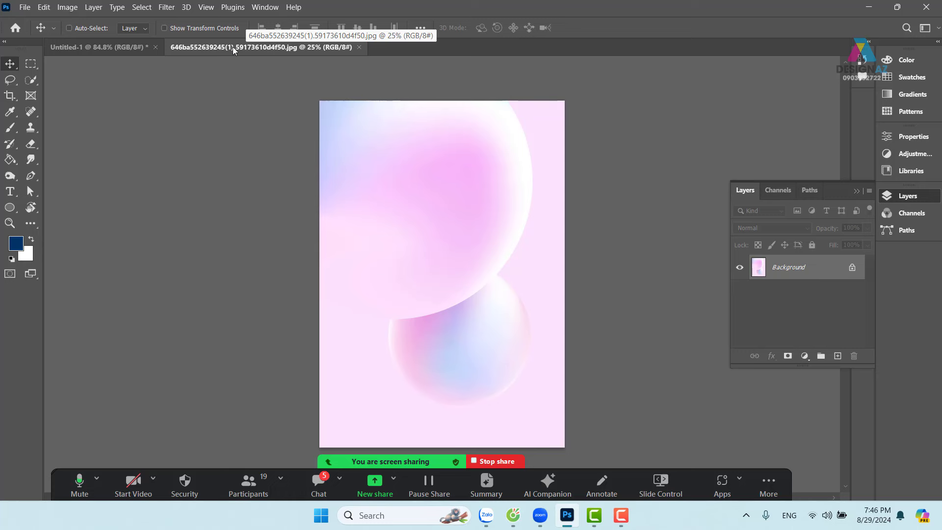
left_click(89, 49)
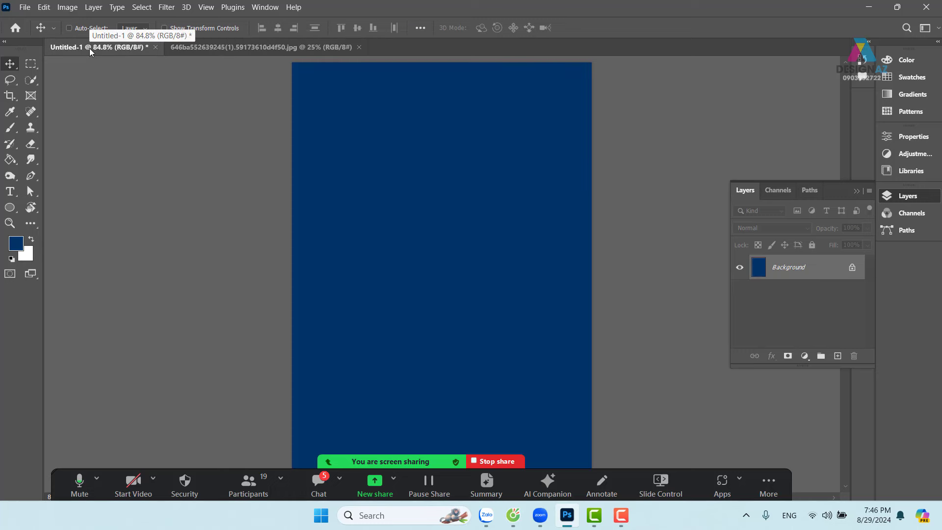
left_click(248, 46)
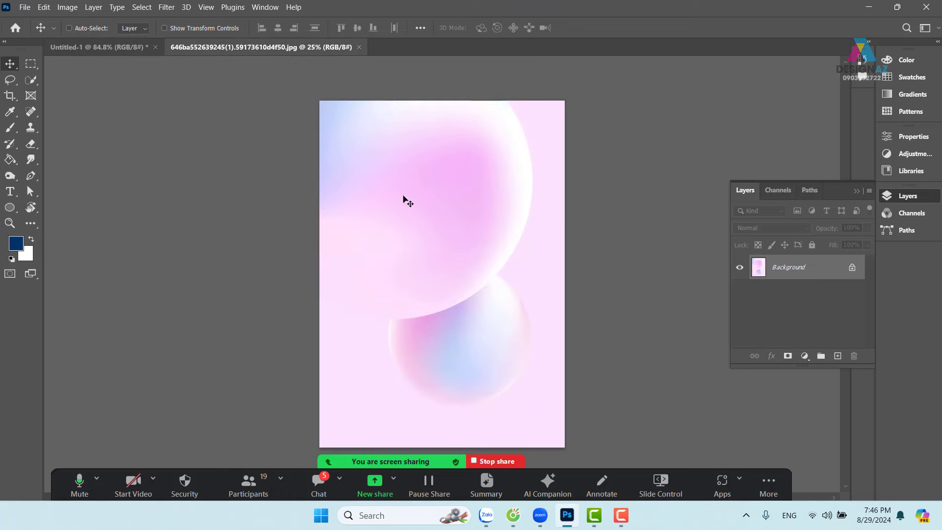
left_click(108, 49)
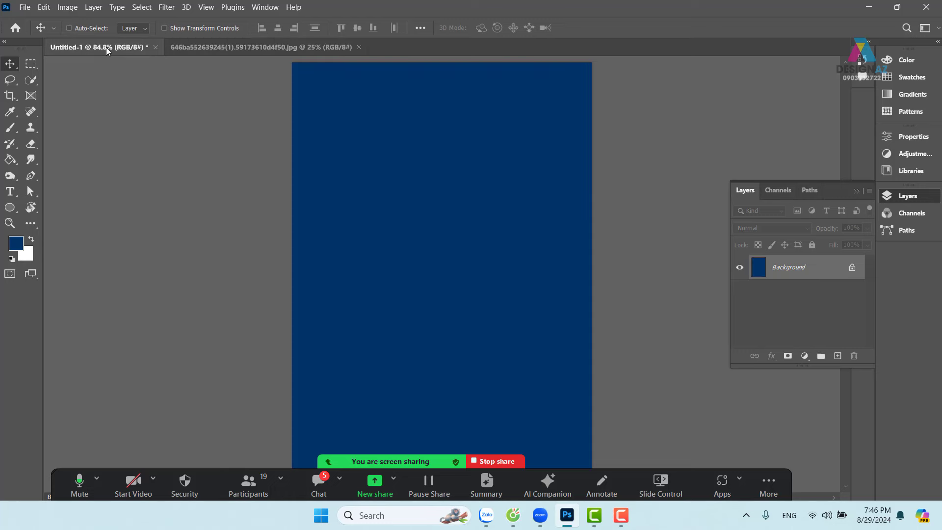
left_click(227, 47)
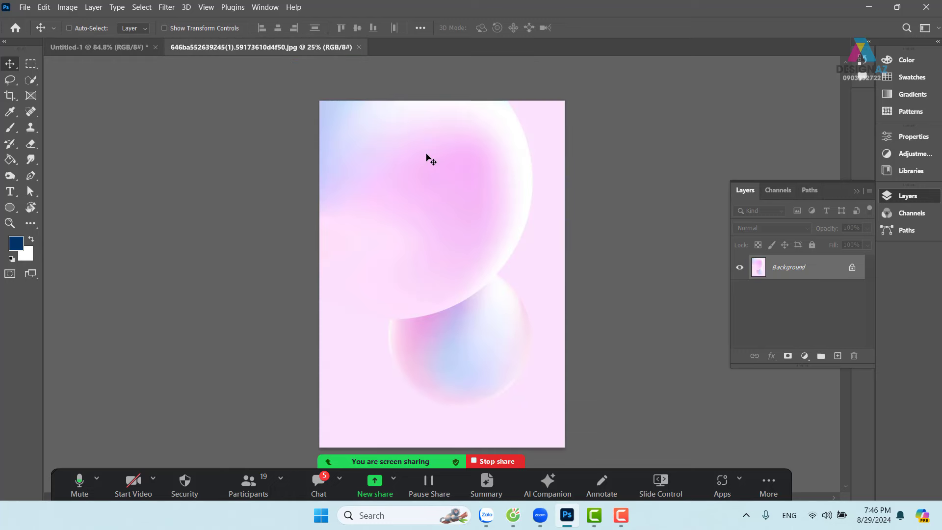
Step: Select all of the pink gradient image and drag it onto the Untitled-1 canvas as a new layer
key("ctrl+a")
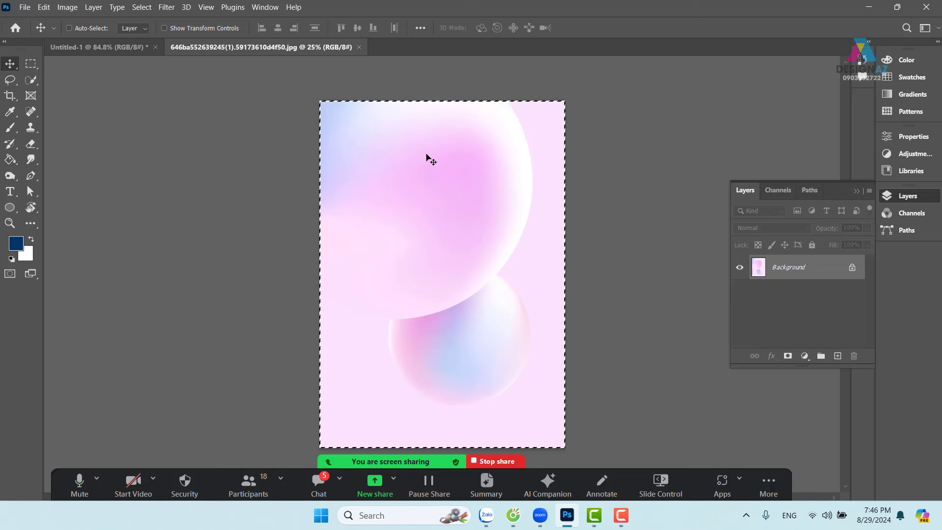
key("ctrl")
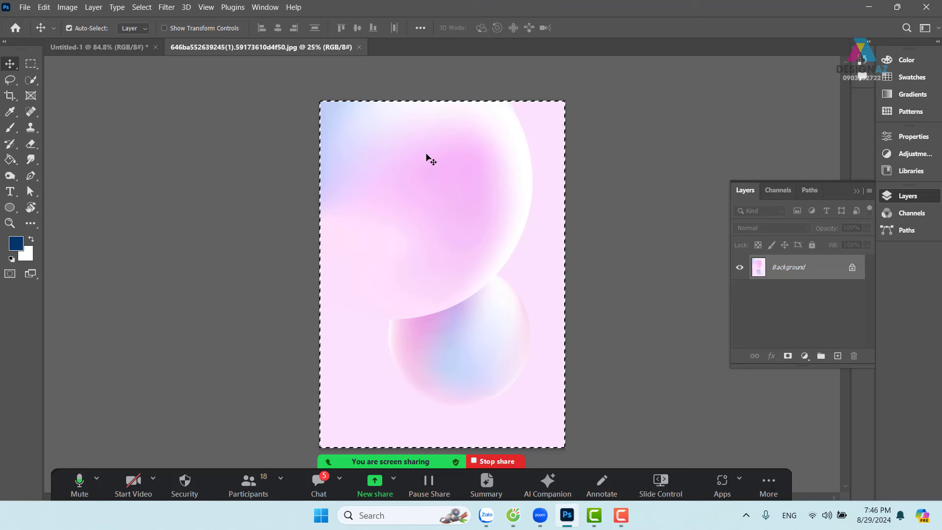
key("ctrl")
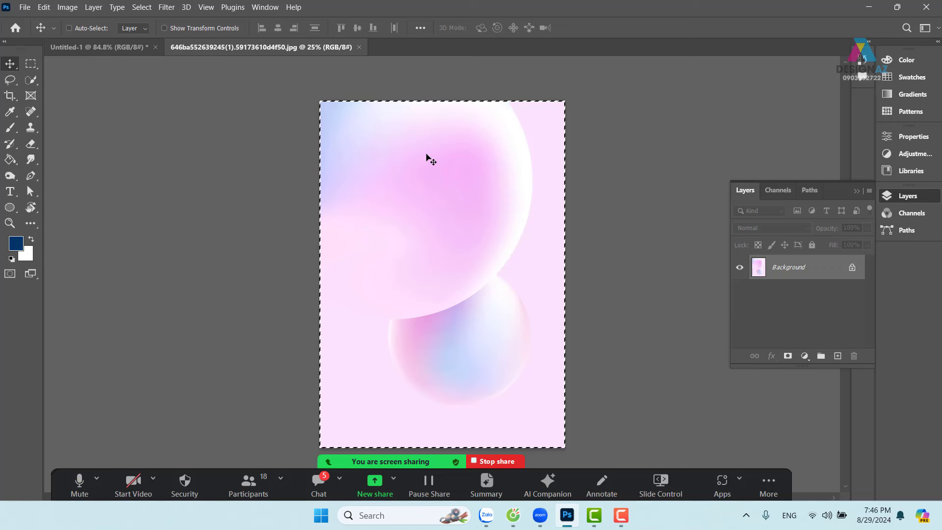
mouse_move(429, 156)
left_mouse_down()
mouse_move(417, 77)
mouse_move(492, 213)
mouse_move(516, 222)
left_mouse_up()
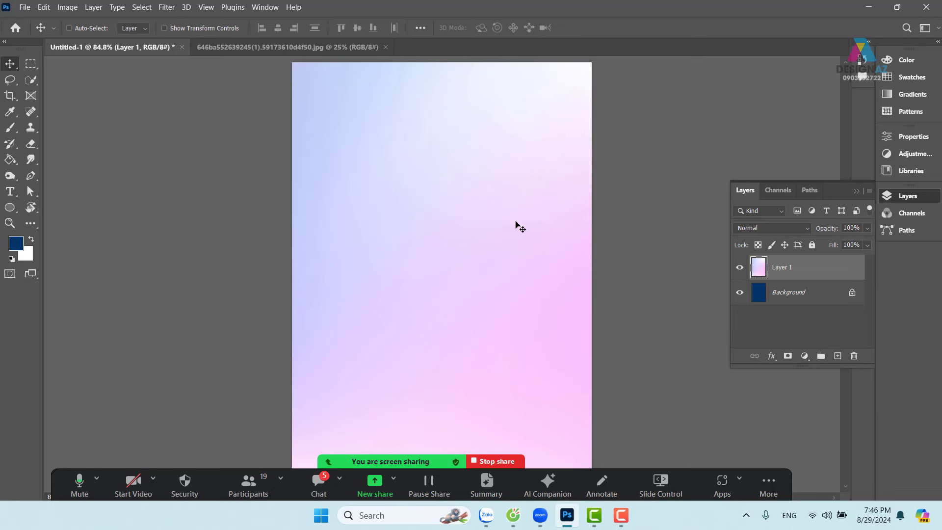
Step: Free-transform the pink layer down to about 36.85% and fit the canvas in the window
key("ctrl+minus")
key("ctrl+minus")
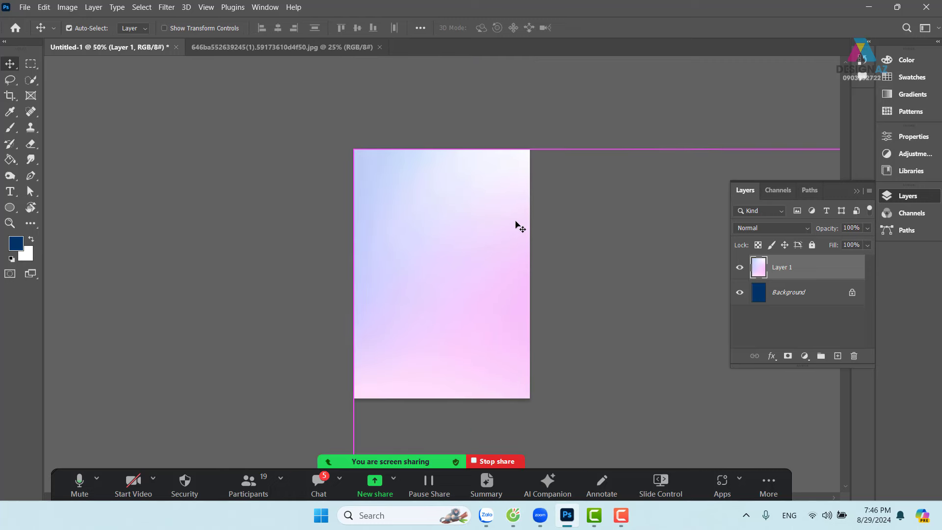
key("ctrl+minus")
key("ctrl+minus")
key("ctrl+minus")
key("ctrl+minus")
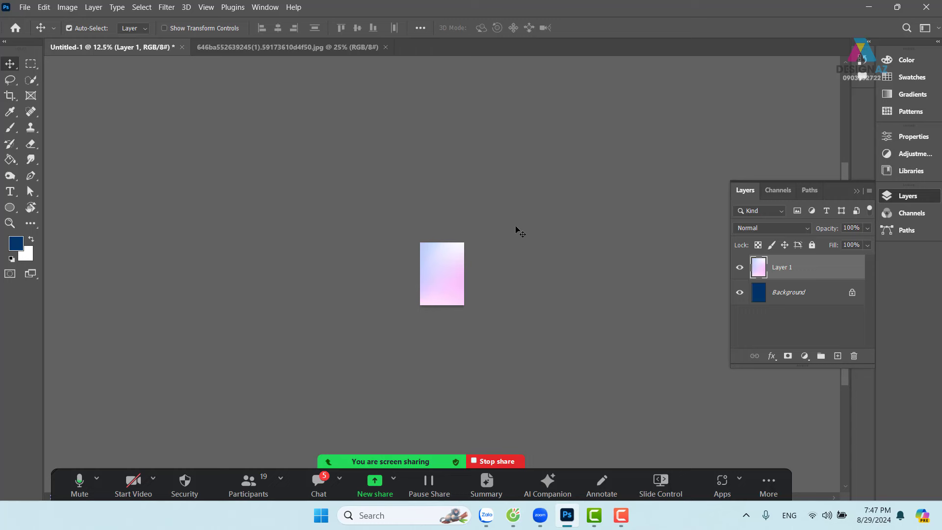
key("ctrl+t")
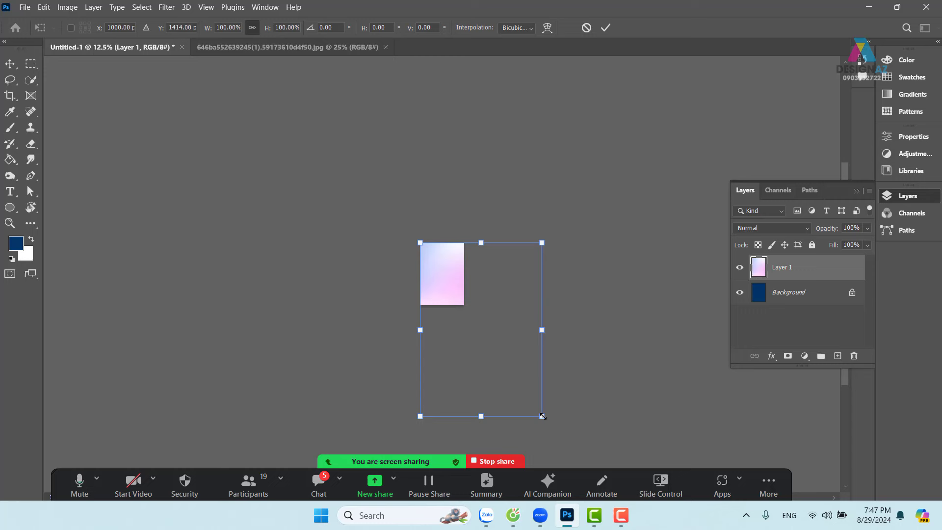
left_click_drag(542, 416, 469, 307)
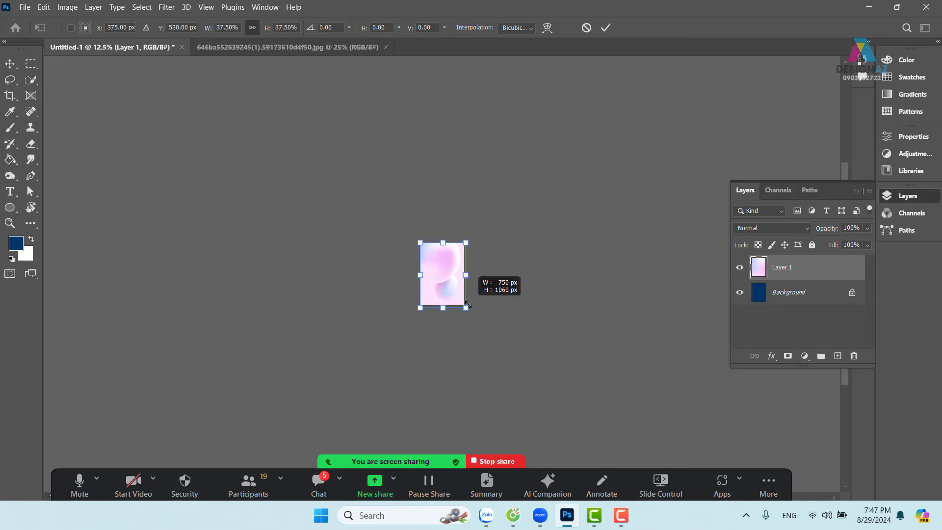
left_click_drag(469, 308, 466, 304)
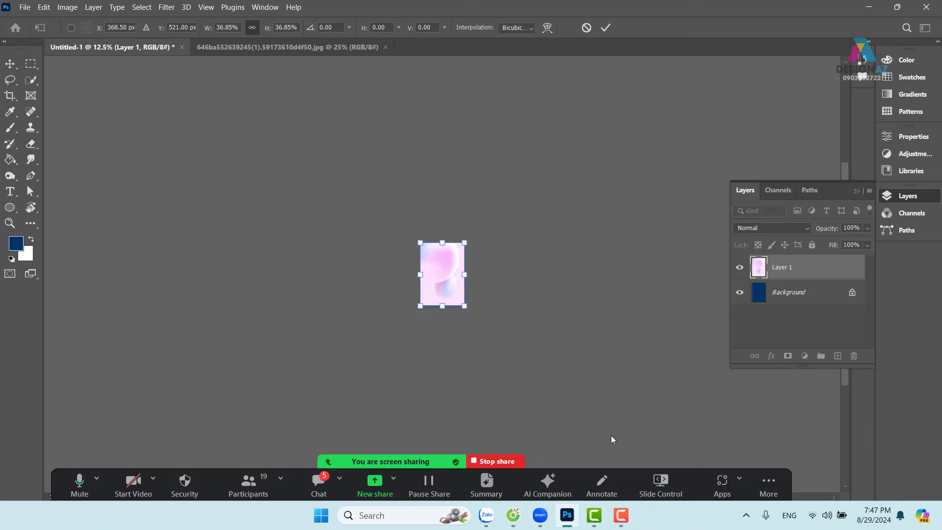
key("ctrl+0")
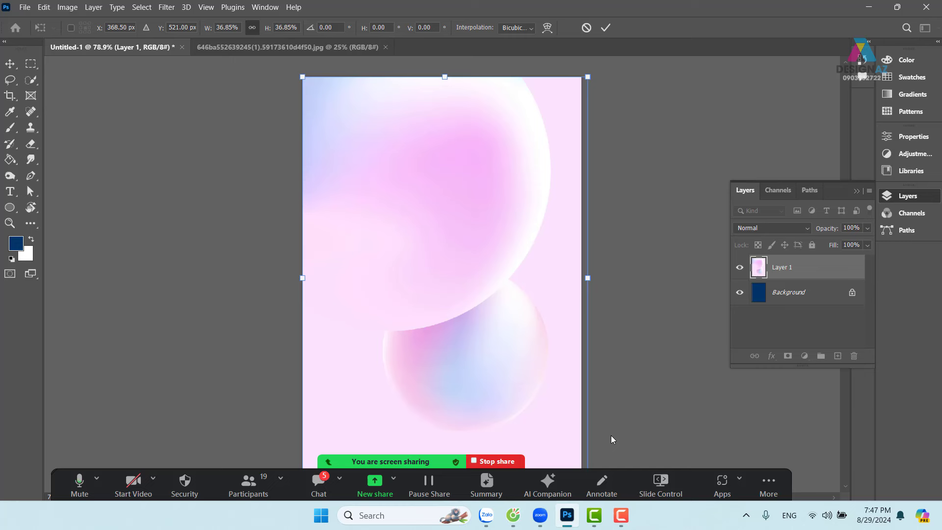
Step: Commit the resize, reselect and nudge the pink Layer 1, then delete it
key("Return")
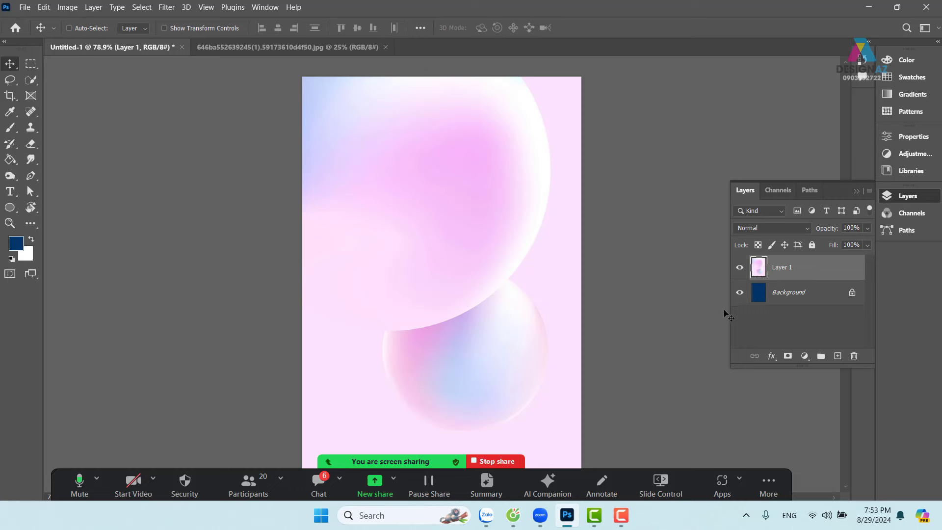
left_click(799, 300)
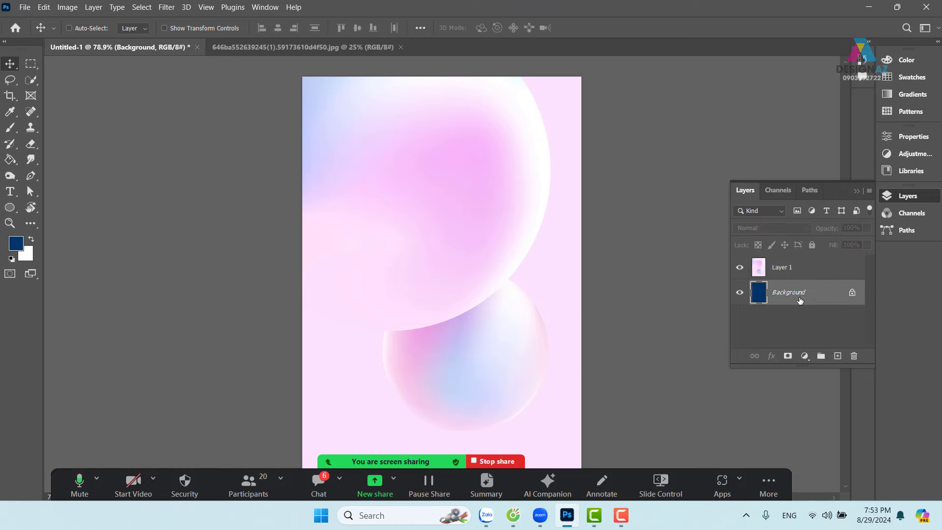
left_click(813, 272)
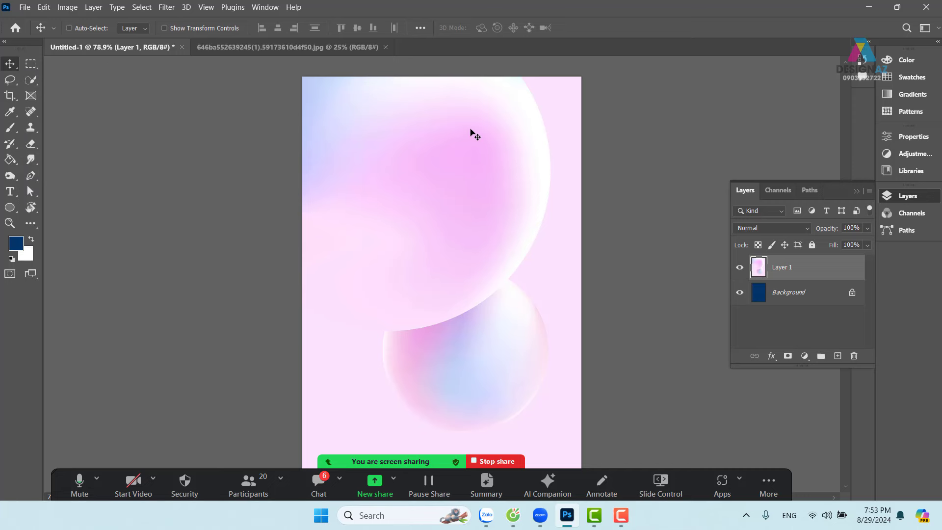
mouse_move(471, 131)
left_mouse_down()
mouse_move(623, 223)
mouse_move(466, 156)
mouse_move(465, 144)
left_mouse_up()
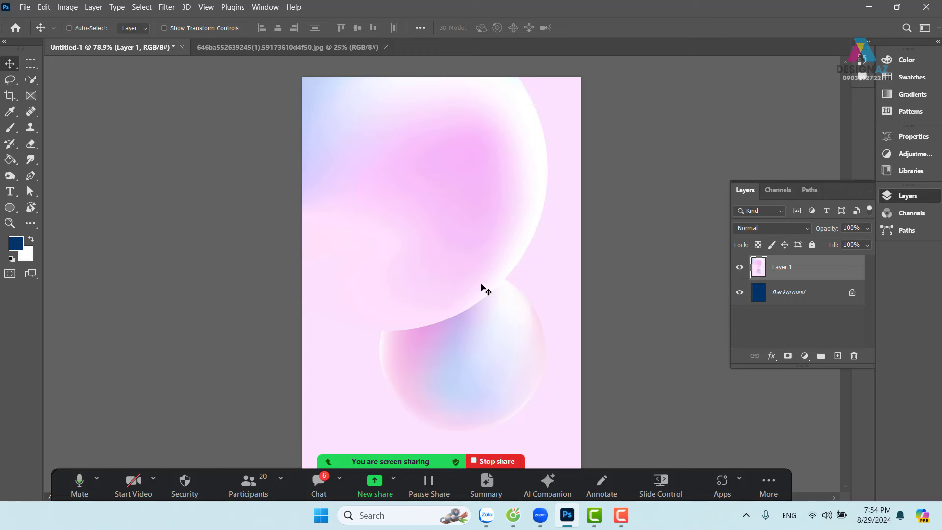
key("Delete")
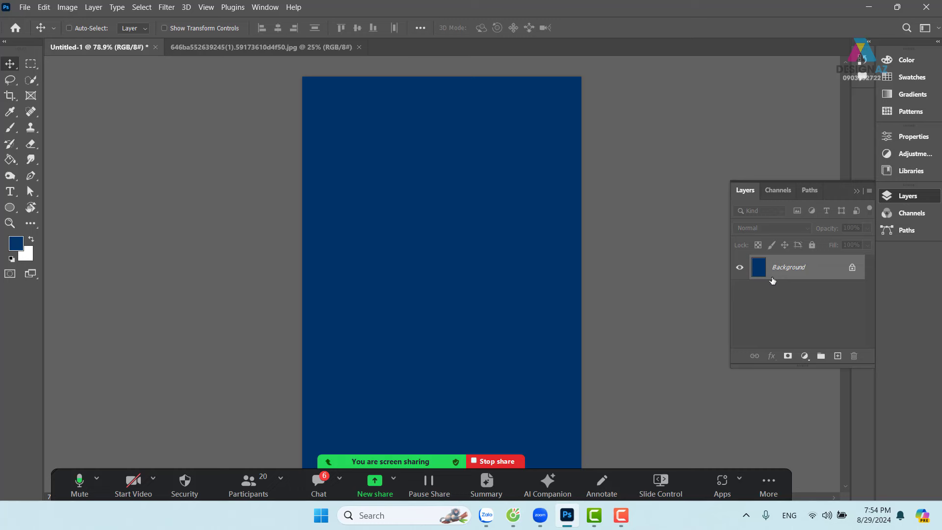
Step: Add a new layer and set the foreground colour to bright magenta (aa00b0)
left_click(837, 358)
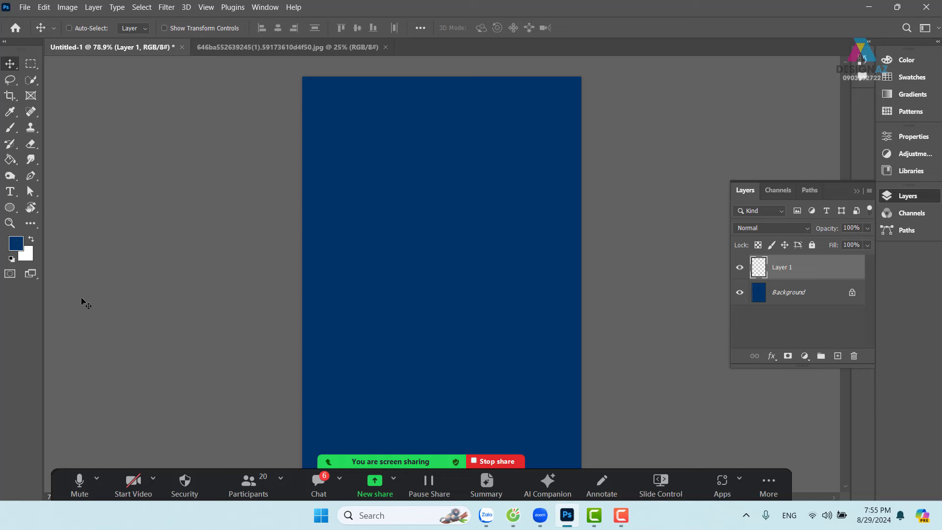
left_click(17, 244)
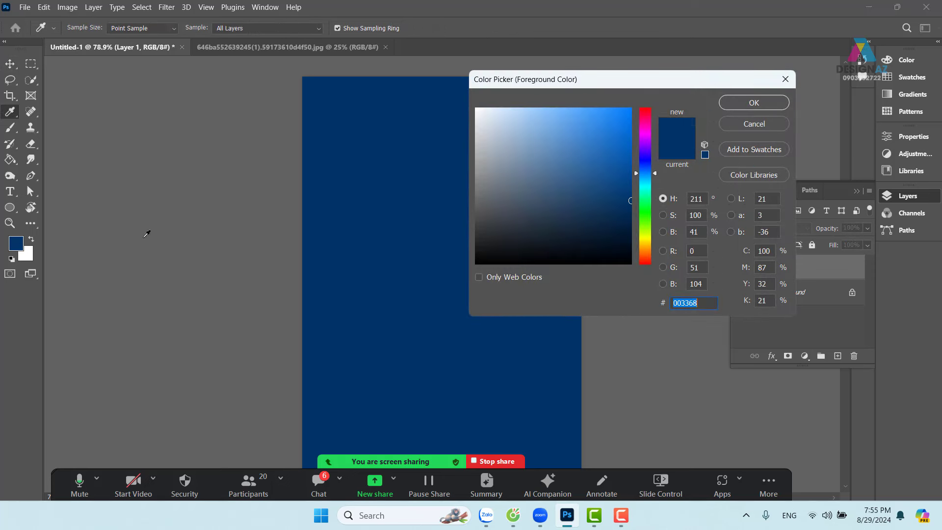
left_click(645, 206)
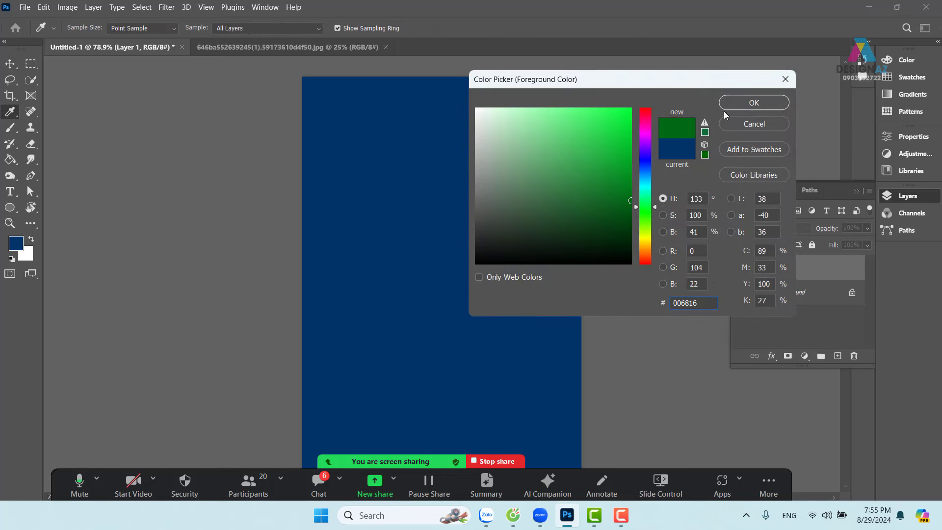
left_click(651, 169)
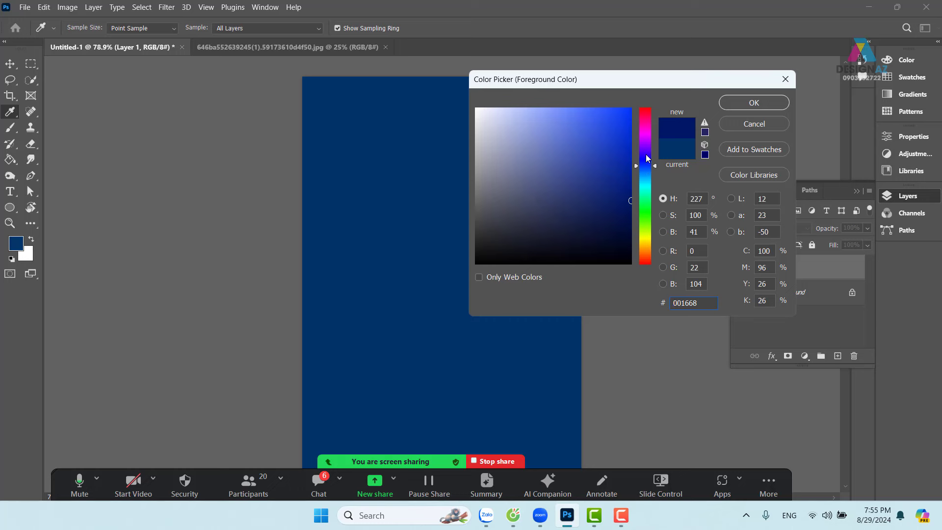
left_click(645, 135)
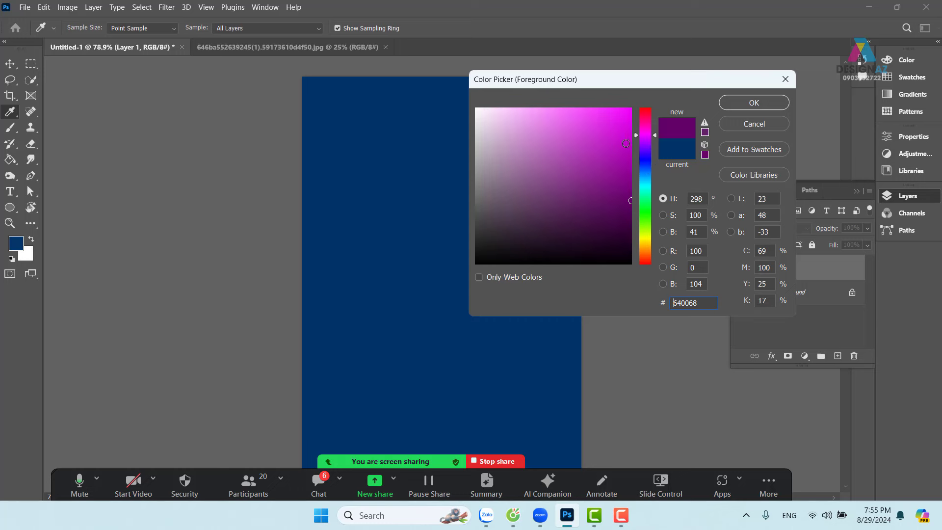
left_click_drag(632, 156, 644, 156)
left_click(738, 104)
Step: Fill Layer 1 with the magenta foreground colour
key("v")
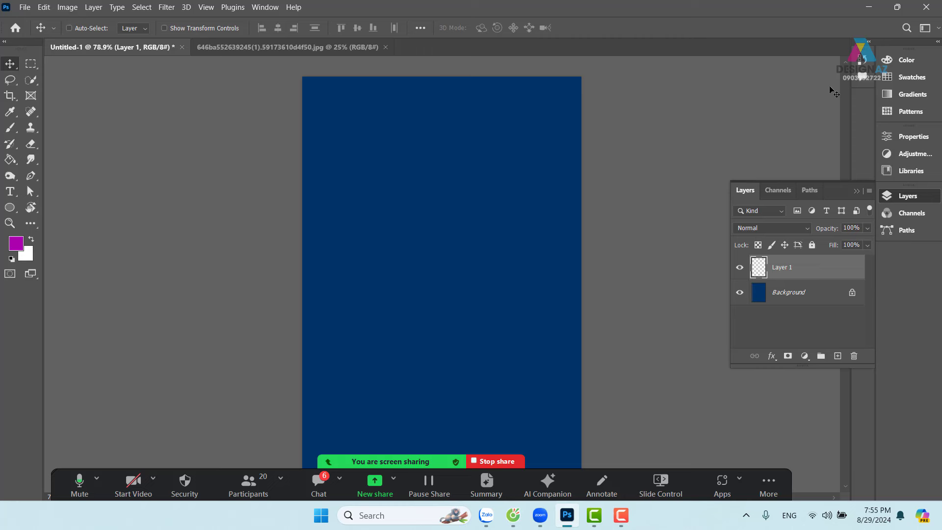
key("alt")
key("alt+BackSpace")
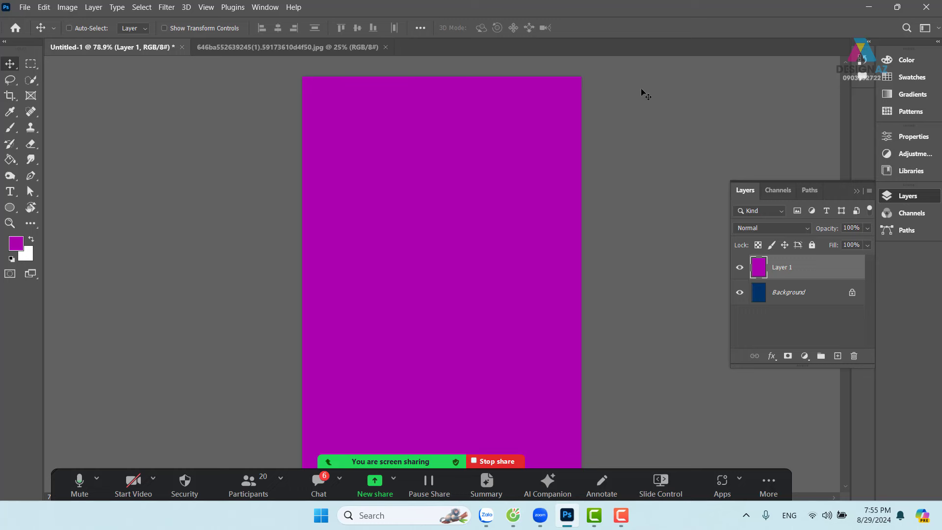
Step: Add Layer 2 and fill it with orange (d08e00)
left_click(837, 356)
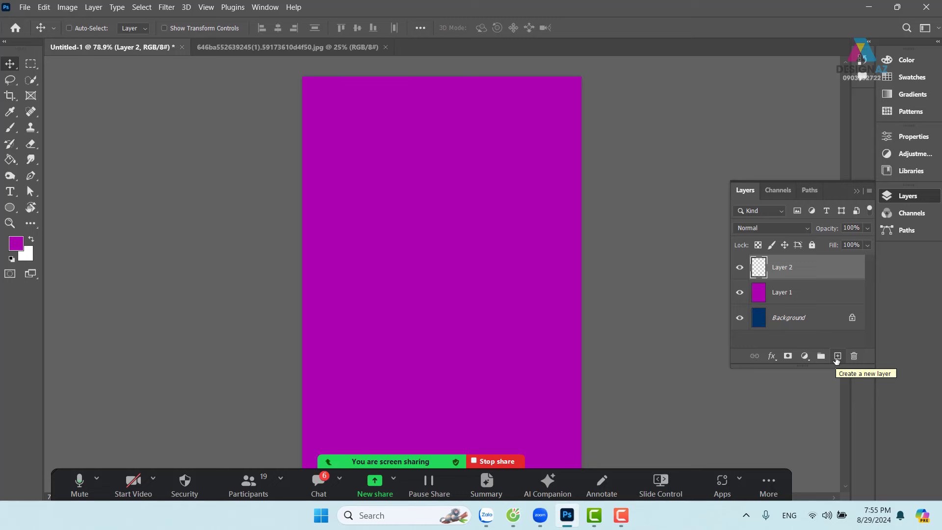
left_click(15, 242)
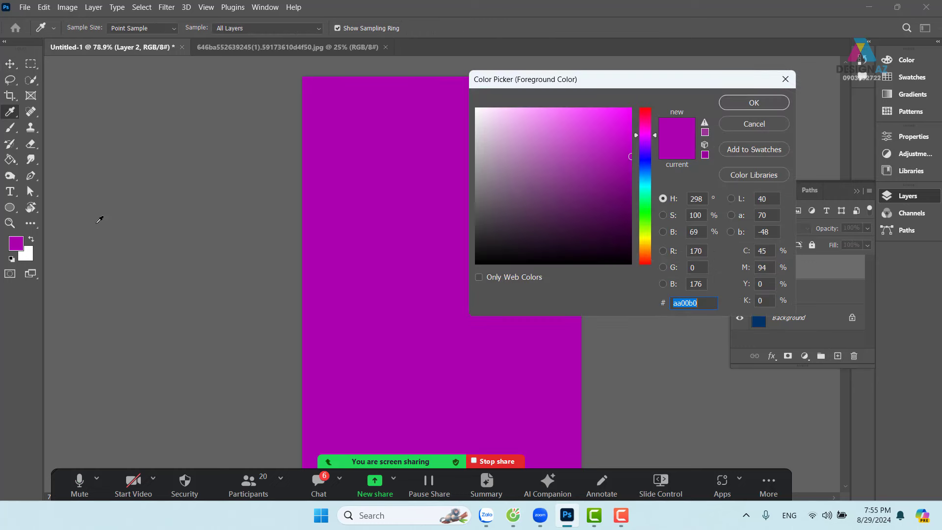
type("d0b60b")
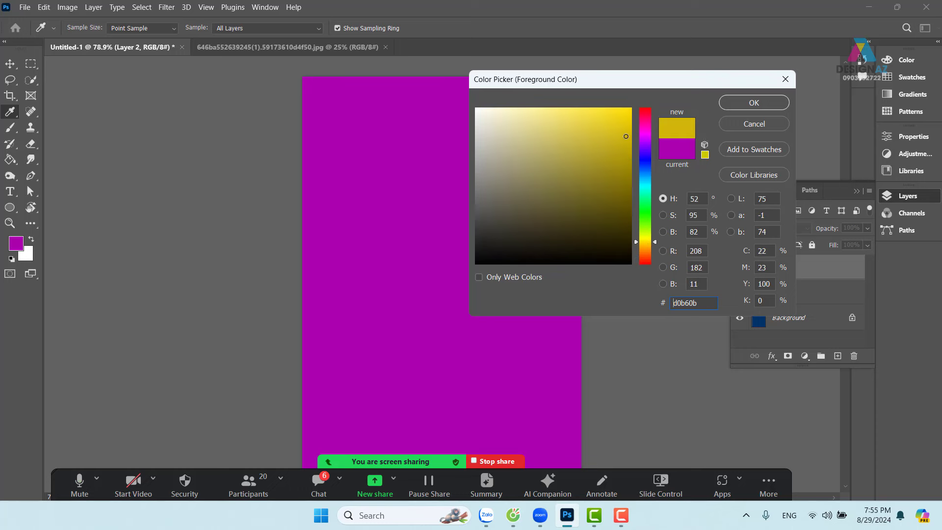
left_click(630, 136)
left_click(646, 246)
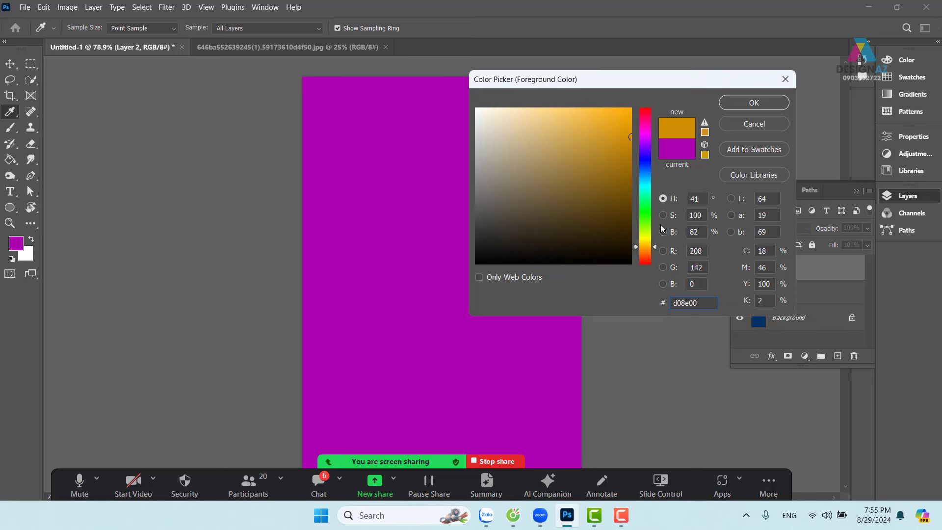
left_click(765, 103)
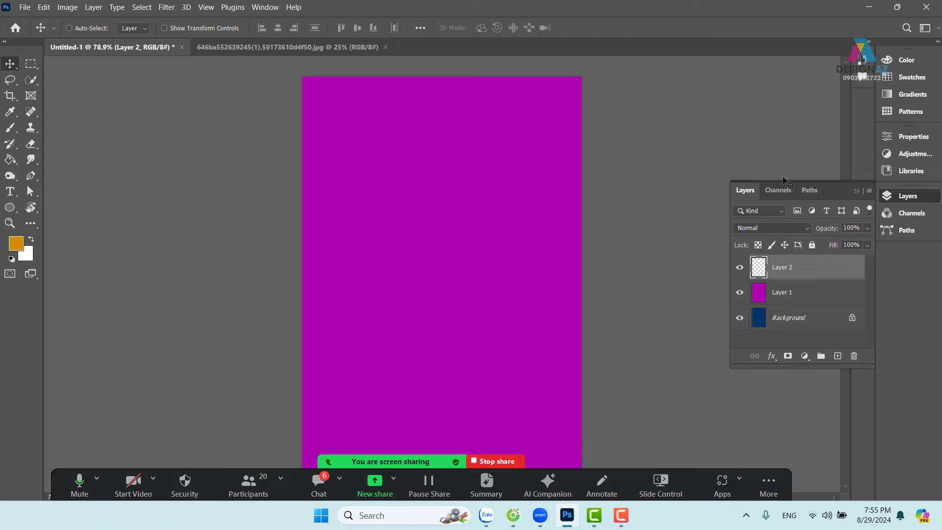
key("alt+BackSpace")
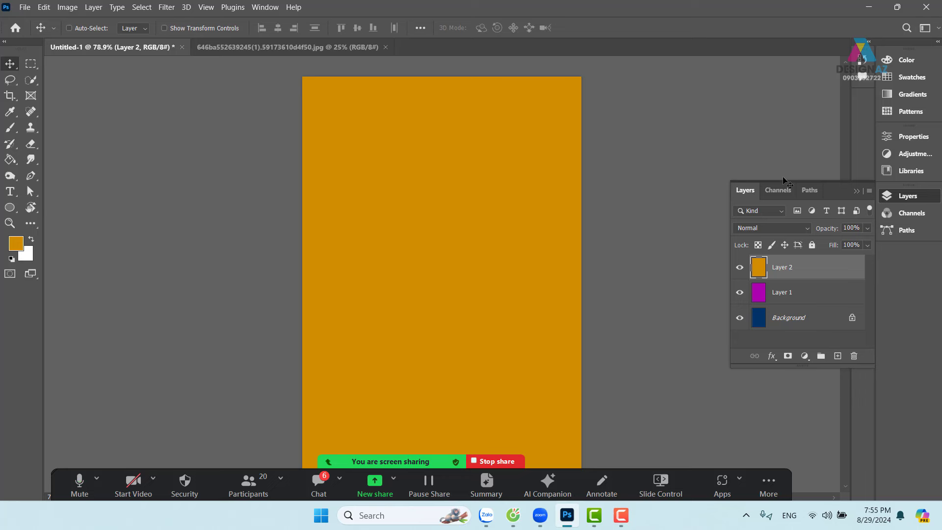
Step: Add Layer 3 filled with teal (00a87b) and make the Layers panel taller
left_click(838, 357)
left_click(17, 243)
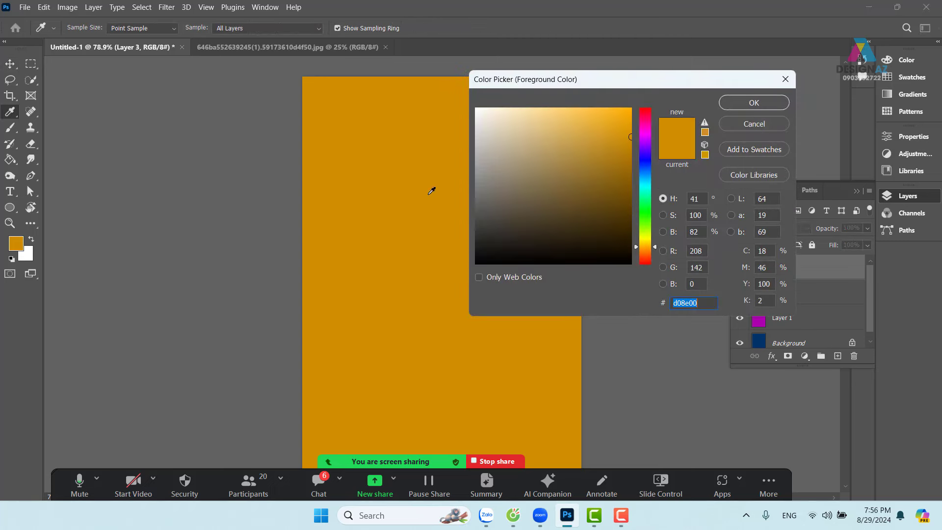
left_click_drag(645, 217, 643, 193)
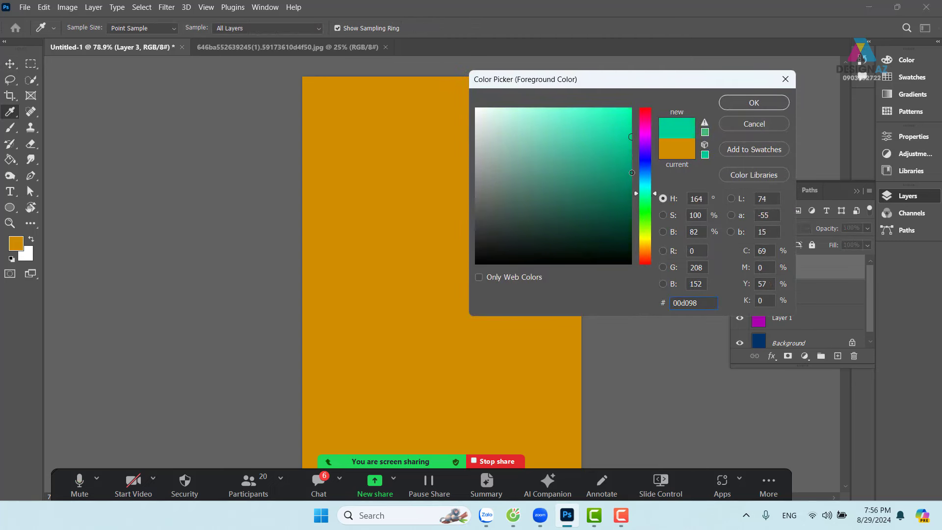
left_click(631, 161)
left_click(754, 103)
key("v")
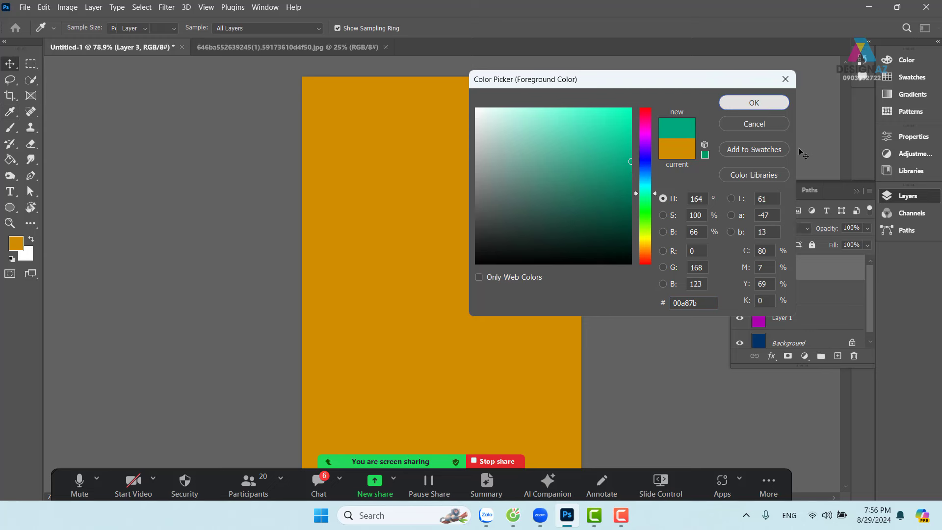
key("alt+BackSpace")
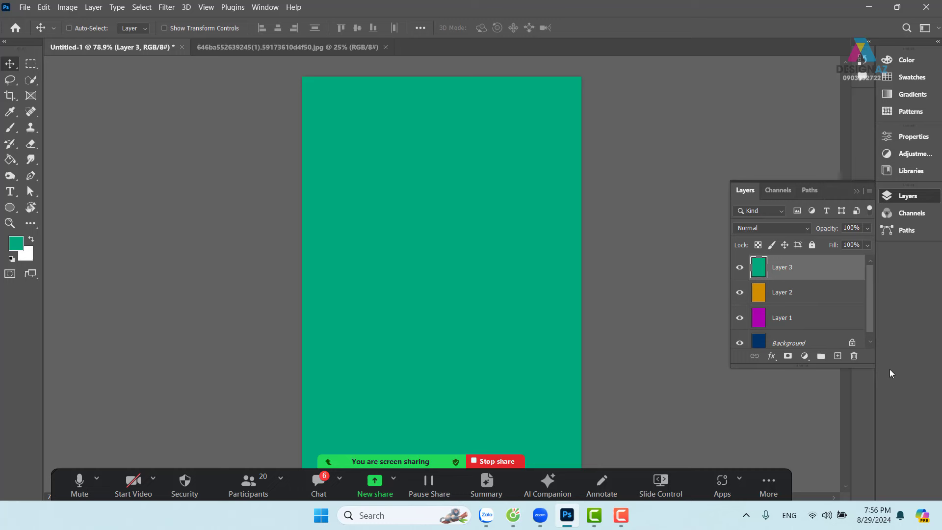
left_click_drag(826, 367, 824, 415)
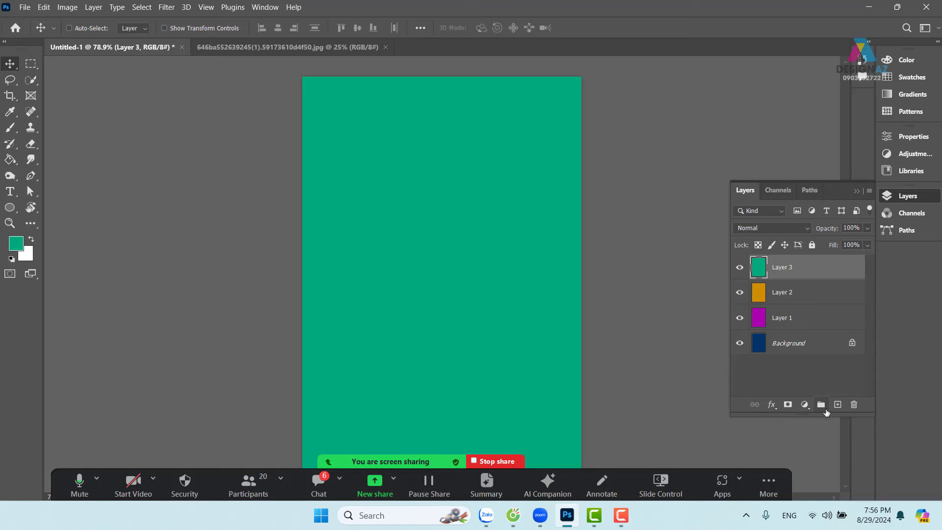
Step: Unlock the navy Background into Layer 0, then select Layers 0–3 in turn
left_click(852, 345)
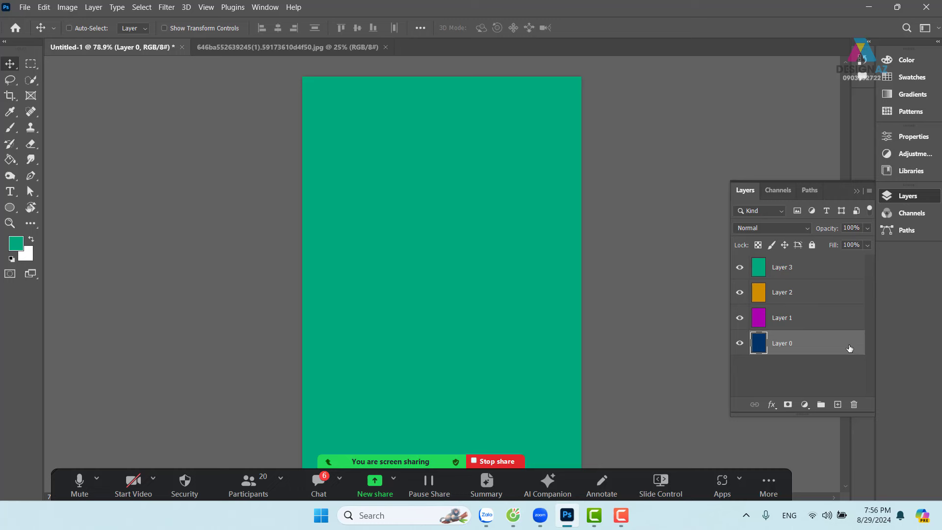
left_click(842, 323)
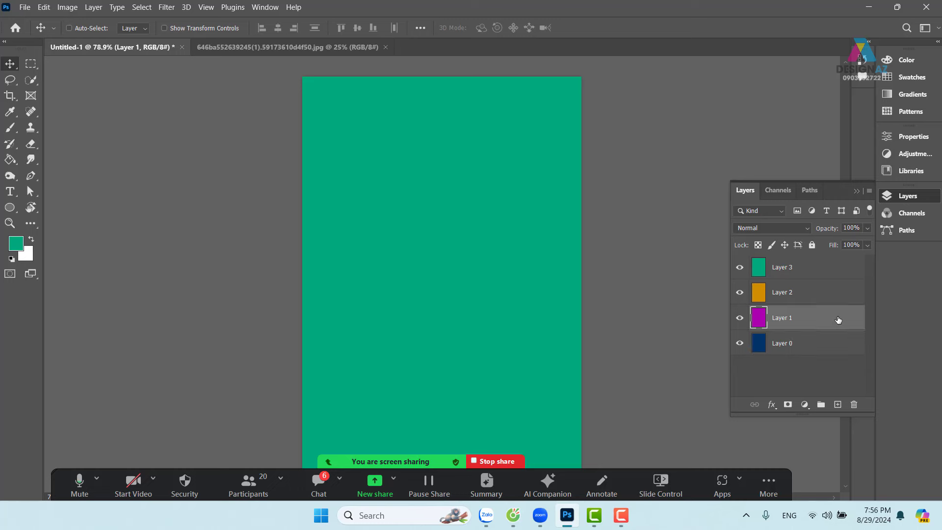
left_click(814, 295)
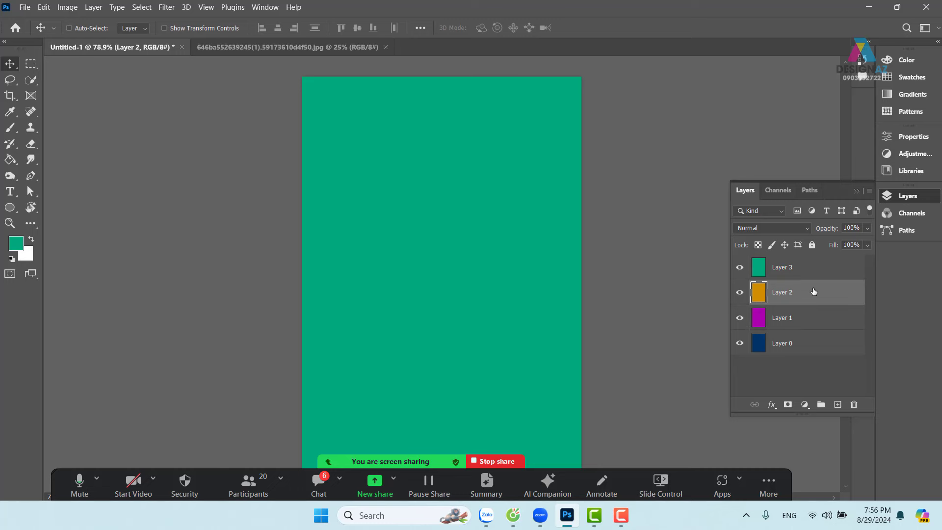
left_click(803, 268)
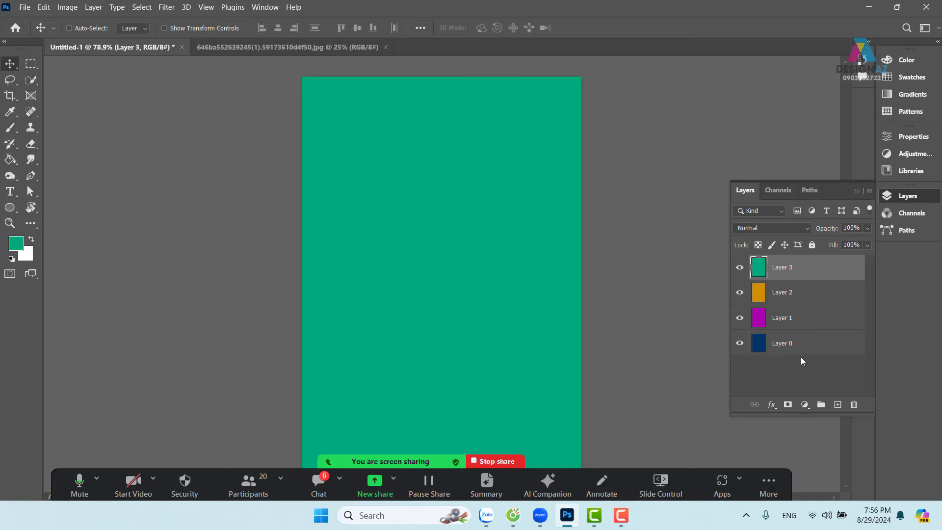
left_click(811, 343)
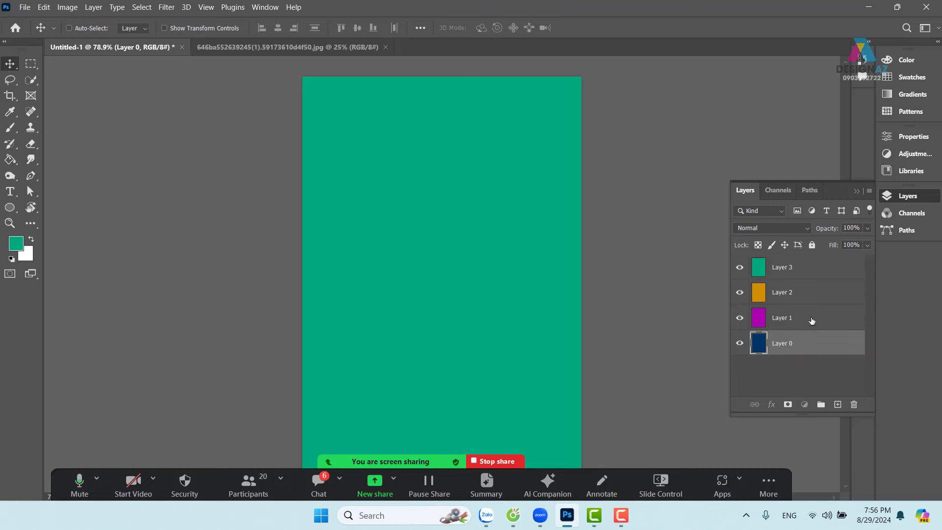
left_click(812, 321)
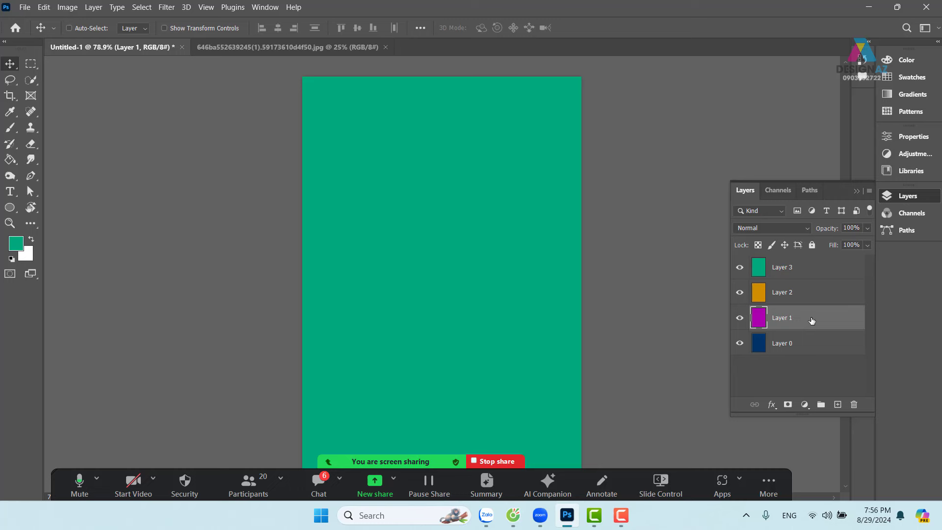
left_click(813, 295)
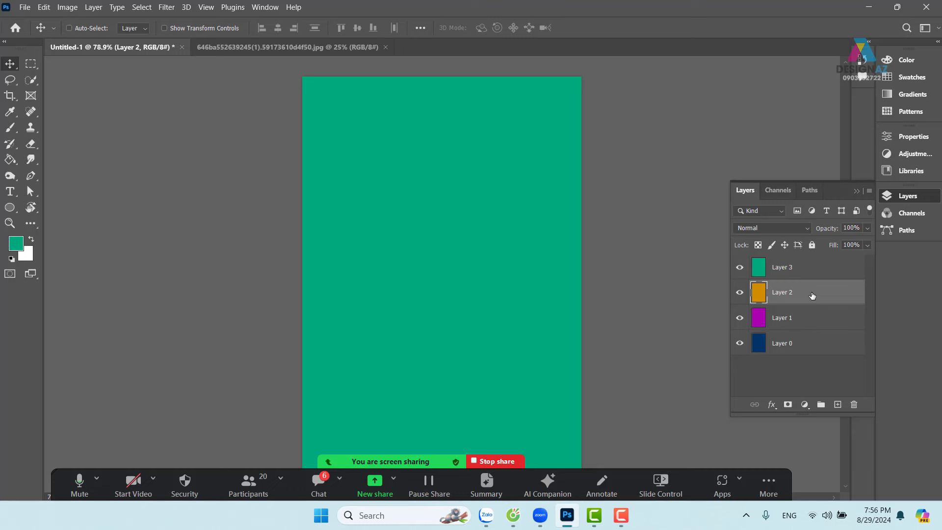
left_click(810, 269)
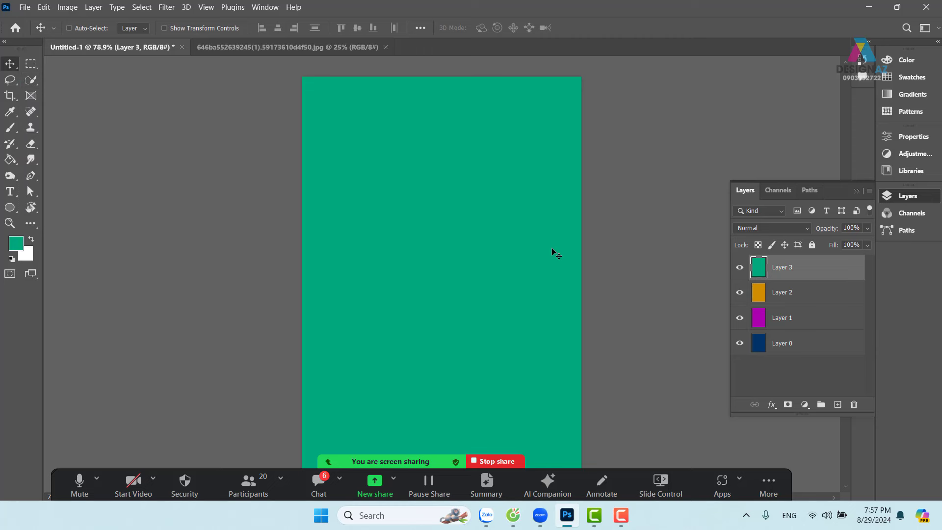
Step: Drag the teal, orange and magenta layers apart so each reveals the colour beneath, exposing navy
left_click_drag(556, 254, 591, 231)
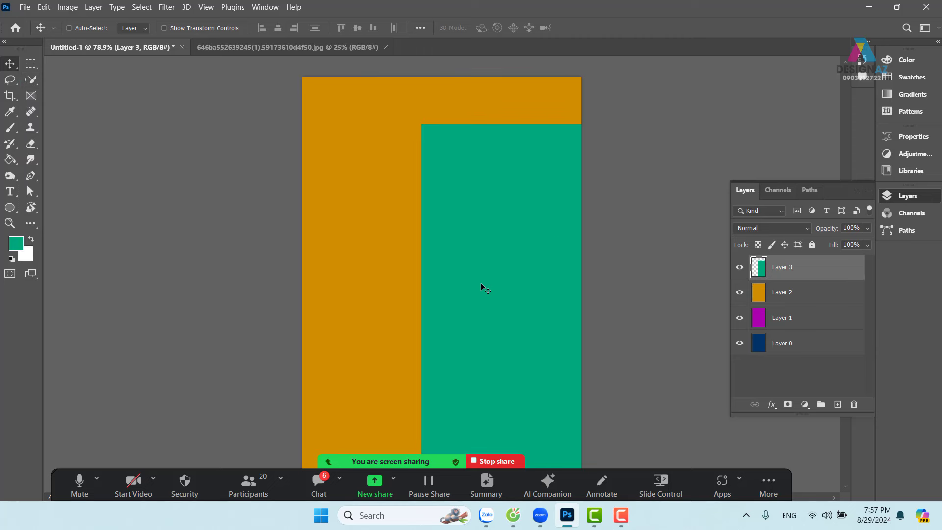
left_click(840, 292)
left_click_drag(387, 164, 443, 273)
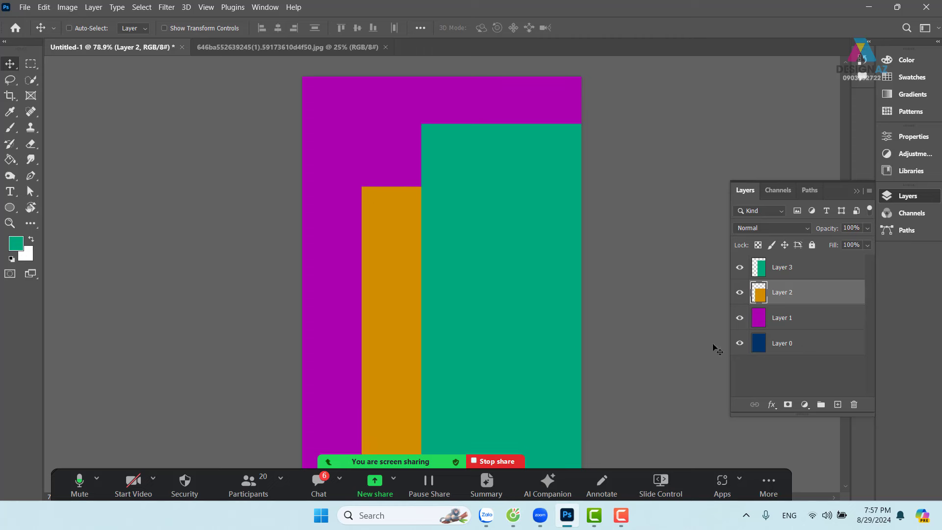
left_click(839, 322)
mouse_move(330, 161)
left_mouse_down()
mouse_move(373, 136)
mouse_move(451, 157)
mouse_move(422, 126)
mouse_move(408, 152)
left_mouse_up()
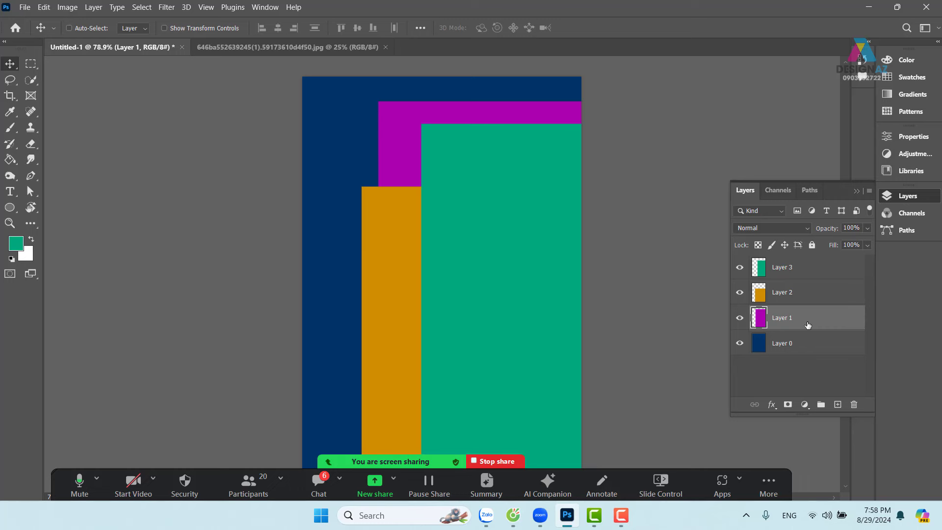
Step: Pick teal Layer 3, then orange Layer 2, from the canvas layer list and nudge each
right_click(488, 155)
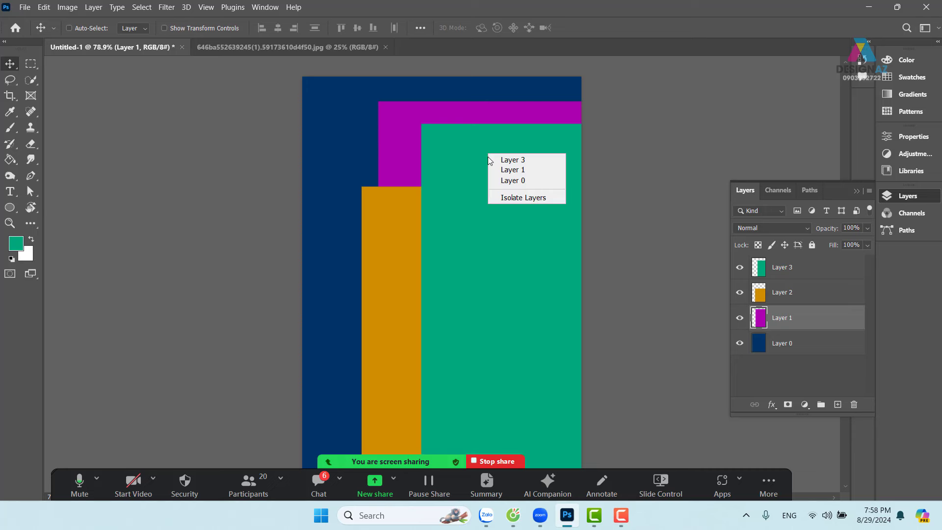
left_click(513, 159)
left_click_drag(483, 158, 486, 168)
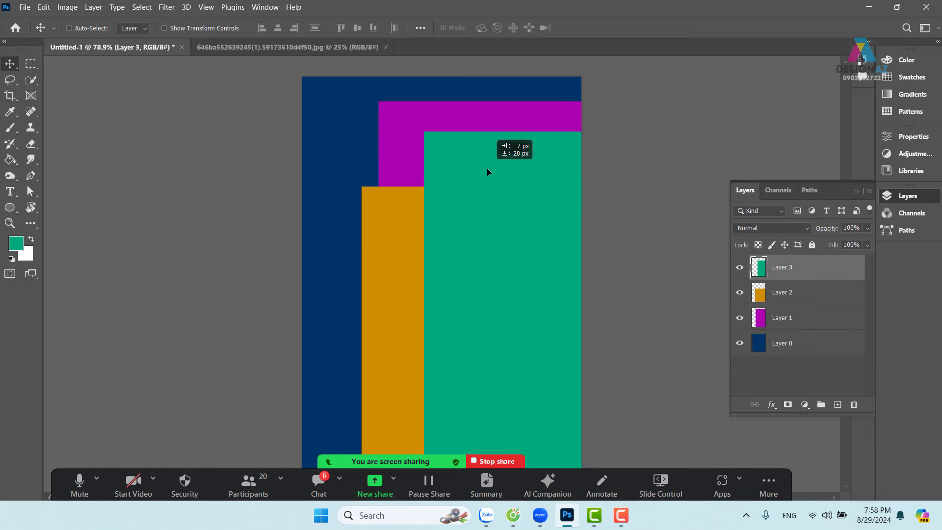
right_click(388, 225)
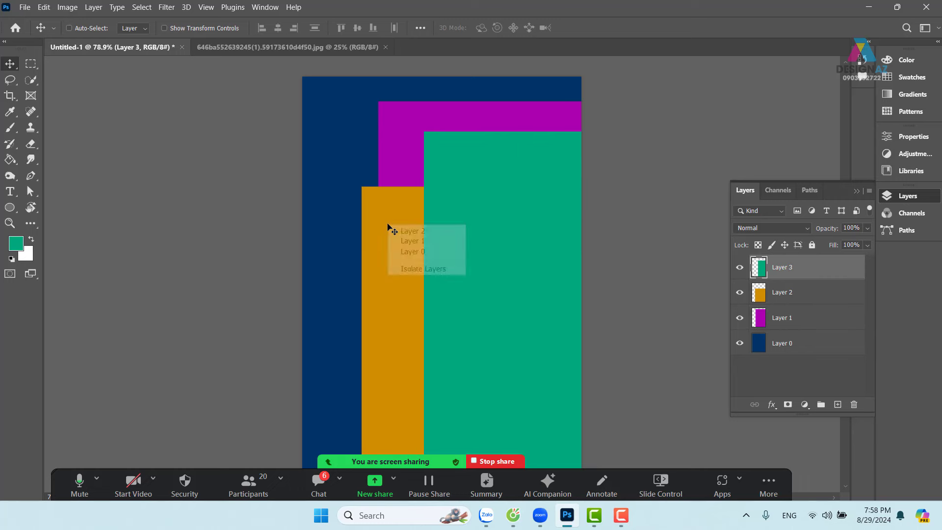
left_click(407, 232)
left_click_drag(398, 249, 361, 259)
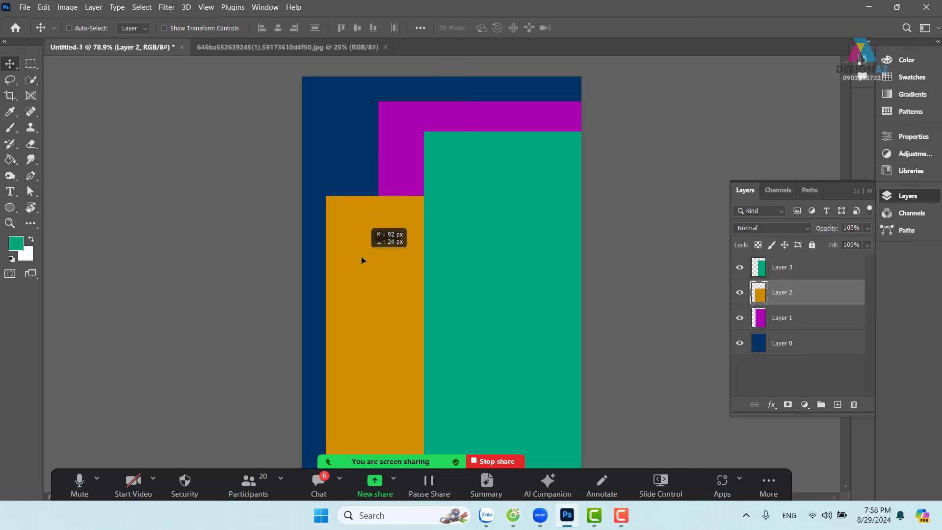
Step: Pick magenta Layer 1, then navy Layer 0, from the canvas layer list and shift each slightly
right_click(399, 134)
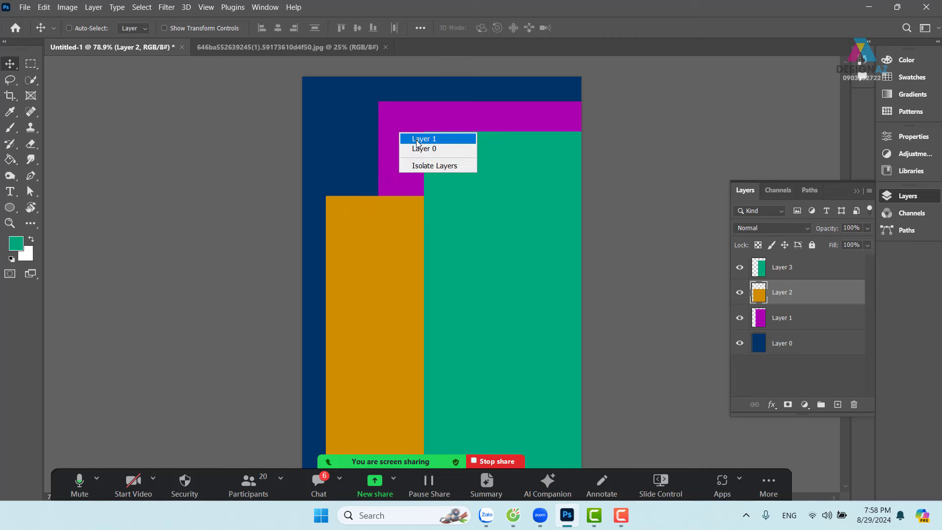
left_click(418, 140)
left_click_drag(398, 133, 394, 134)
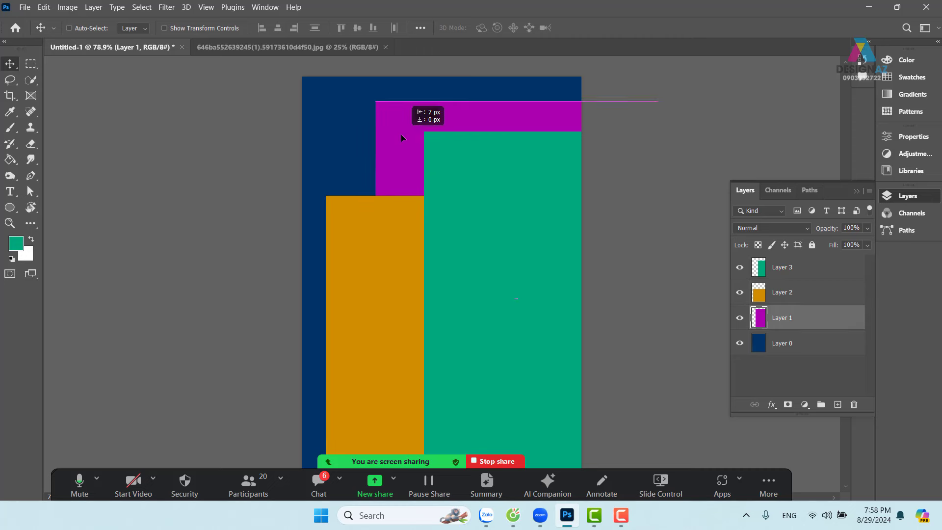
right_click(331, 133)
left_click(352, 137)
mouse_move(318, 121)
left_mouse_down()
mouse_move(374, 99)
mouse_move(338, 122)
left_mouse_up()
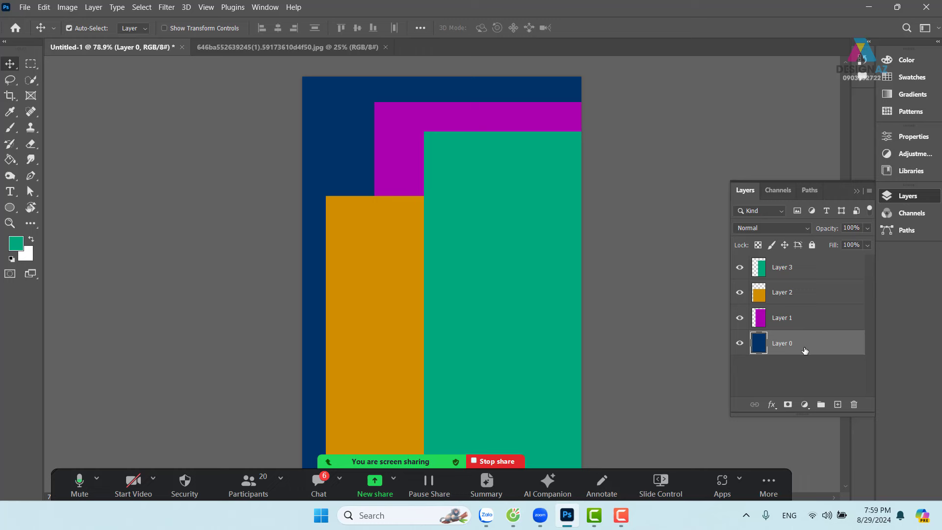
Step: Nudge teal up-right, move magenta up-left and orange left-down
left_click(491, 188)
left_click_drag(492, 196, 493, 192)
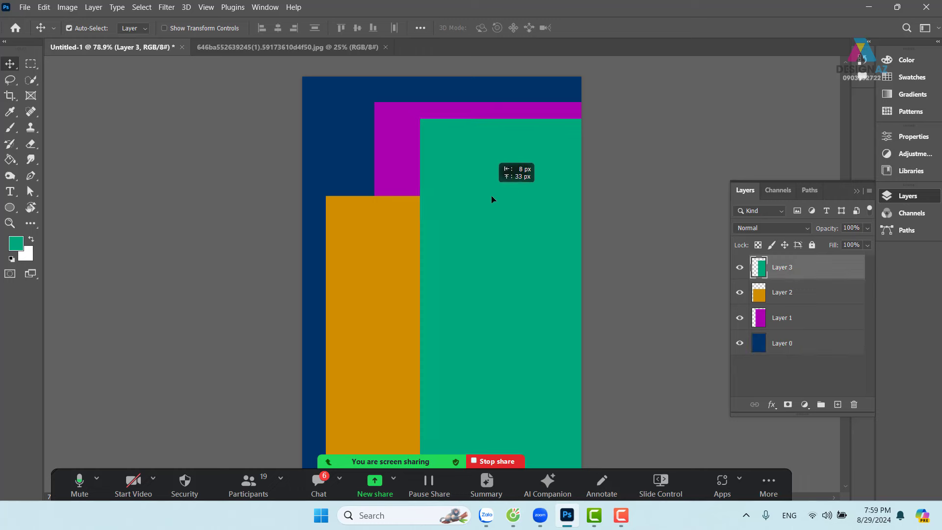
left_click(398, 167)
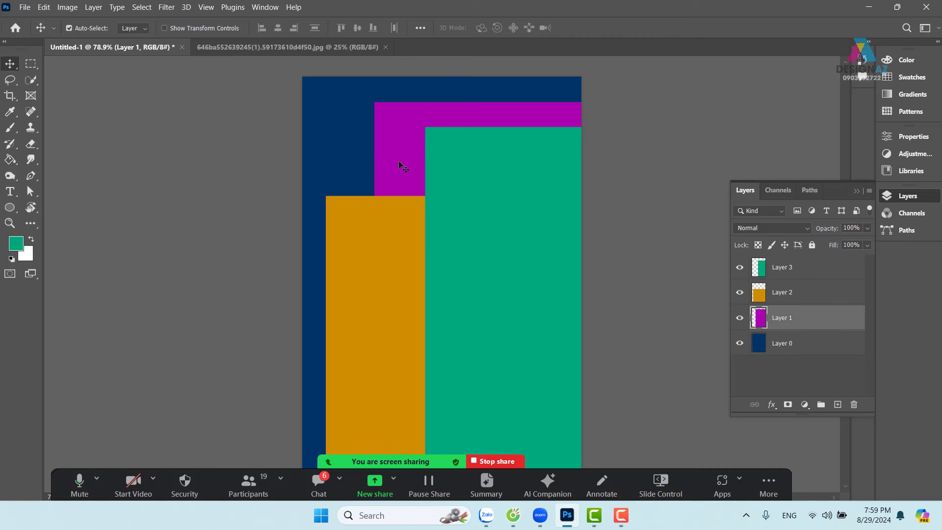
left_click_drag(399, 166, 372, 161)
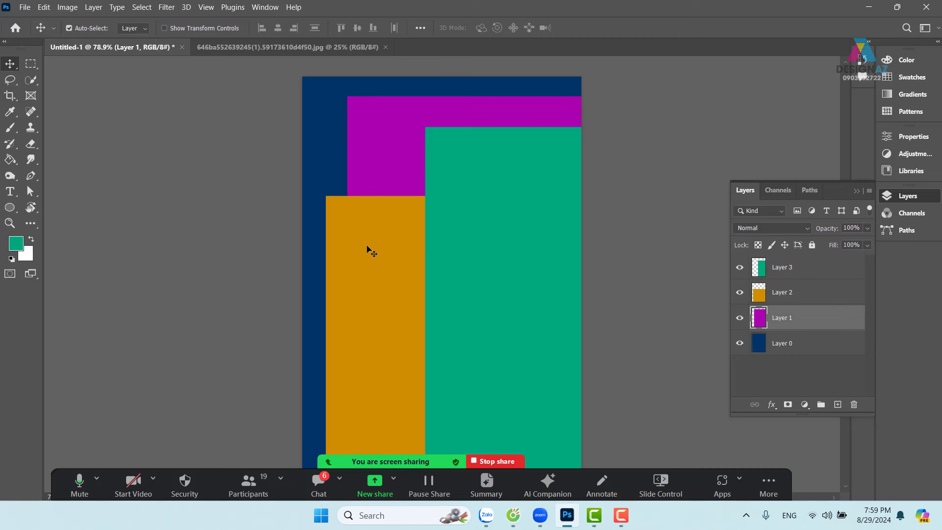
left_click_drag(356, 246, 352, 251)
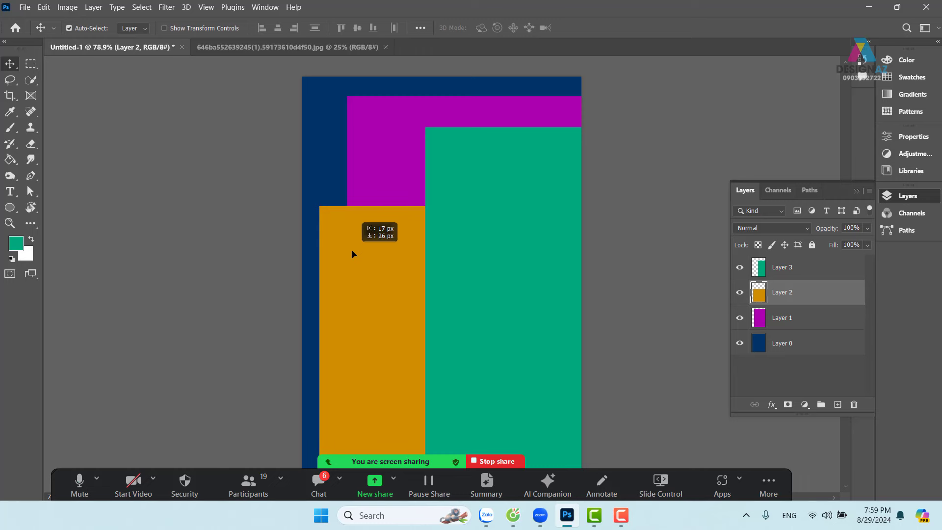
Step: Select magenta, teal, then navy Layer 0, and turn off Auto-Select
left_click(405, 148)
left_click(512, 197)
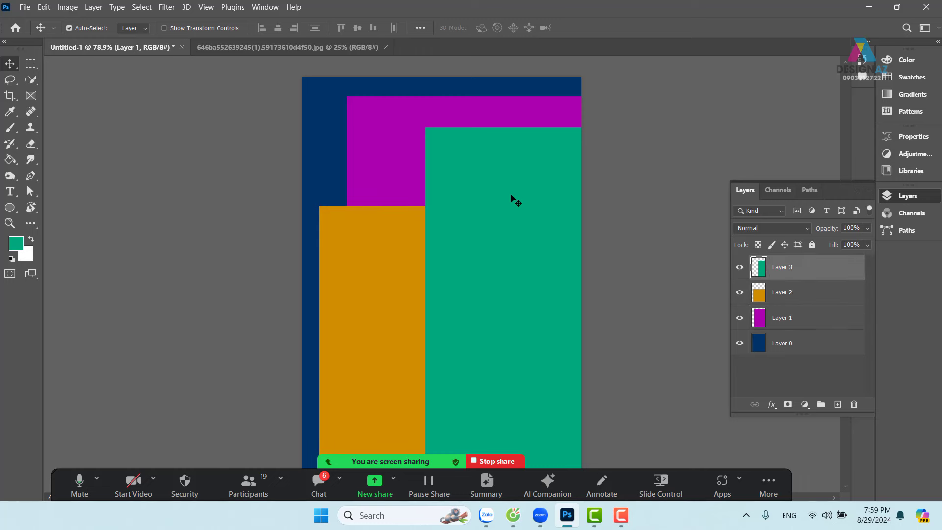
left_click(505, 91)
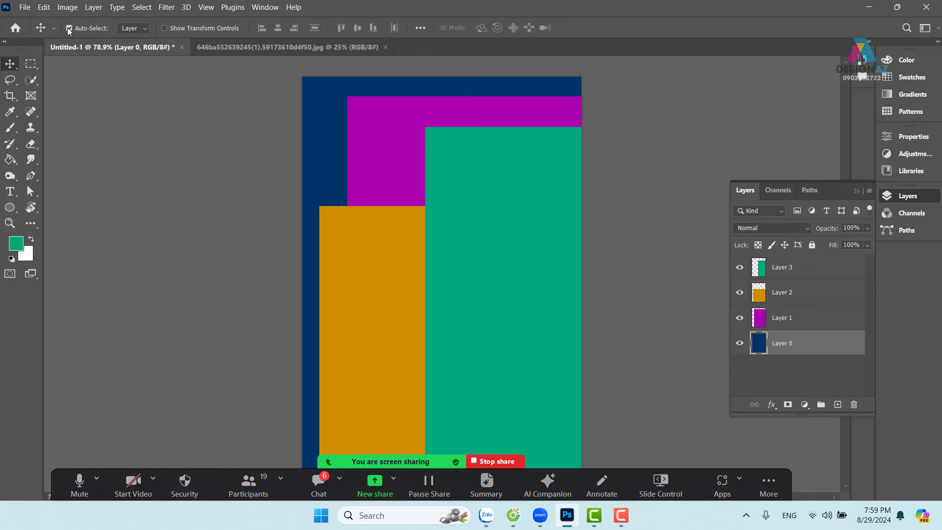
left_click(68, 28)
left_click_drag(814, 343, 813, 314)
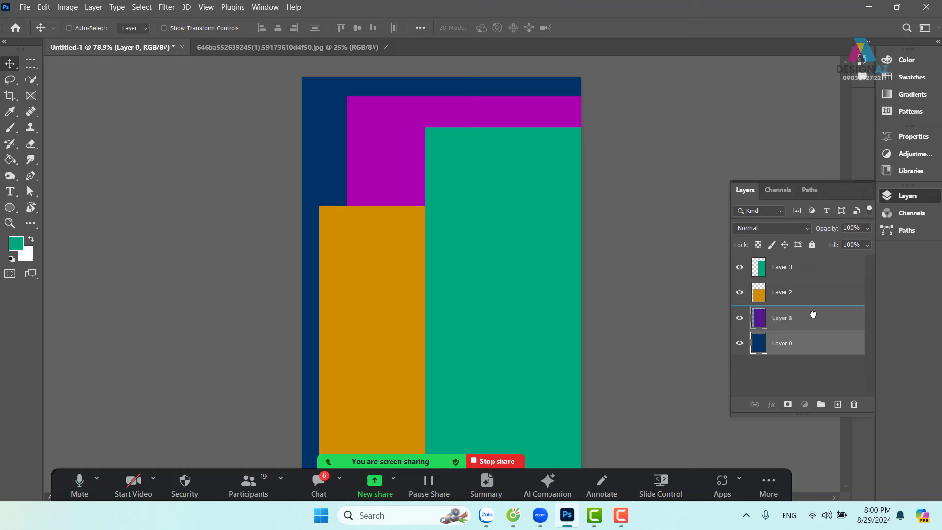
left_click_drag(812, 314, 813, 314)
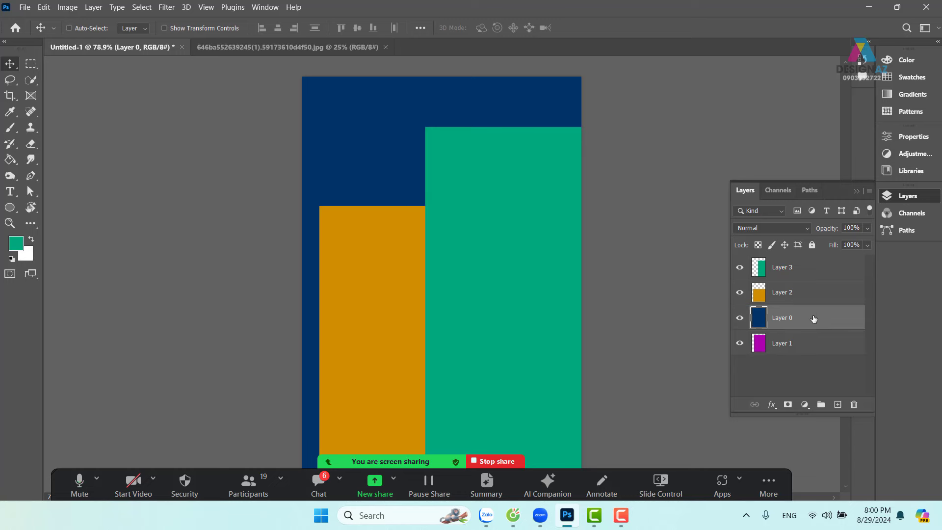
left_click_drag(813, 314, 810, 264)
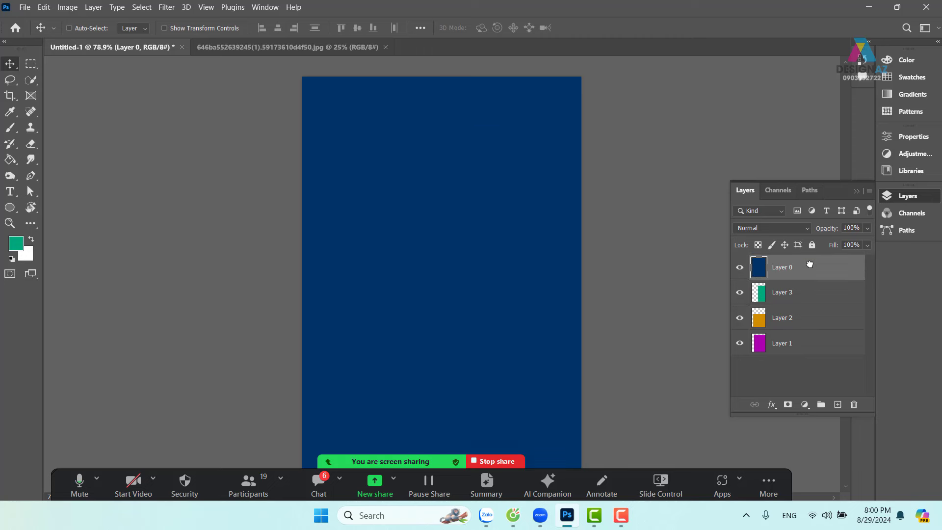
left_click_drag(810, 265, 827, 357)
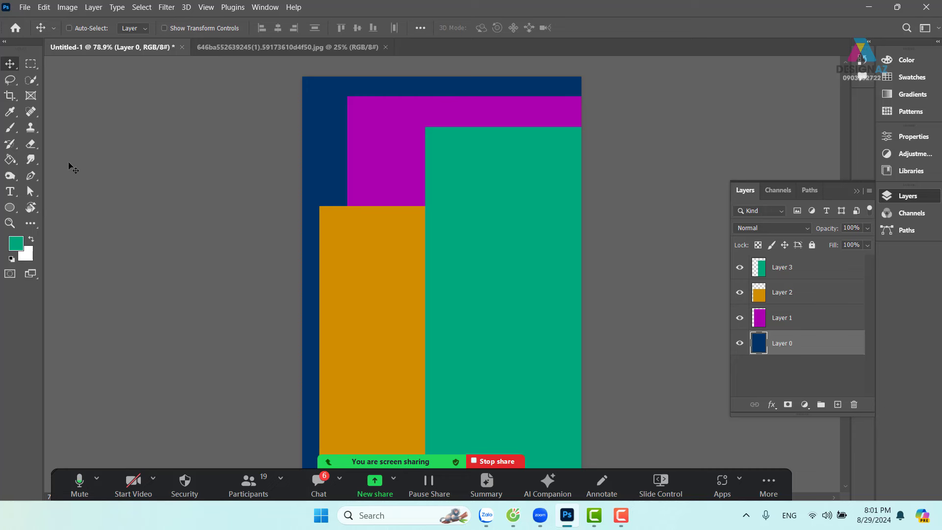
left_click(10, 128)
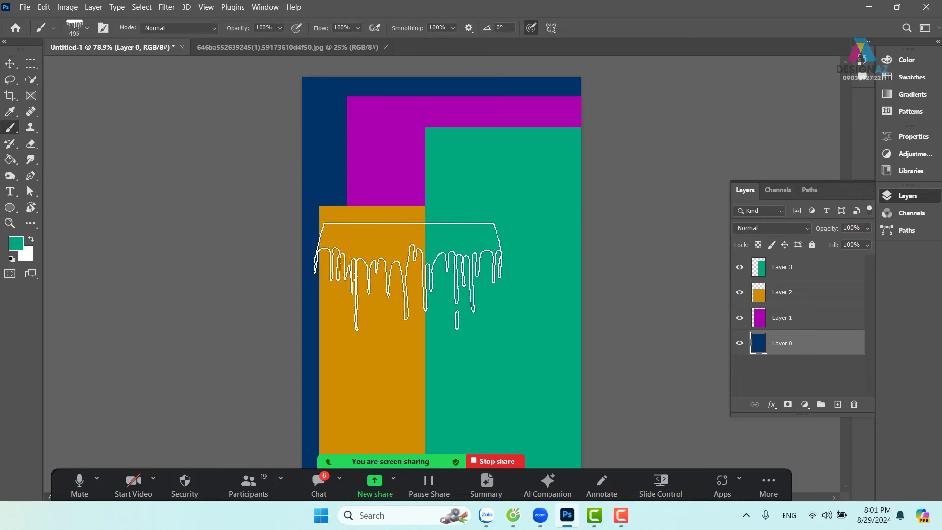
left_click(88, 28)
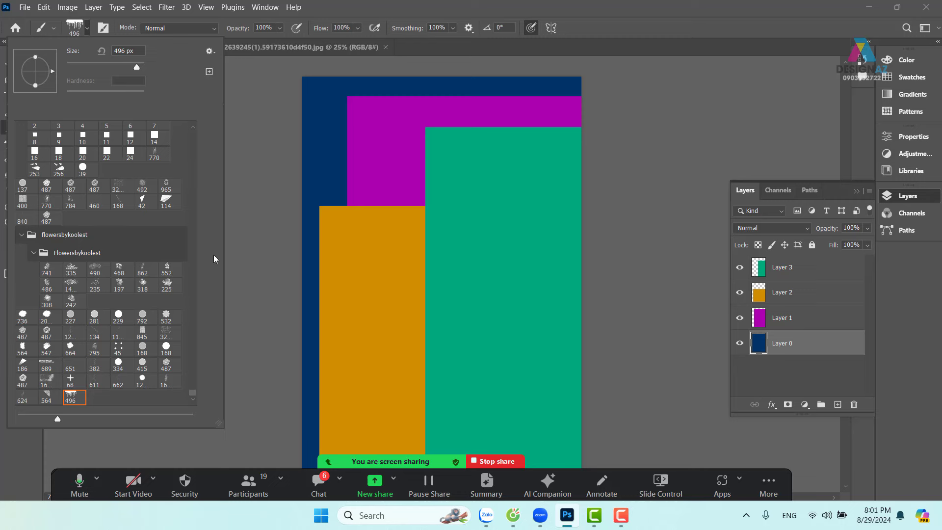
left_click_drag(193, 393, 209, 121)
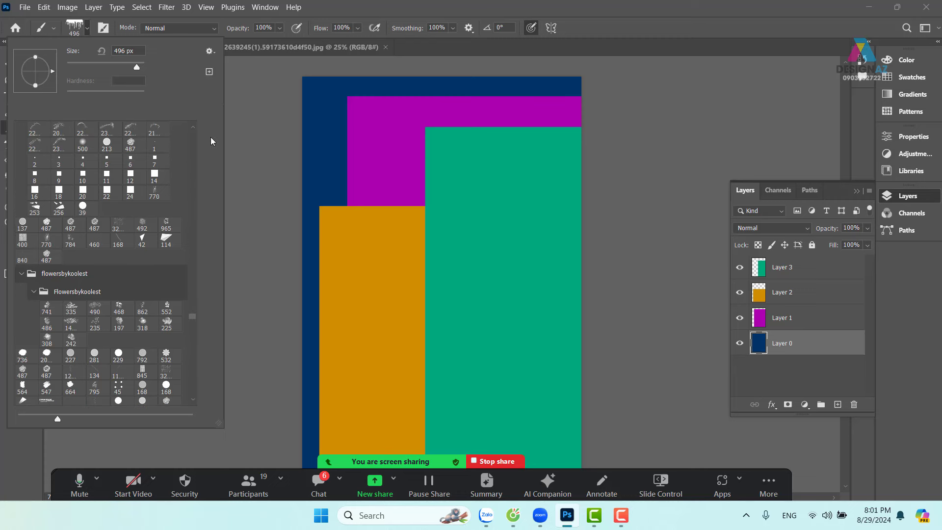
scroll(191, 137, "up", 3)
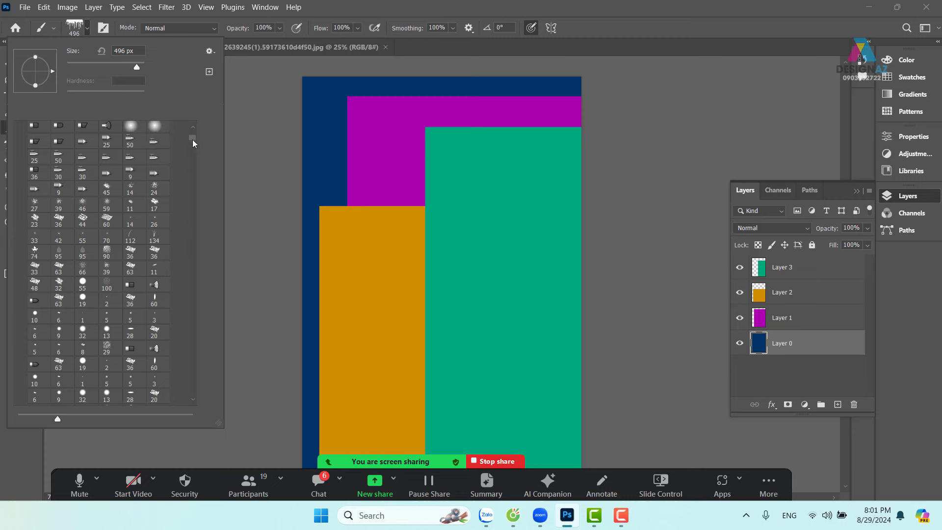
scroll(193, 136, "up", 5)
left_click(107, 146)
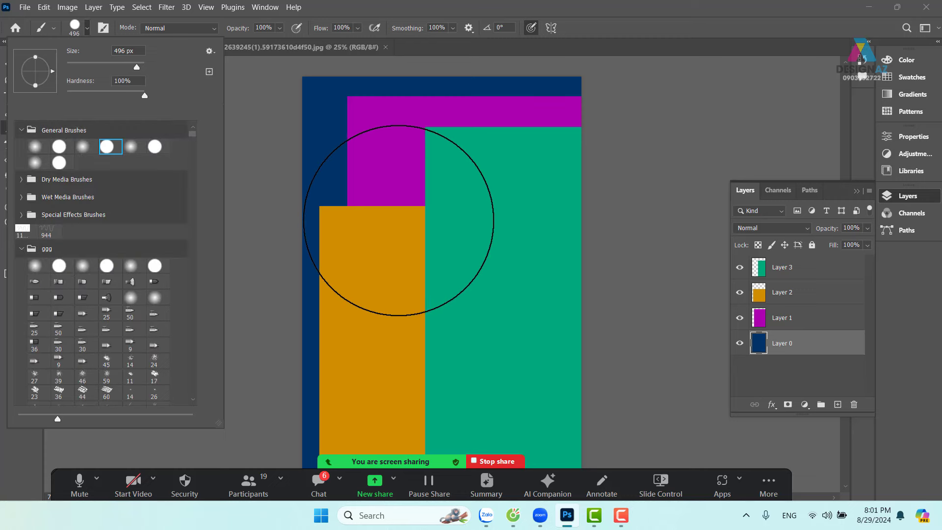
left_click(78, 62)
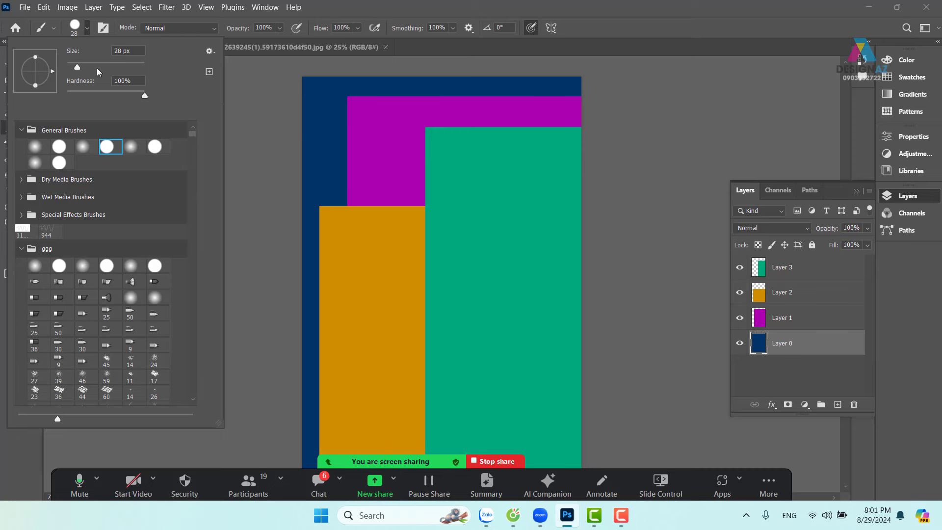
left_click(403, 210)
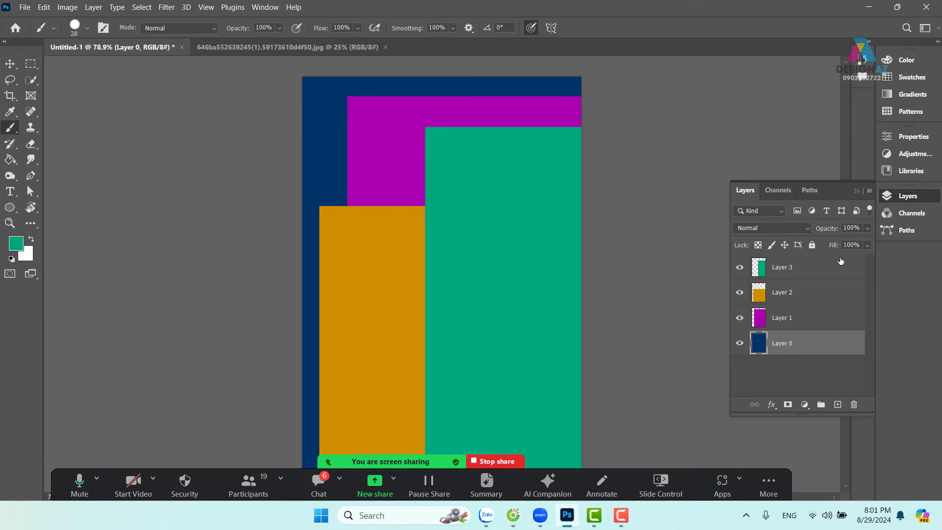
left_click(824, 274)
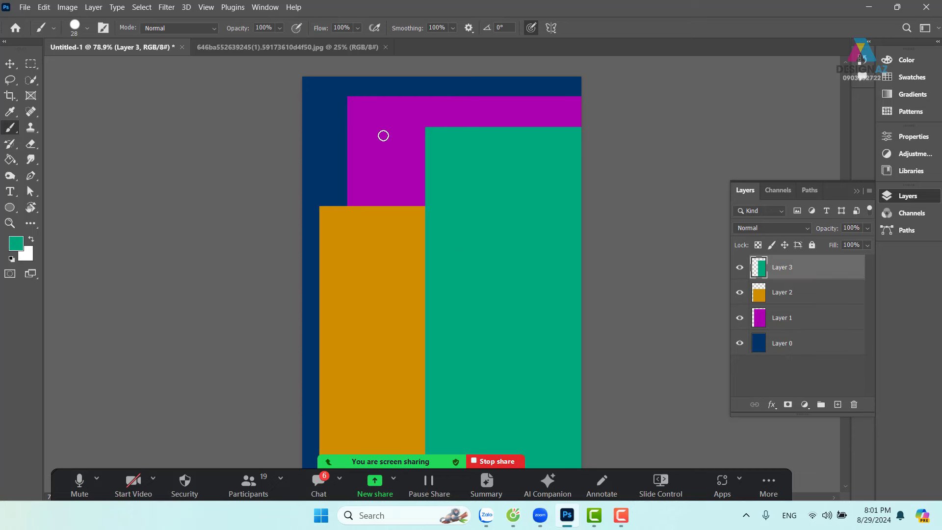
mouse_move(383, 134)
left_mouse_down()
mouse_move(364, 142)
mouse_move(396, 195)
left_mouse_up()
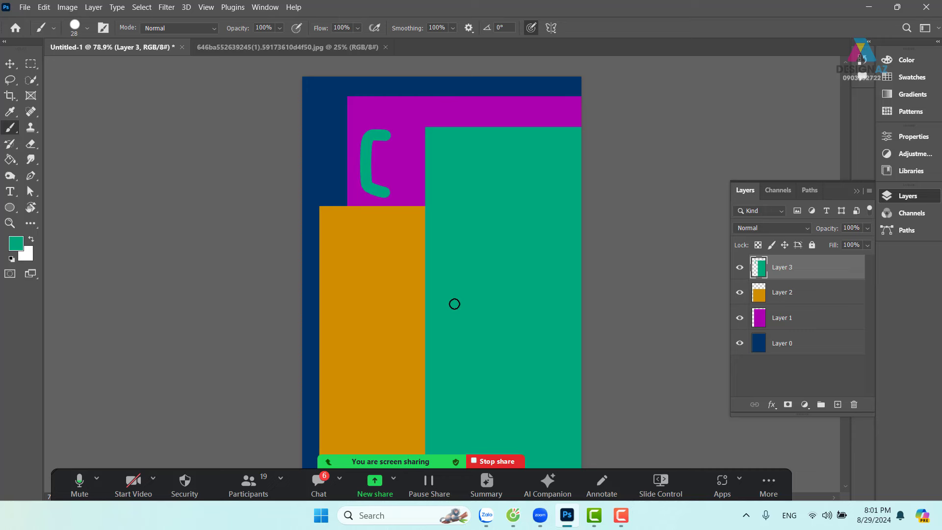
mouse_move(406, 134)
left_mouse_down()
mouse_move(425, 202)
mouse_move(408, 200)
left_mouse_up()
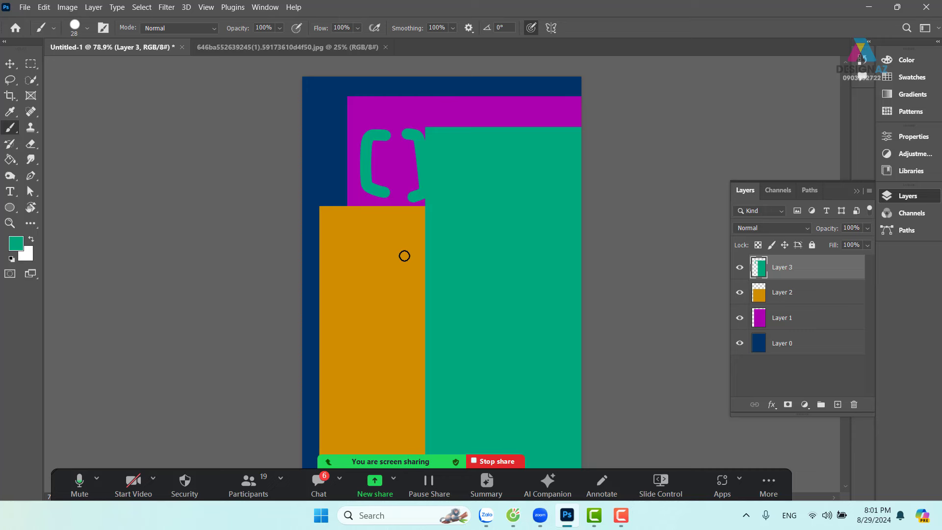
key("ctrl+z")
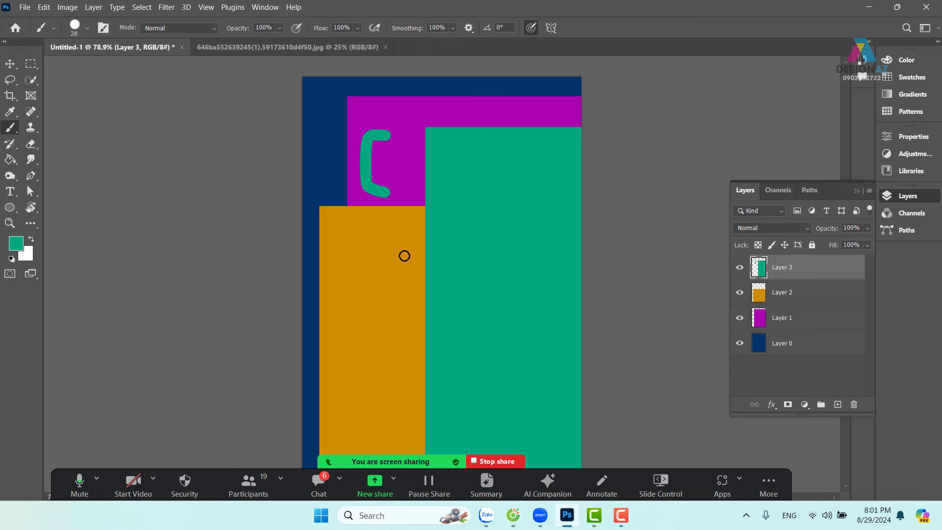
key("ctrl+z")
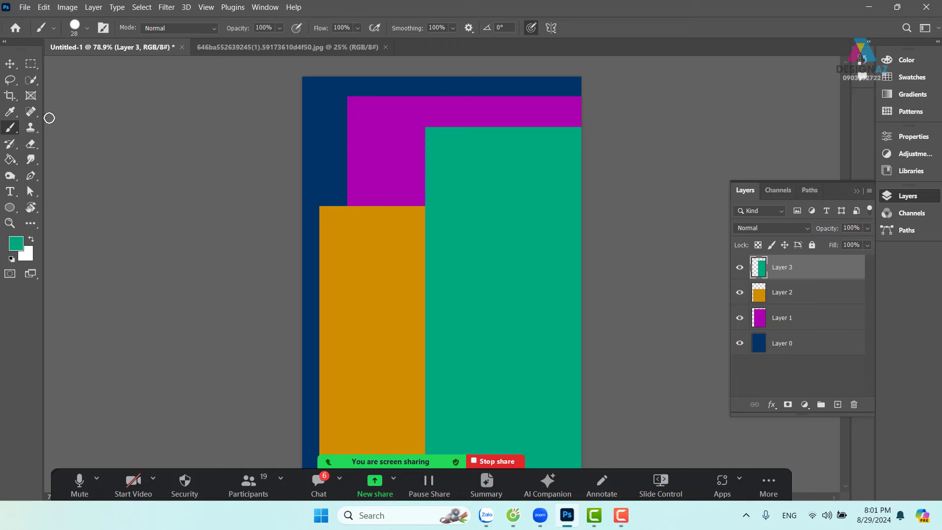
left_click(10, 65)
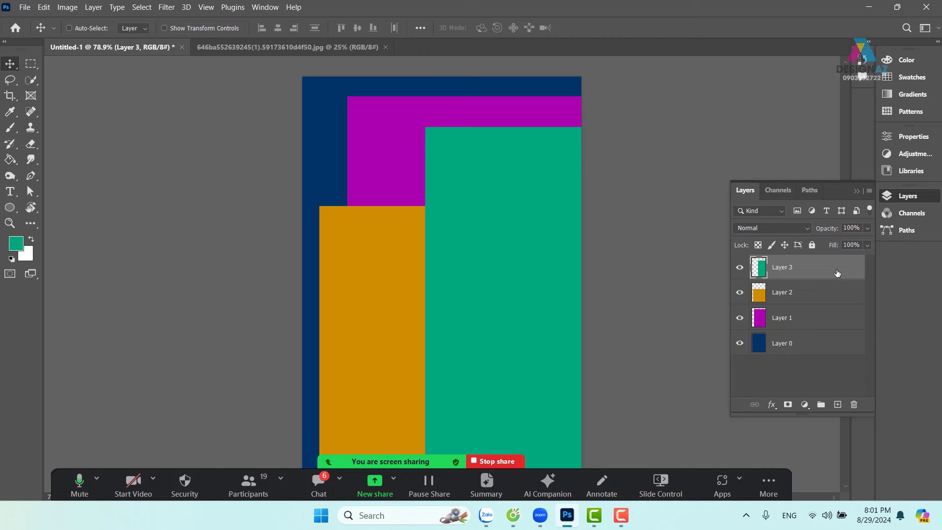
key("ctrl+bracketleft")
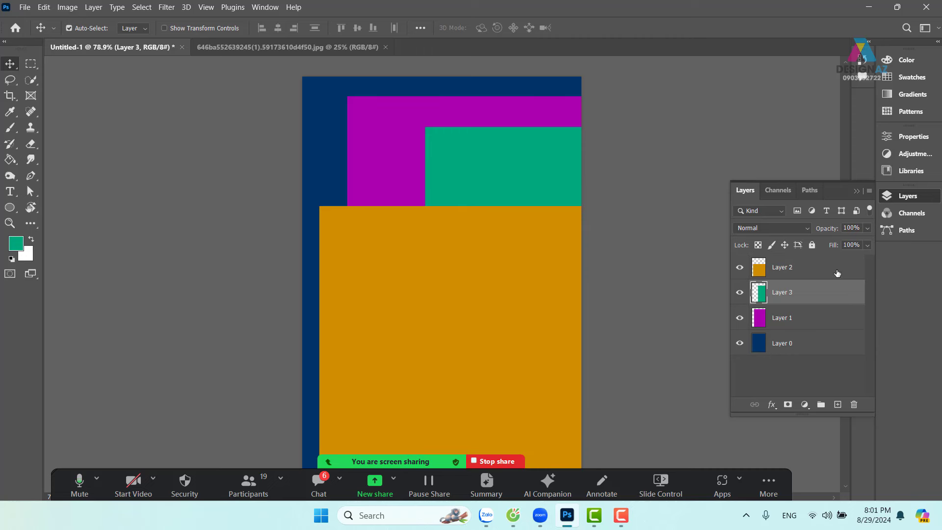
key("ctrl+bracketleft")
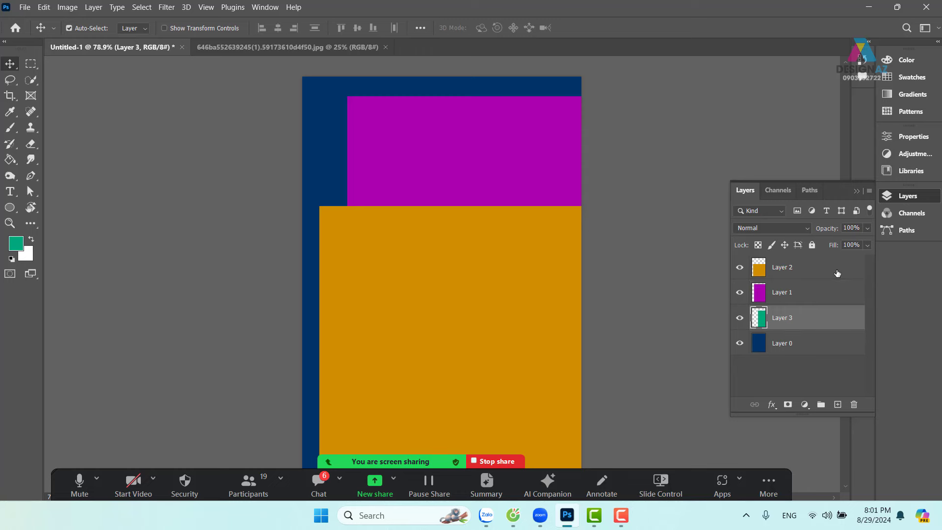
key("ctrl+bracketleft")
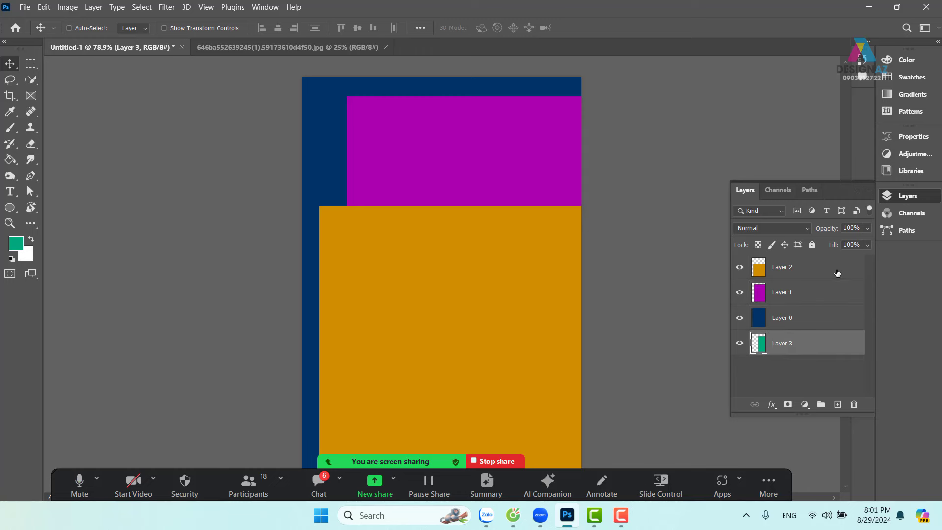
key("ctrl+bracketright")
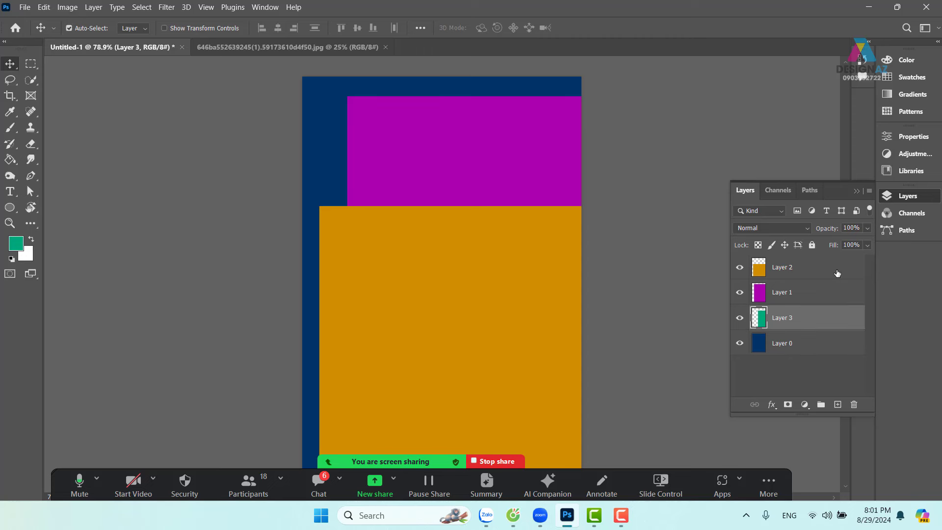
key("ctrl+bracketright")
key("ctrl+bracketright")
key("ctrl")
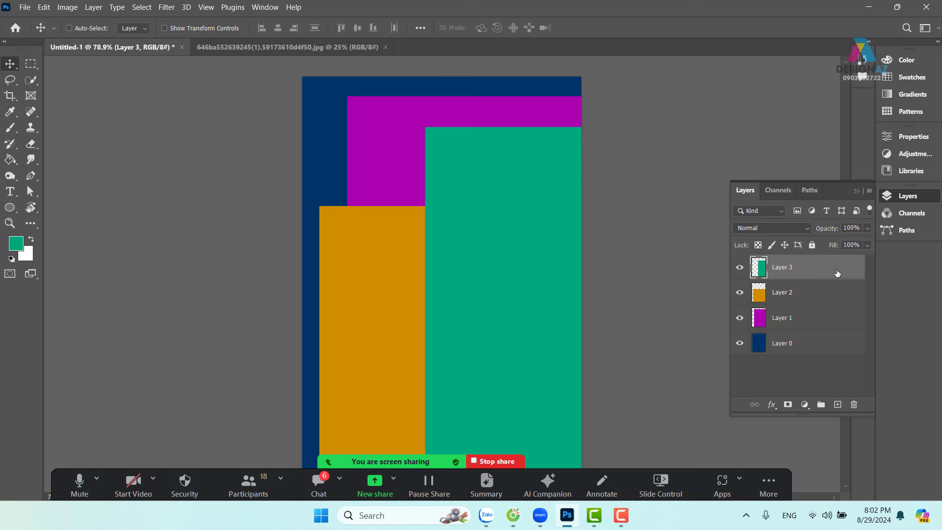
key("ctrl")
key("ctrl+shift+bracketleft")
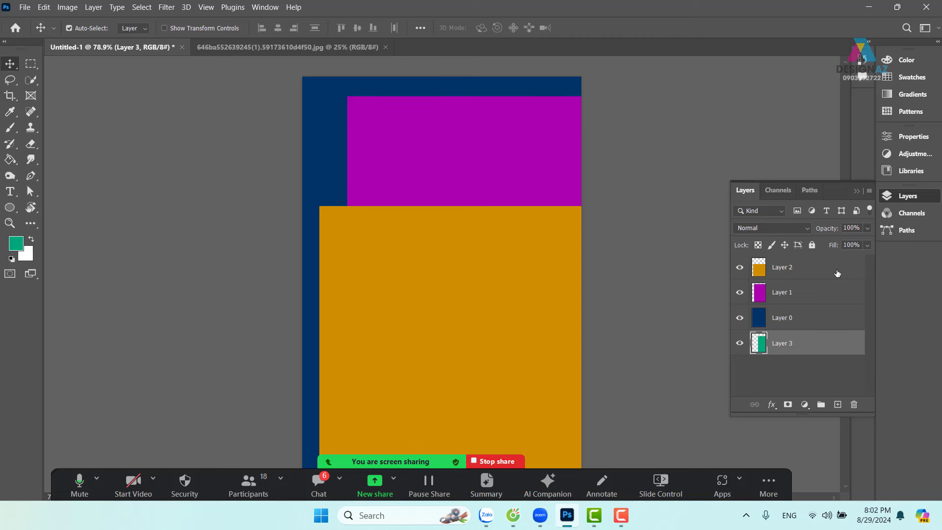
key("ctrl+shift+bracketright")
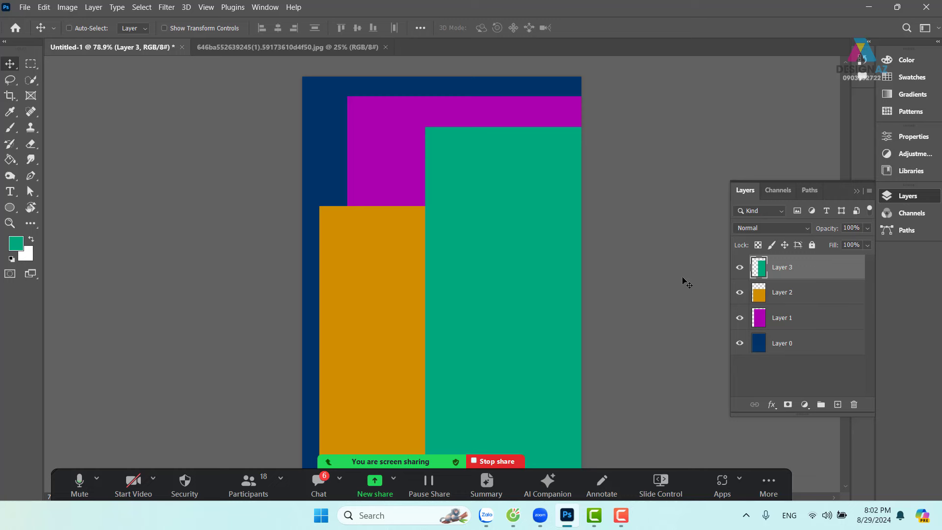
Step: Scale the green rectangle to about 60% and move it up over the magenta area
left_click_drag(502, 172, 469, 171)
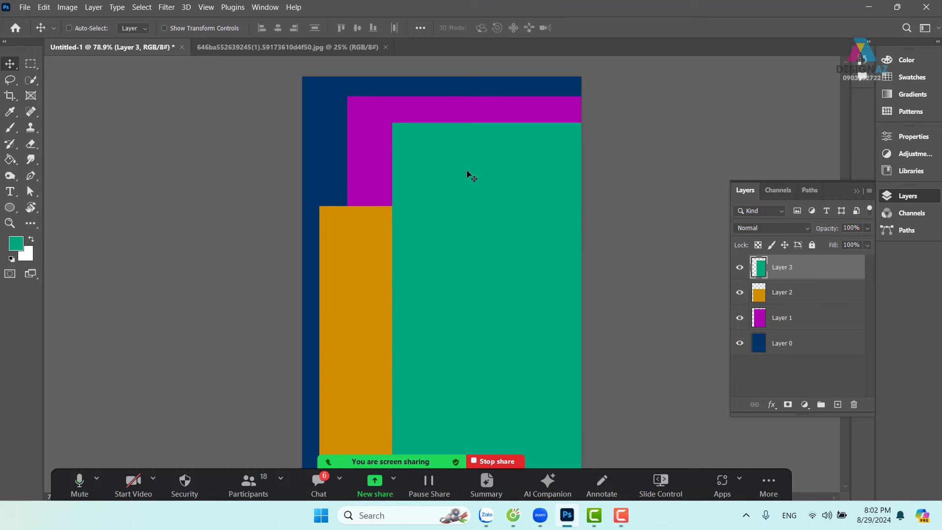
key("ctrl")
key("ctrl+t")
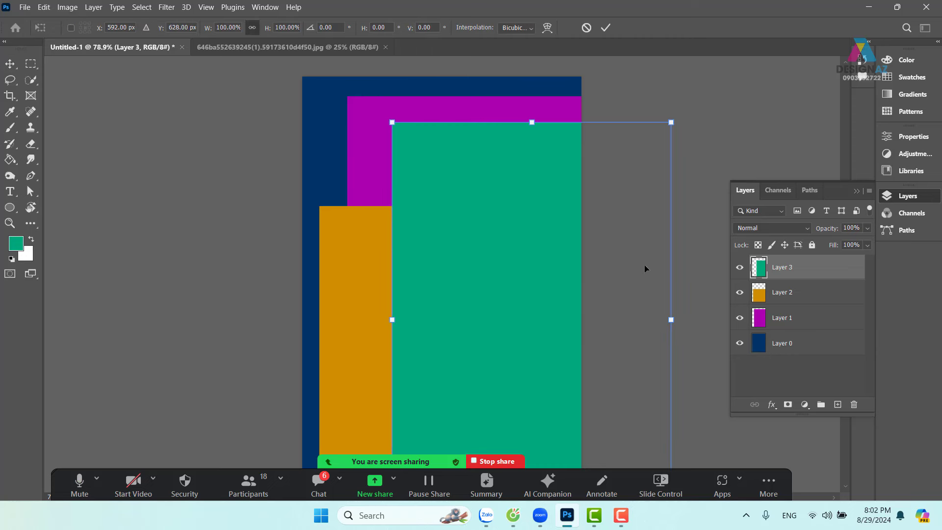
left_click_drag(671, 122, 531, 257)
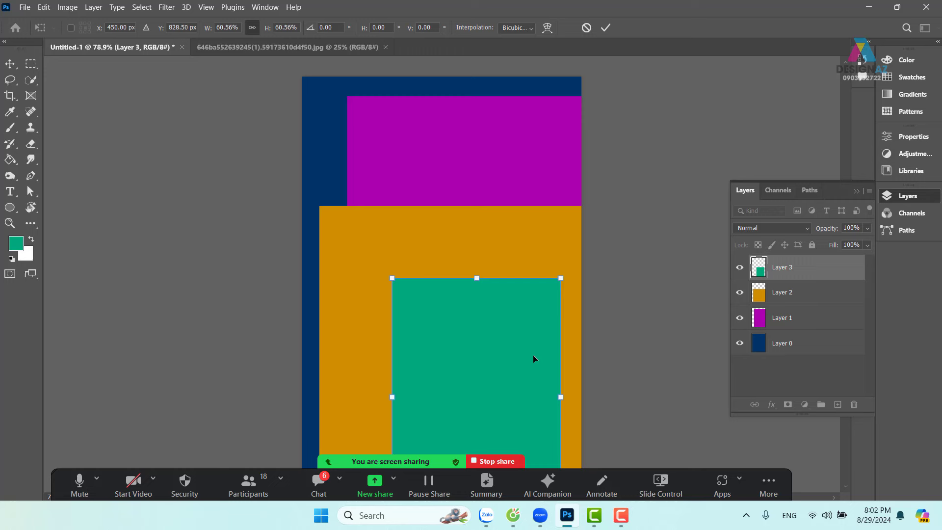
left_click_drag(533, 354, 531, 217)
key("Return")
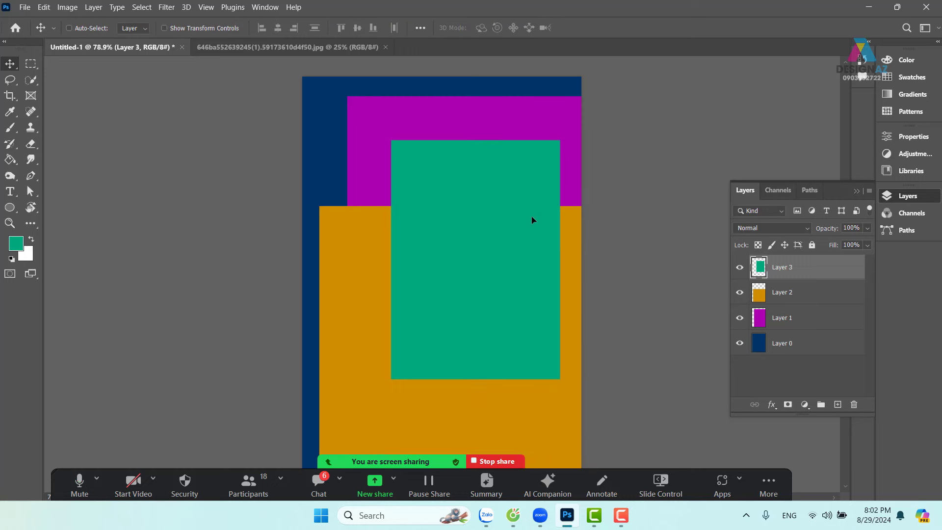
Step: Enlarge the green rectangle with a second transform, then undo it
key("ctrl+t")
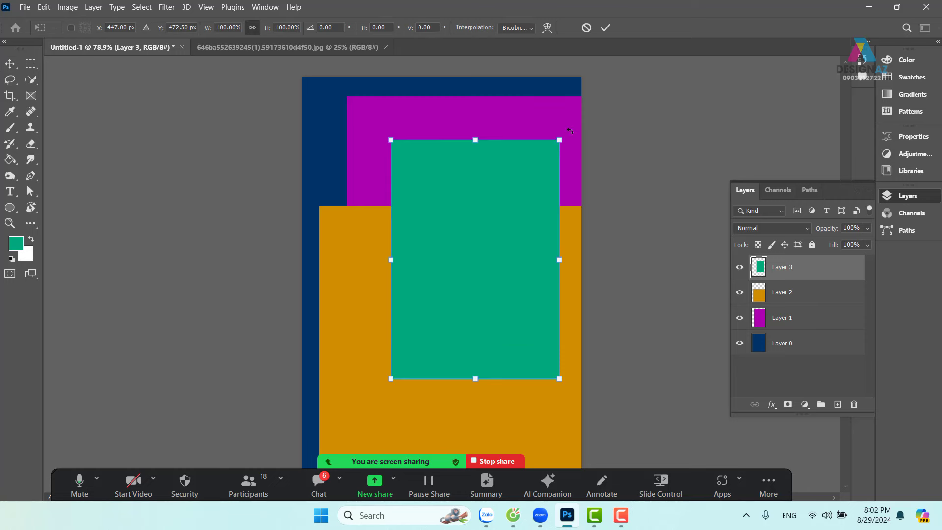
left_click_drag(559, 139, 662, 25)
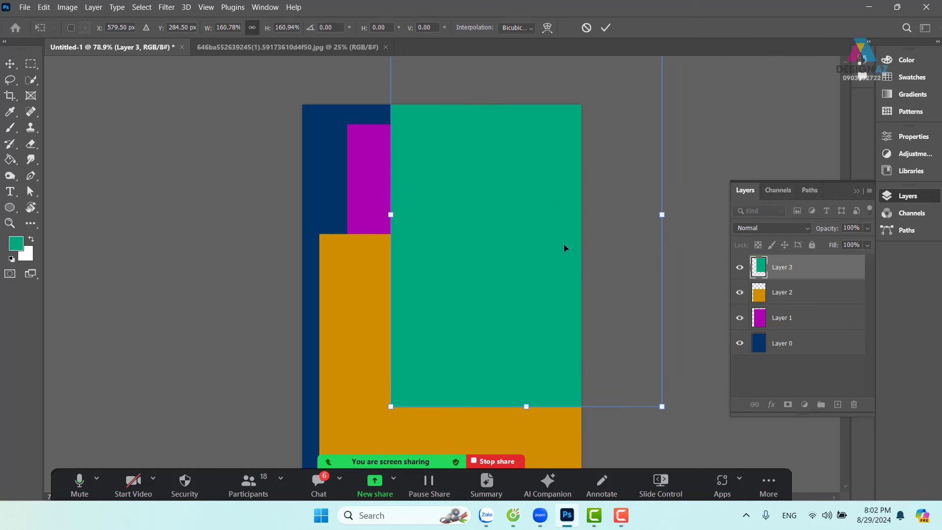
key("Return")
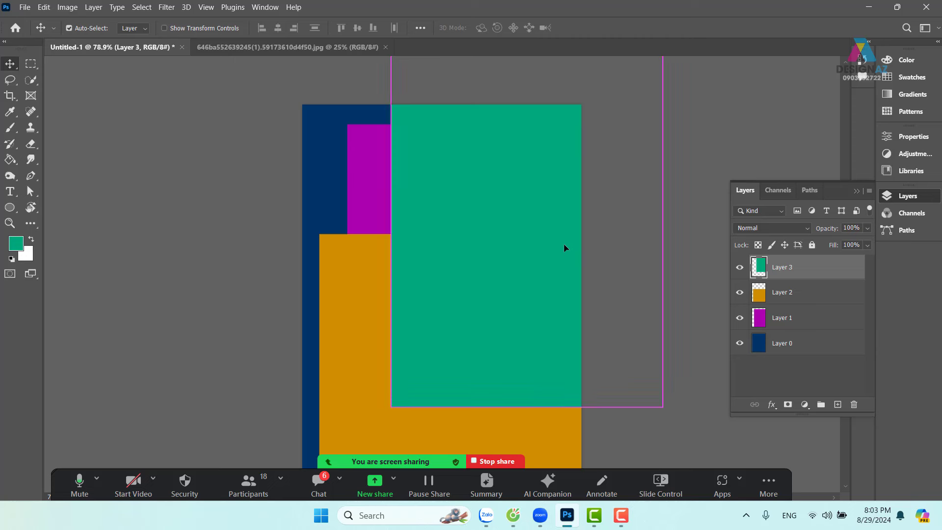
key("ctrl+z")
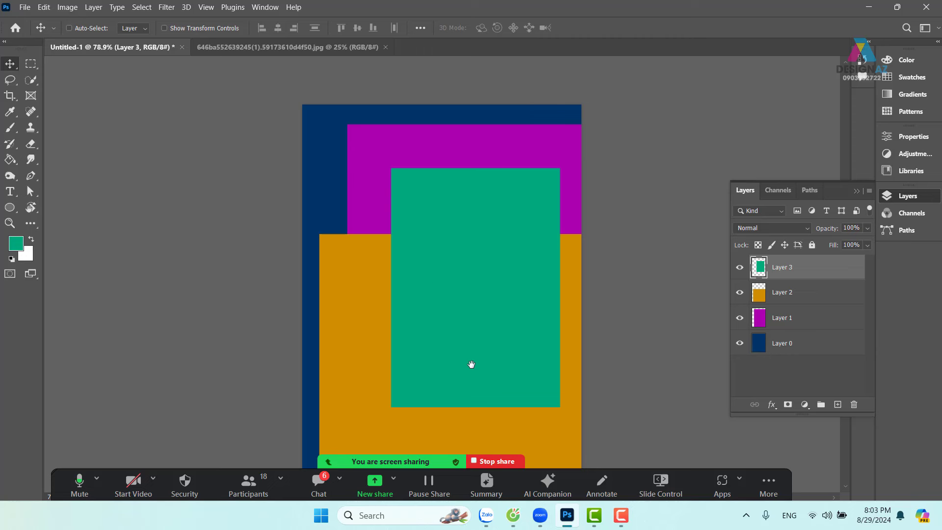
Step: Scale orange Layer 2 to about a third and move it up to overlap green
mouse_move(472, 330)
left_mouse_down()
mouse_move(473, 265)
mouse_move(475, 294)
left_mouse_up()
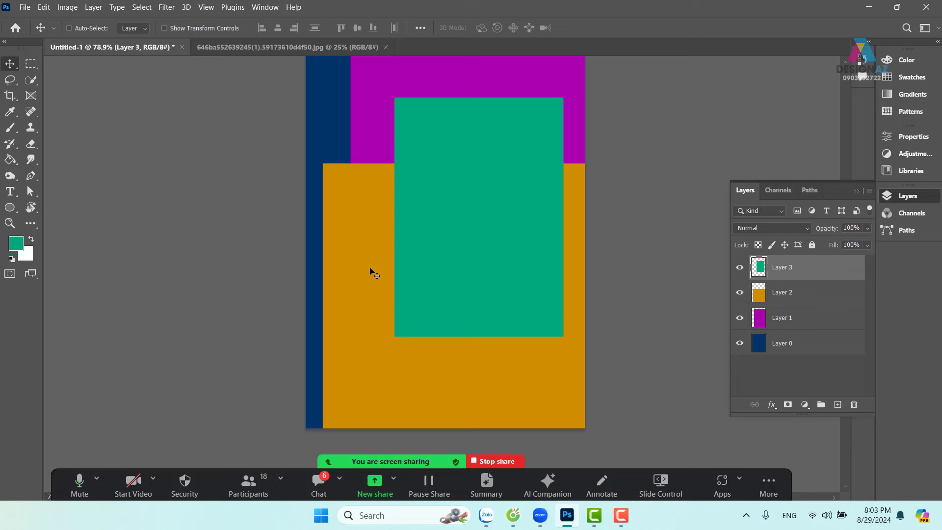
right_click(365, 245)
left_click(395, 251)
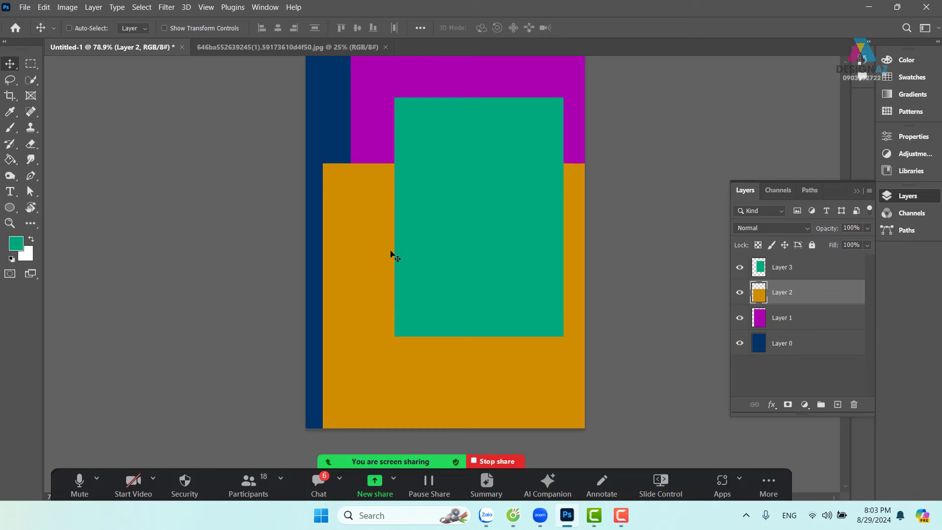
key("ctrl+t")
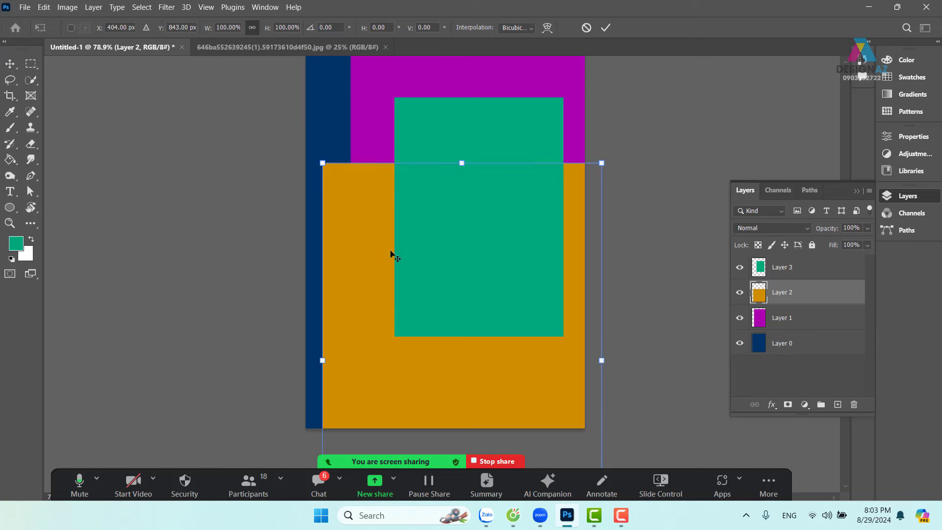
left_click_drag(601, 163, 425, 413)
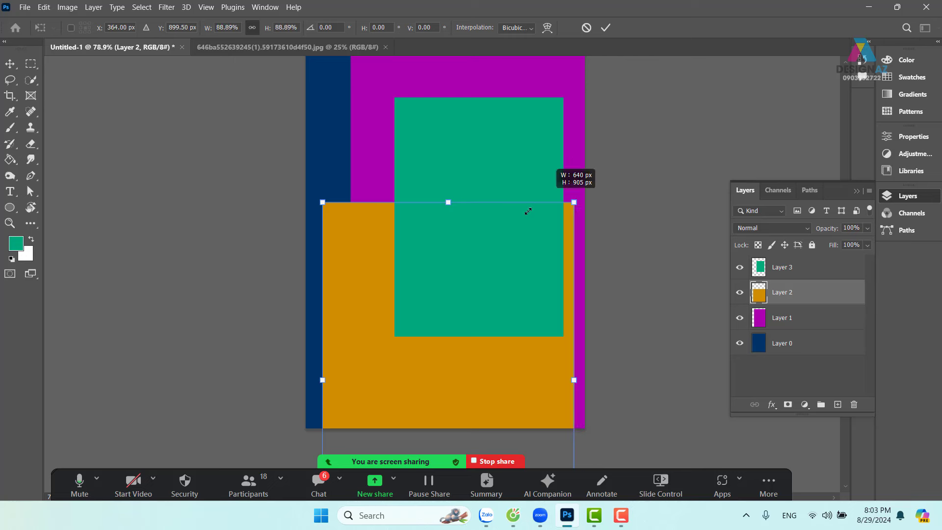
left_click_drag(363, 432, 409, 241)
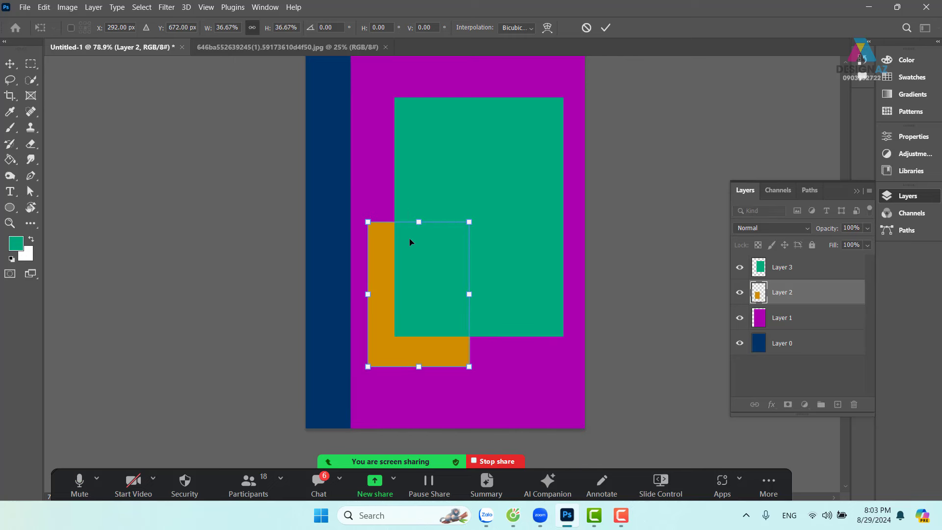
key("Return")
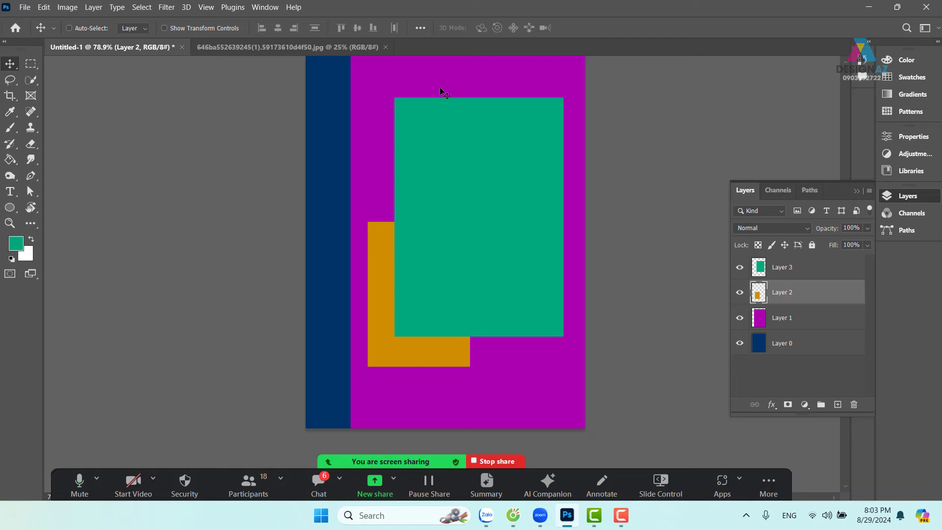
Step: Scale magenta Layer 1 down to about 56% from its corner
right_click(440, 87)
left_click(469, 87)
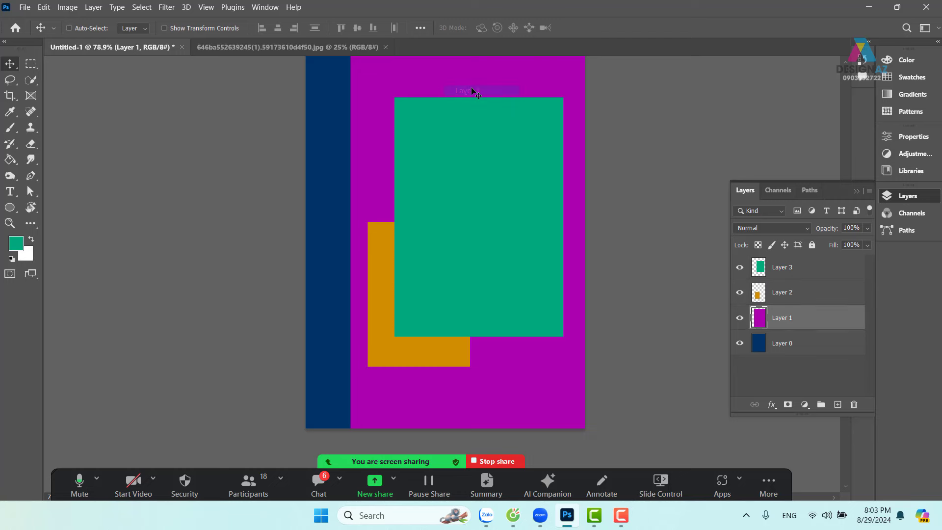
key("ctrl+t")
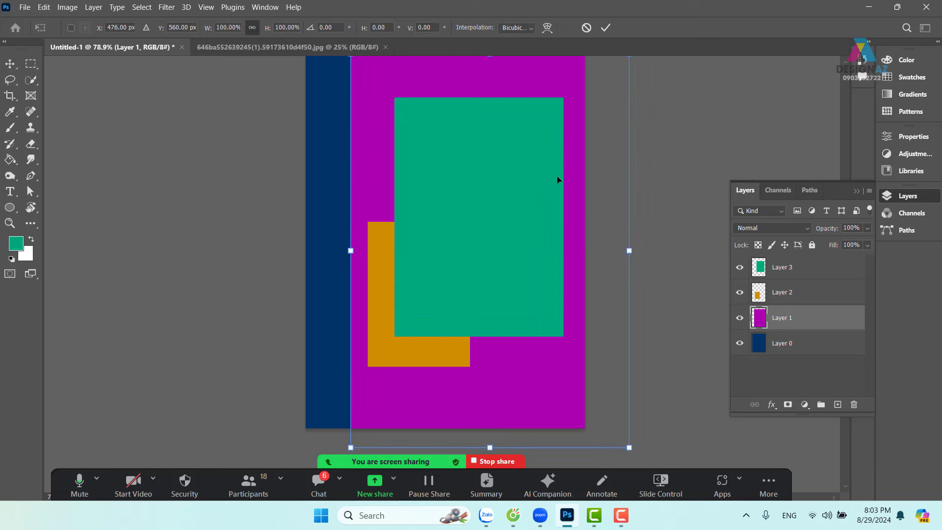
left_click_drag(628, 448, 503, 269)
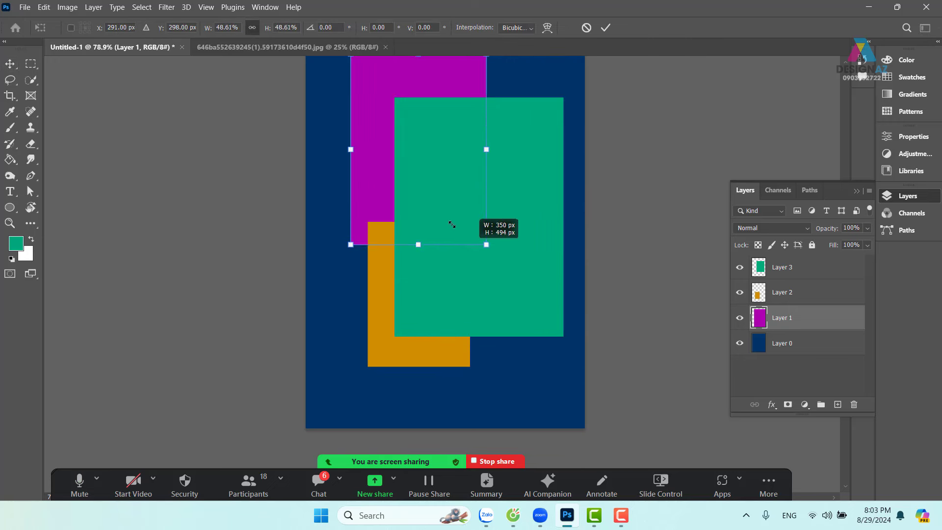
left_click_drag(504, 162, 471, 179)
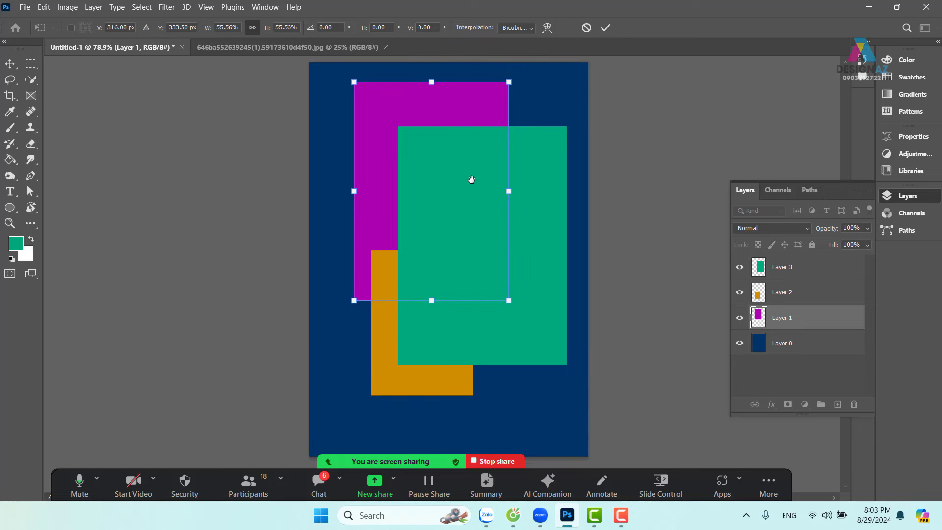
key("Return")
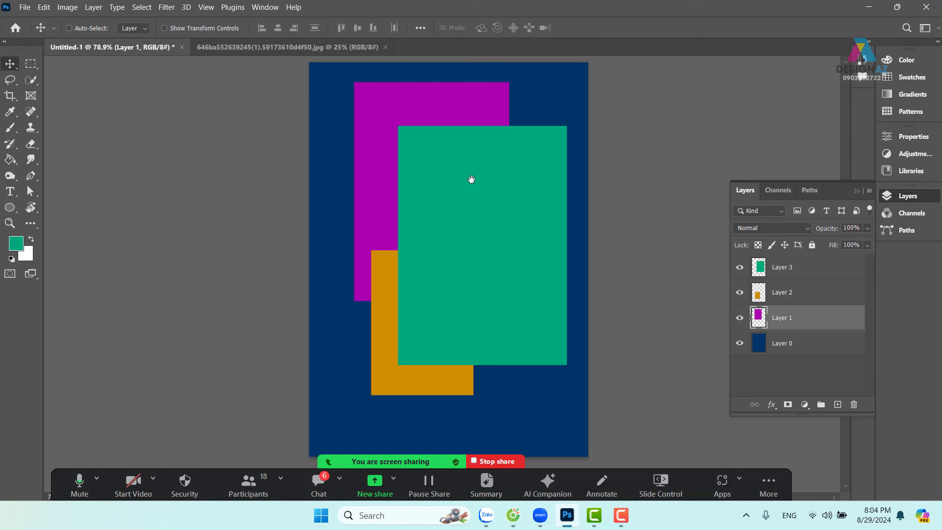
Step: Delete the green Layer 3 and the magenta Layer 1
left_click(805, 279)
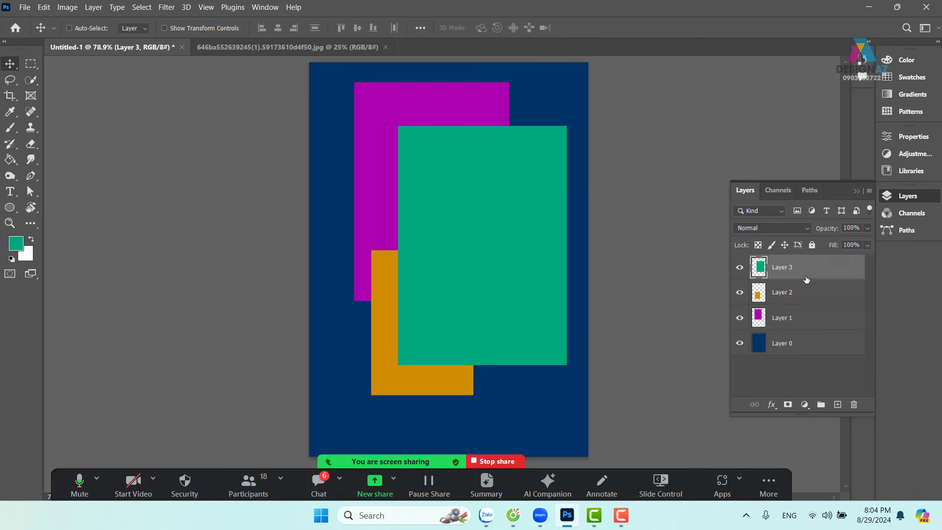
key("Delete")
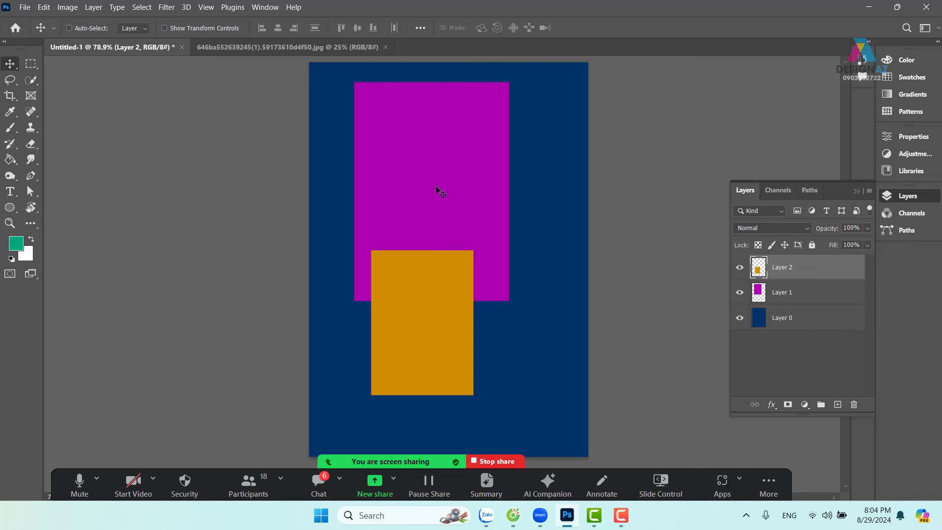
right_click(444, 179)
left_click(464, 184)
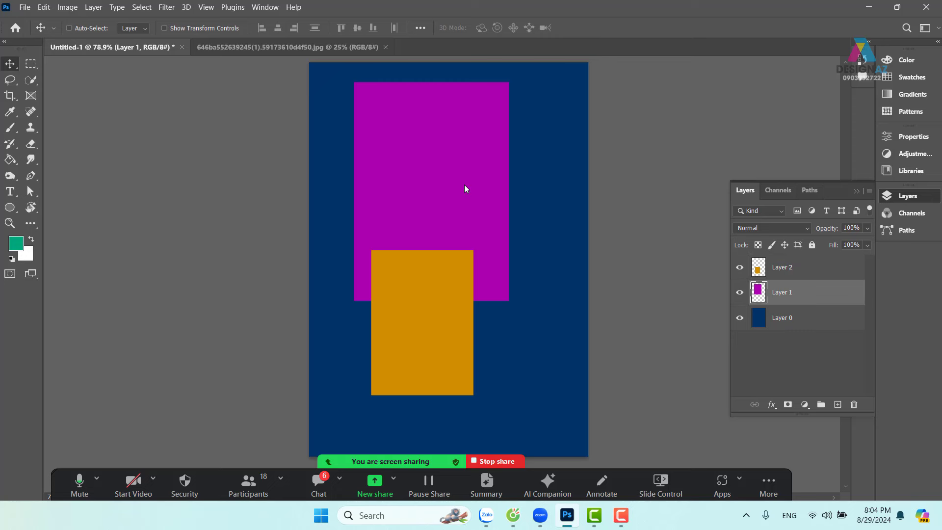
key("Delete")
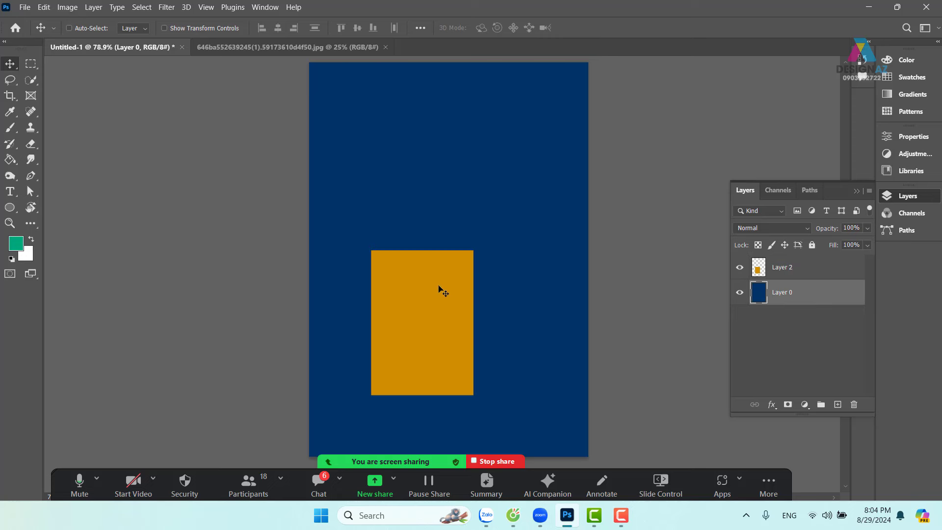
Step: Move orange Layer 2 to the centre of the navy canvas
right_click(427, 277)
left_click(450, 282)
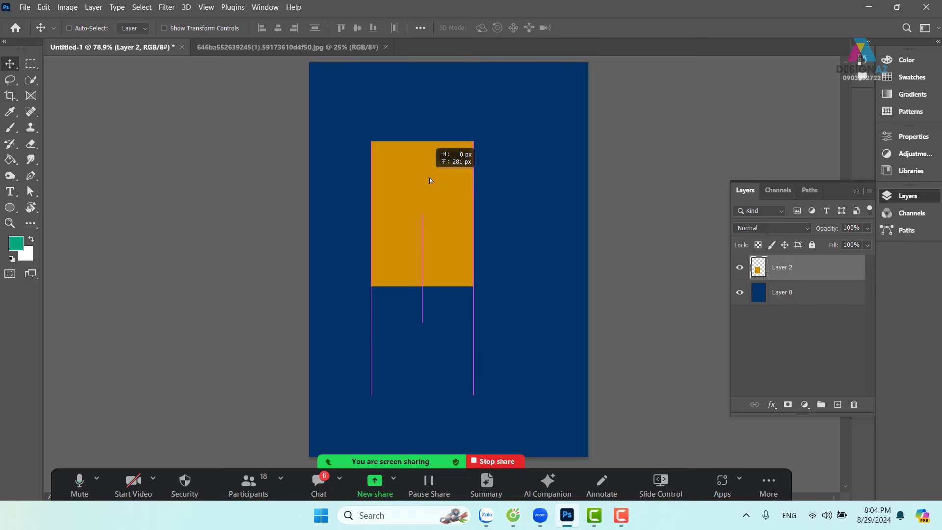
mouse_move(425, 289)
left_mouse_down()
mouse_move(458, 226)
mouse_move(454, 235)
left_mouse_up()
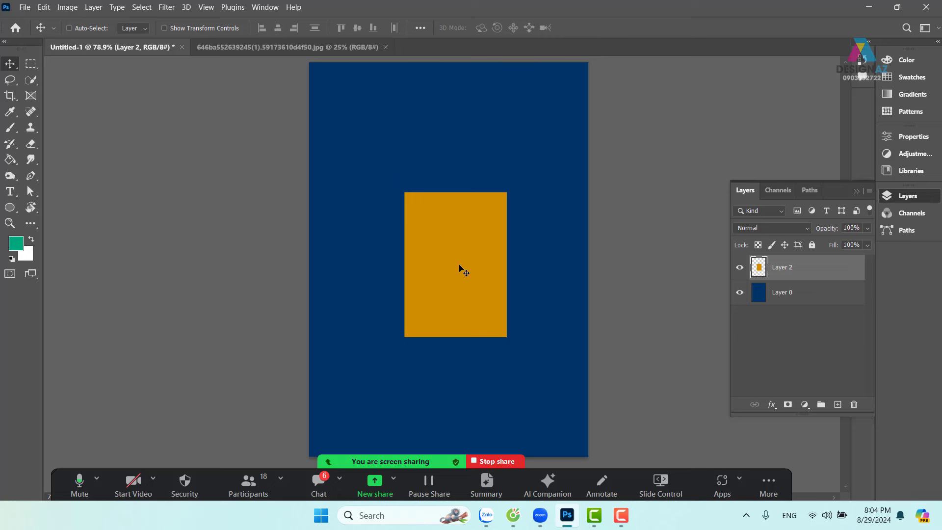
left_click_drag(458, 270, 449, 274)
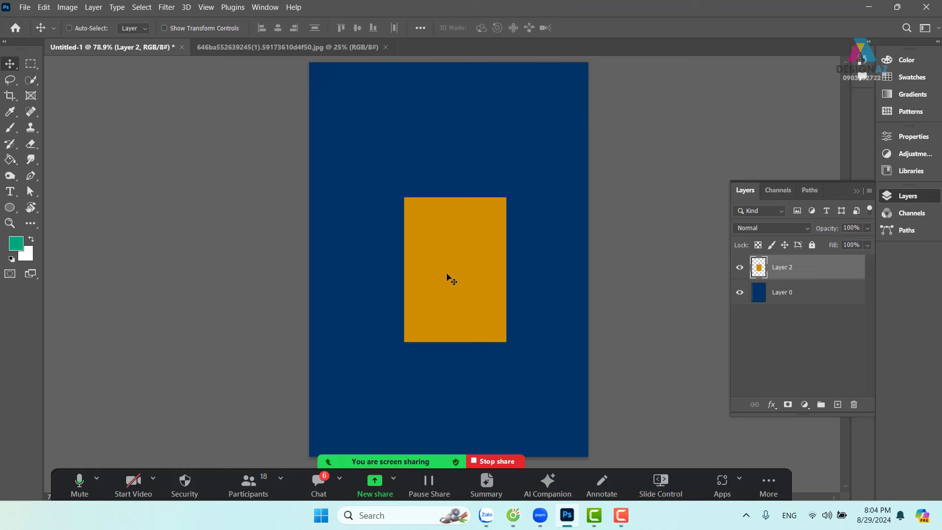
key("ctrl+j")
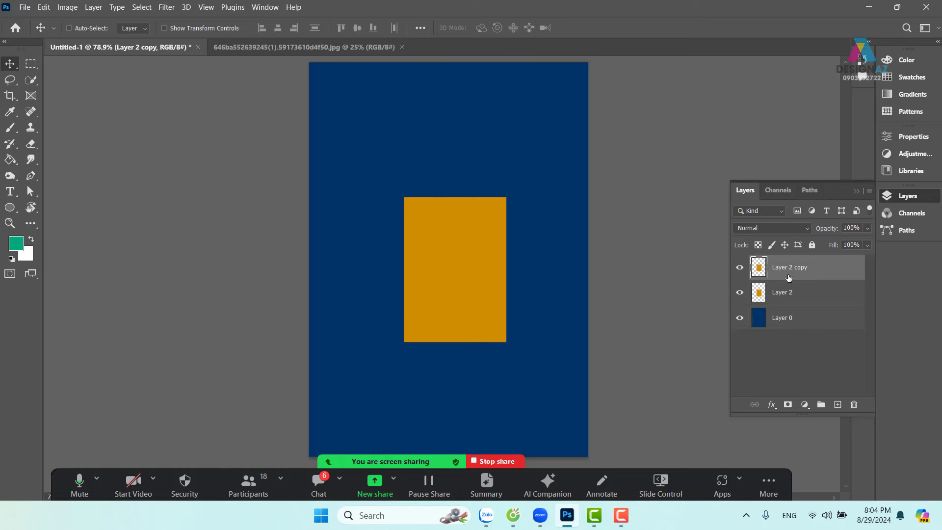
left_click_drag(508, 278, 521, 195)
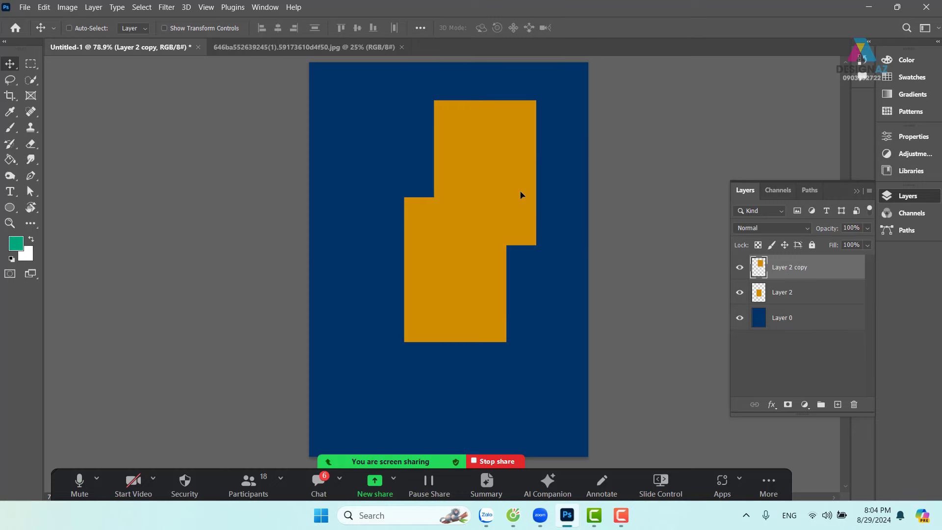
key("Delete")
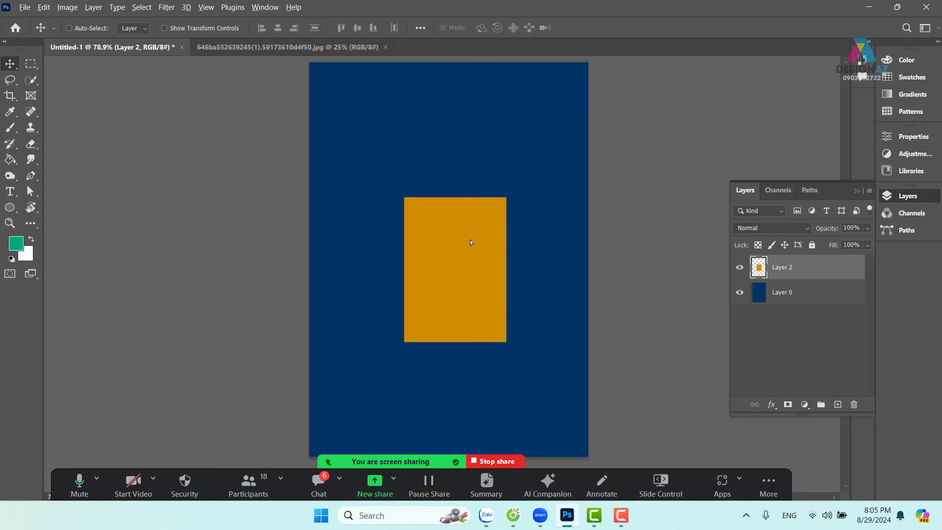
left_click_drag(469, 239, 549, 164)
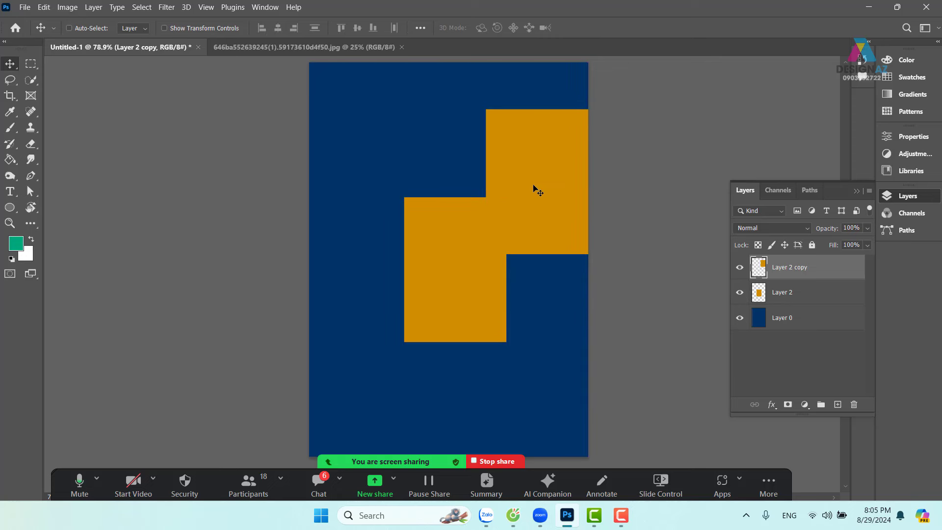
key("Delete")
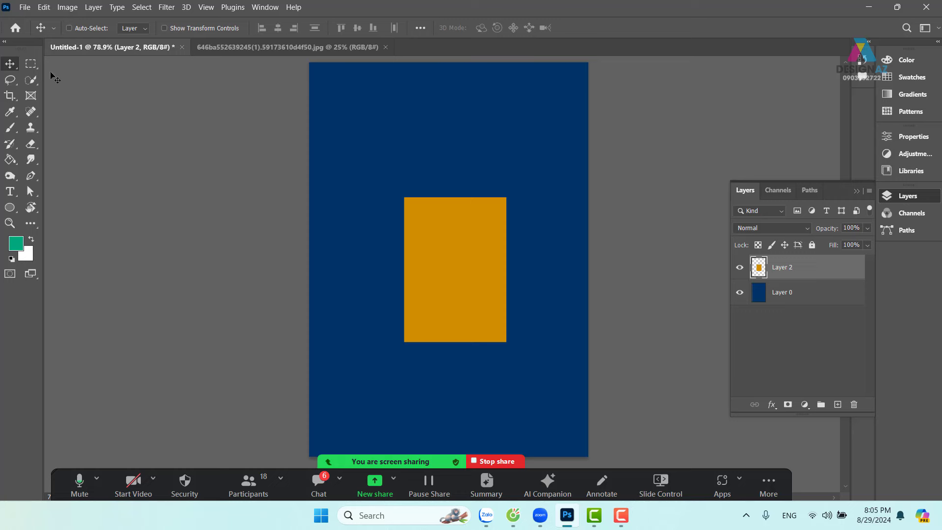
Step: Save the untitled design to the Desktop as the Photoshop file bt1.psd
left_click(25, 7)
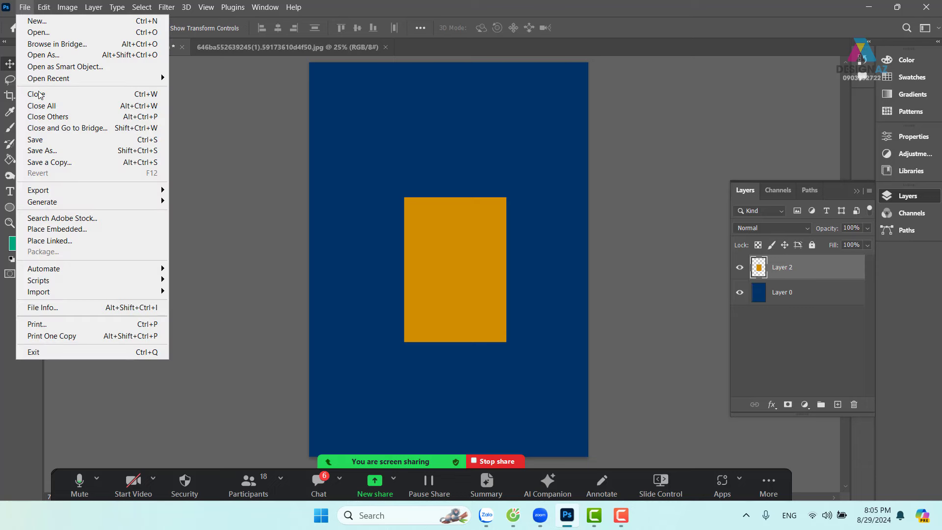
left_click(57, 141)
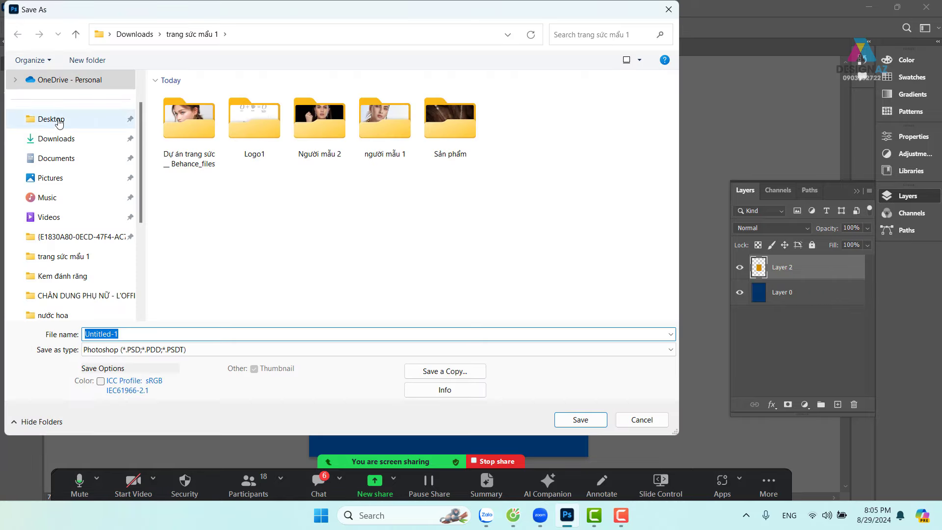
left_click(54, 118)
left_click(144, 334)
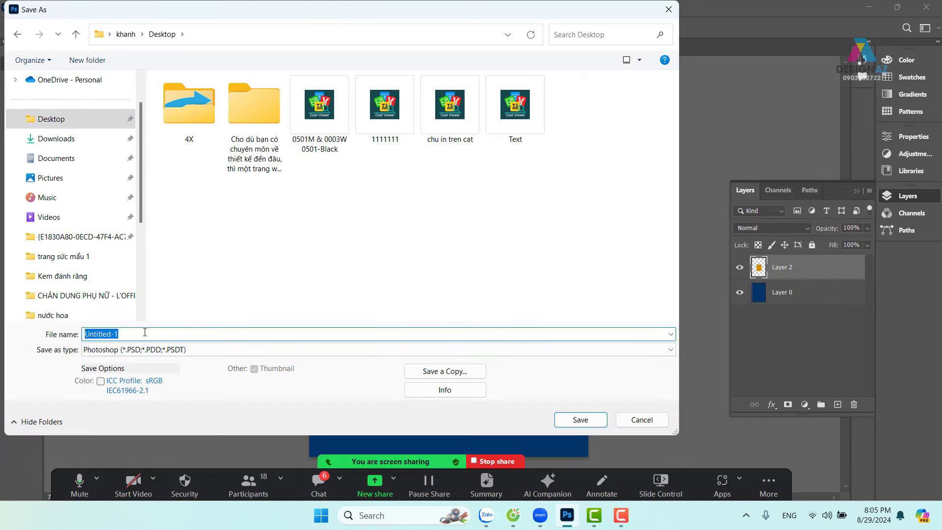
type("bt1")
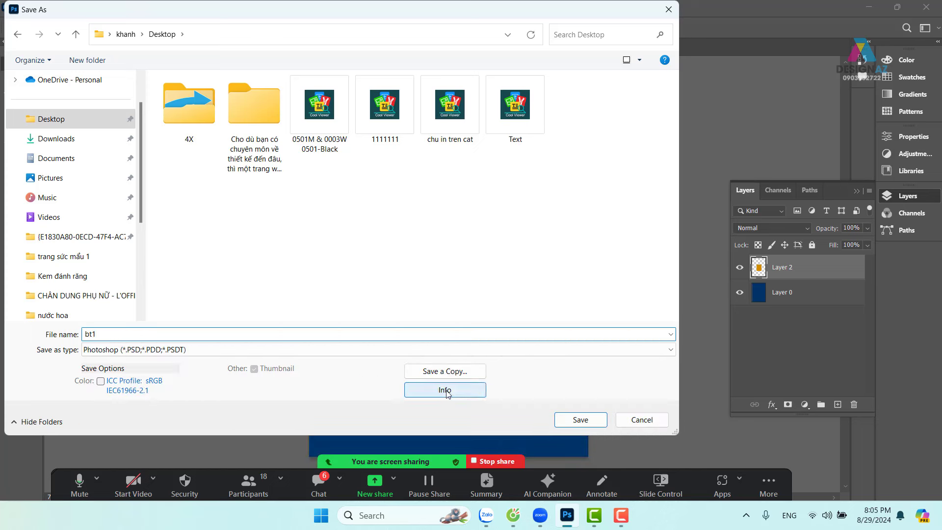
left_click(595, 419)
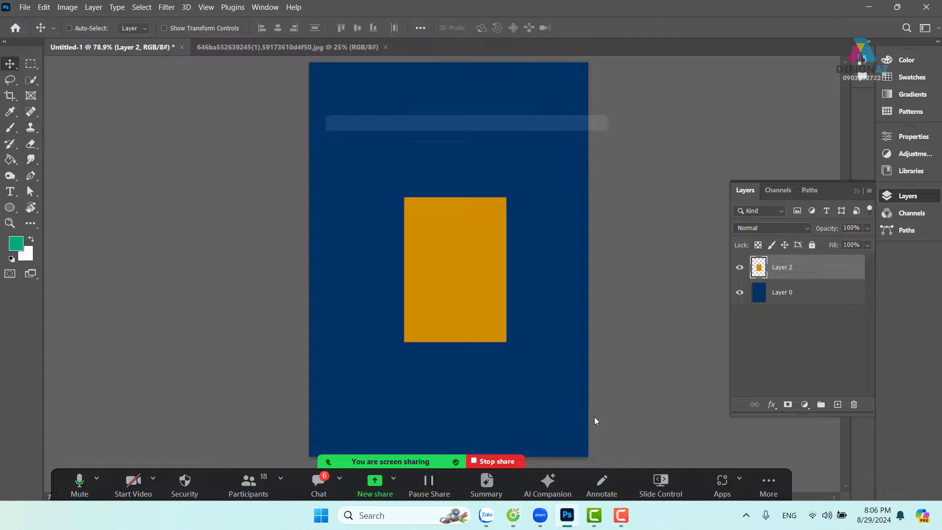
left_click(598, 147)
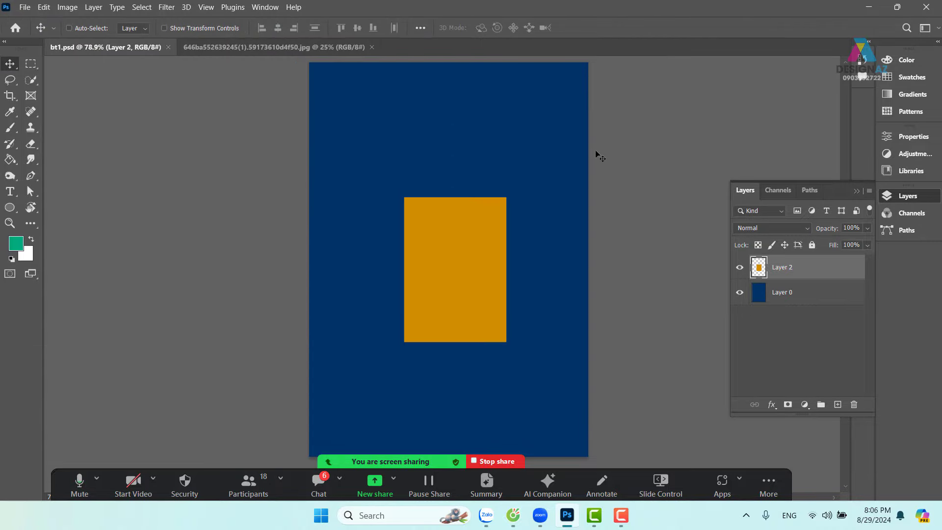
Step: Select Layer 2, the orange rectangle's layer, from the canvas layer list
left_click(24, 8)
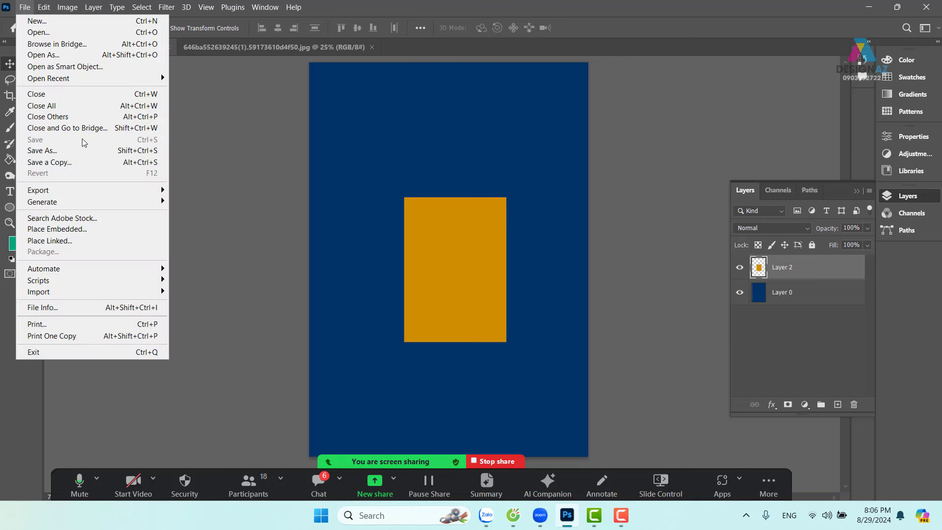
left_click(523, 240)
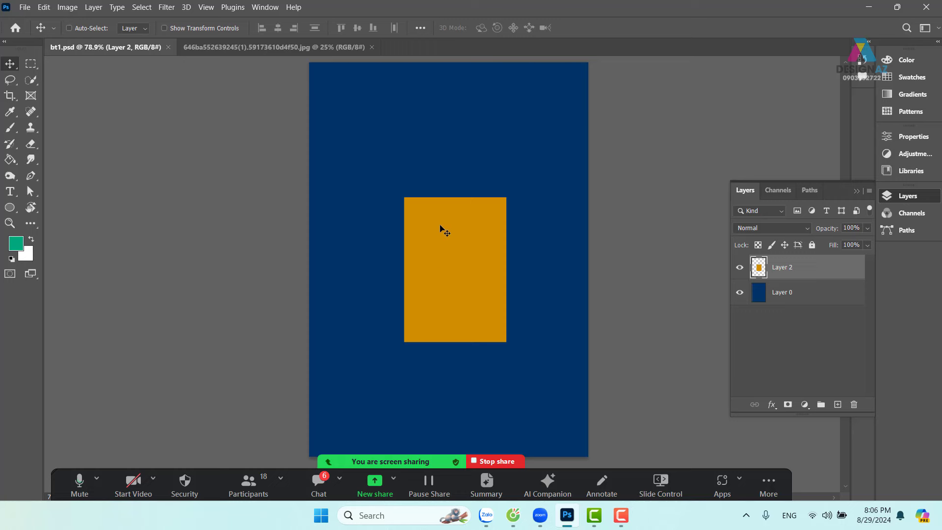
right_click(441, 226)
left_click(452, 232)
Step: Save a copy of the document to the Desktop named 4444444
left_click(25, 7)
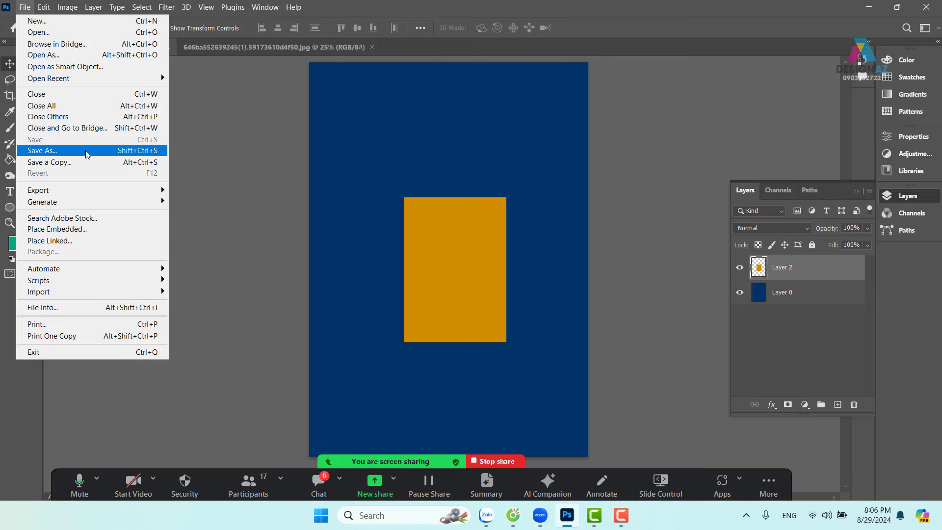
left_click(87, 152)
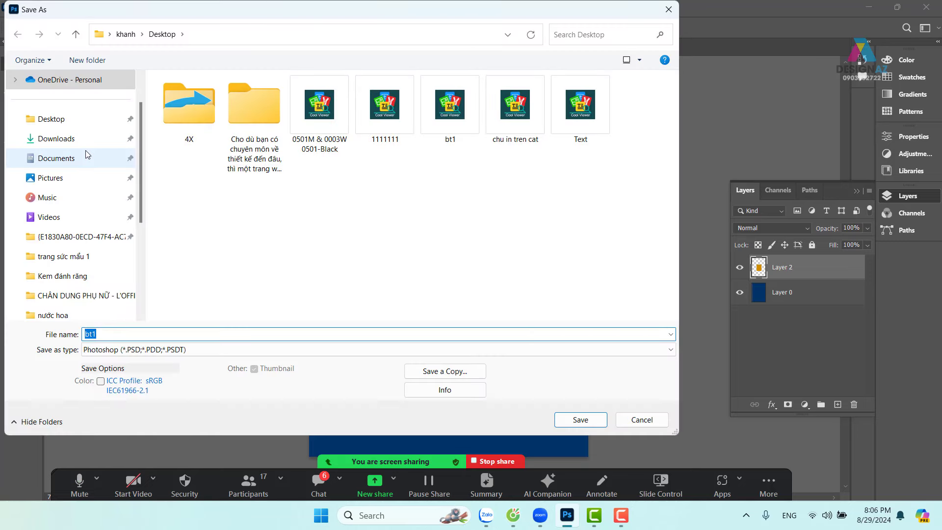
left_click(457, 375)
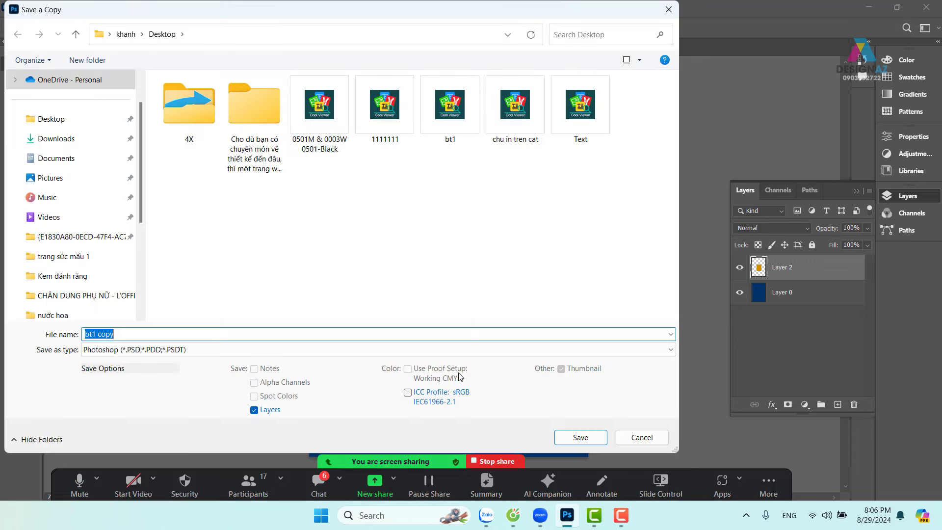
left_click(134, 330)
key("ctrl+a")
type("444")
type("44")
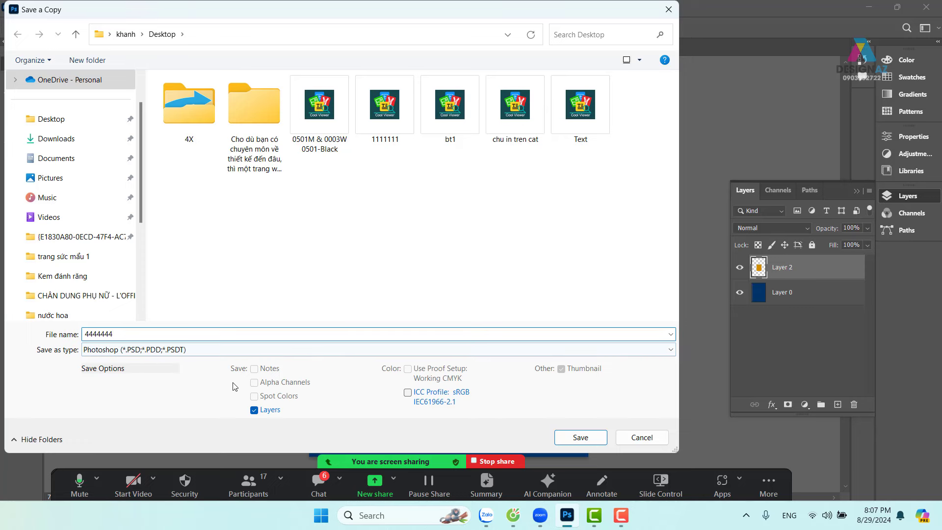
left_click(595, 442)
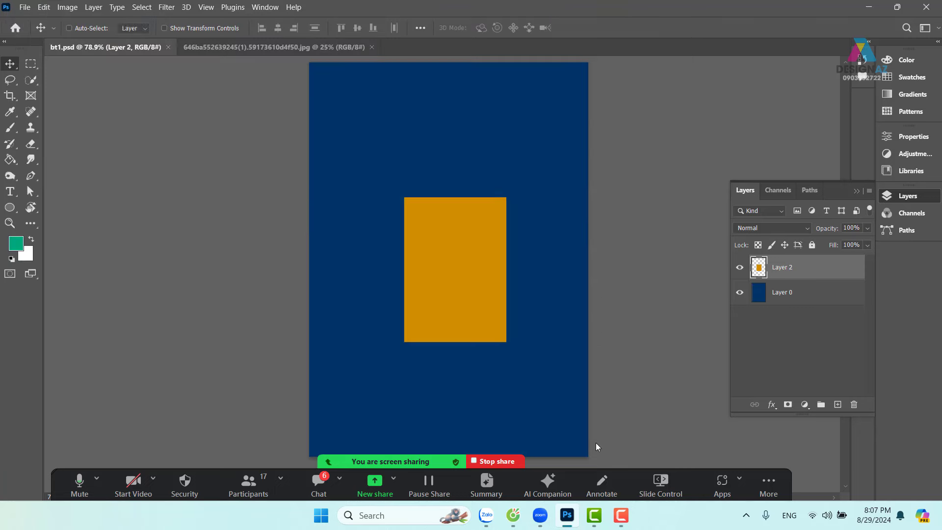
Step: Finish the 4444444 copy, then close the pink gradient image and bt1.psd
left_click(620, 142)
left_click(269, 47)
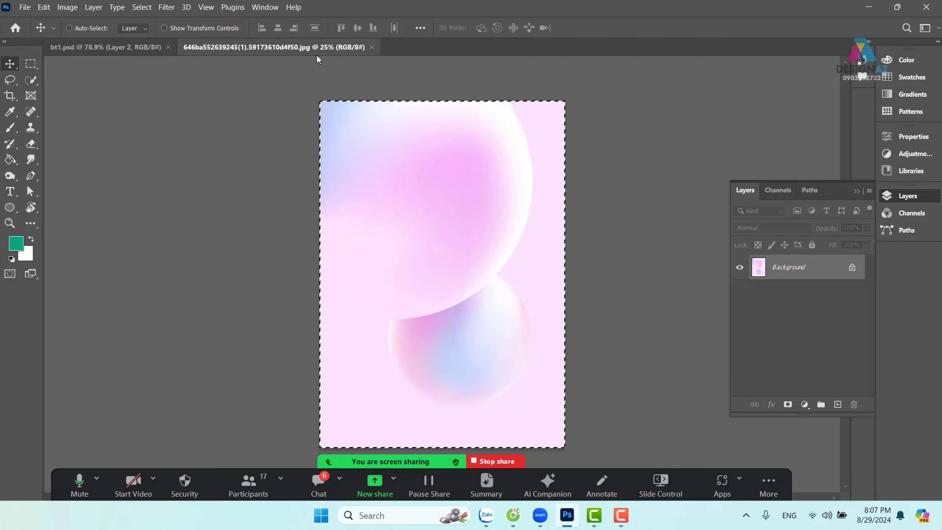
left_click(372, 47)
left_click(168, 47)
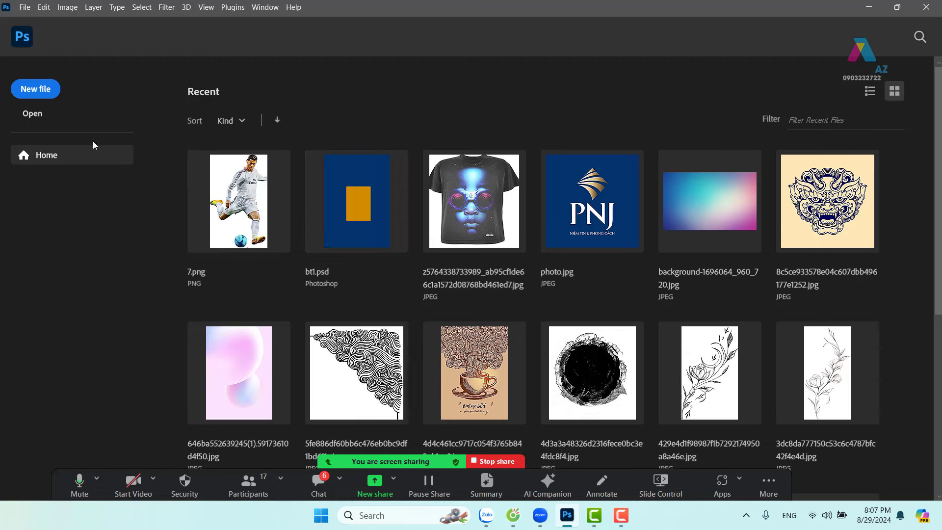
Step: Open 4444444.psd from the Desktop
left_click(44, 117)
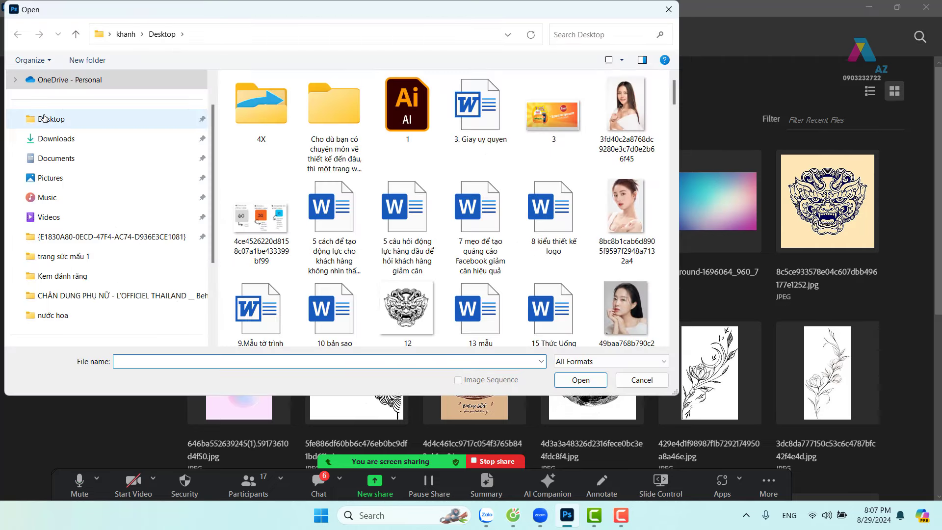
scroll(392, 226, "down", 5)
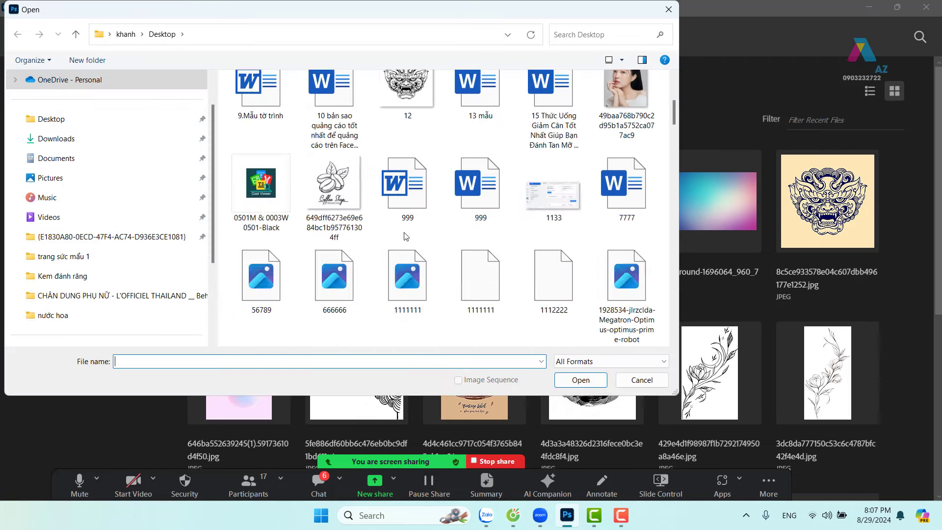
scroll(397, 231, "down", 2)
scroll(404, 235, "down", 5)
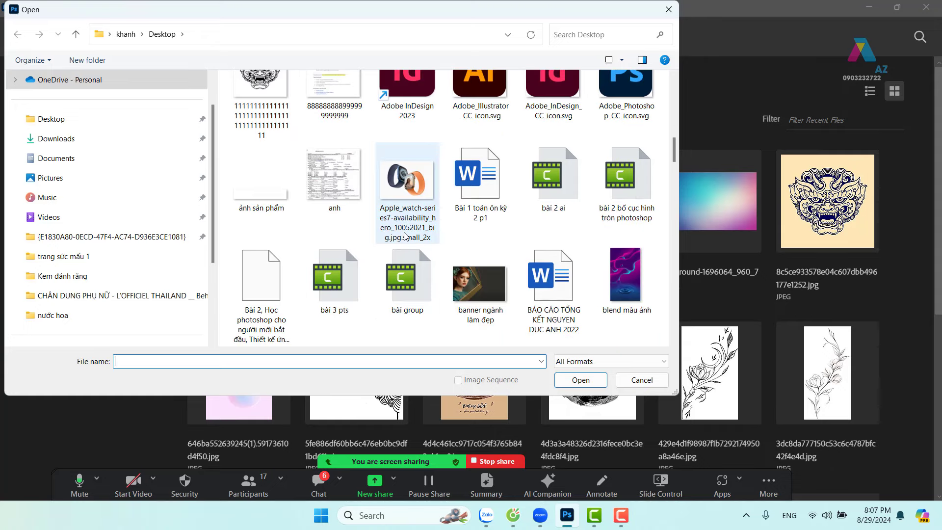
left_click(412, 181)
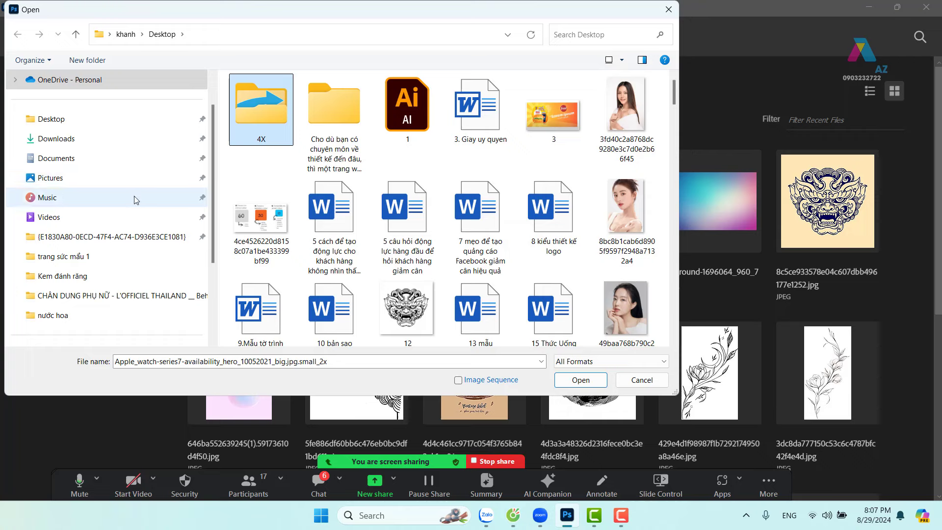
key("4")
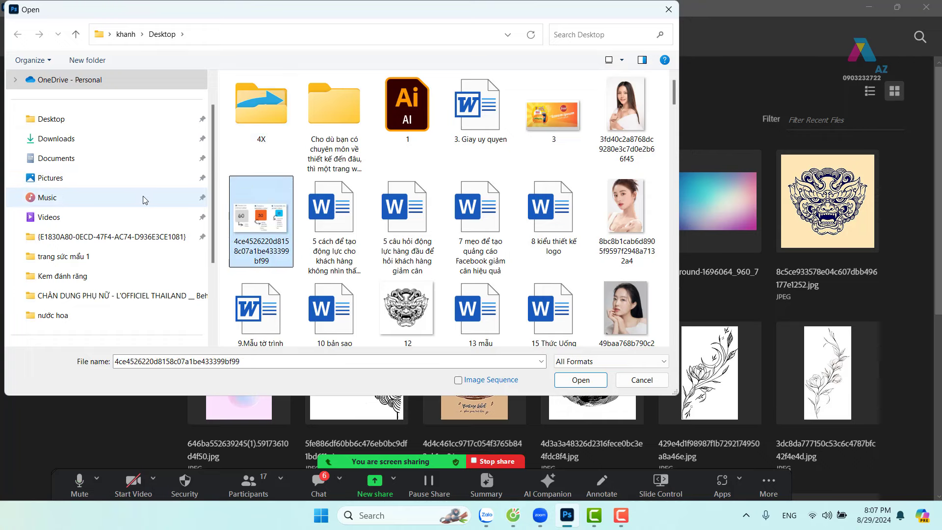
key("4")
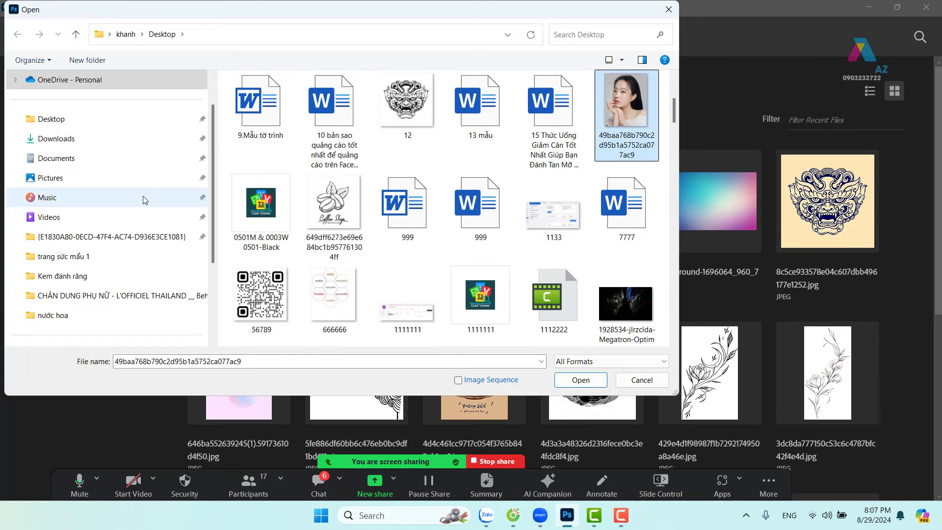
key("4")
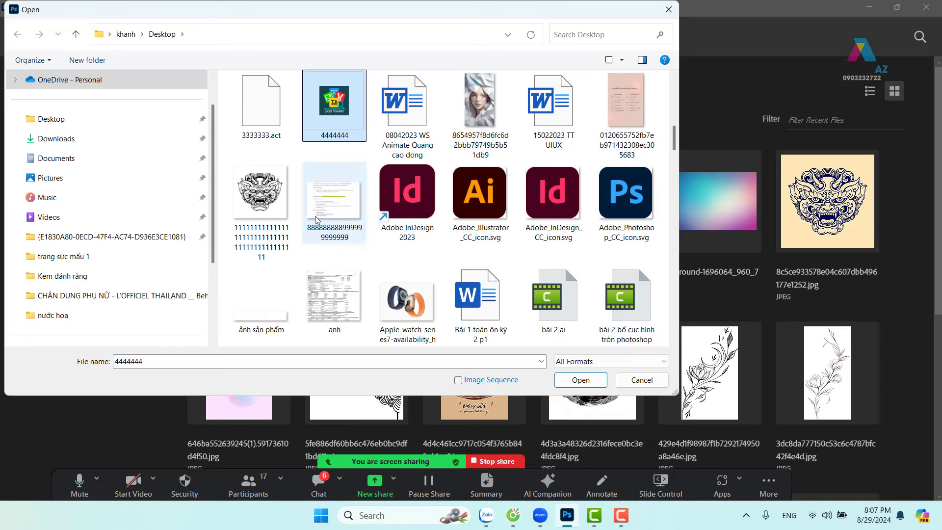
left_click(574, 381)
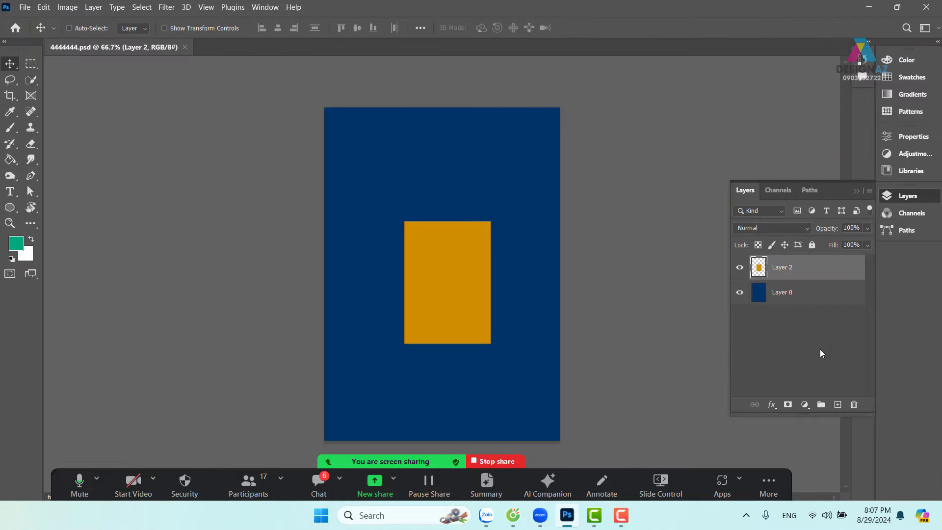
Step: Save a '4444444 copy' JPEG copy at Quality 12, progressive
left_click(852, 293)
left_click(851, 267)
left_click(24, 7)
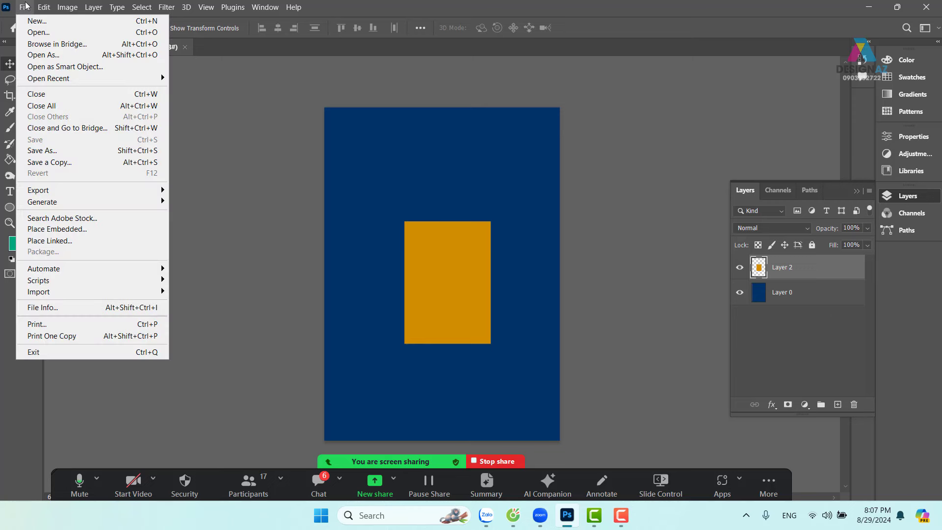
left_click(51, 156)
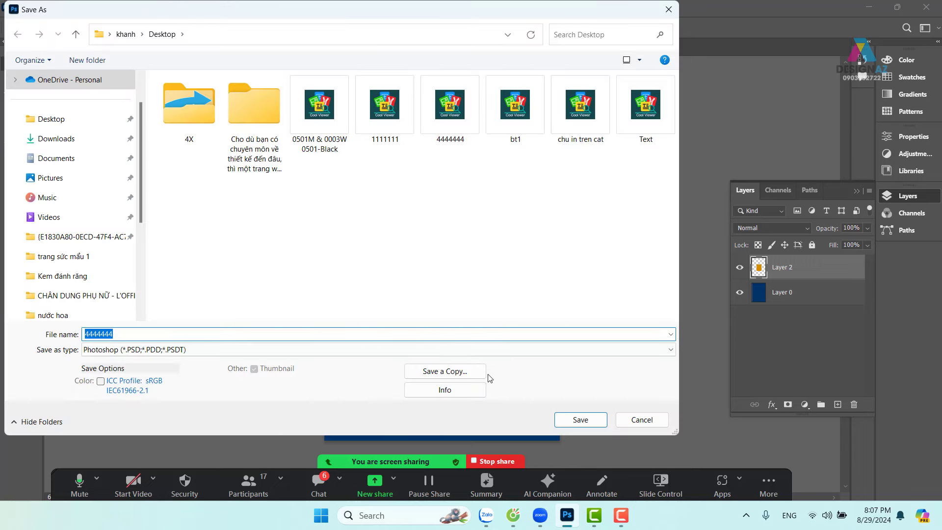
left_click(475, 374)
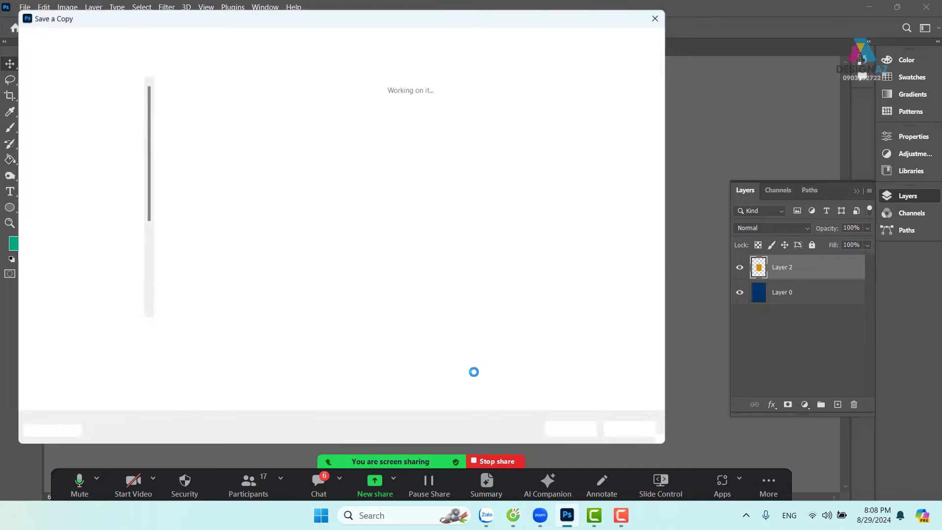
left_click(395, 349)
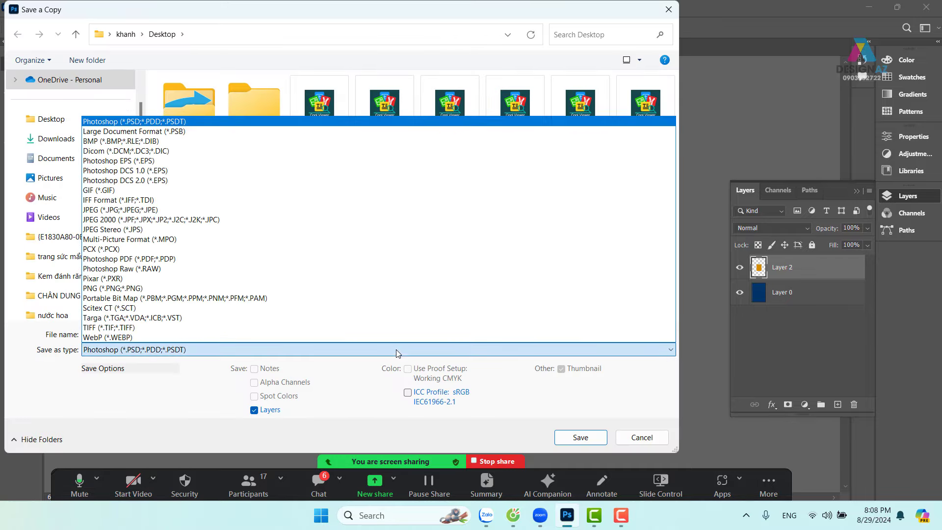
key("j")
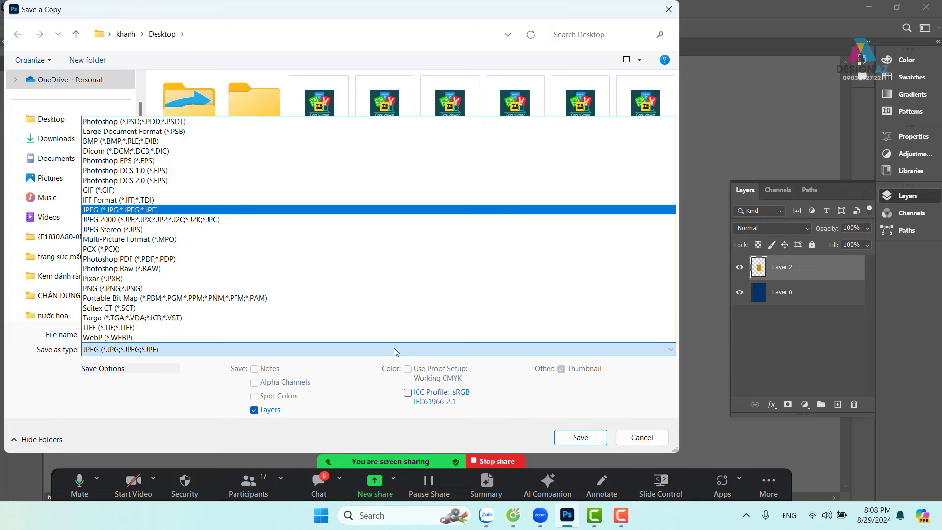
key("Return")
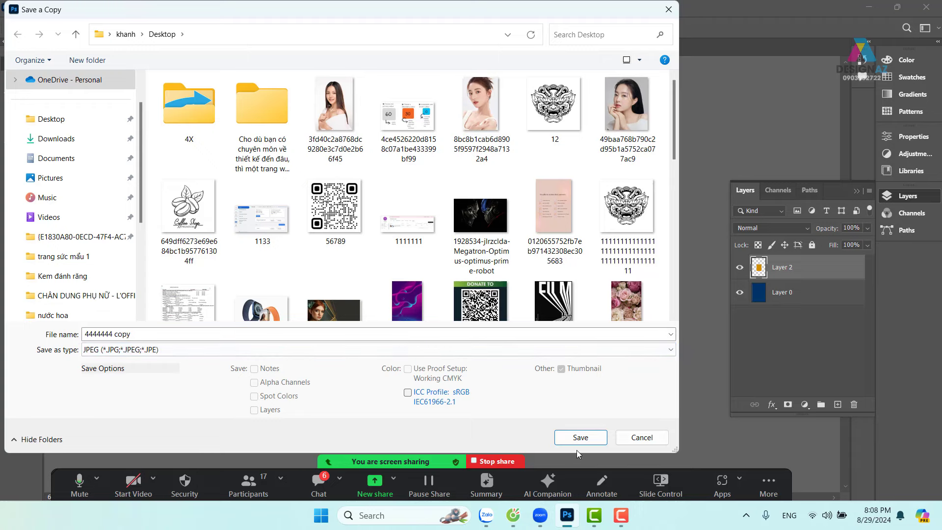
left_click(580, 437)
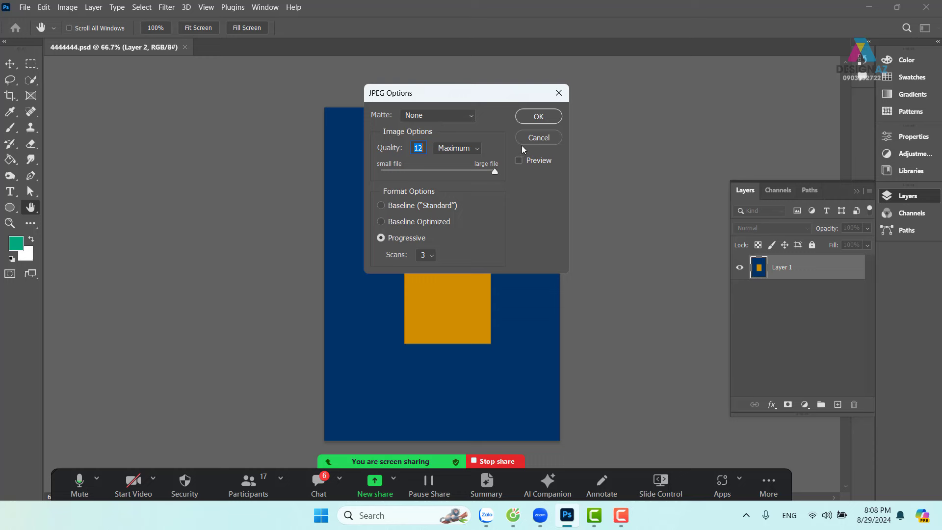
left_click(550, 117)
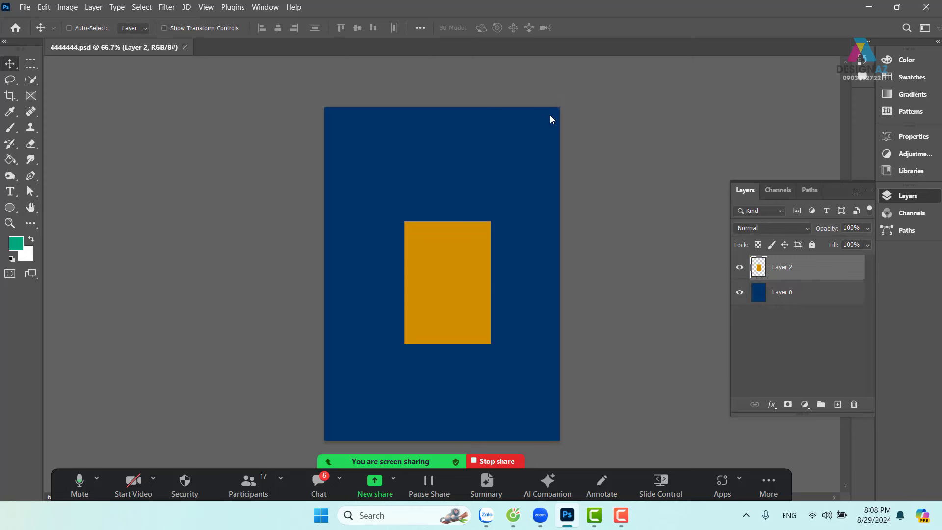
Step: Browse the Desktop files in the Open dialog, then close it without opening anything
key("ctrl+o")
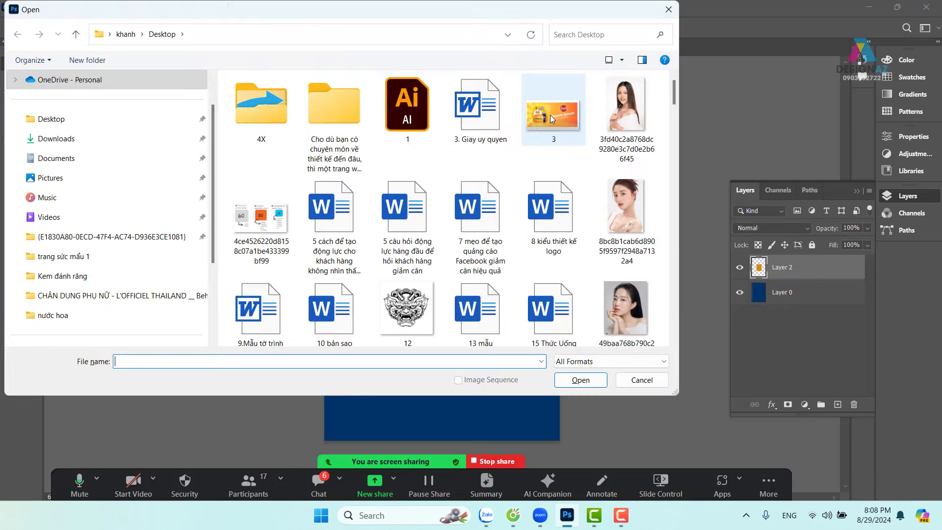
left_click(474, 129)
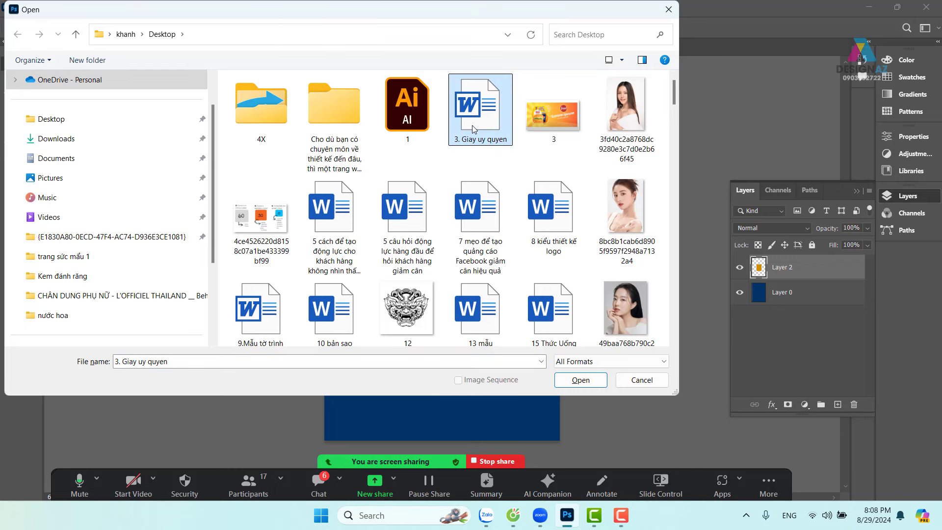
key("4")
key("4")
key("4")
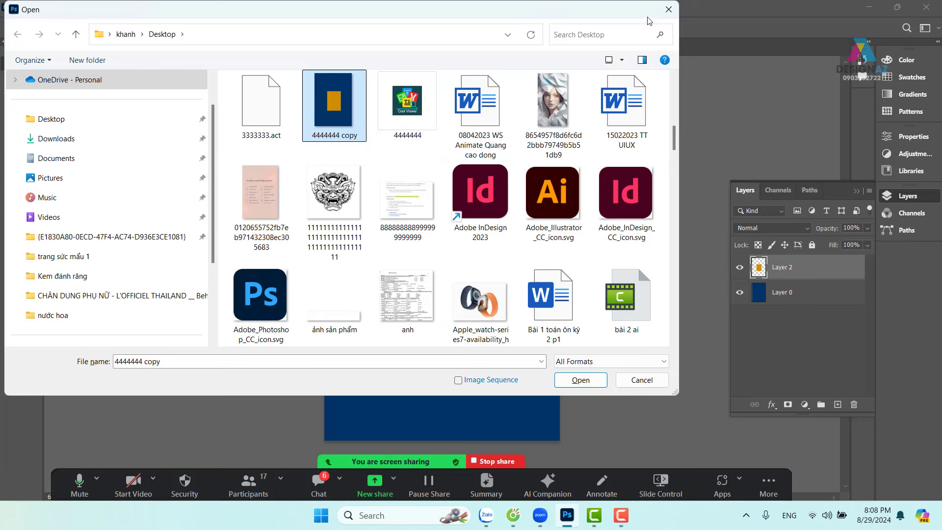
left_click(668, 9)
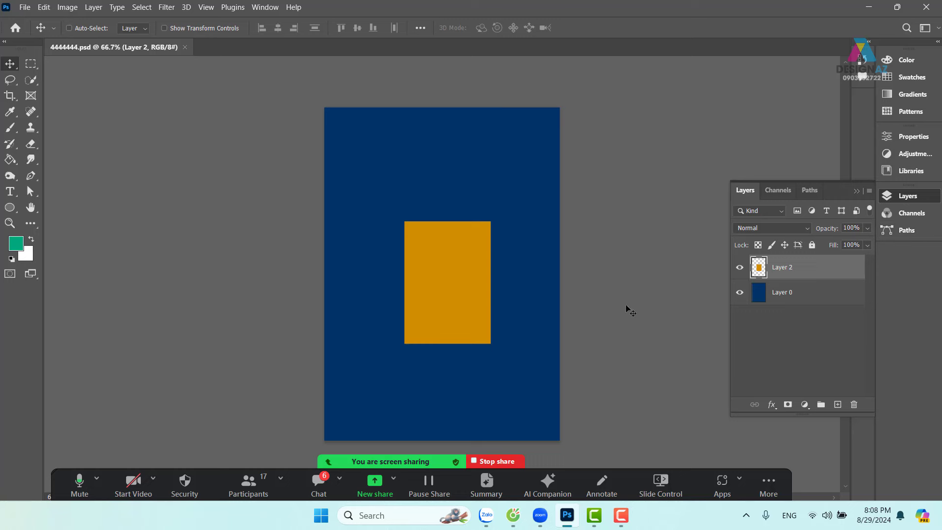
Step: Set Layer 2 to 100% opacity and duplicate its rectangle up and to the right
right_click(471, 259)
left_click(489, 266)
left_click(866, 228)
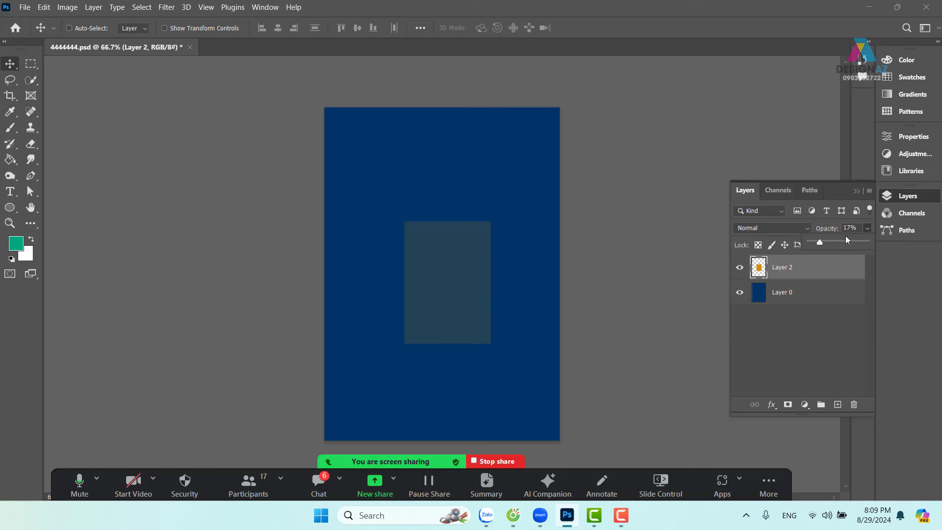
left_click_drag(821, 243, 886, 241)
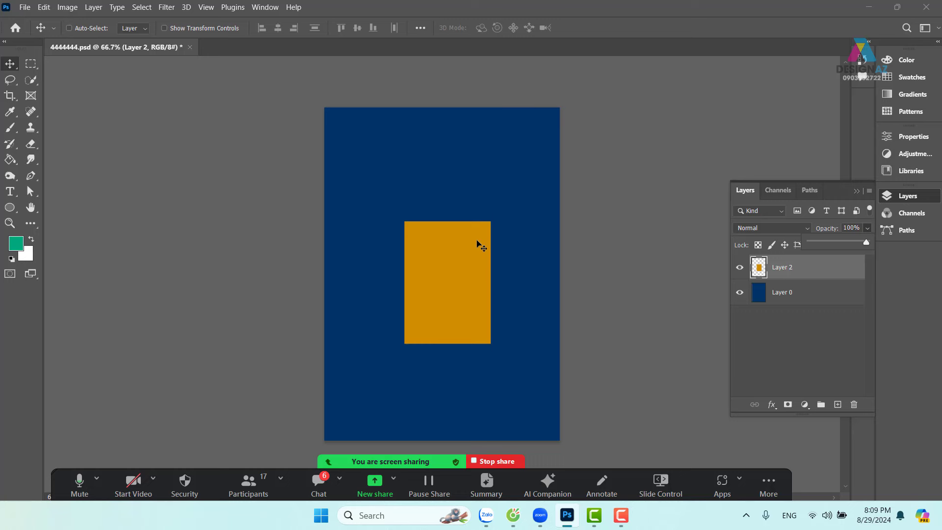
left_click(475, 255)
left_click_drag(446, 294, 483, 225, "alt")
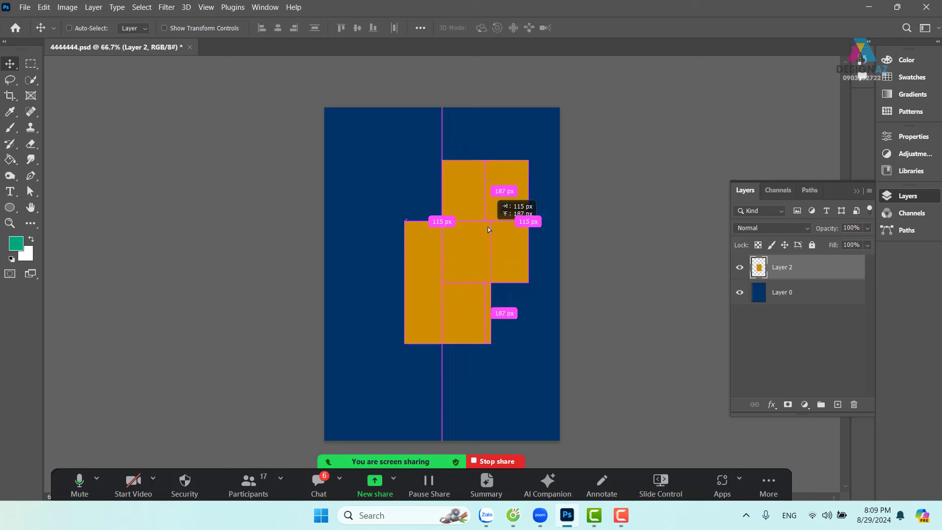
Step: Lower Layer 2 and Layer 2 copy to about half opacity
right_click(477, 312)
left_click(488, 314)
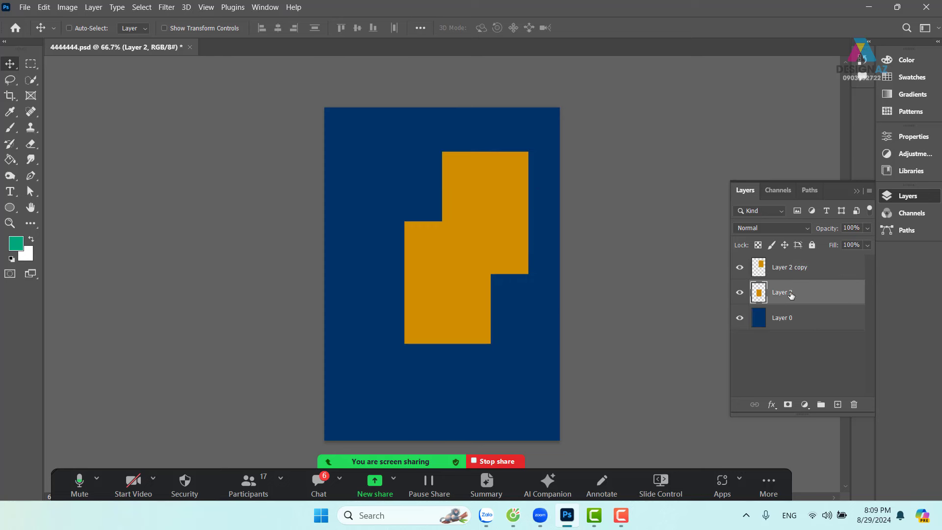
left_click(868, 227)
left_click(839, 242)
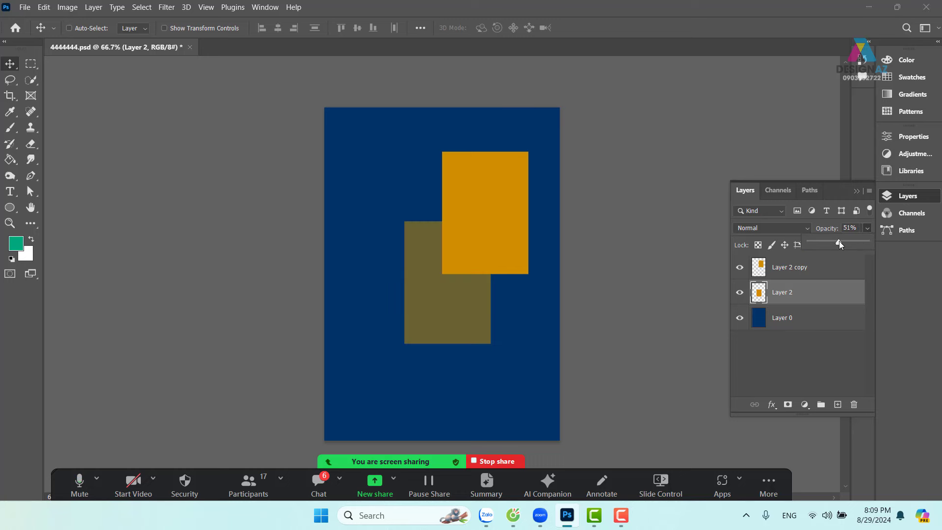
right_click(492, 190)
left_click(510, 196)
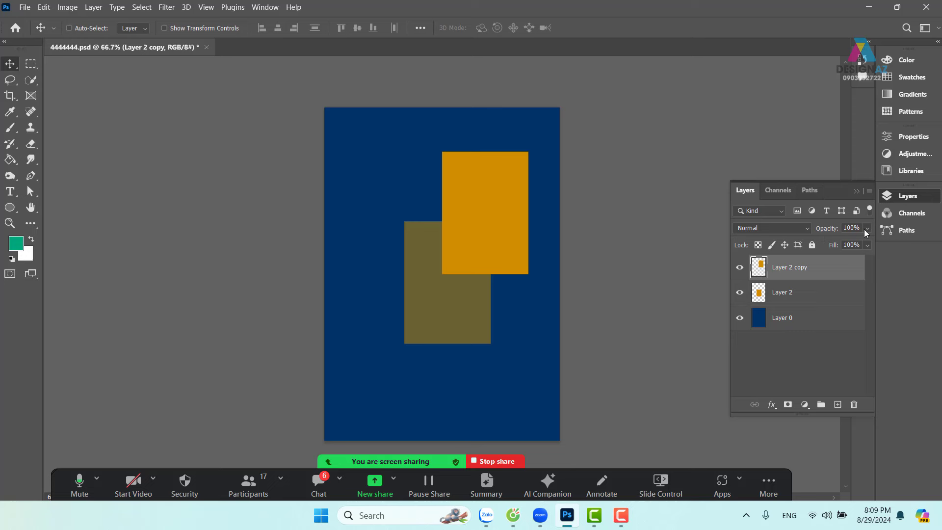
left_click(866, 229)
left_click(837, 241)
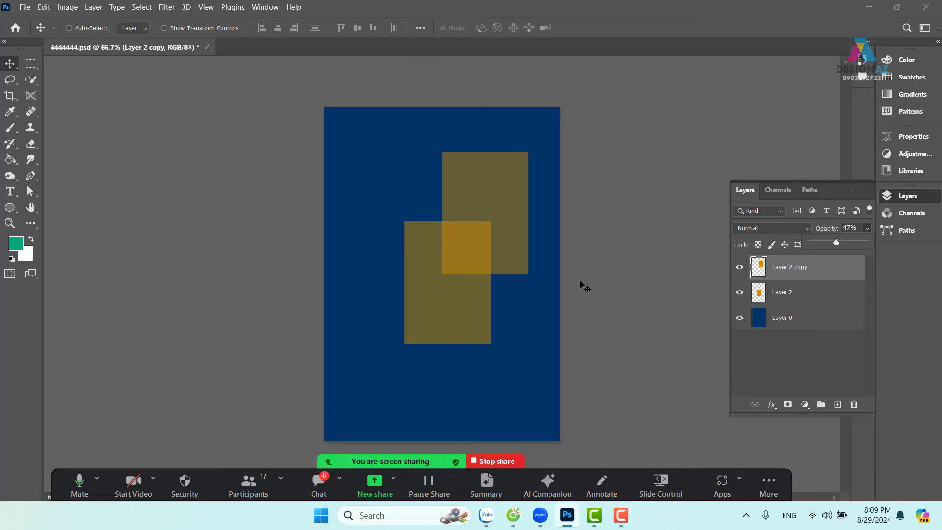
Step: Duplicate the upper rectangle to the lower right and set its opacity to 20
left_click_drag(508, 221, 515, 361)
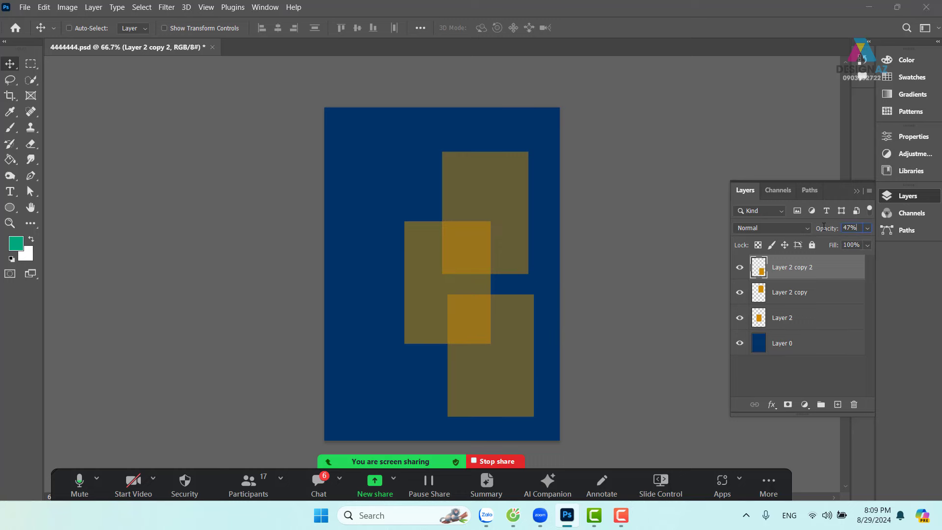
key("Return")
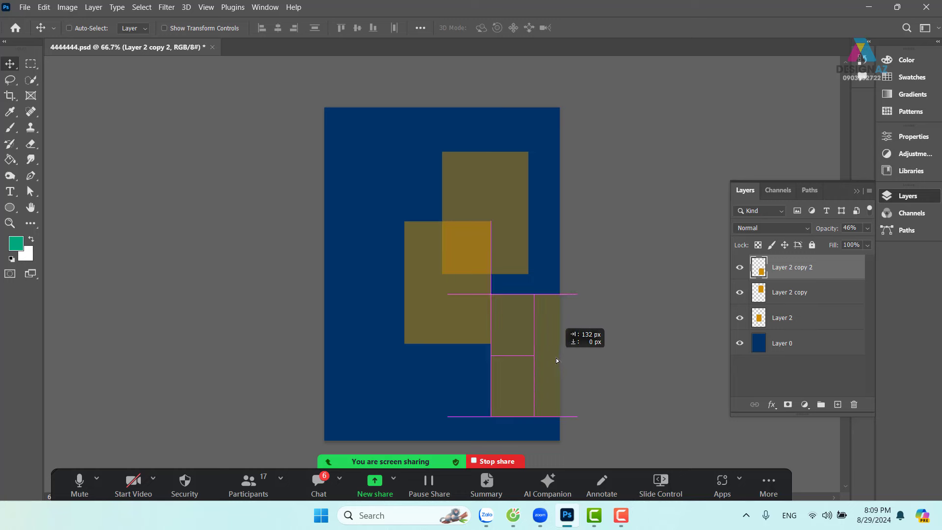
left_click_drag(539, 338, 569, 360)
key("ctrl+z")
left_click(859, 226)
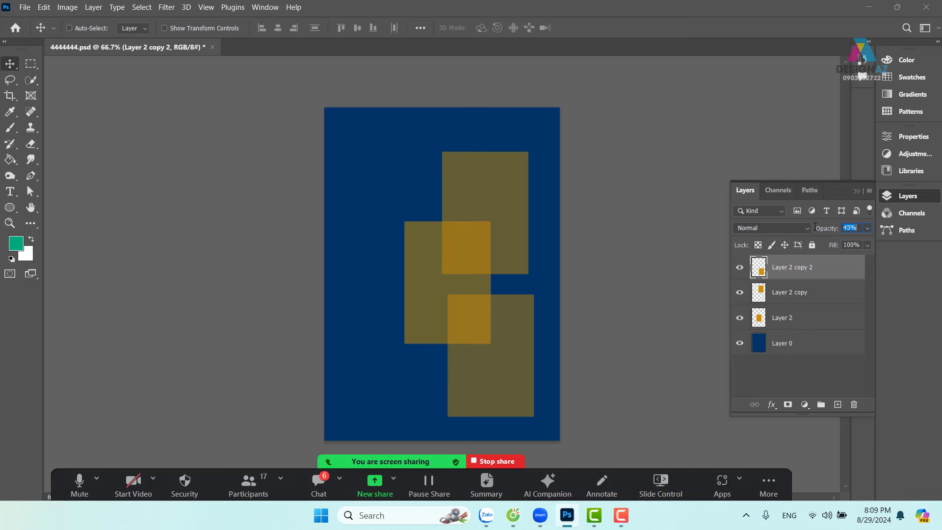
type("20")
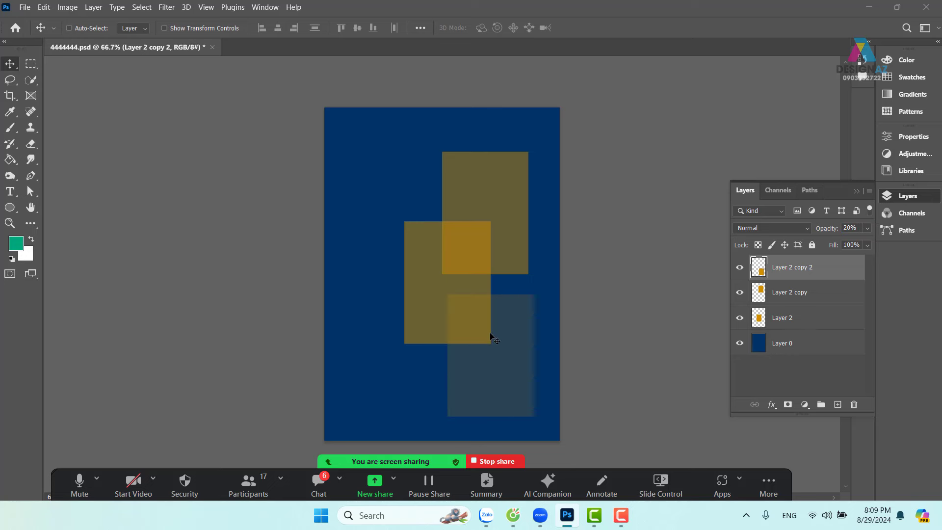
Step: Set Layer 2's opacity to 30% after trying 50% and 80%, then select Layer 2 copy
right_click(435, 307)
left_click(444, 310)
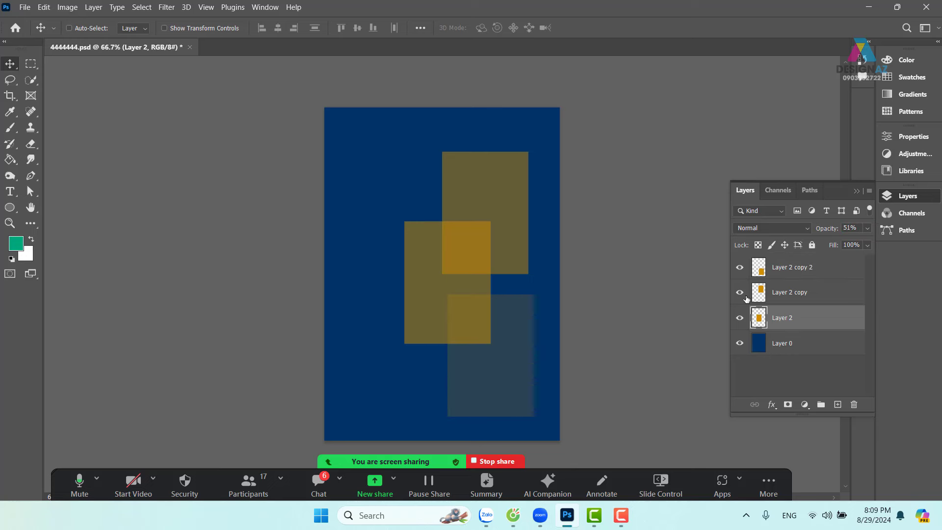
key("3")
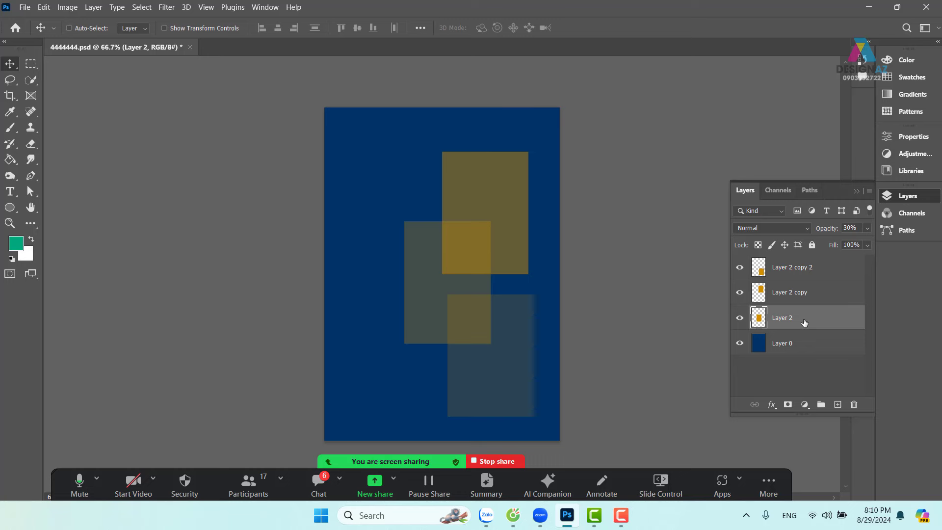
key("5")
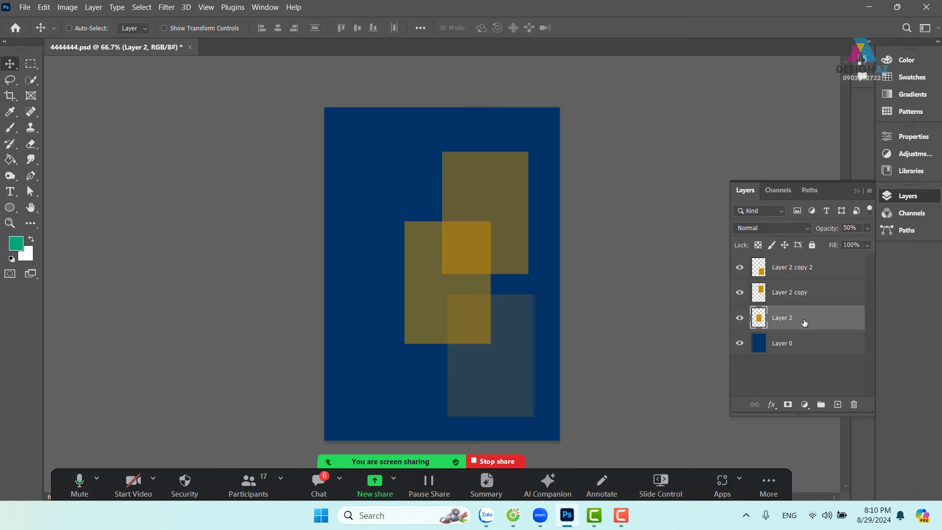
key("6")
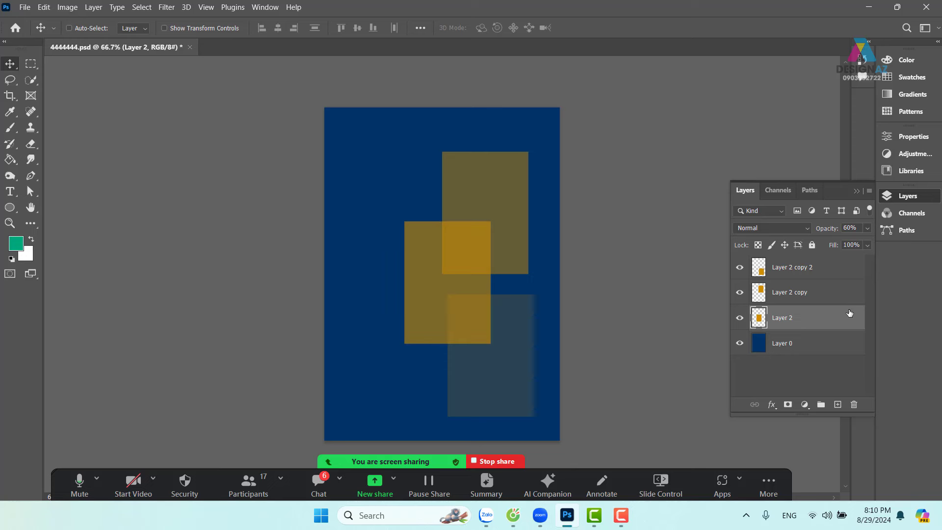
key("8")
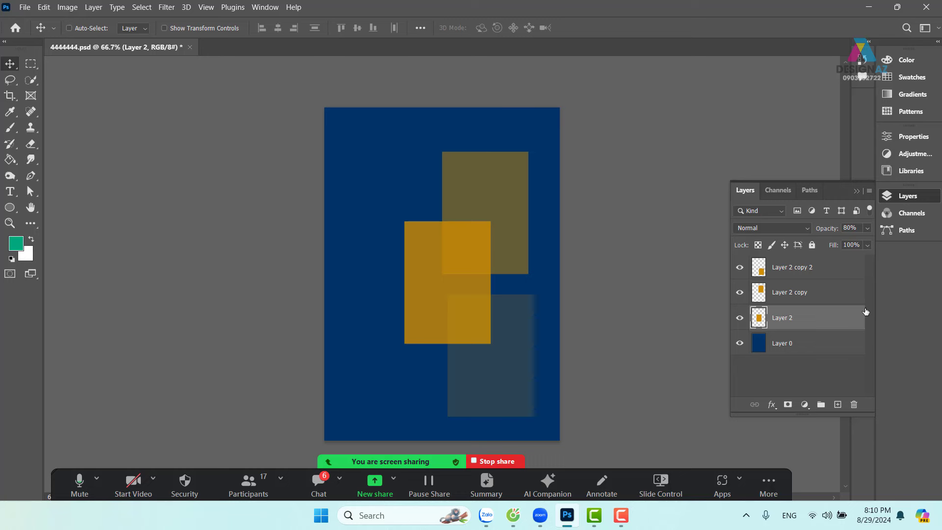
key("3")
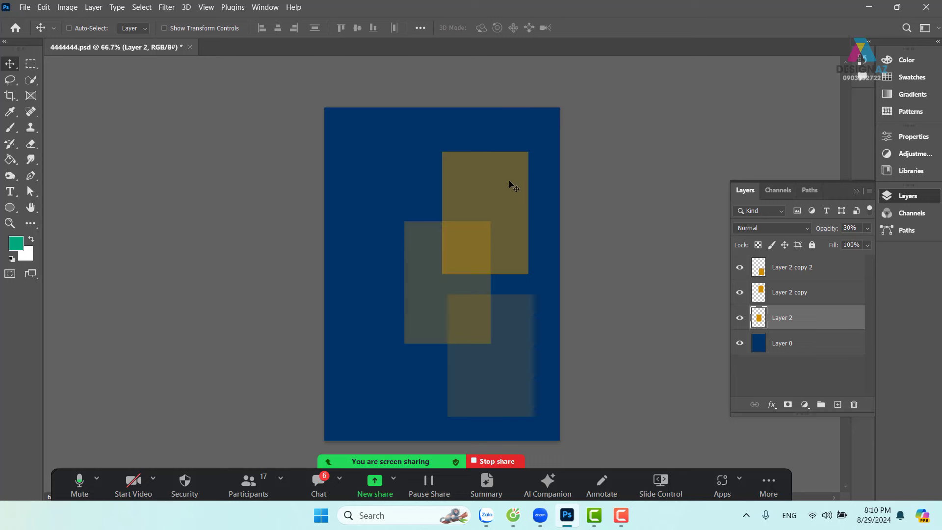
right_click(509, 183)
left_click(538, 190)
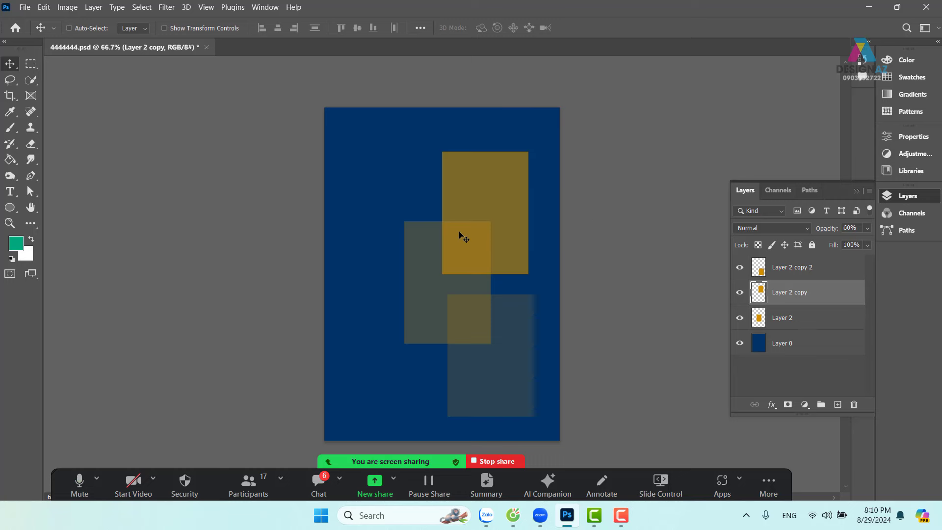
Step: Delete Layer 2 and Layer 2 copy 2, and reposition the remaining Layer 2 copy rectangle
right_click(448, 290)
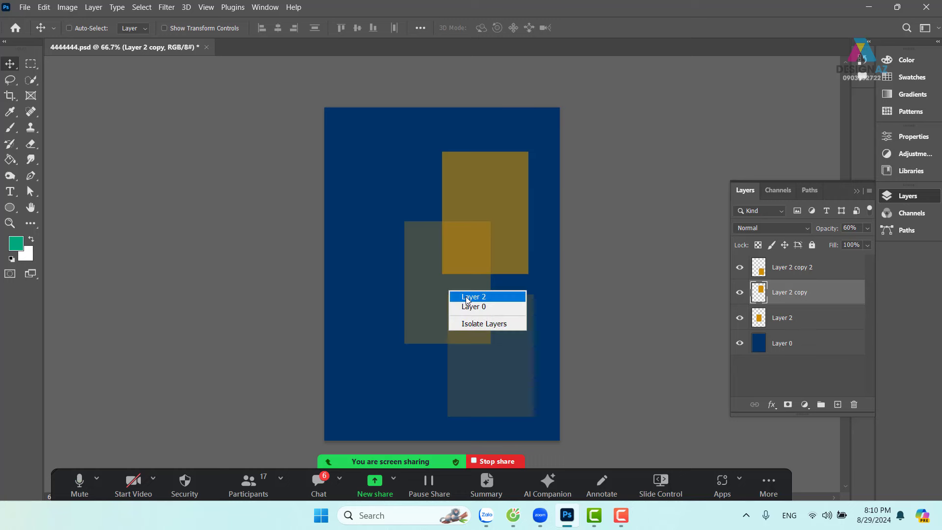
left_click(466, 297)
key("Delete")
right_click(492, 318)
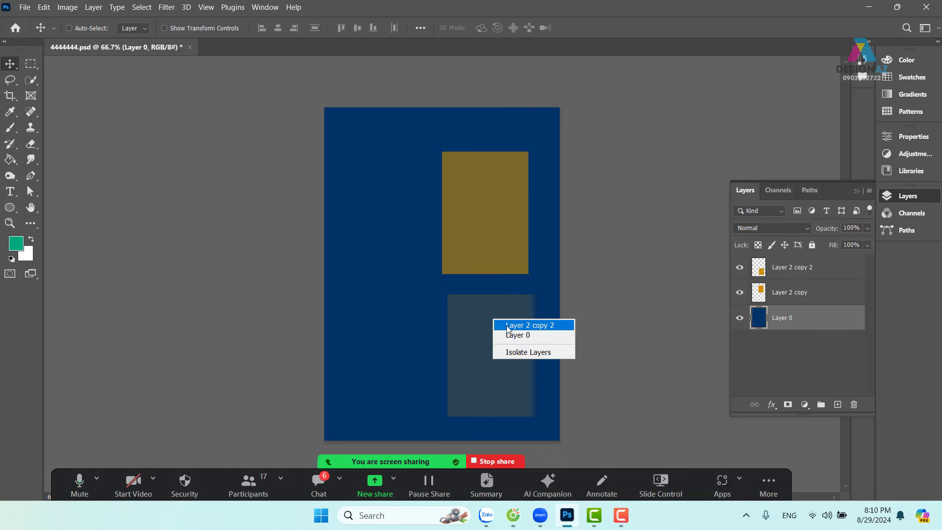
left_click(508, 324)
key("Delete")
right_click(508, 211)
left_click(527, 217)
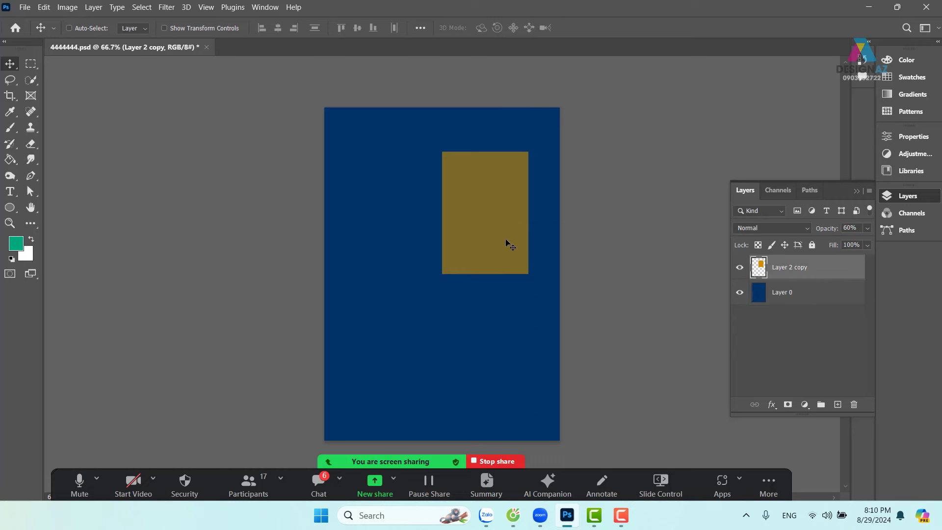
mouse_move(509, 244)
left_mouse_down()
mouse_move(483, 238)
mouse_move(485, 299)
mouse_move(495, 318)
left_mouse_up()
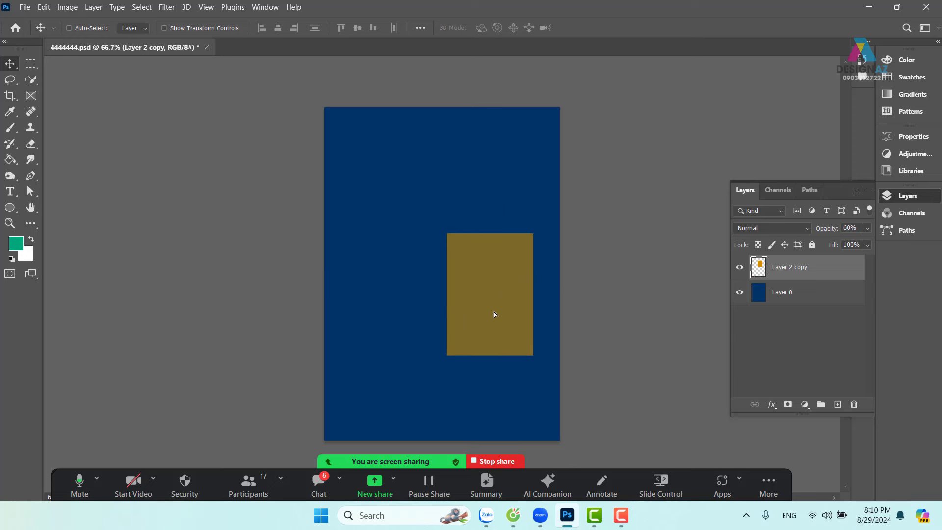
Step: Scale the rectangle up to about 128% and duplicate it toward the upper left
key("ctrl+t")
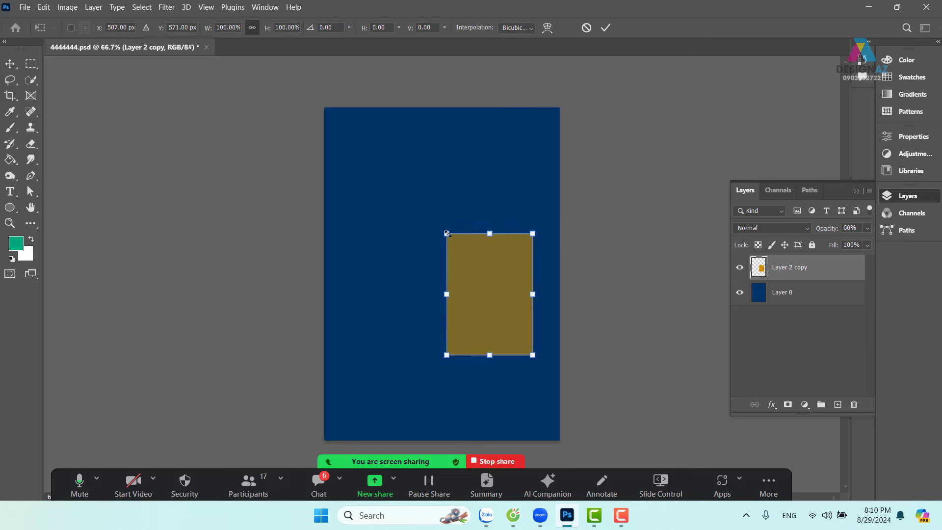
left_click_drag(444, 240, 409, 188)
left_click_drag(466, 256, 482, 276)
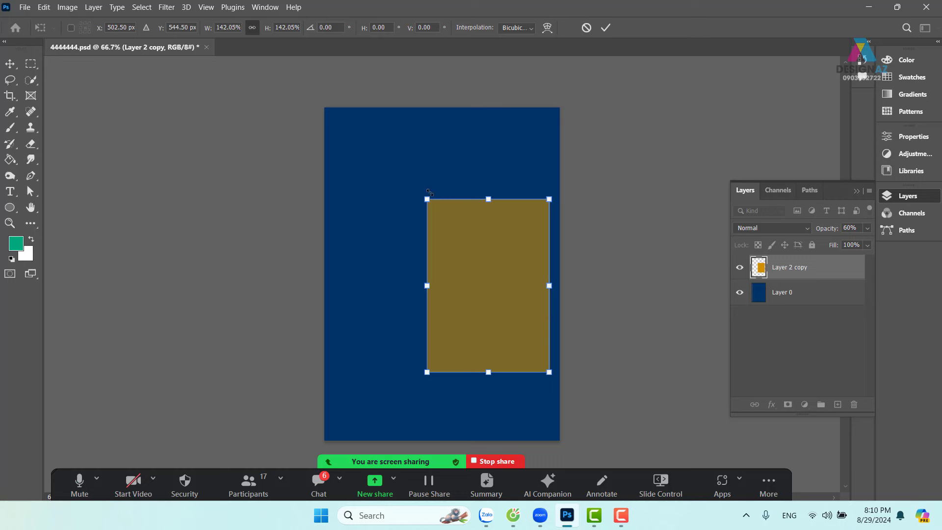
left_click_drag(427, 199, 439, 216)
left_click_drag(485, 256, 488, 247)
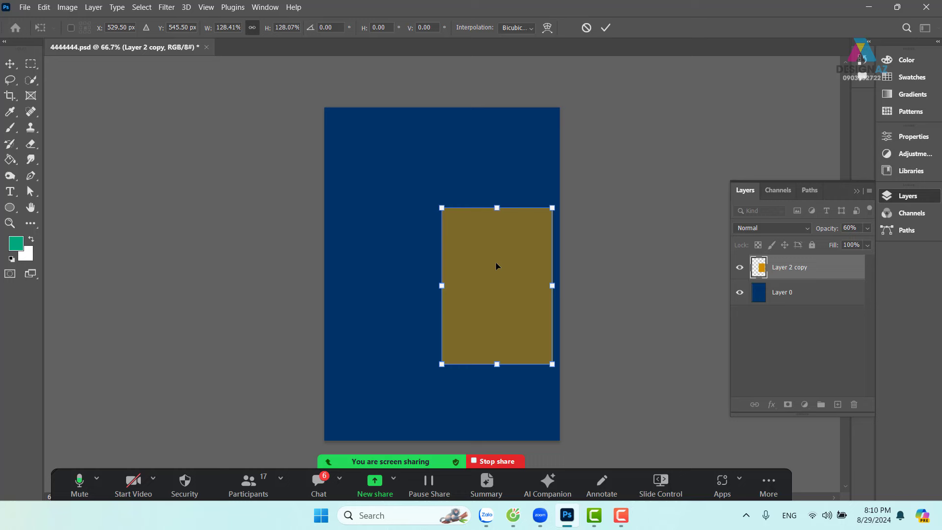
key("Return")
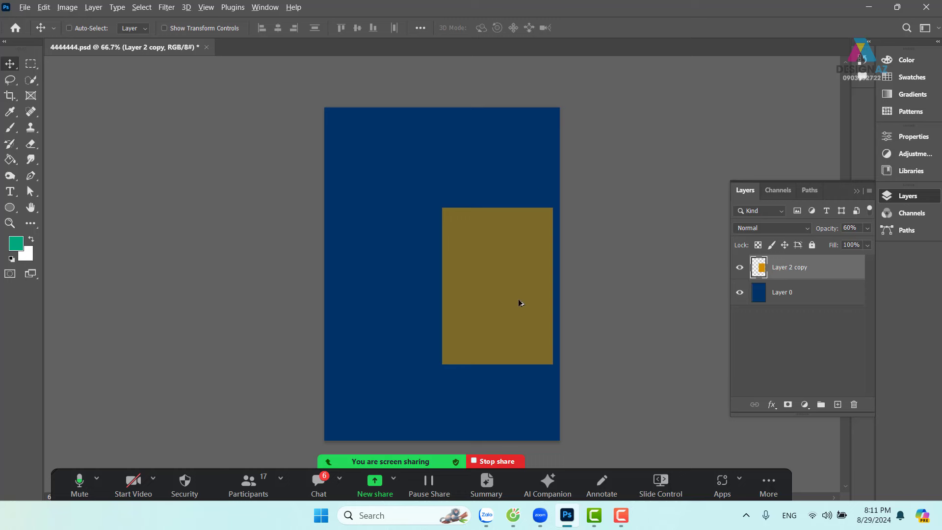
left_click_drag(515, 295, 419, 205)
Step: Shrink the upper-left copy to under half its original size
key("ctrl+t")
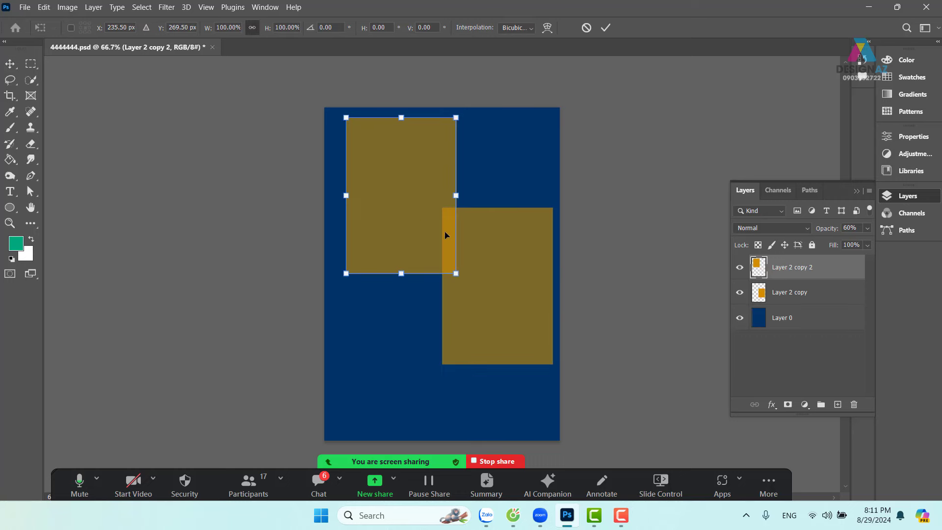
mouse_move(456, 273)
left_mouse_down()
mouse_move(393, 183)
mouse_move(372, 188)
left_mouse_up()
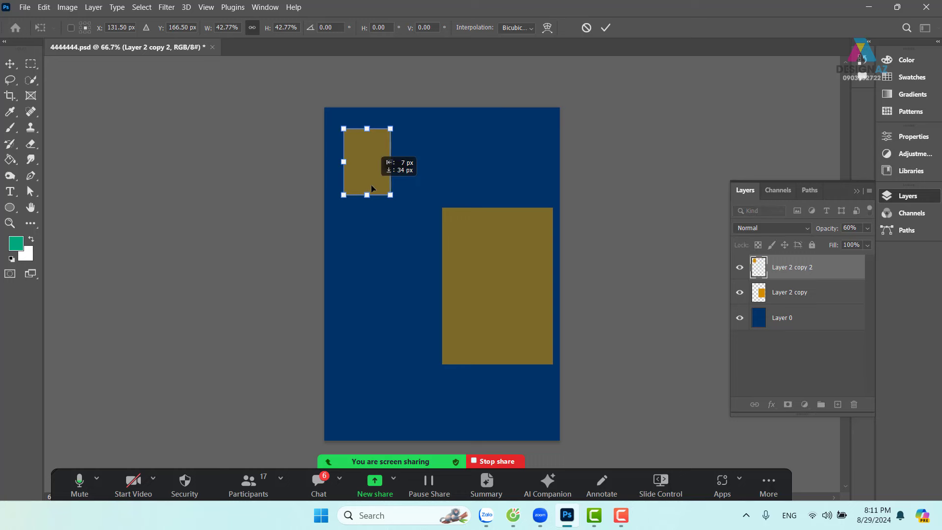
key("Return")
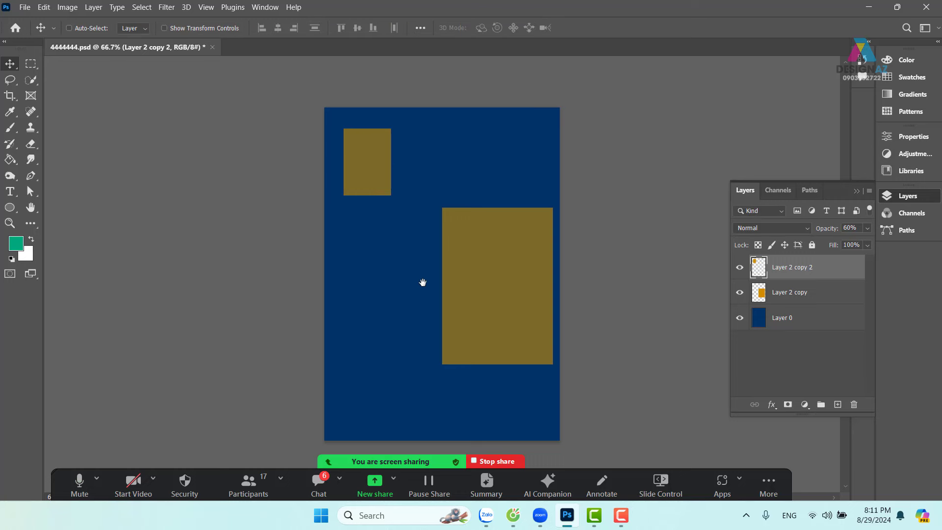
left_click_drag(422, 282, 433, 238)
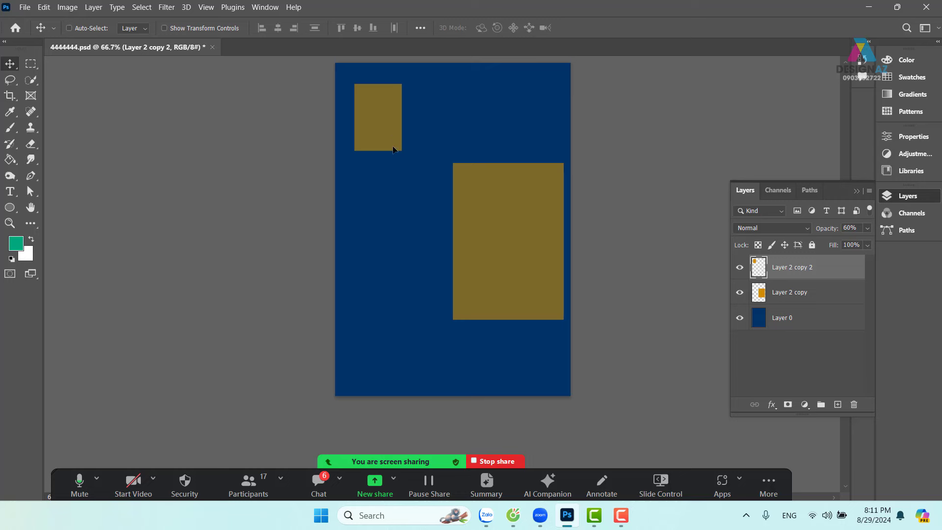
Step: Add a sideways resized copy at lower left, bottom aligned with the large rectangle
left_click_drag(393, 149, 392, 319)
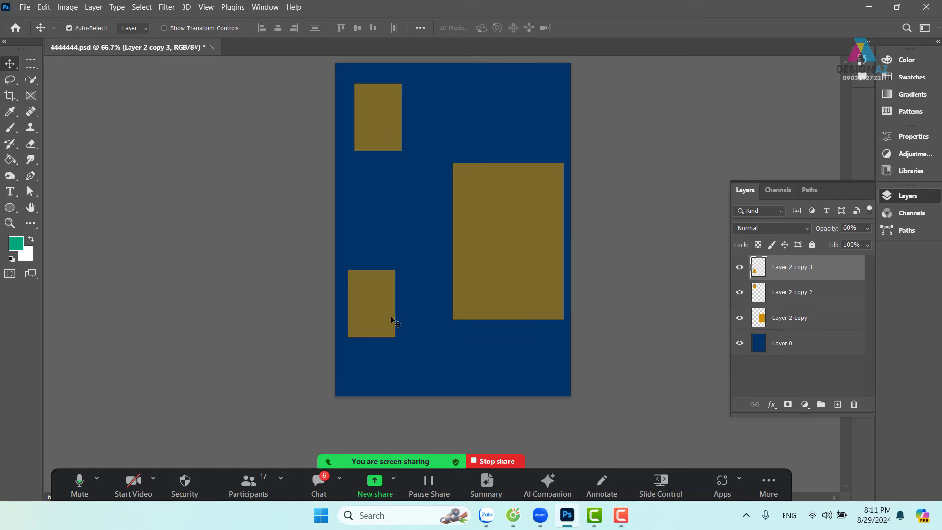
key("ctrl+t")
mouse_move(412, 262)
left_mouse_down()
mouse_move(333, 270)
mouse_move(339, 263)
left_mouse_up()
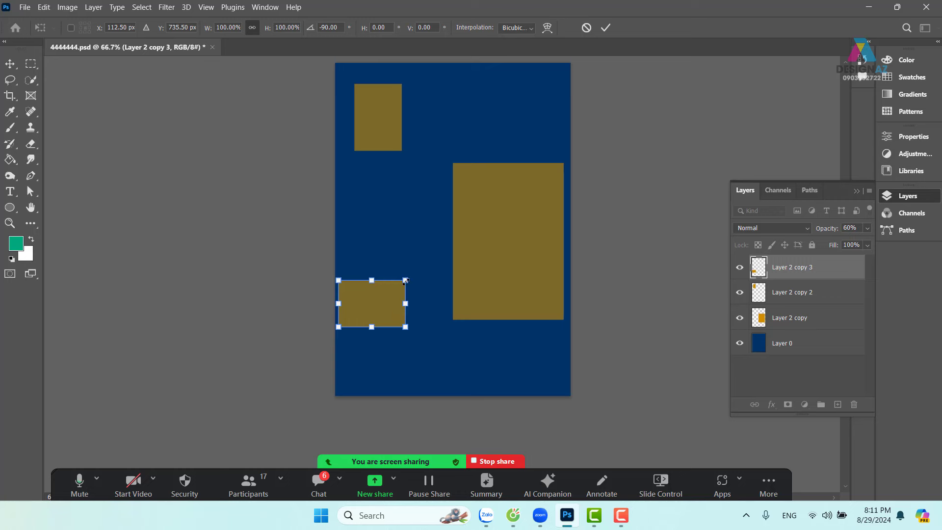
mouse_move(405, 280)
left_mouse_down()
mouse_move(450, 266)
mouse_move(437, 267)
left_mouse_up()
left_click_drag(392, 295, 398, 316)
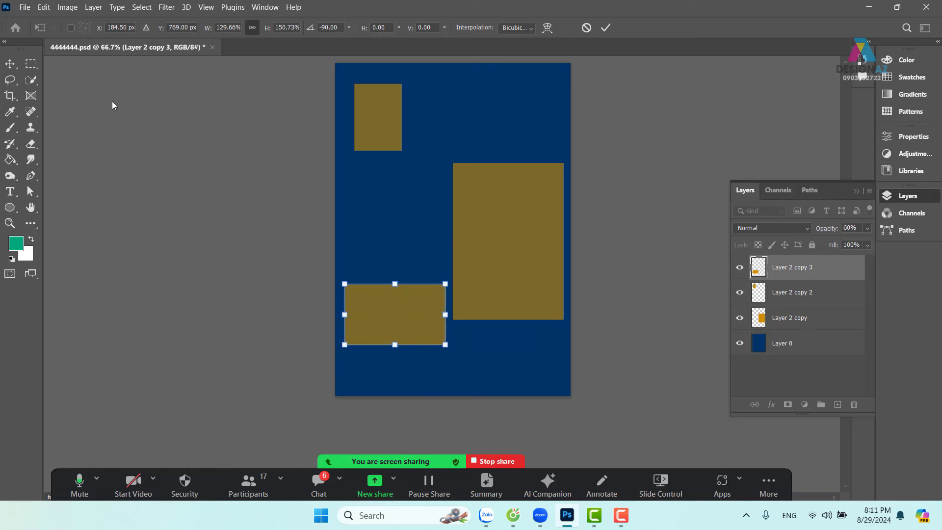
left_click(14, 65)
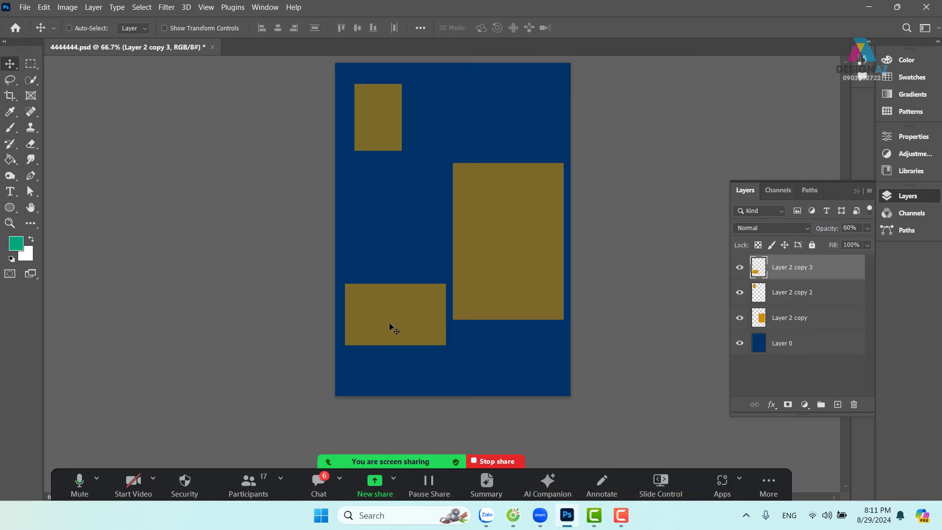
left_click_drag(389, 323, 387, 302)
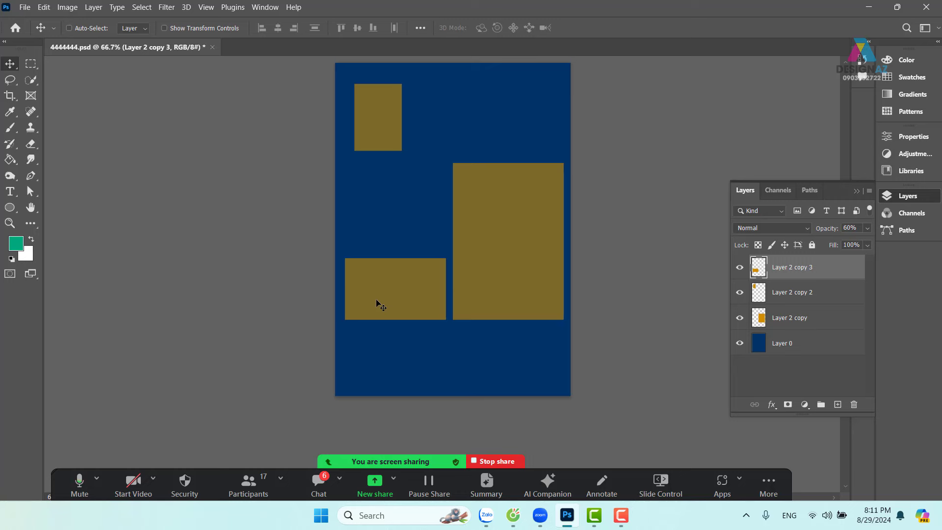
Step: Reshape the bottom-left rectangle into a square
key("ctrl+t")
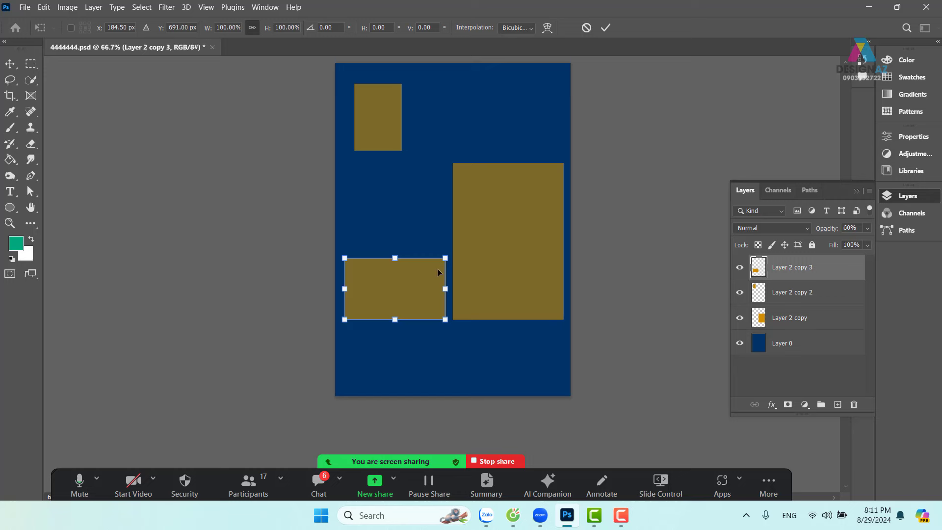
left_click_drag(445, 258, 445, 258)
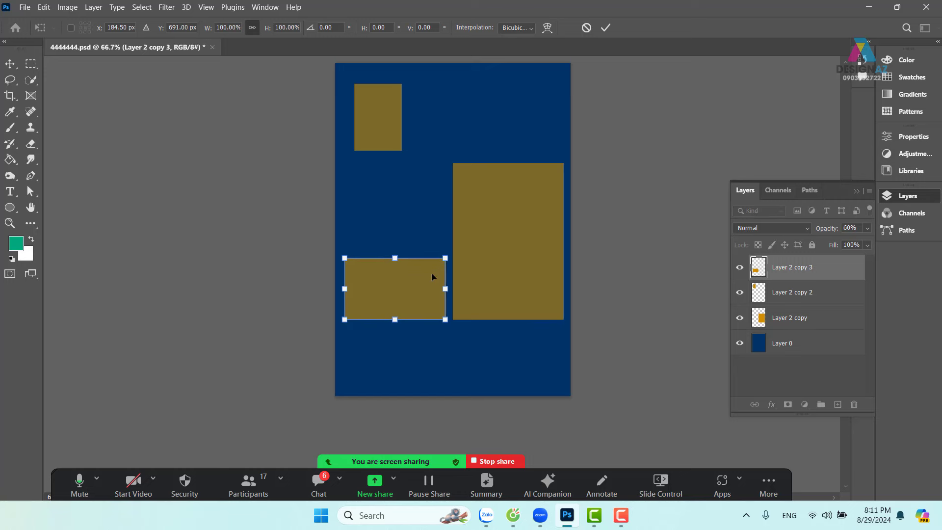
mouse_move(395, 258)
left_mouse_down()
mouse_move(395, 284)
mouse_move(395, 248)
left_mouse_up()
mouse_move(397, 321)
left_mouse_down()
mouse_move(398, 358)
mouse_move(397, 320)
left_mouse_up()
mouse_move(445, 284)
left_mouse_down()
mouse_move(500, 284)
mouse_move(430, 283)
left_mouse_up()
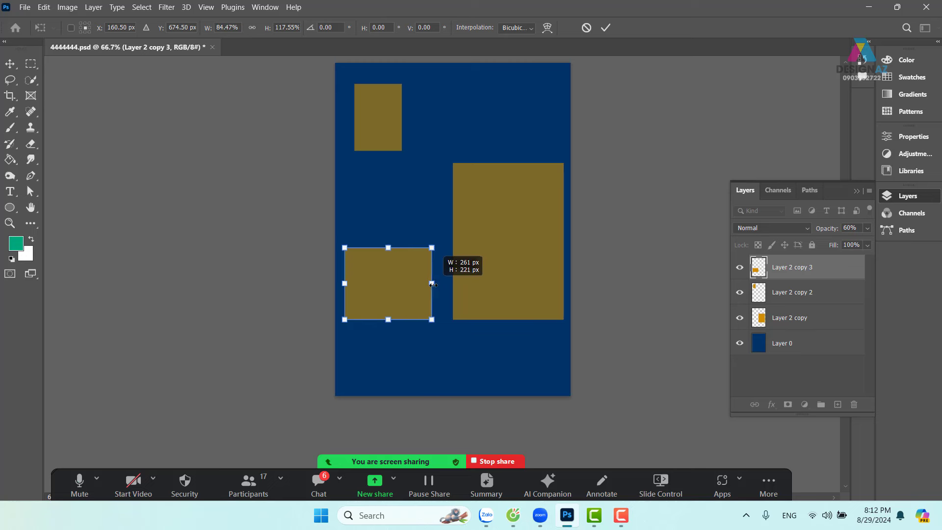
mouse_move(345, 285)
left_mouse_down()
mouse_move(320, 285)
mouse_move(368, 285)
mouse_move(357, 288)
left_mouse_up()
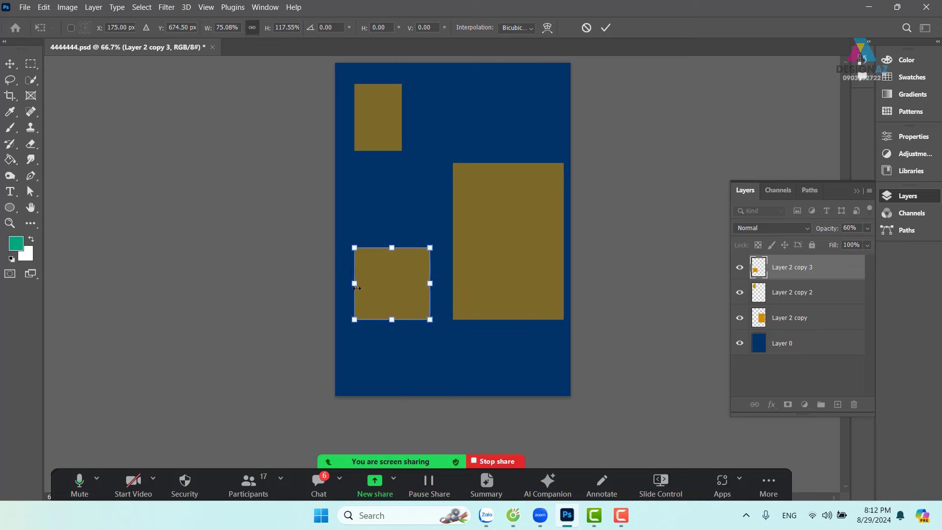
key("Return")
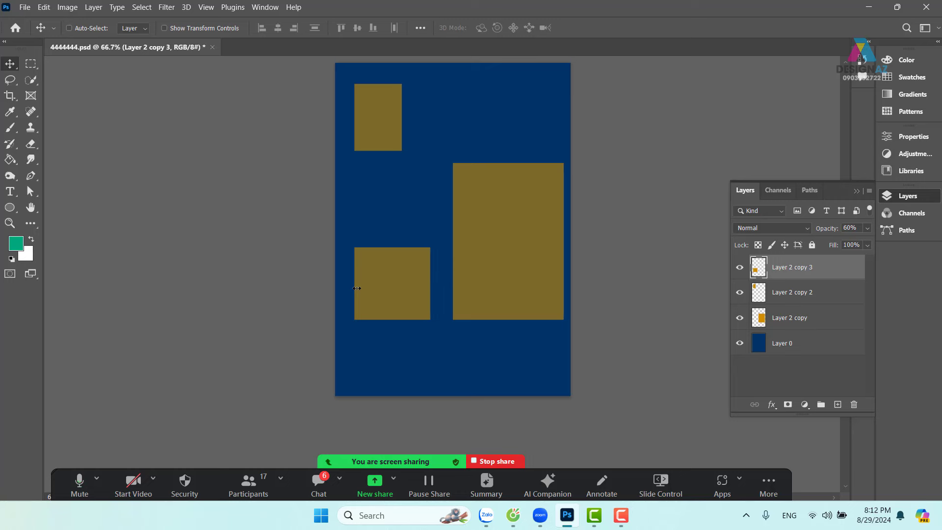
Step: Try a 15-degree tilt on the square, undo it, and cancel the transform
key("ctrl+t")
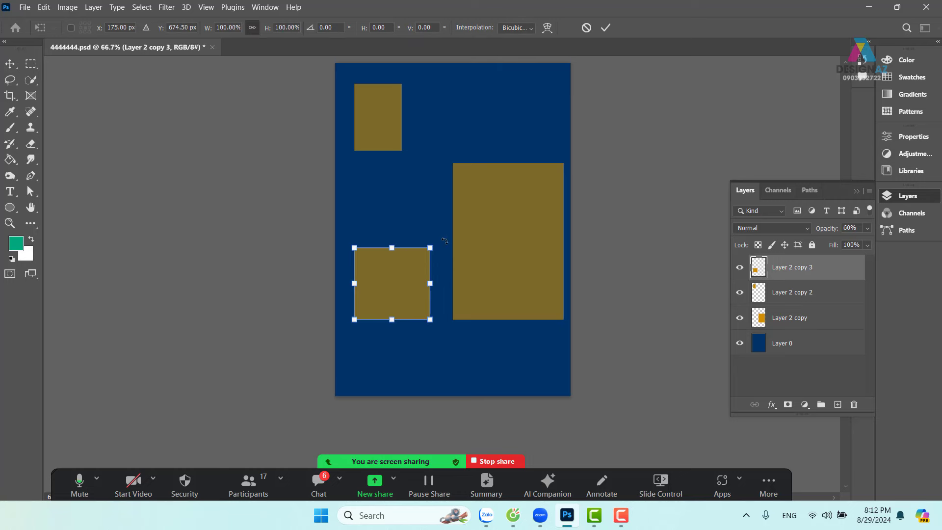
left_click_drag(444, 240, 443, 212)
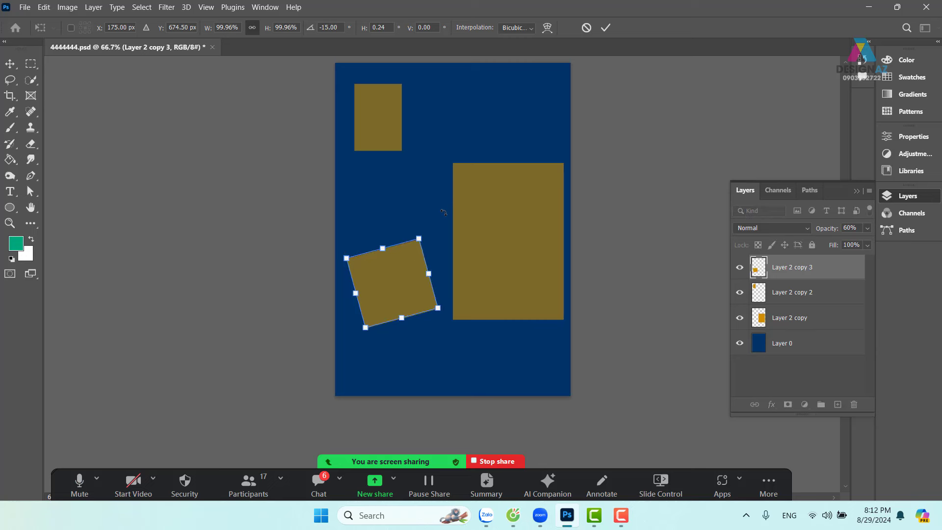
key("ctrl+z")
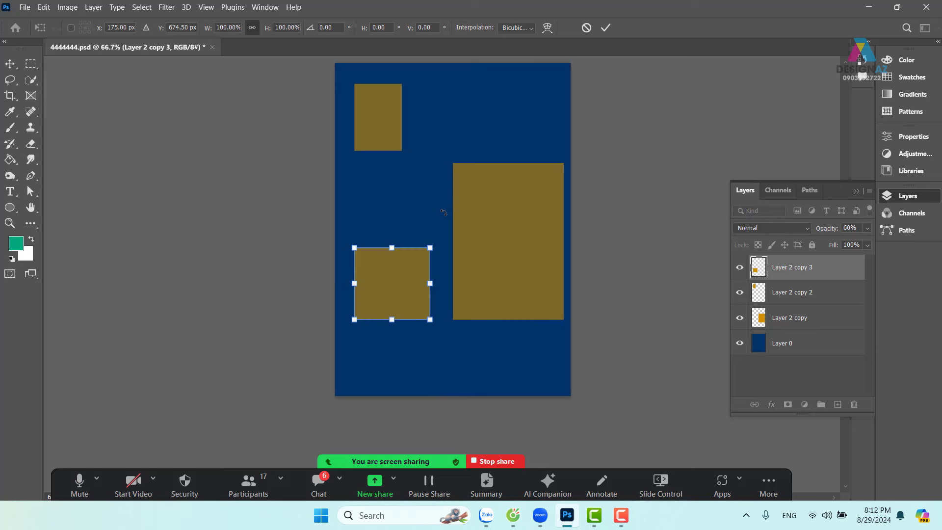
key("Escape")
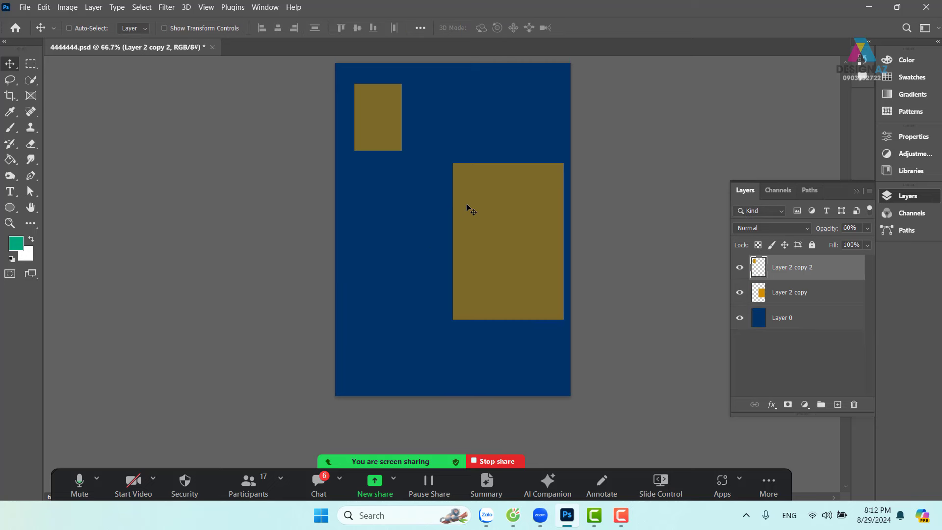
Step: Delete the two smaller rectangles and move the large ochre rectangle to the canvas centre
key("Delete")
right_click(381, 127)
left_click(402, 160)
right_click(480, 188)
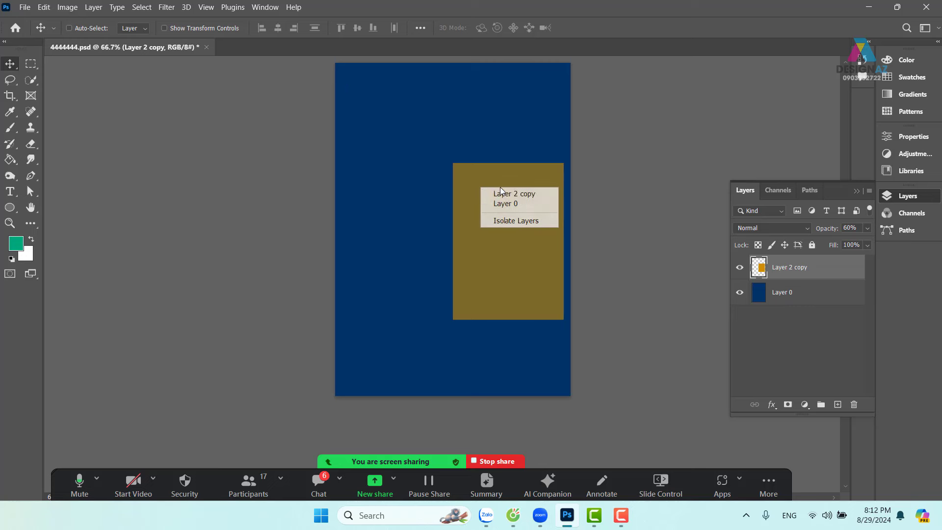
left_click(509, 193)
left_click_drag(509, 198, 455, 197)
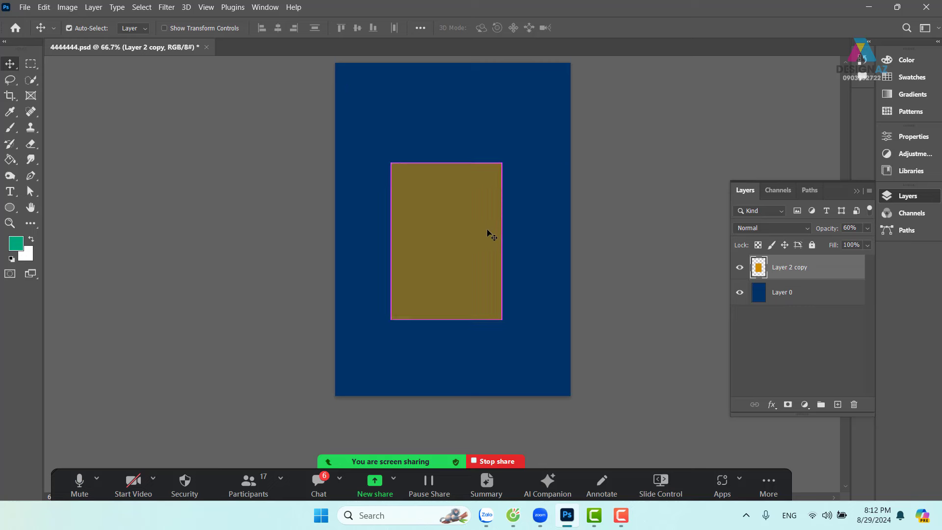
Step: Try skewing the rectangle's sides and edges in Free Transform, undoing each attempt
key("ctrl+t")
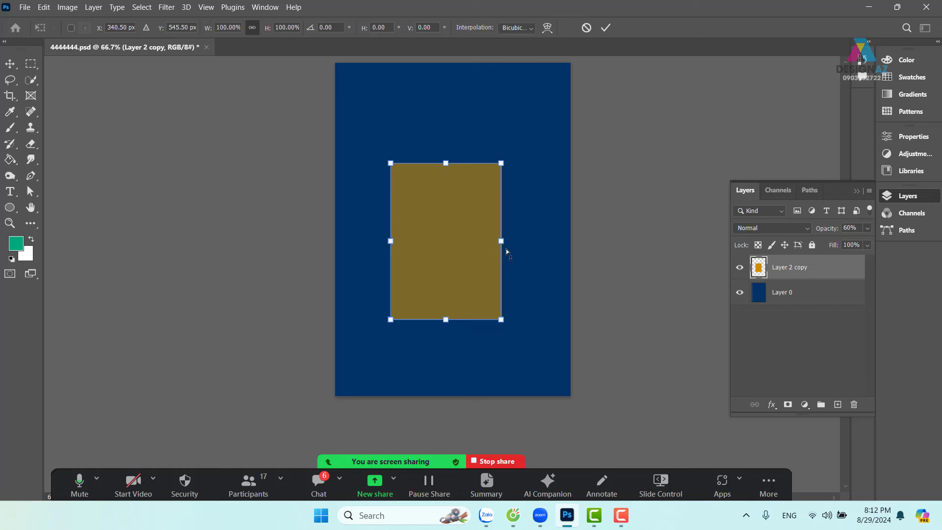
left_click_drag(500, 241, 510, 176)
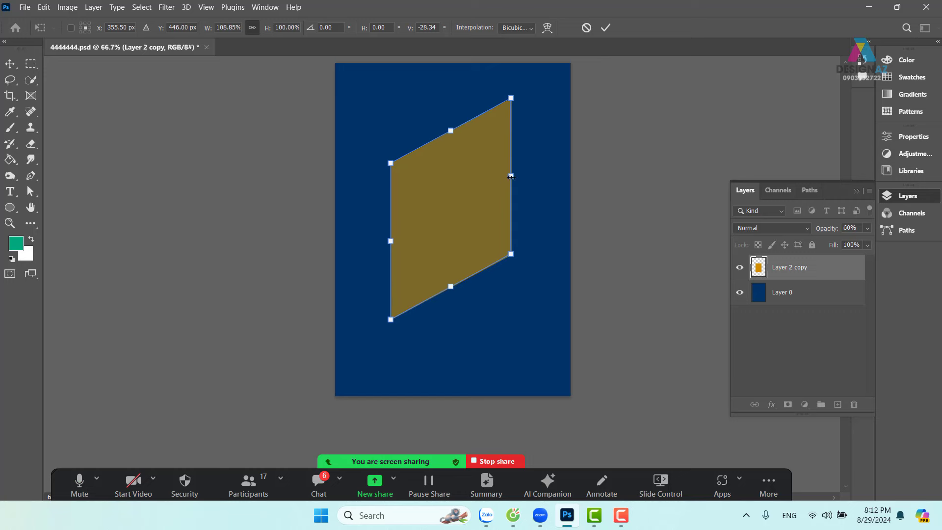
key("ctrl+z")
left_click_drag(446, 162, 458, 176)
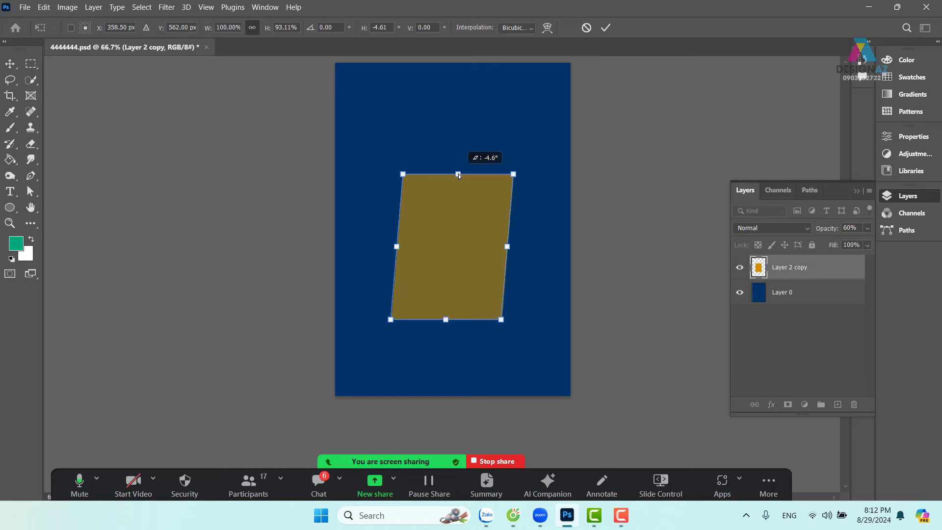
key("ctrl+z")
left_click_drag(391, 241, 375, 211)
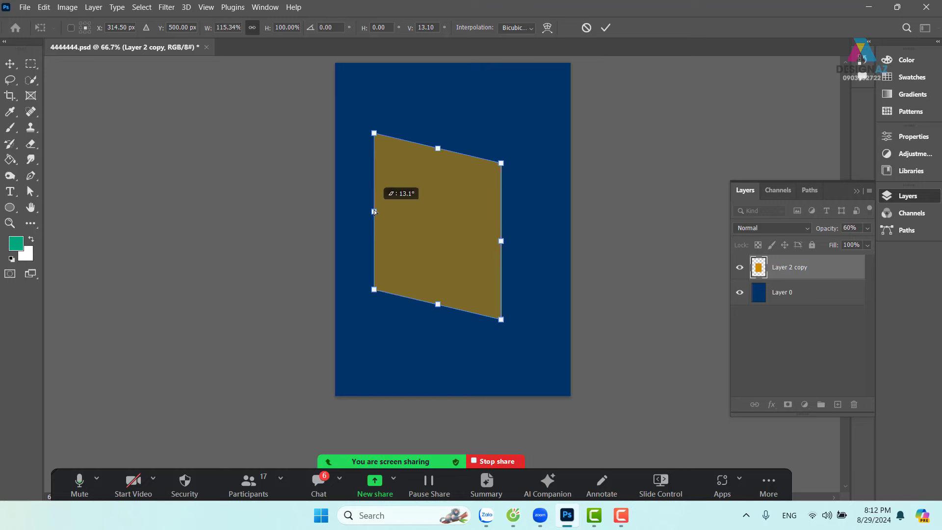
key("ctrl+z")
left_click_drag(442, 326, 428, 326)
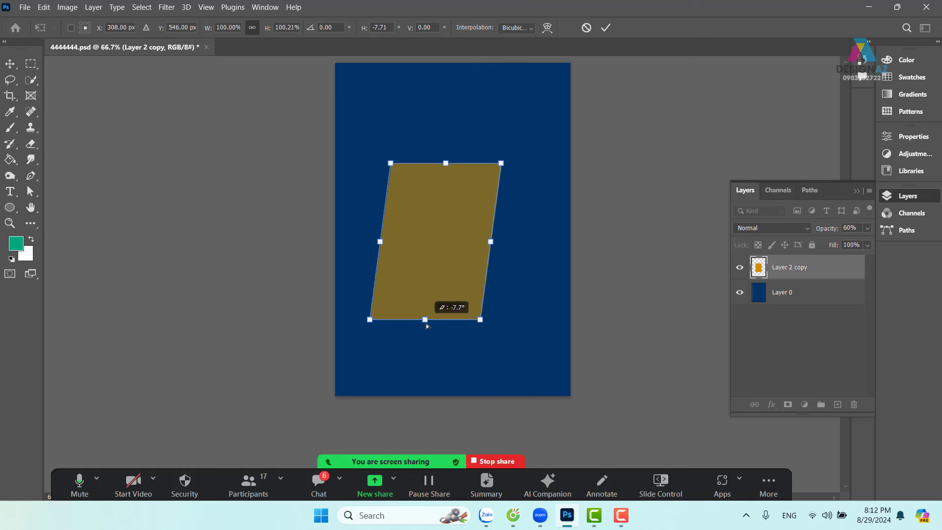
key("ctrl+z")
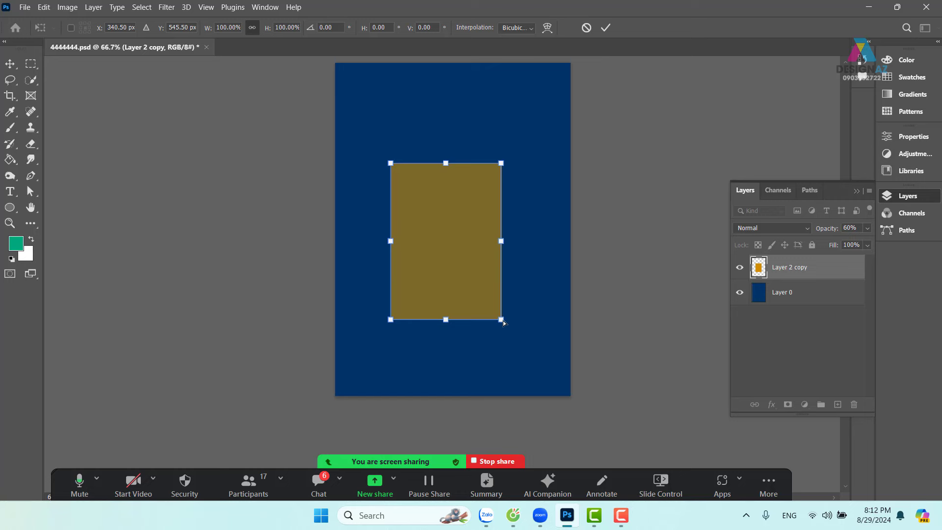
Step: Spread the bottom corners into a trapezoid and move it down, then undo the applied reshape
mouse_move(501, 320)
left_mouse_down()
mouse_move(707, 322)
mouse_move(456, 308)
mouse_move(652, 317)
mouse_move(462, 297)
mouse_move(538, 295)
mouse_move(460, 295)
mouse_move(658, 299)
left_mouse_up()
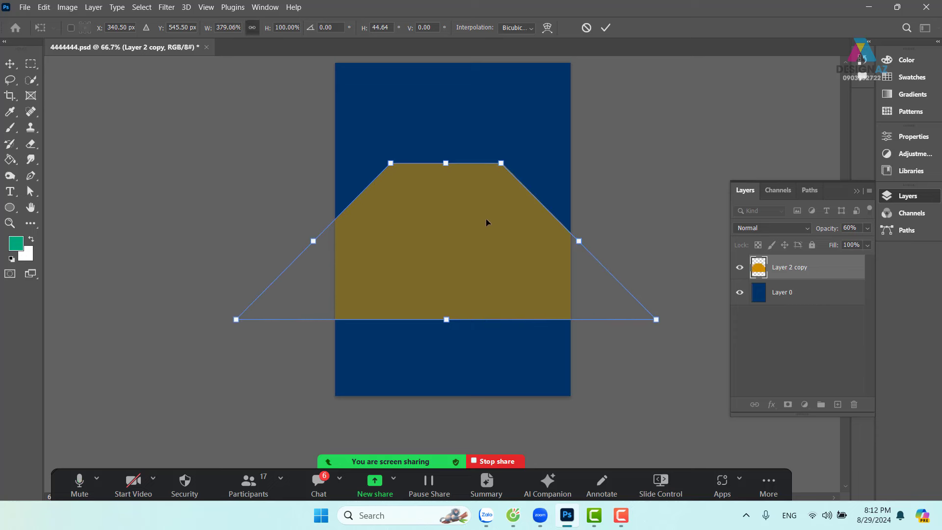
left_click_drag(494, 220, 493, 296)
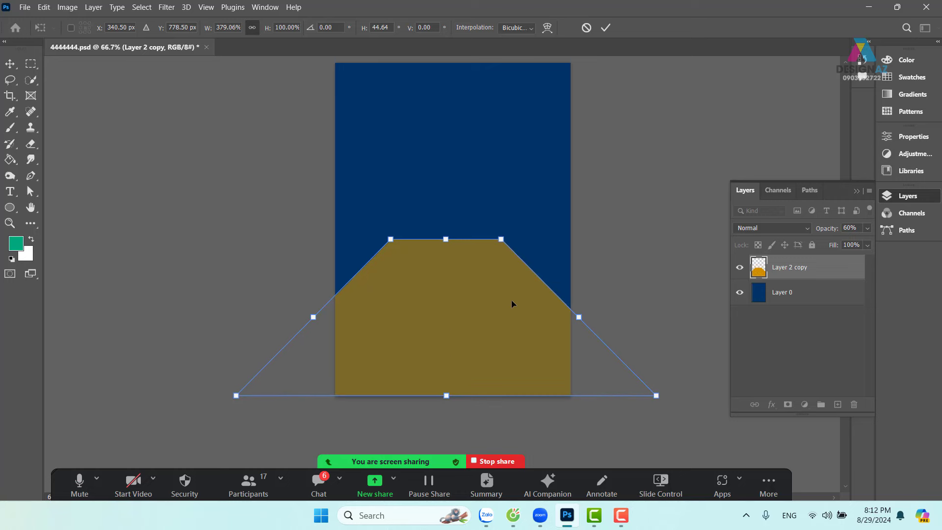
key("Return")
key("ctrl+z")
key("ctrl+z")
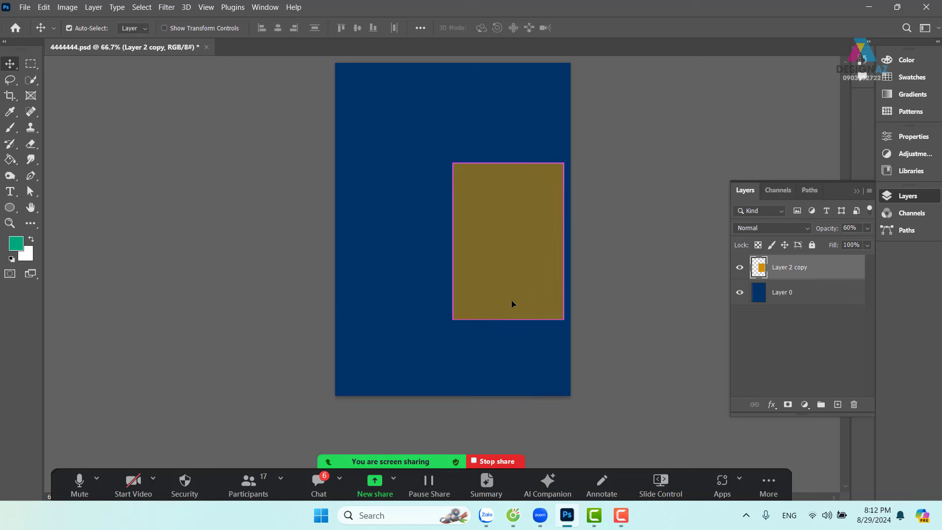
Step: Centre the rectangle and test a top-right corner distortion, then cancel the transform
left_click_drag(511, 304, 455, 279)
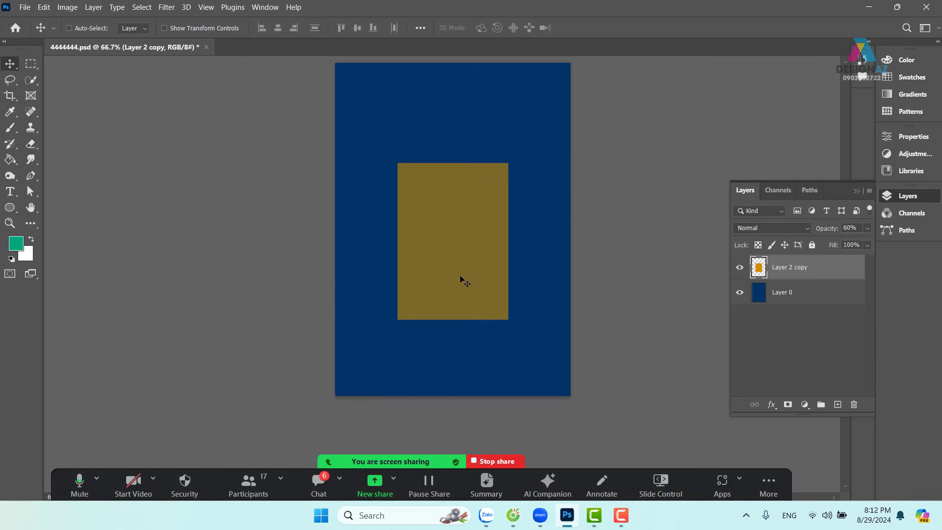
key("ctrl+t")
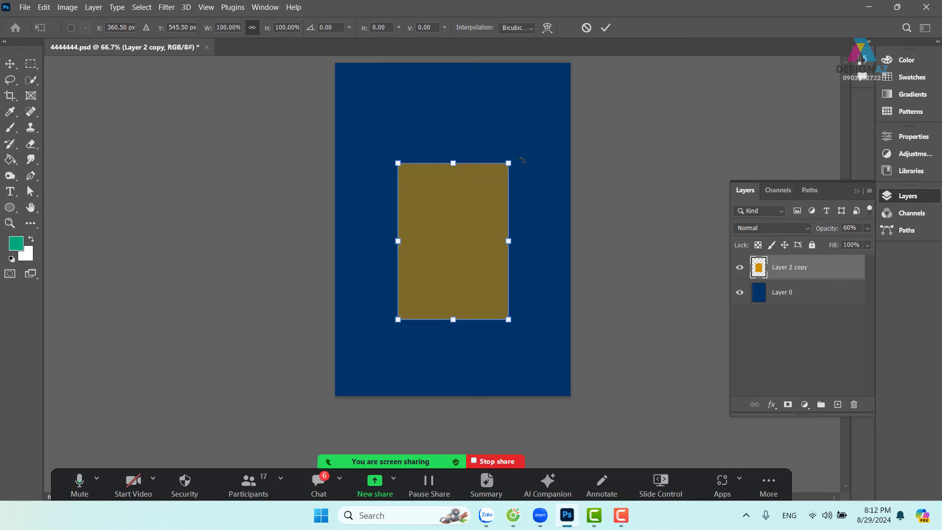
left_click_drag(507, 166, 521, 107)
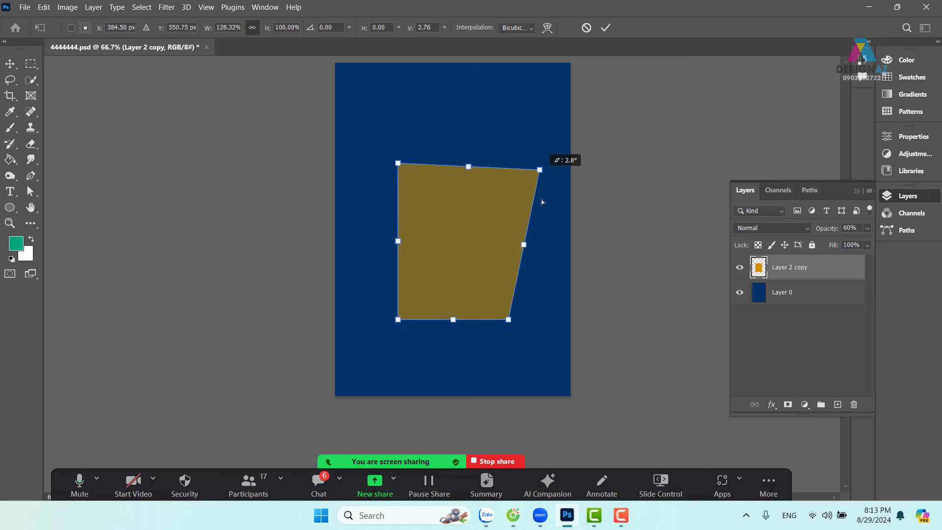
left_click_drag(521, 108, 552, 216)
key("ctrl+z")
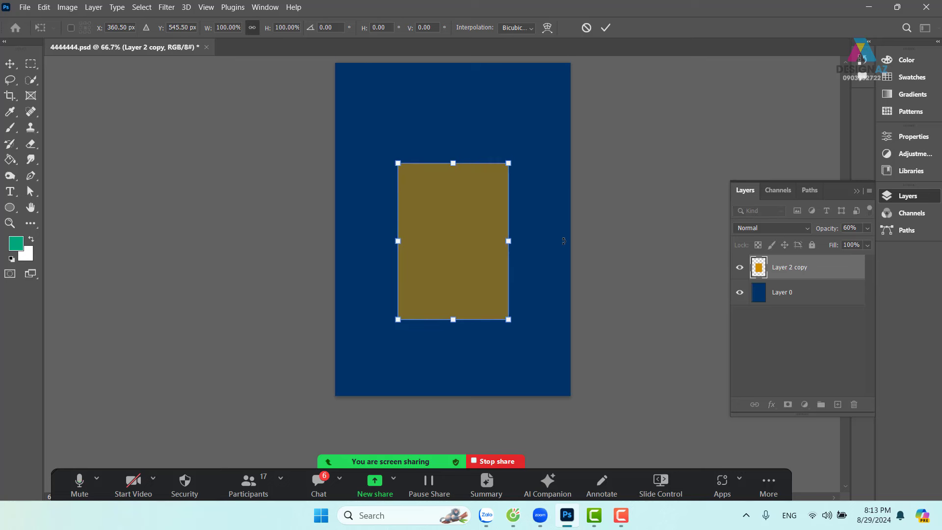
key("Escape")
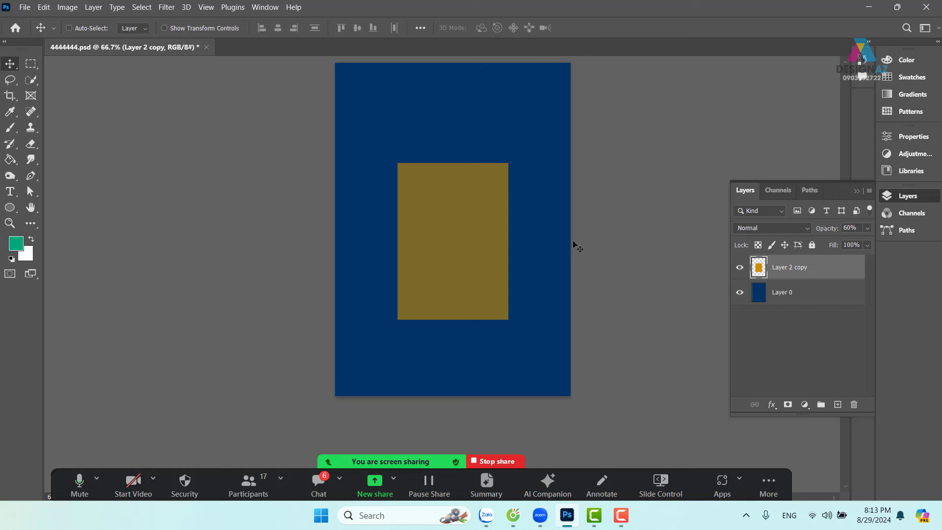
Step: Try several skews and a corner distortion on the rectangle, undoing each back to upright
key("ctrl+t")
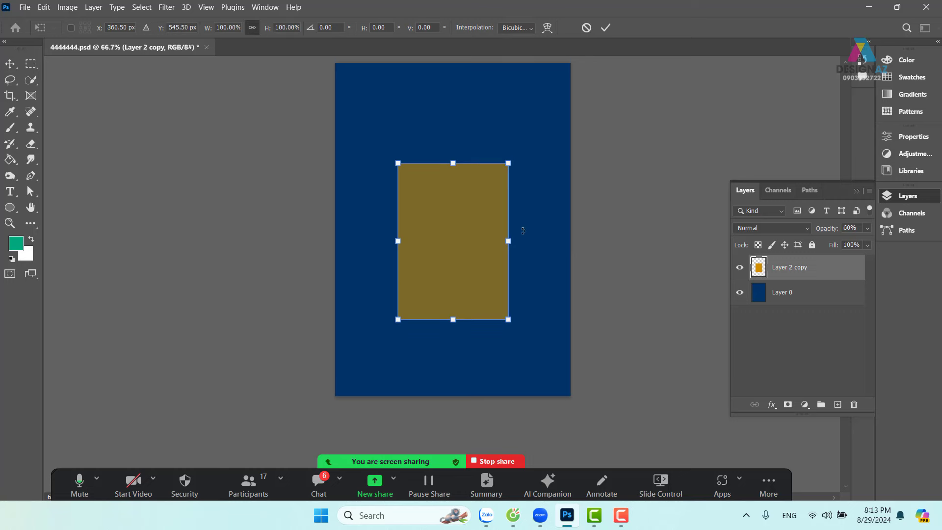
mouse_move(510, 240)
left_mouse_down()
mouse_move(495, 293)
mouse_move(501, 246)
left_mouse_up()
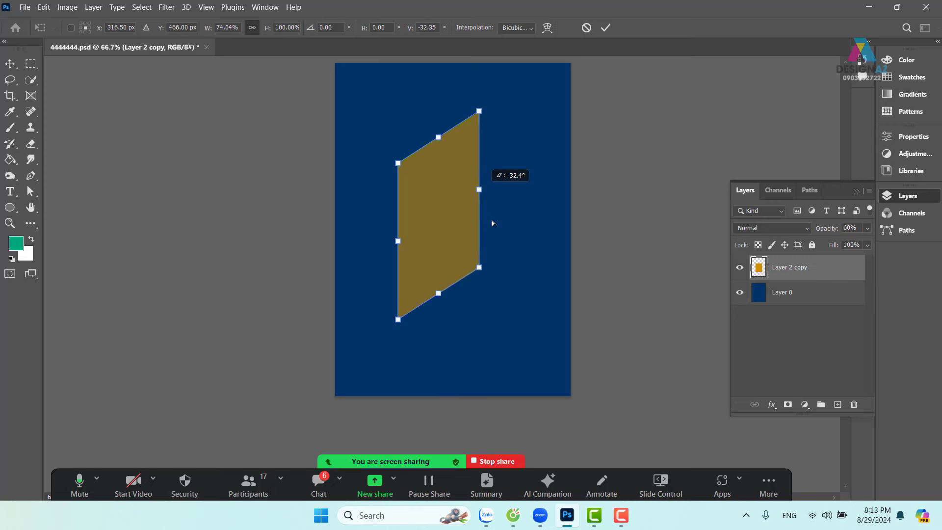
left_click_drag(448, 323, 448, 326)
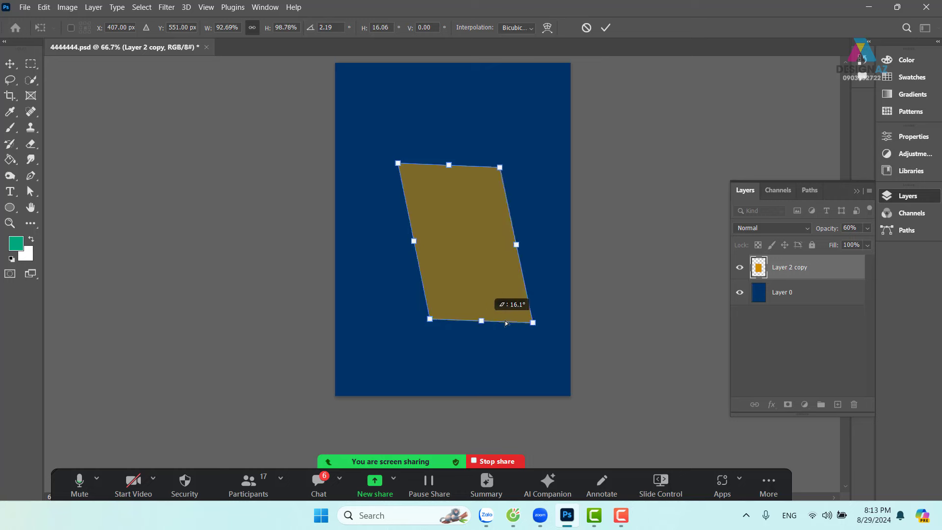
left_click_drag(401, 246, 419, 231)
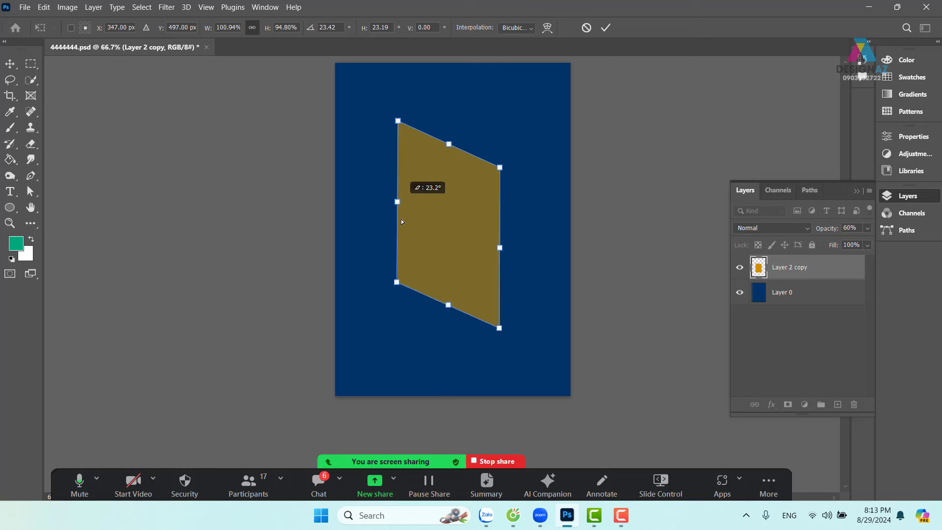
key("ctrl+z")
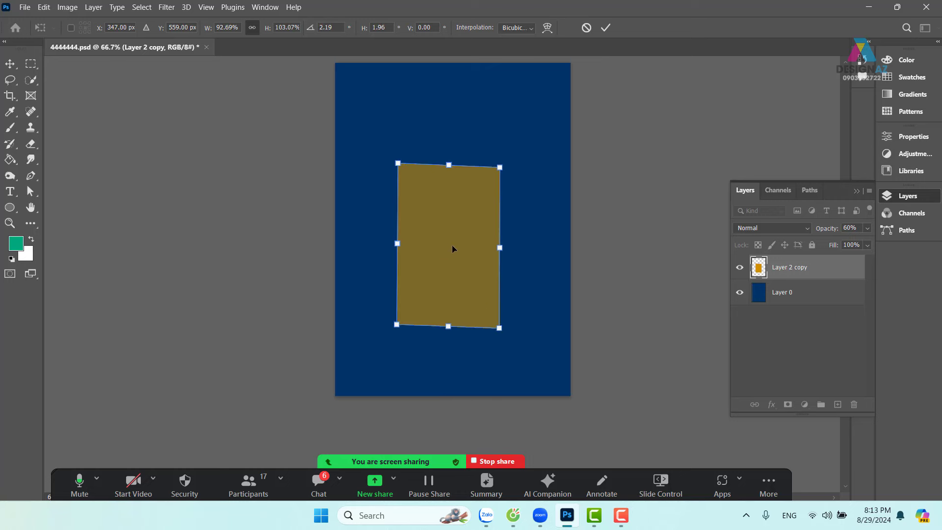
key("ctrl+z")
key("ctrl+z")
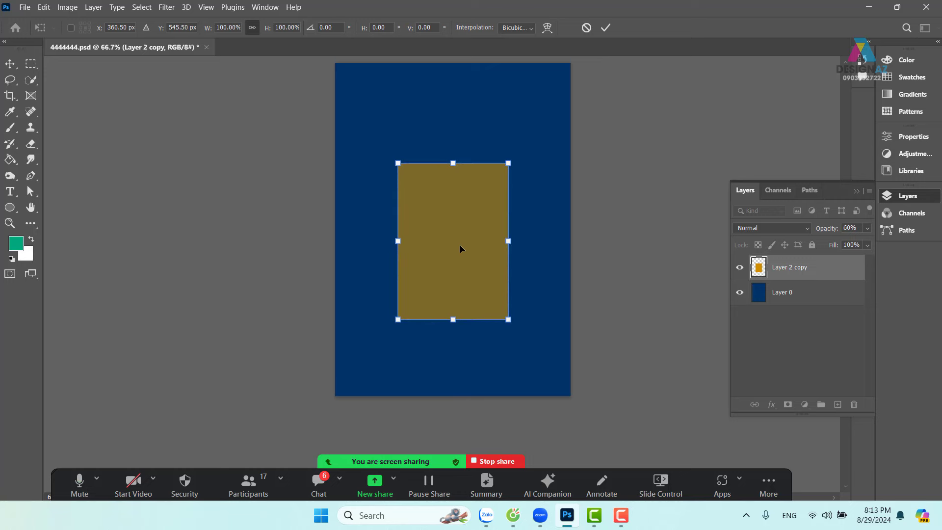
mouse_move(509, 164)
left_mouse_down()
mouse_move(555, 123)
mouse_move(580, 83)
mouse_move(403, 113)
mouse_move(491, 133)
mouse_move(490, 318)
mouse_move(493, 211)
mouse_move(513, 210)
left_mouse_up()
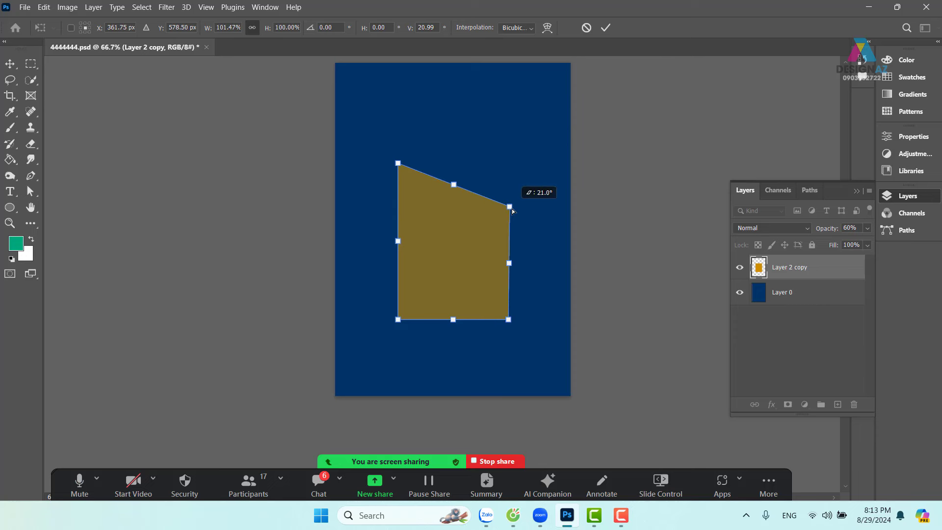
key("ctrl+z")
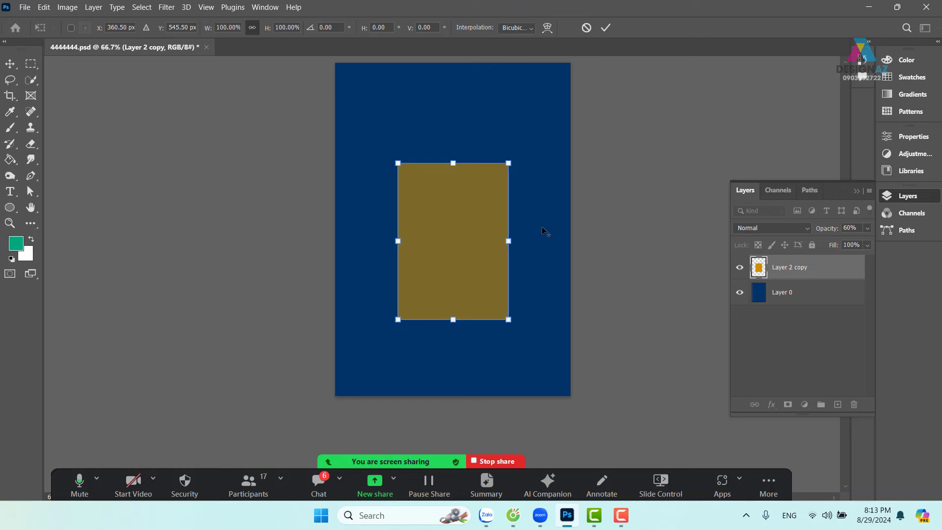
Step: Spread the bottom corners wide and narrow the top into a trapezoid, then commit
mouse_move(508, 320)
left_mouse_down()
mouse_move(547, 304)
mouse_move(583, 308)
mouse_move(521, 298)
left_mouse_up()
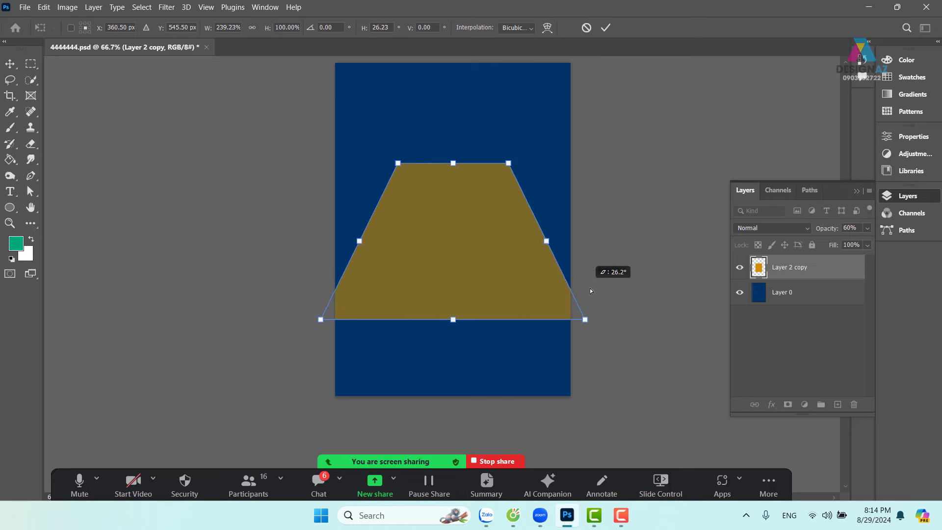
left_click_drag(521, 298, 617, 301)
left_click_drag(508, 163, 500, 164)
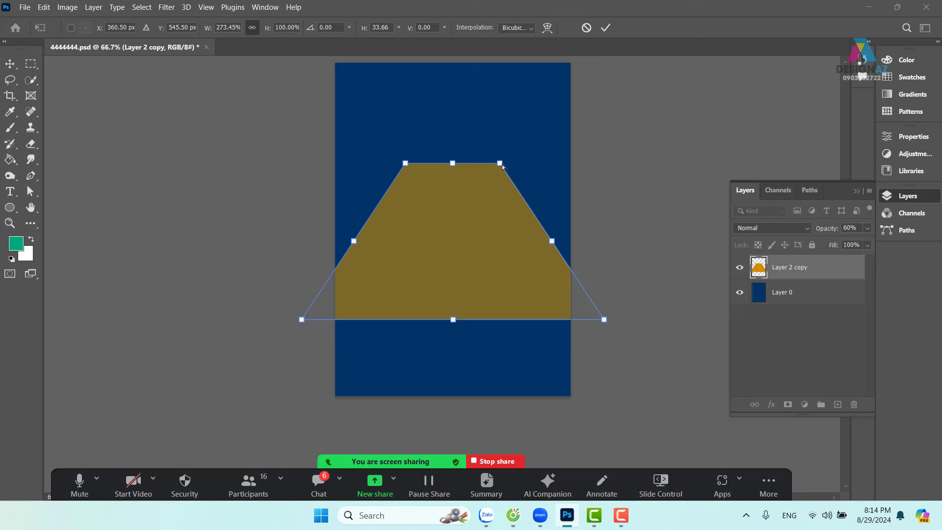
left_click(605, 27)
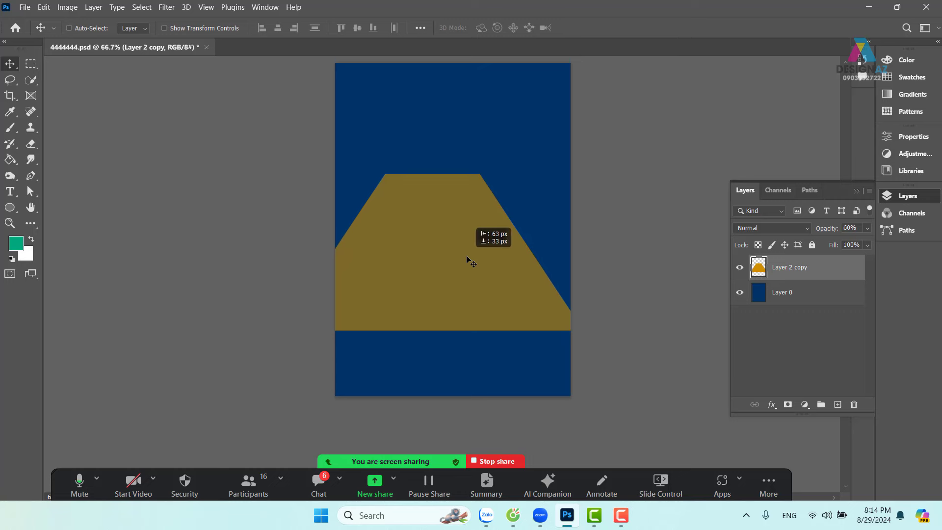
Step: Delete the trapezoid layer and place Lorem Ipsum placeholder text on the canvas
key("Delete")
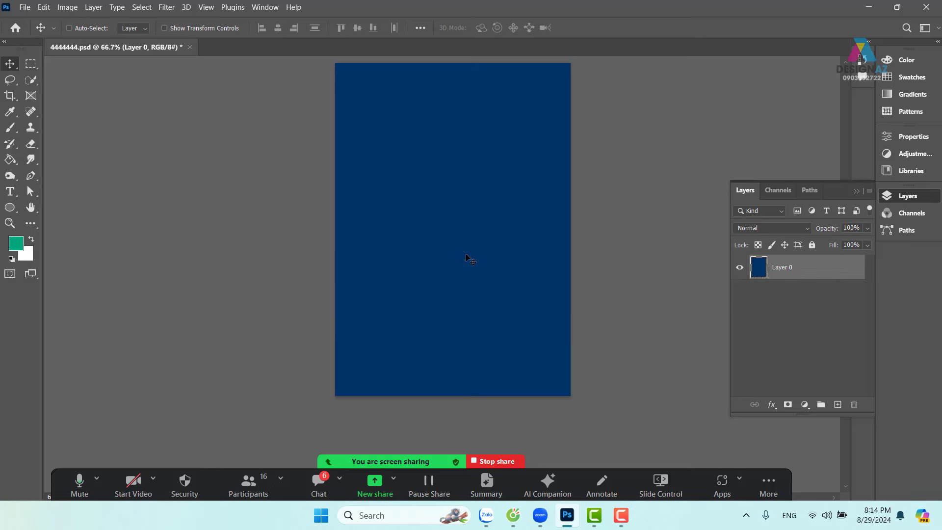
left_click(10, 191)
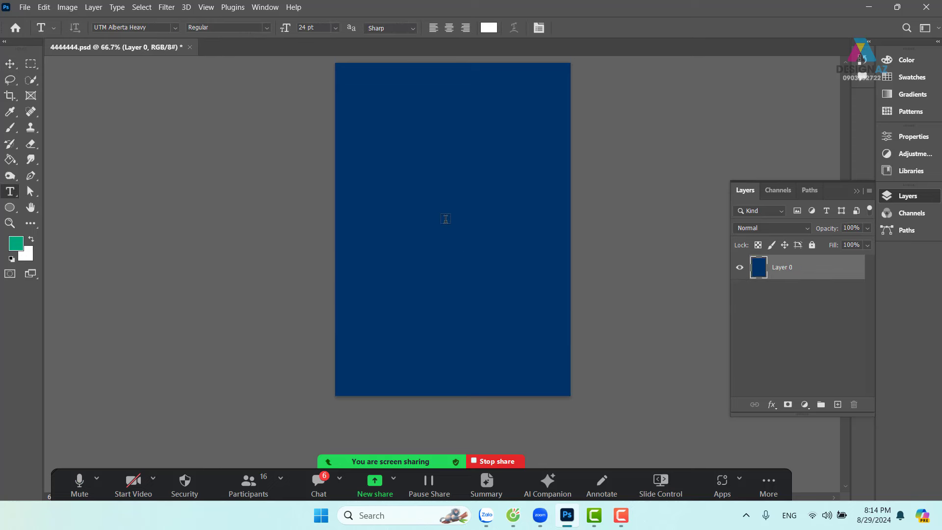
left_click(425, 226)
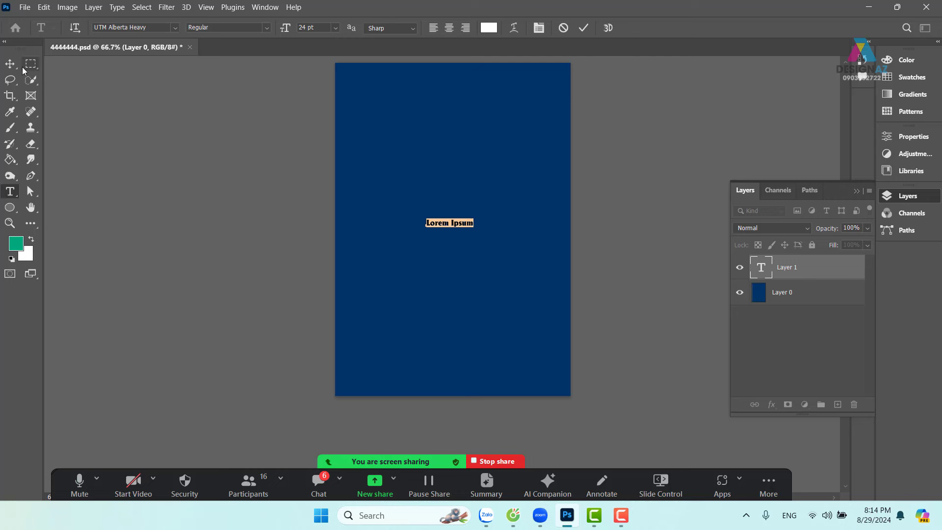
left_click(10, 64)
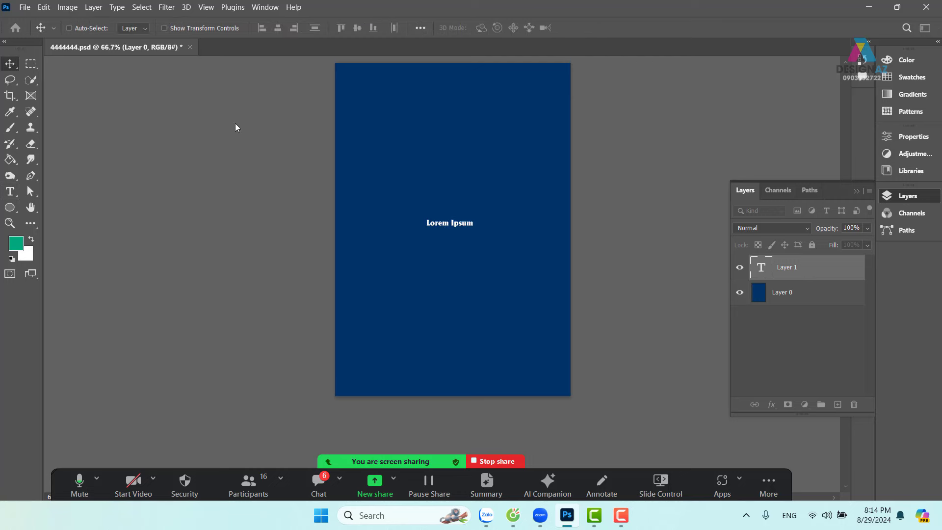
Step: Enlarge the Lorem Ipsum text greatly and shift it left and down
left_click(450, 208)
key("ctrl+t")
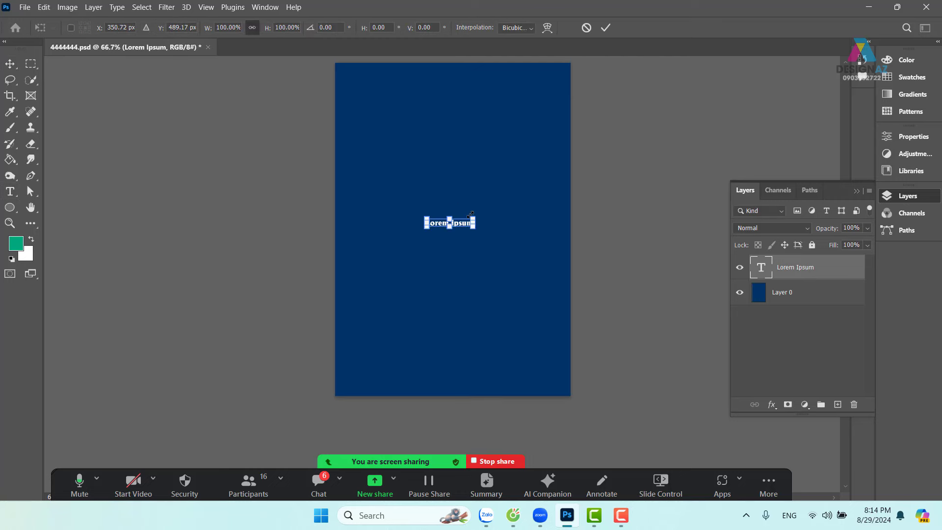
mouse_move(475, 218)
left_mouse_down()
mouse_move(672, 116)
mouse_move(735, 130)
left_mouse_up()
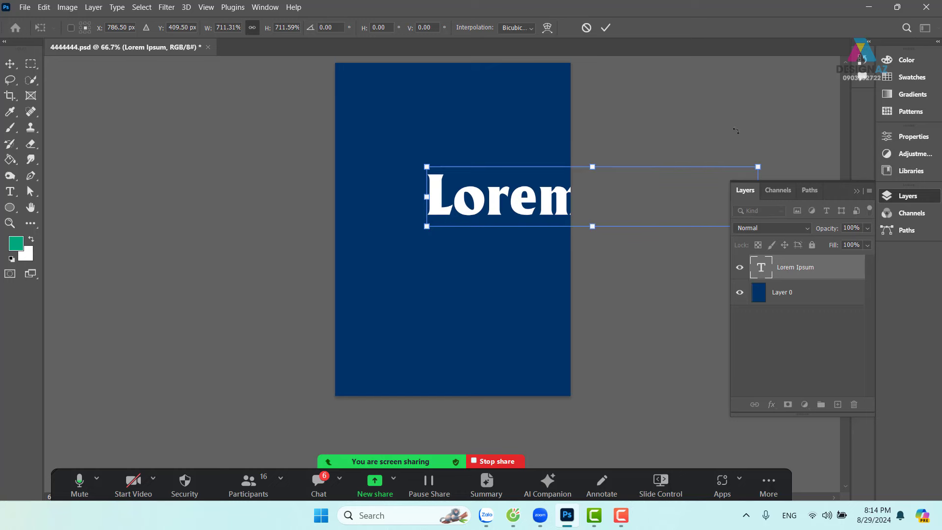
left_click_drag(526, 214, 489, 230)
key("Return")
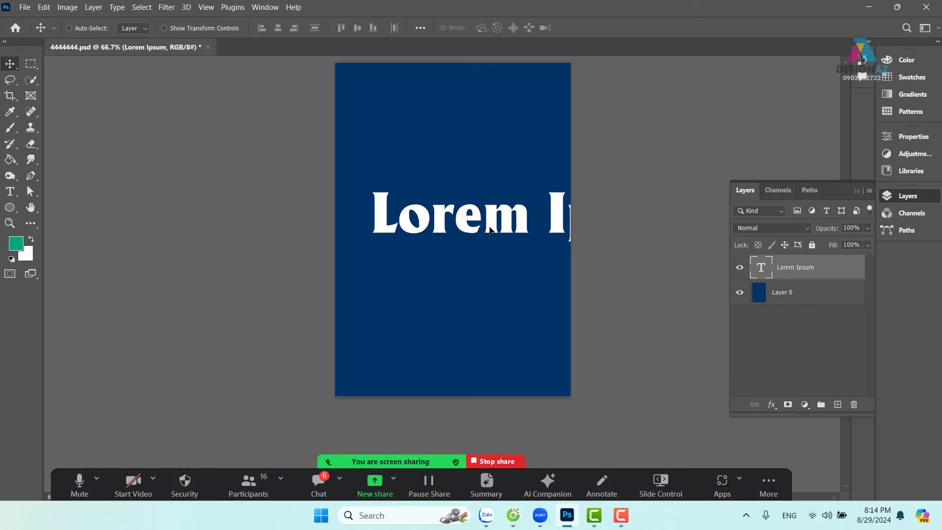
Step: Delete the word Ipsum from the text, leaving only Lorem
key("t")
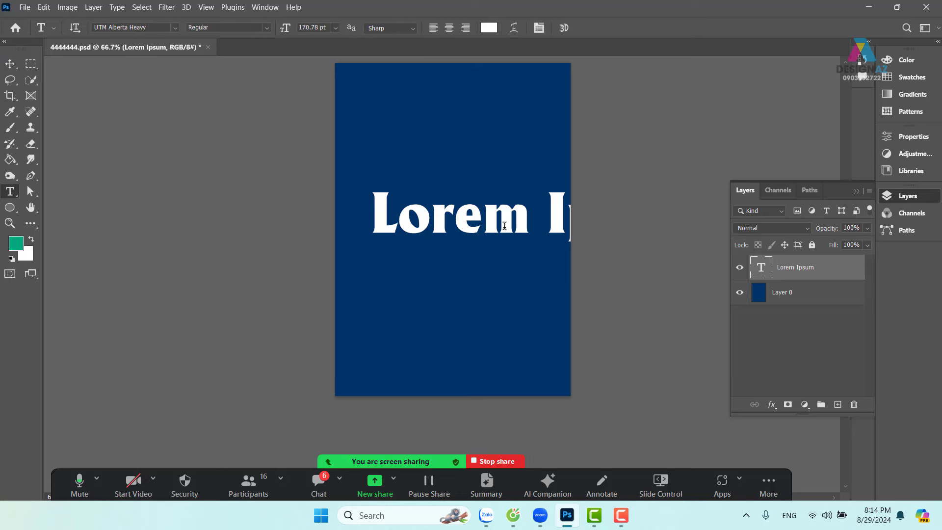
double_click(546, 210)
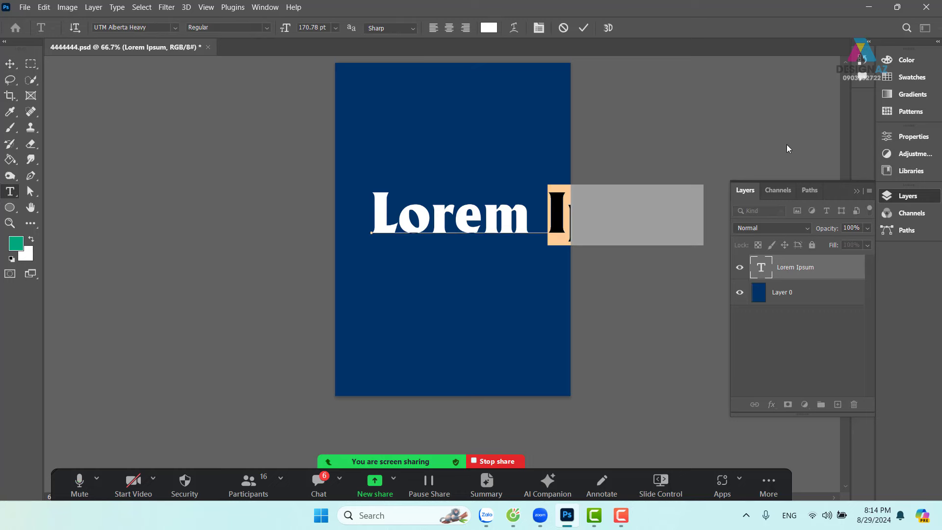
key("BackSpace")
Step: Commit the Lorem text, nudge it down, and resize it slightly while keeping it level
left_click(10, 63)
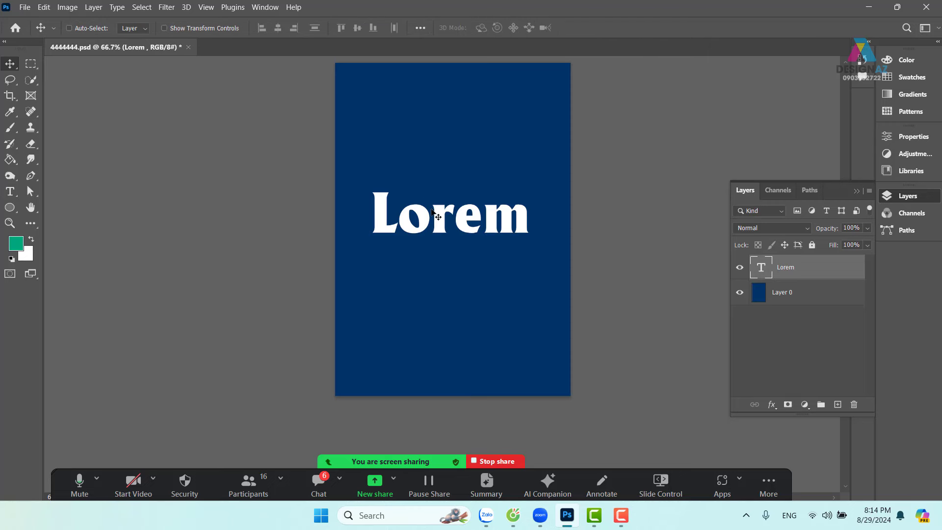
left_click_drag(431, 211, 433, 218)
key("ctrl+t")
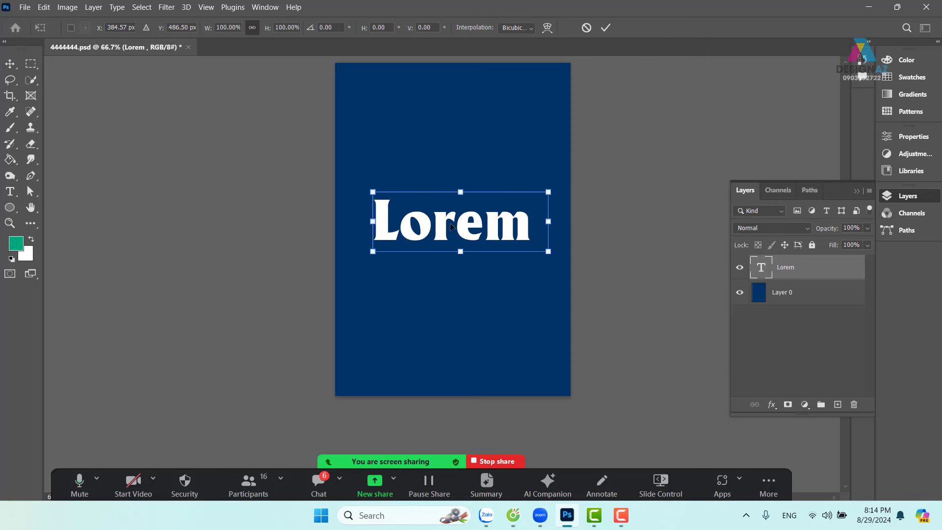
mouse_move(548, 192)
left_mouse_down()
mouse_move(599, 173)
mouse_move(526, 200)
mouse_move(511, 298)
mouse_move(512, 151)
mouse_move(519, 213)
mouse_move(522, 196)
mouse_move(569, 141)
left_mouse_up()
key("ctrl+z")
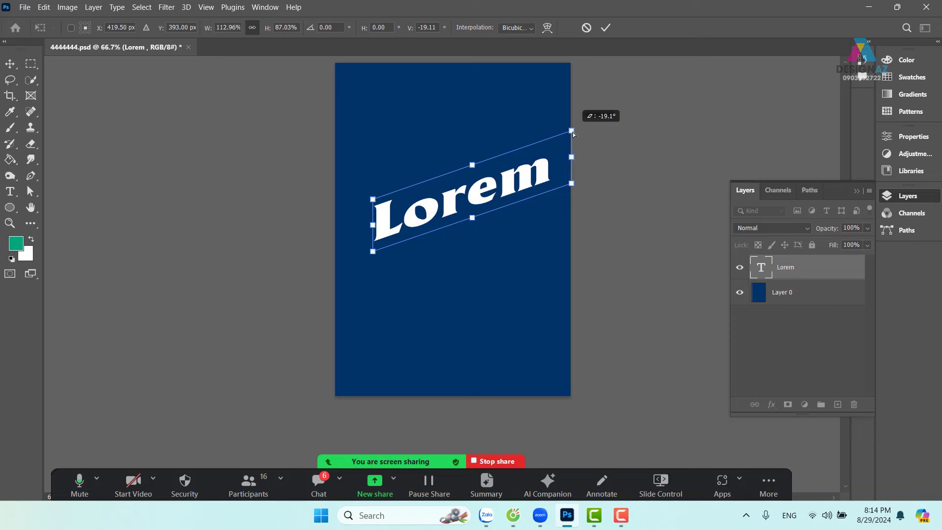
key("ctrl+z")
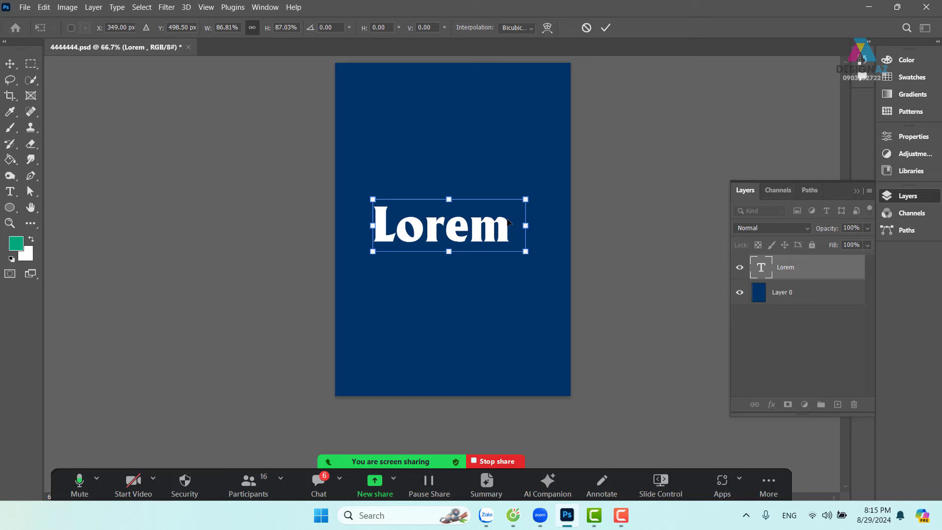
key("Return")
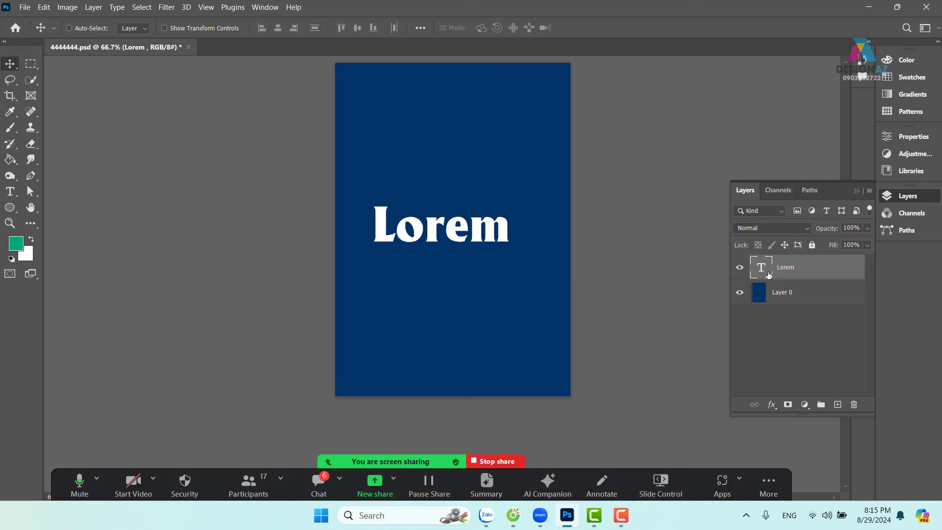
Step: Rasterize the Lorem type layer and test a corner distortion, then undo it
right_click(830, 274)
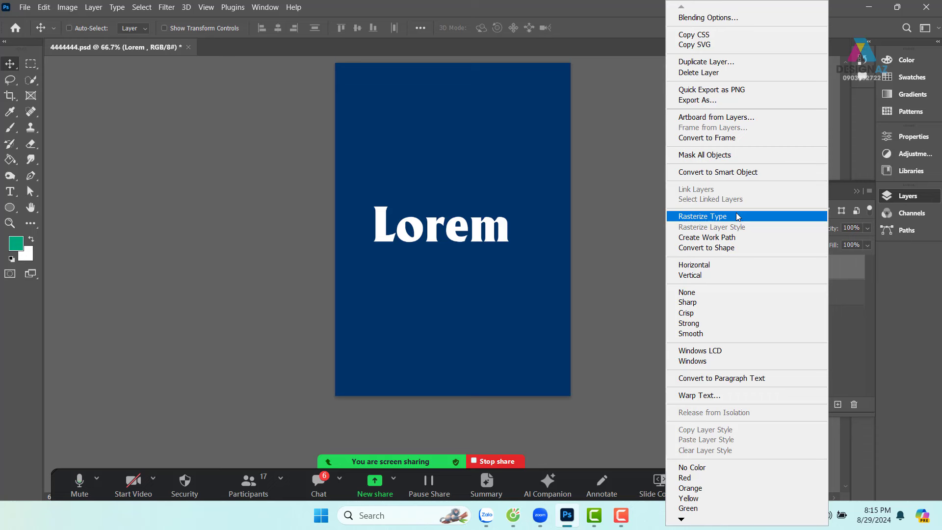
left_click(737, 217)
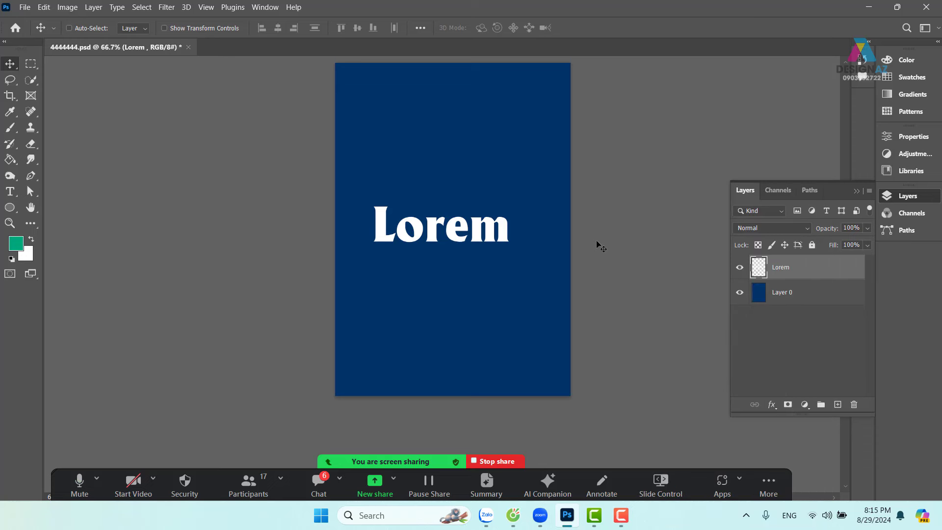
key("ctrl+t")
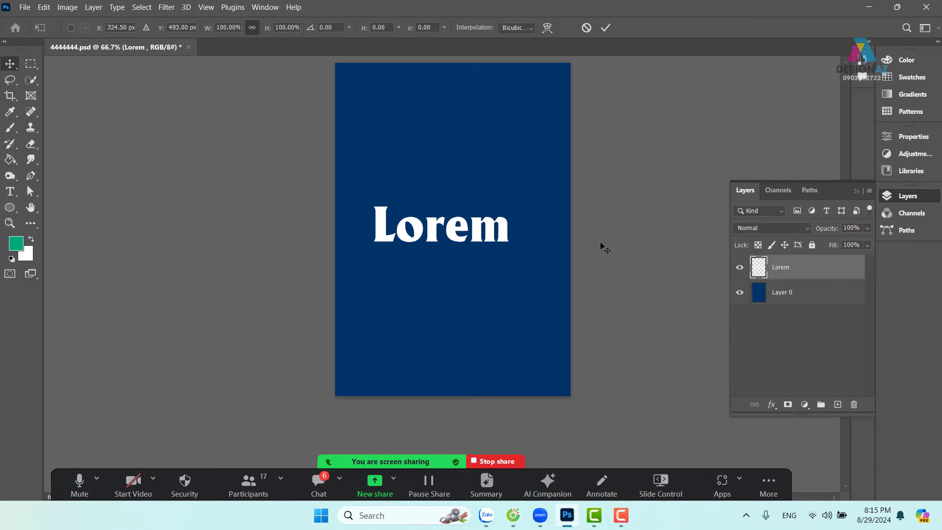
left_click_drag(509, 213, 539, 114)
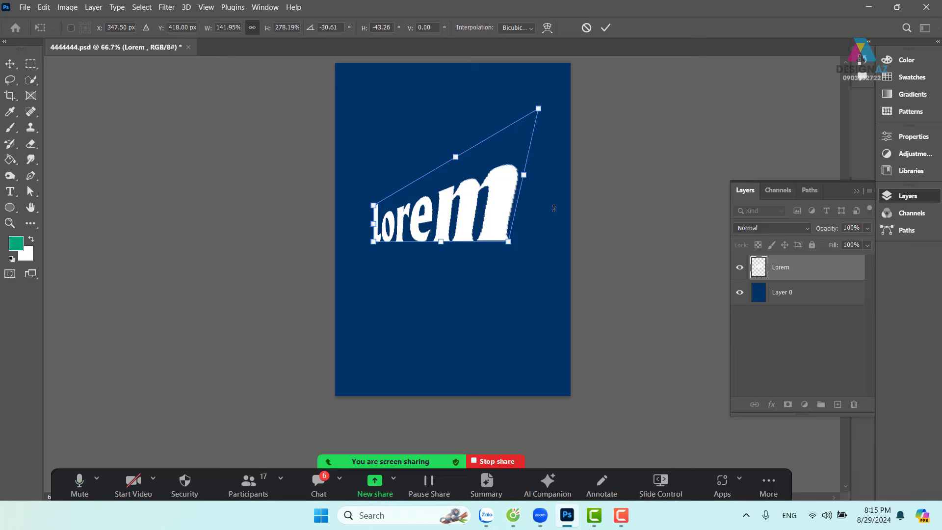
key("ctrl+z")
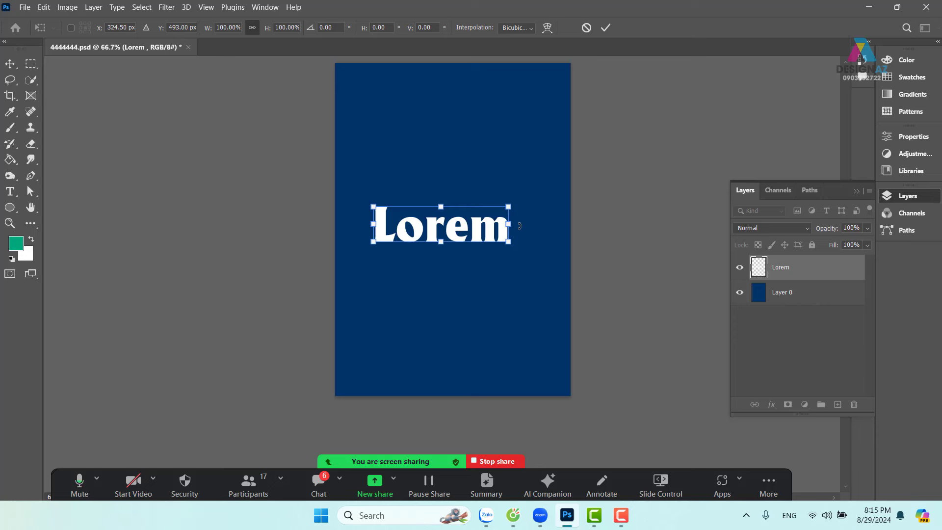
Step: Skew the Lorem text upward, revert it upright, and move it slightly right
left_click_drag(509, 229, 530, 185)
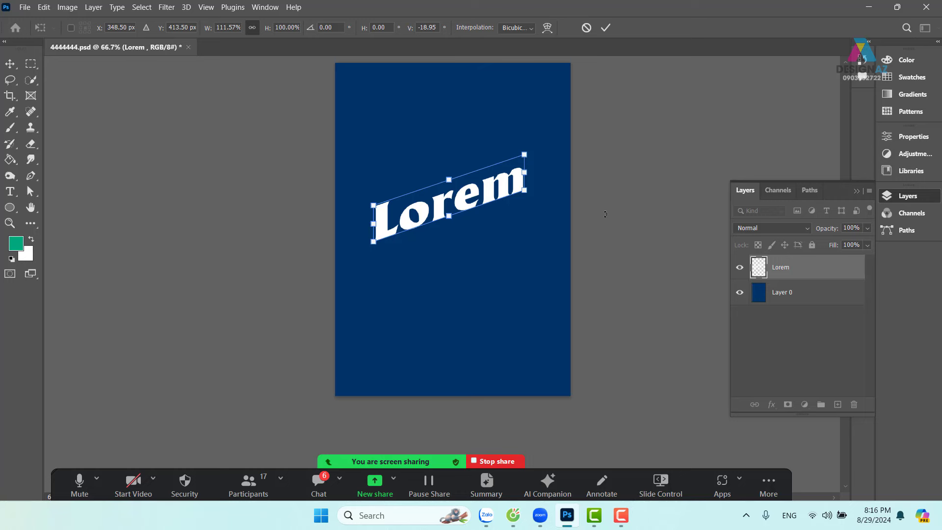
key("Return")
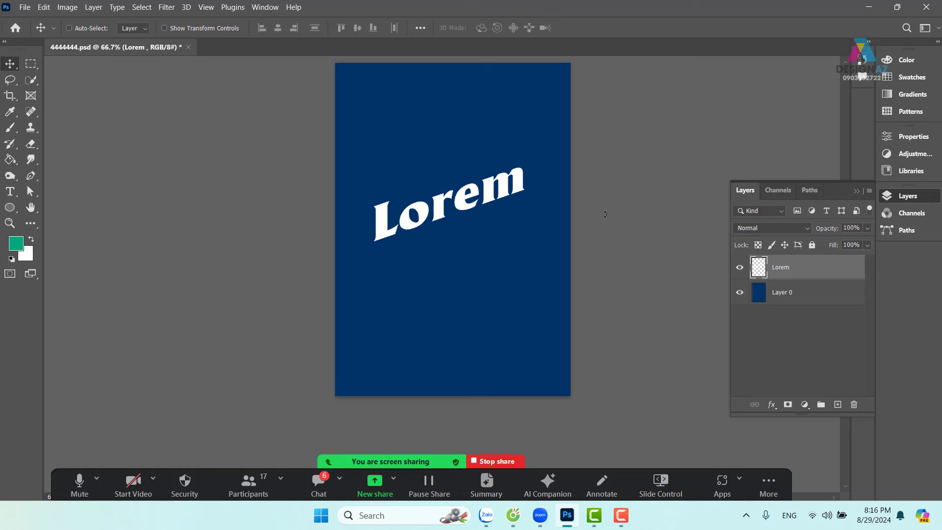
key("ctrl+z")
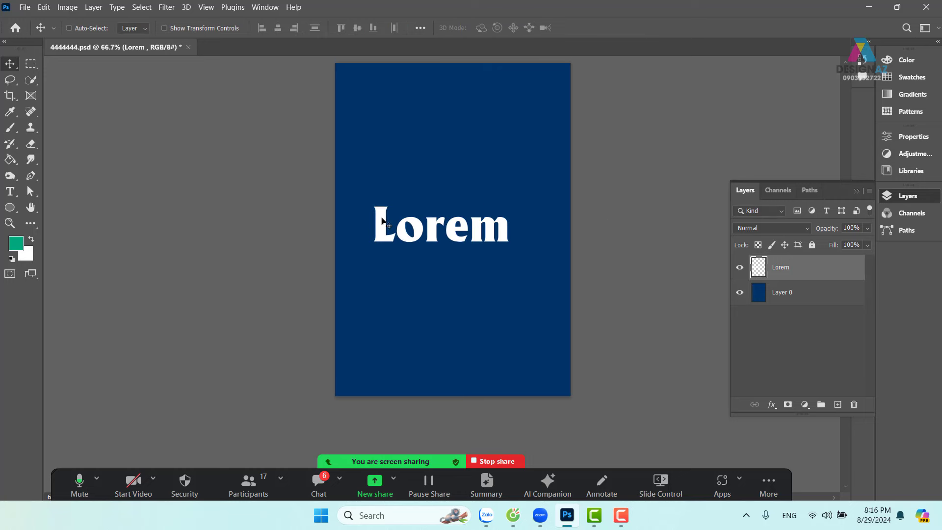
left_click_drag(418, 230, 435, 231)
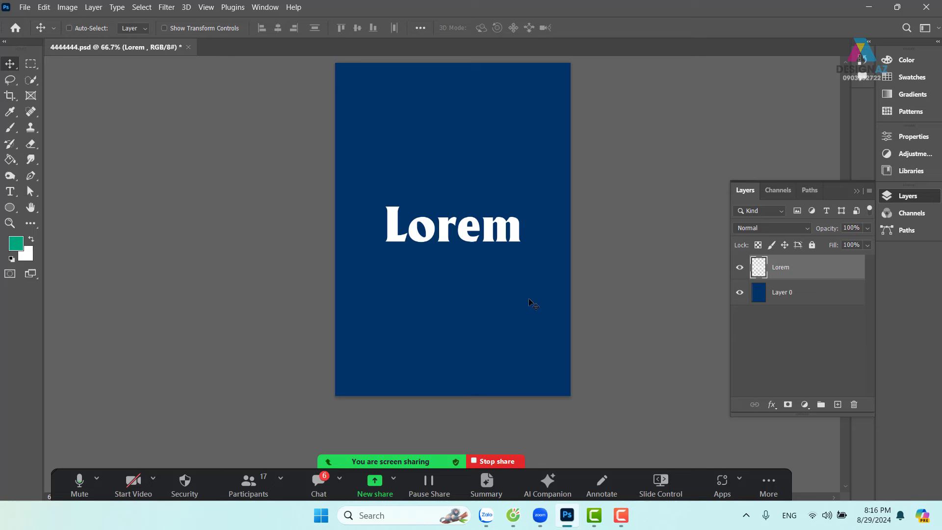
left_click(531, 303, "alt")
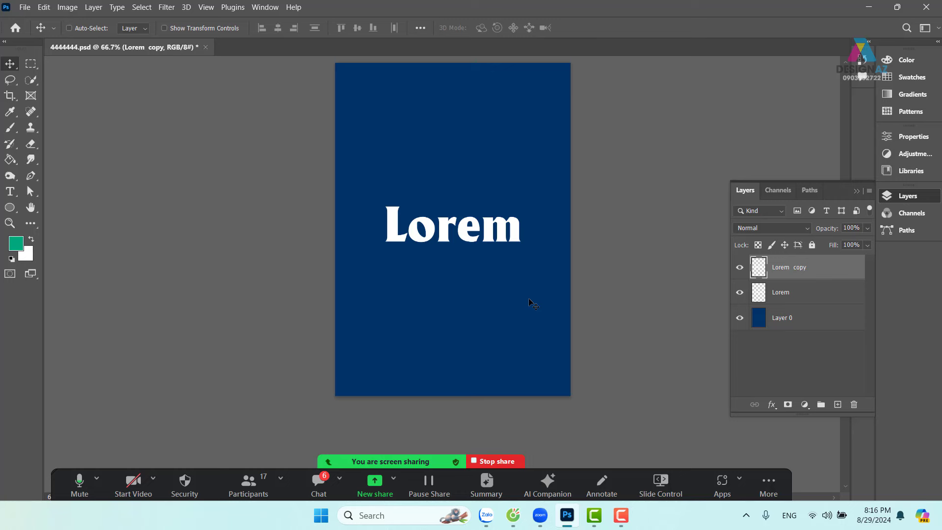
left_click_drag(508, 238, 518, 199)
key("ctrl")
key("ctrl+t")
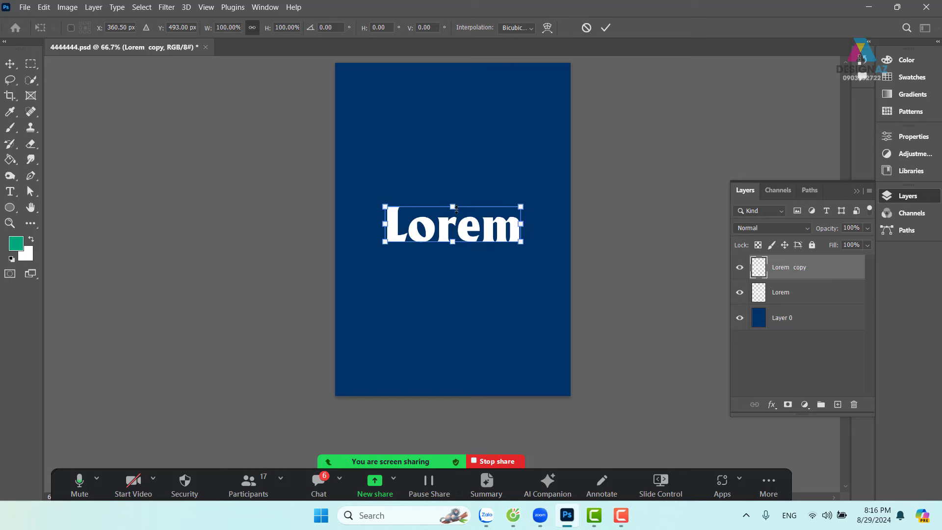
left_click_drag(452, 206, 452, 310)
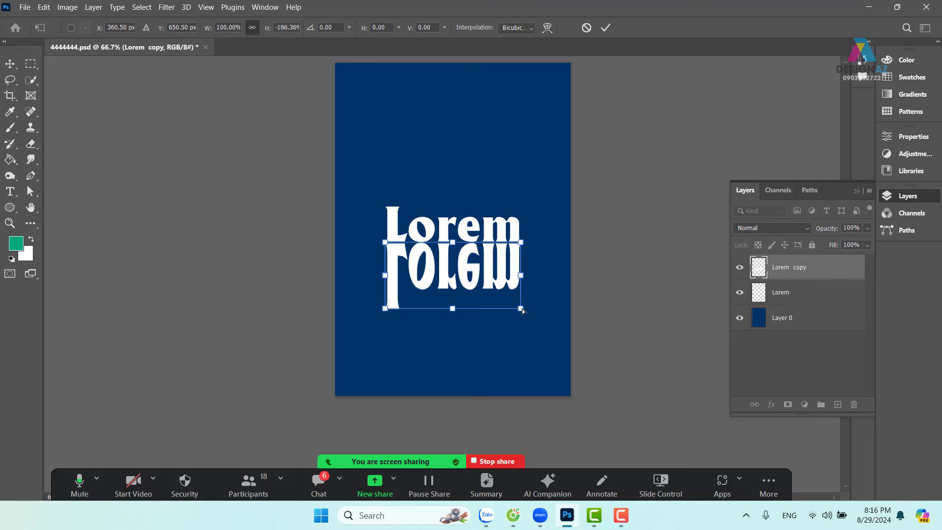
left_click_drag(522, 309, 632, 292)
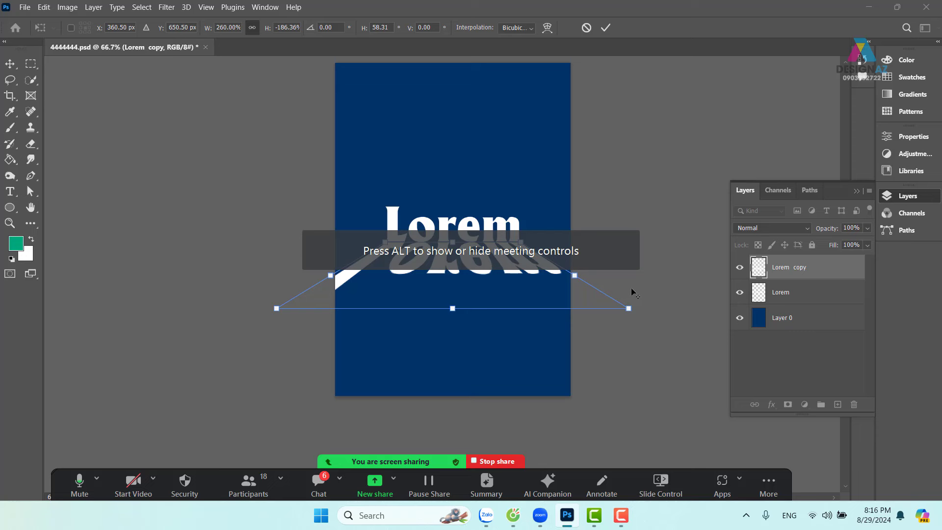
left_click(607, 28)
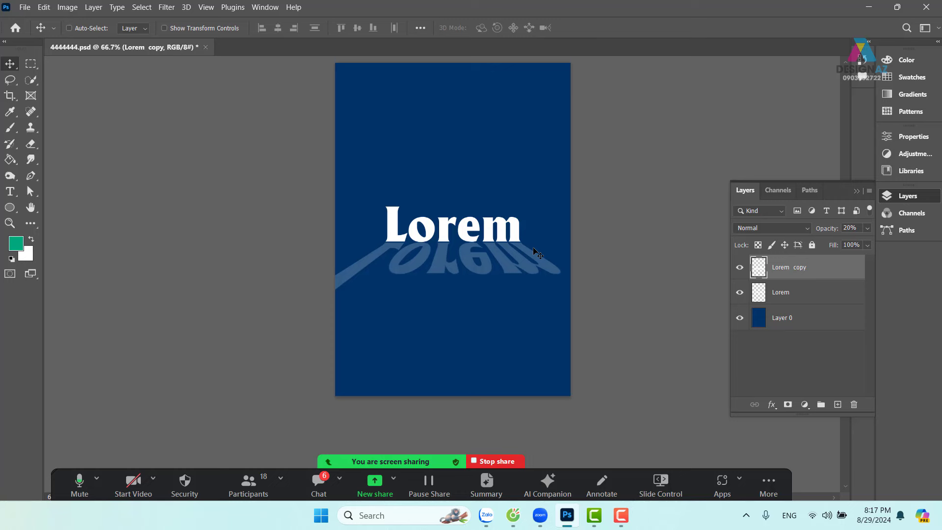
key("Delete")
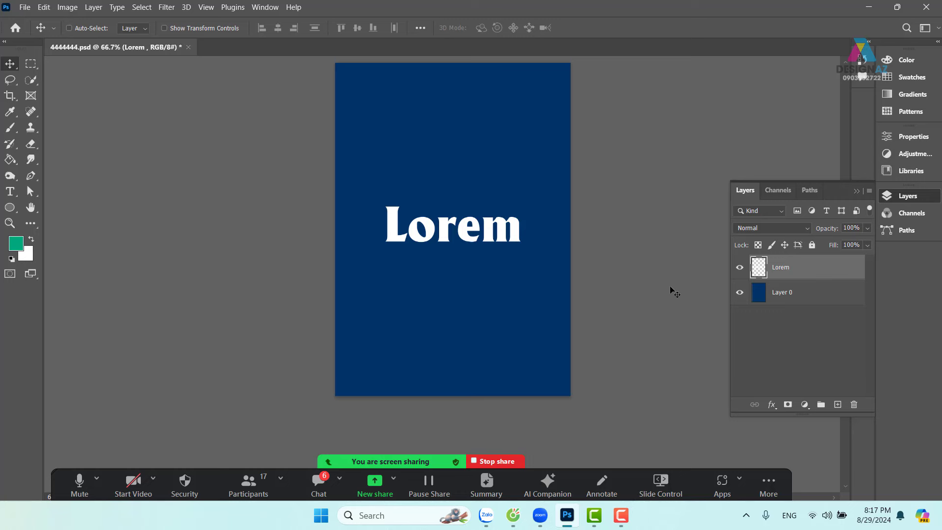
Step: Delete the Lorem text layer and add Layer 1 filled with green
left_click_drag(452, 235, 479, 235)
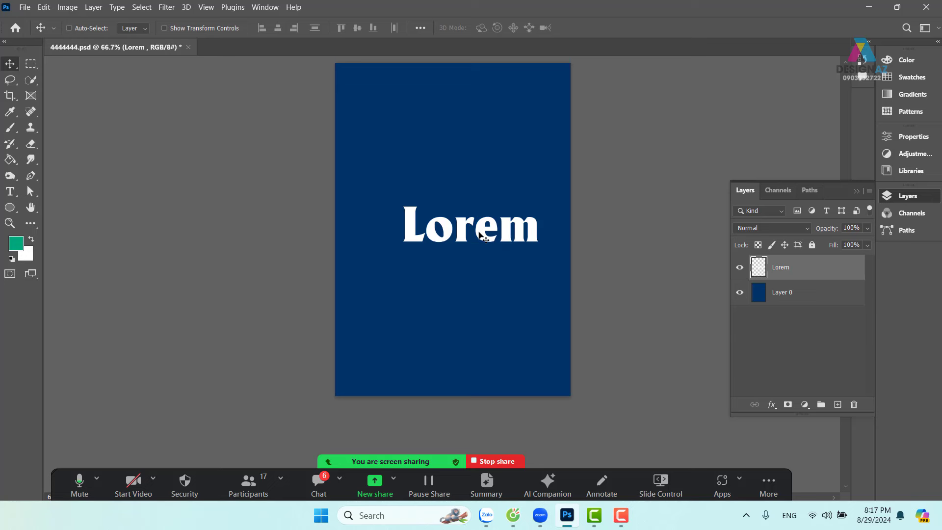
key("Delete")
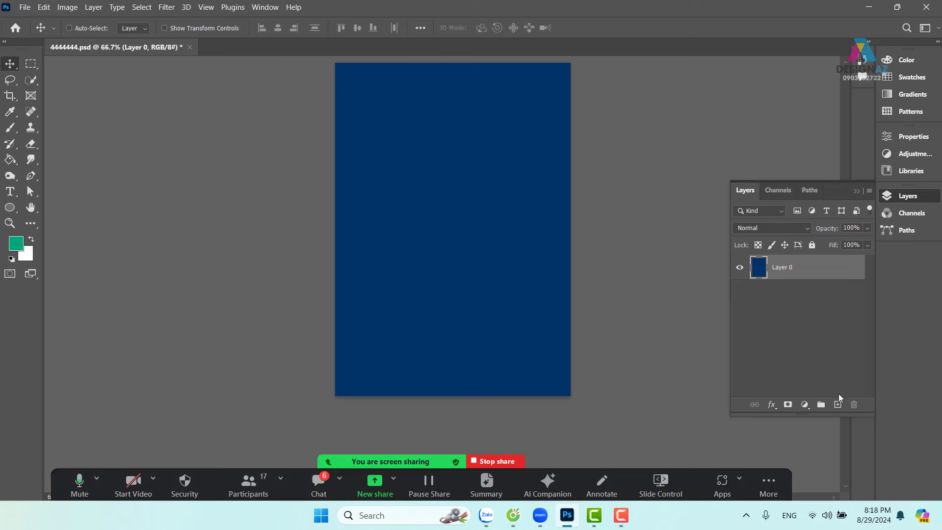
left_click(837, 403)
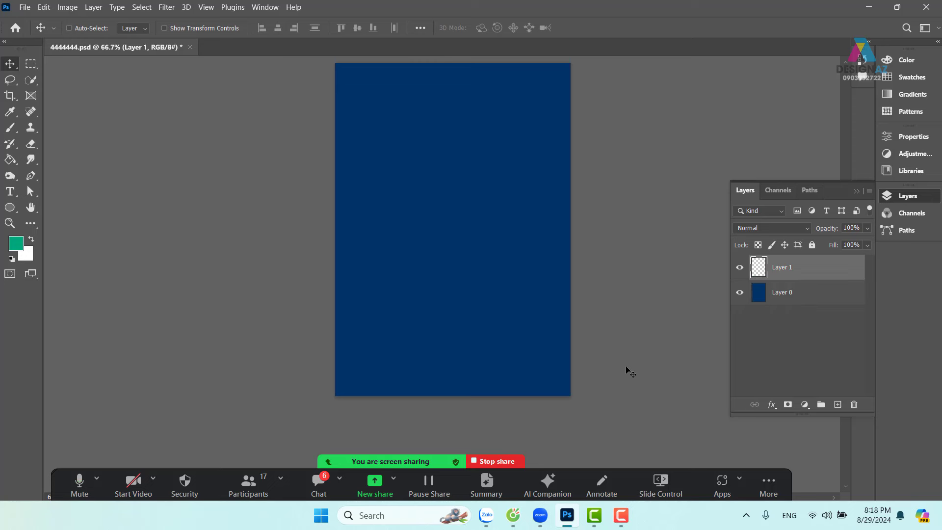
key("alt+BackSpace")
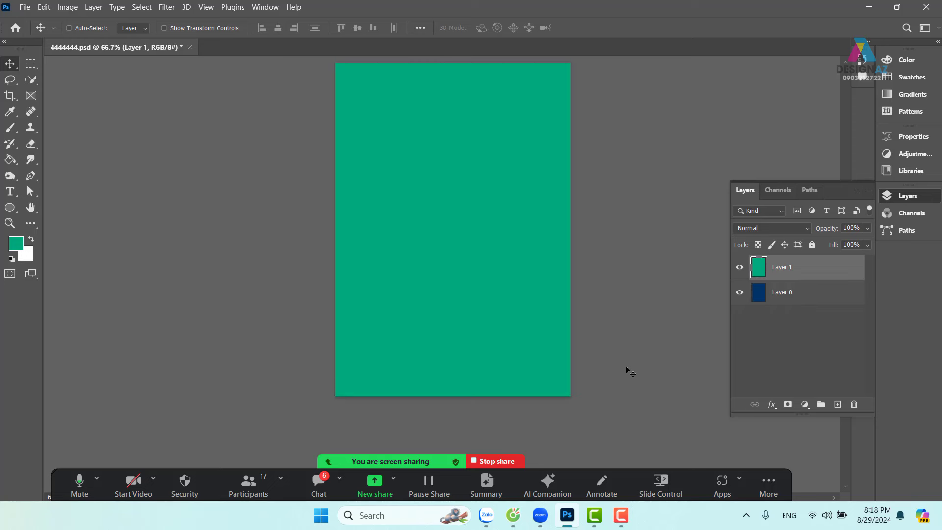
Step: Add Layer 2 and fill it with yellow ffc000
left_click(837, 403)
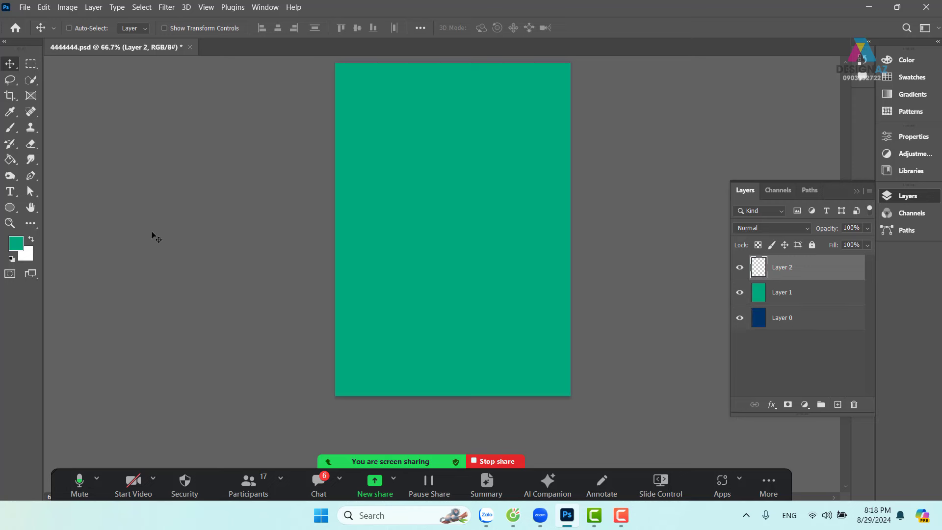
left_click(15, 243)
left_click_drag(646, 188, 646, 243)
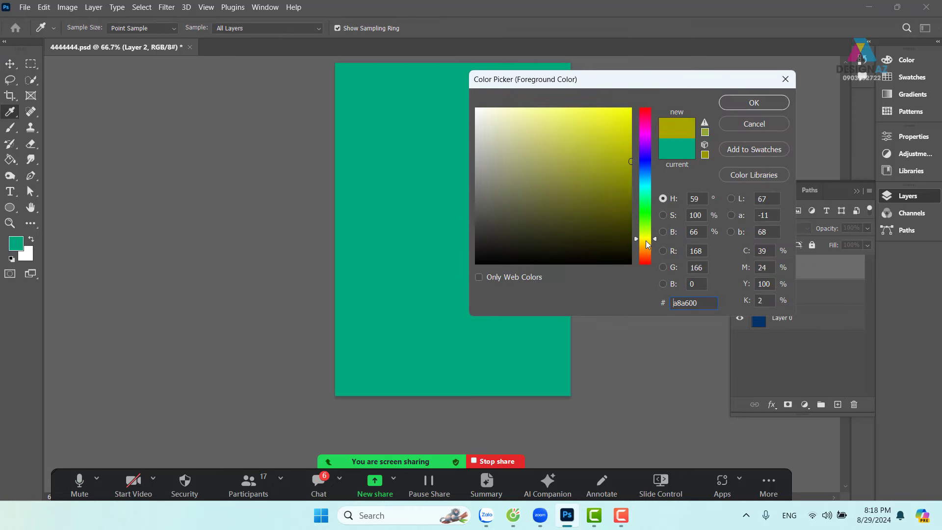
type("ffc000")
left_click(770, 101)
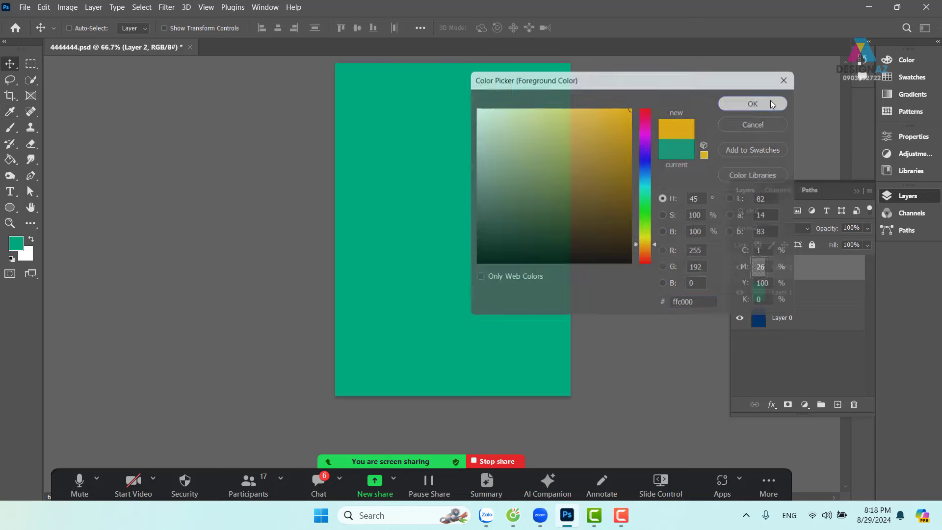
key("v")
key("alt+BackSpace")
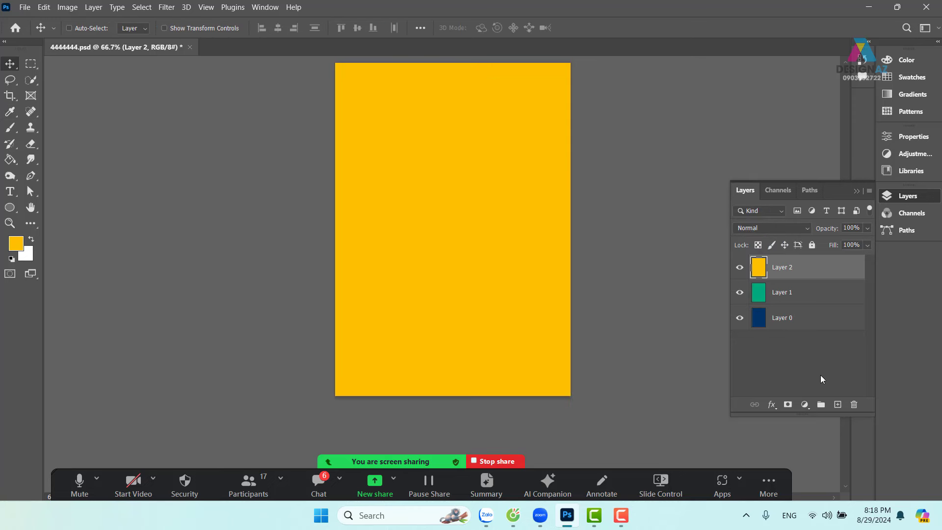
Step: Add Layer 3 and fill it with a soft magenta
left_click(837, 406)
left_click(15, 243)
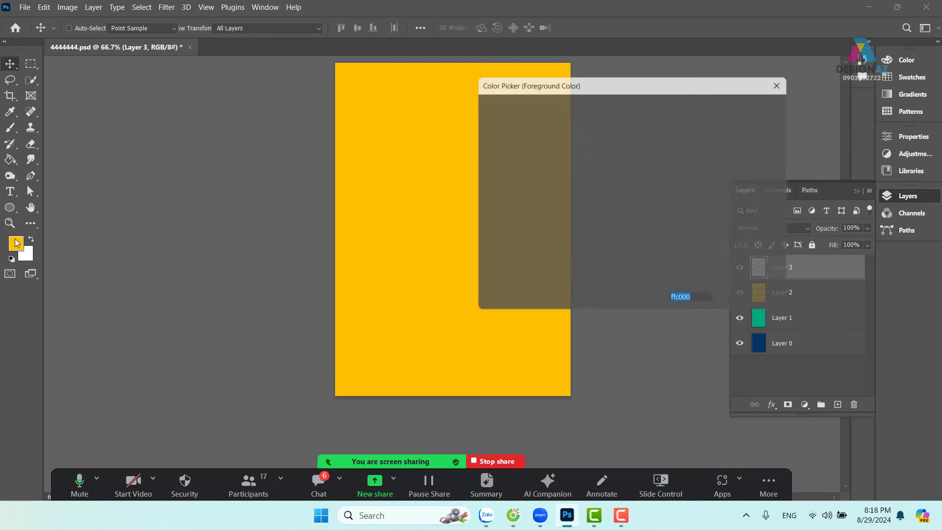
left_click(640, 132)
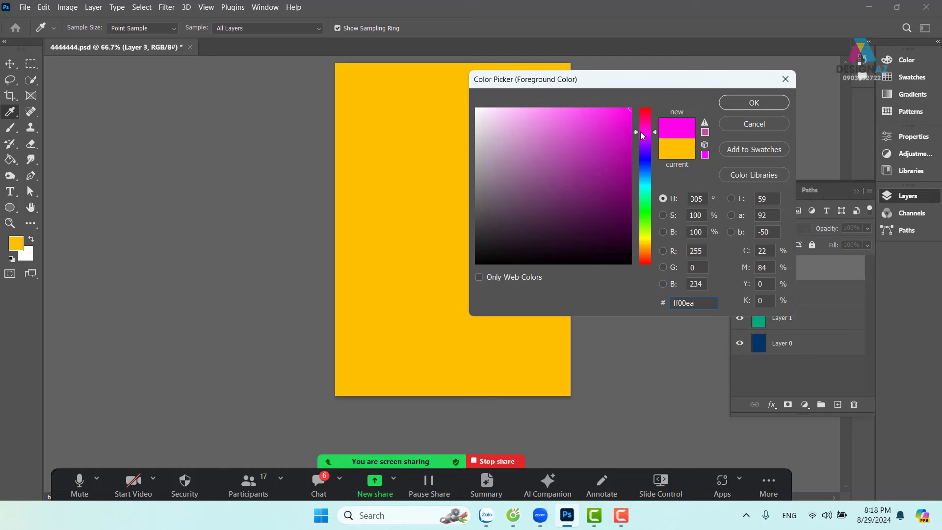
left_click(586, 139)
left_click(765, 103)
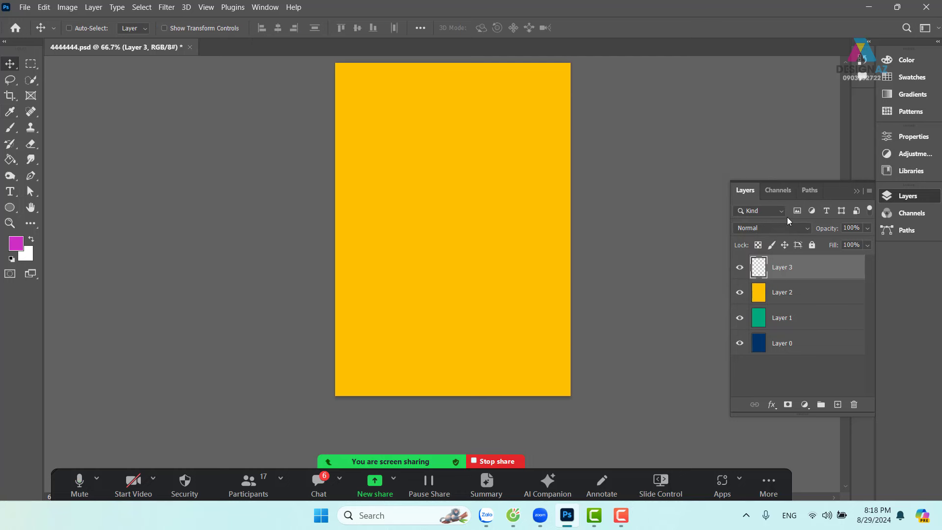
key("alt+BackSpace")
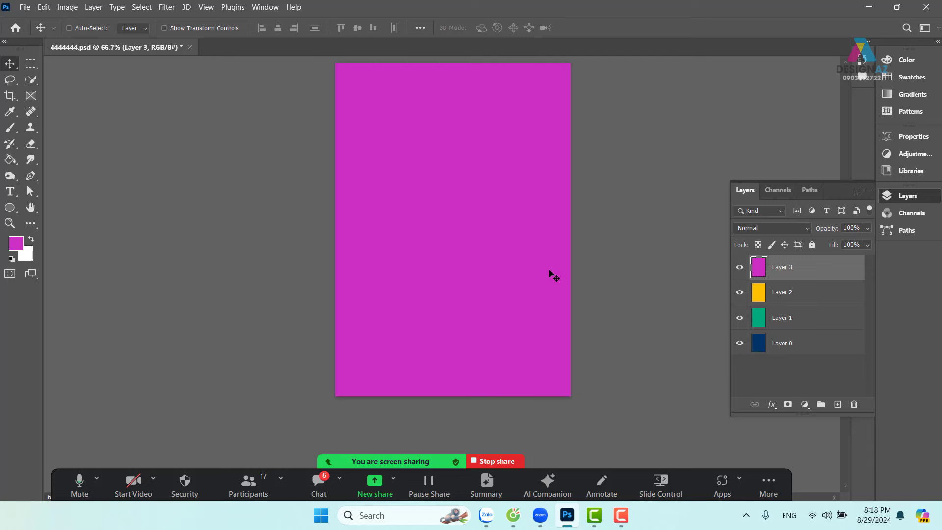
Step: Shrink the magenta fill to about two thirds, toward the bottom-right
key("ctrl")
key("ctrl+t")
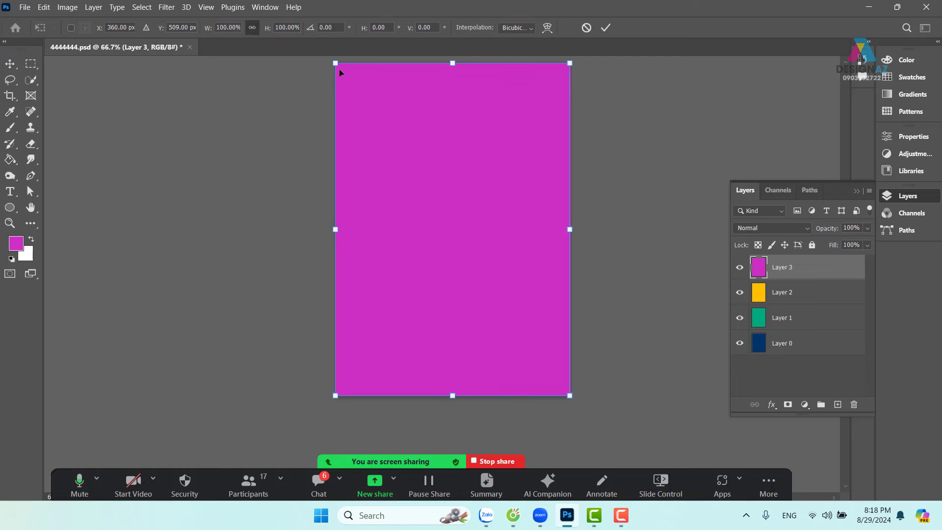
left_click_drag(336, 64, 443, 158)
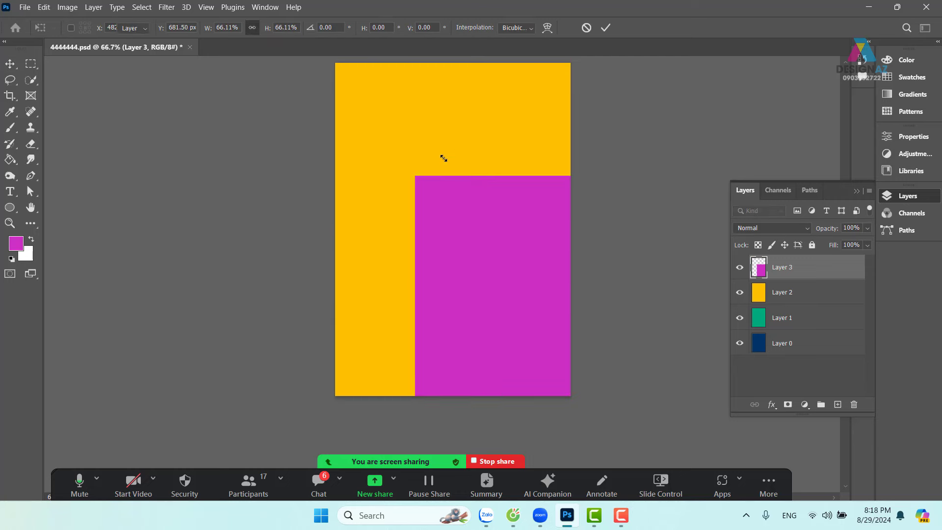
key("Return")
Step: Shrink the yellow Layer 2 and position it in the upper middle
right_click(516, 114)
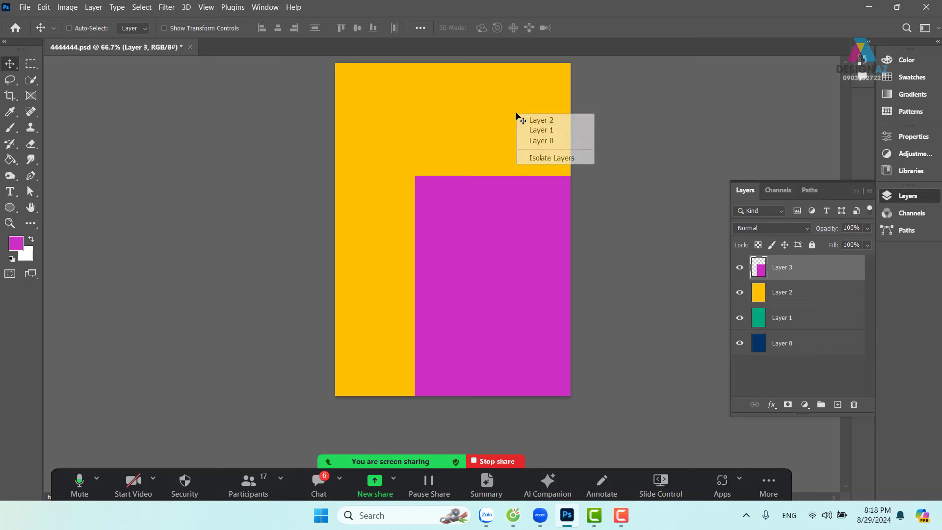
left_click(540, 120)
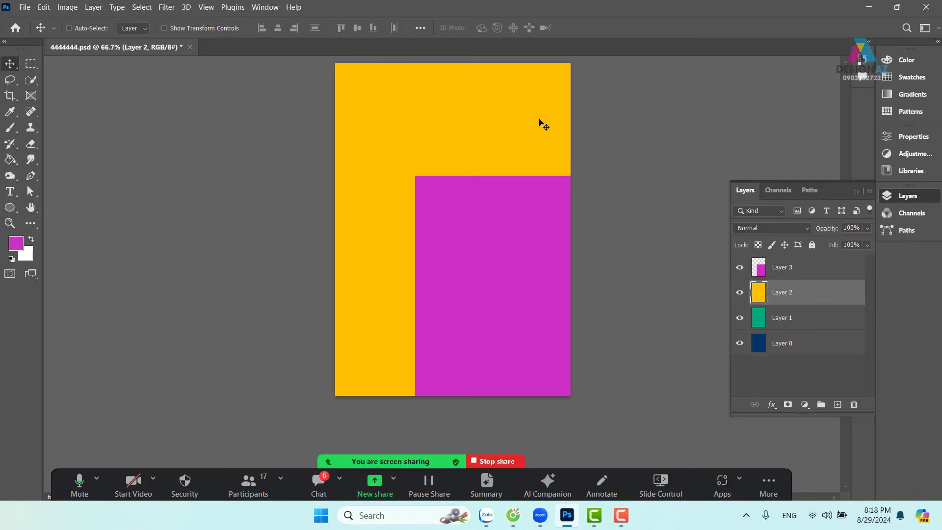
key("ctrl+t")
left_click_drag(334, 63, 424, 136)
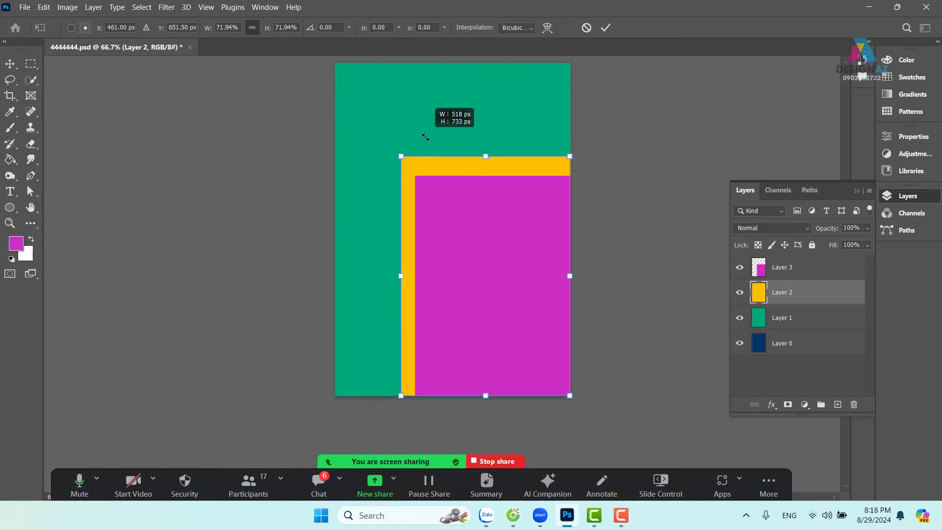
left_click_drag(487, 160, 460, 96)
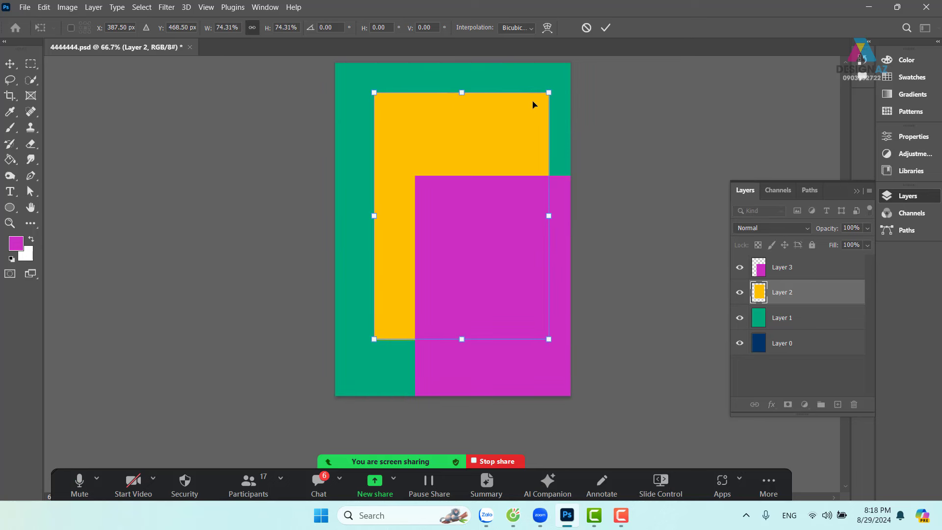
mouse_move(548, 93)
left_mouse_down()
mouse_move(509, 152)
mouse_move(486, 123)
left_mouse_up()
key("Return")
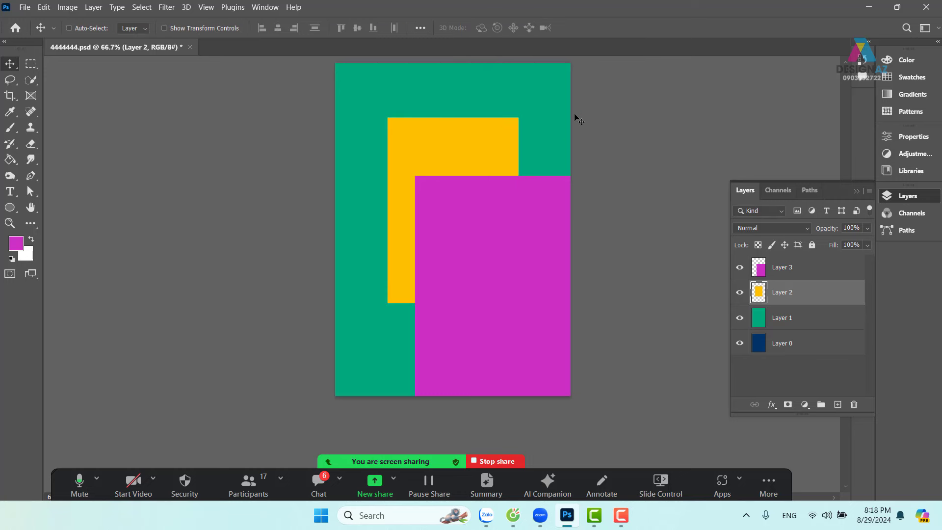
Step: Scale the green Layer 1 to about half size and place it at lower left
right_click(550, 96)
left_click(564, 104)
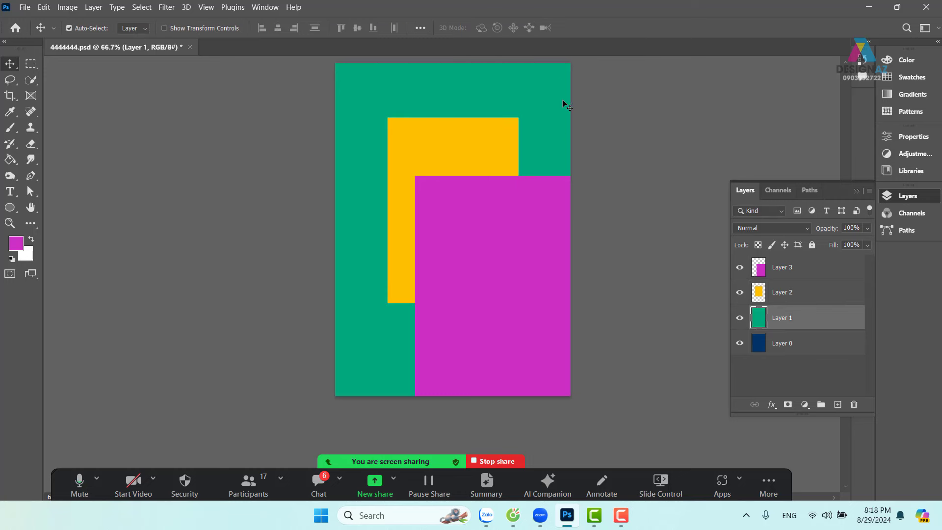
key("ctrl+t")
left_click_drag(579, 61, 456, 236)
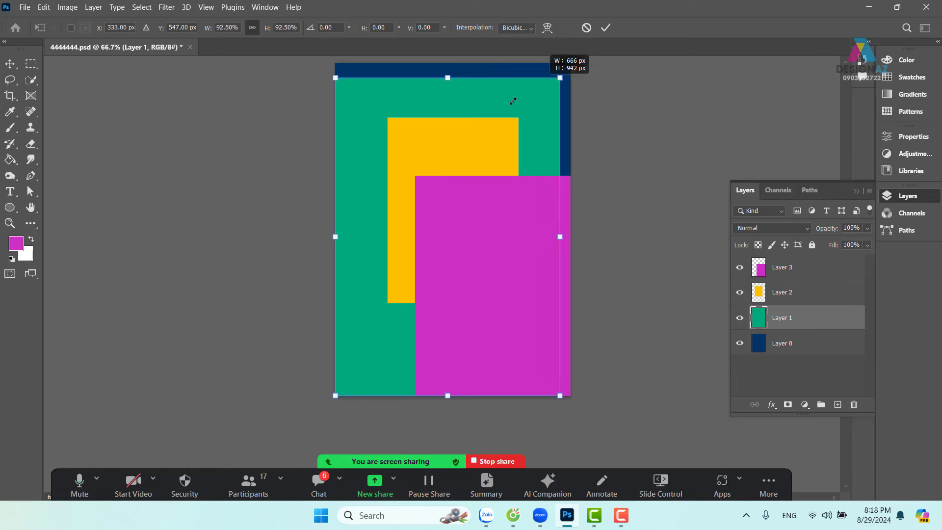
left_click_drag(379, 312, 390, 286)
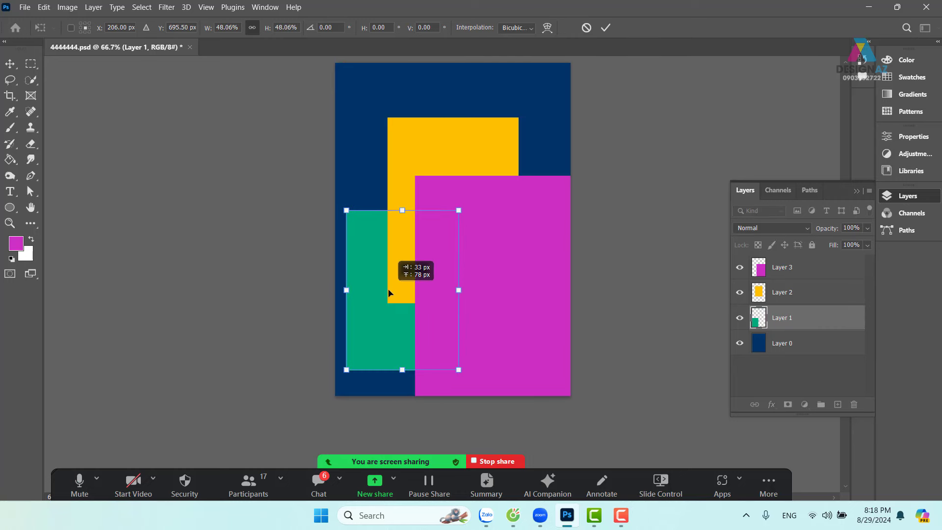
key("Return")
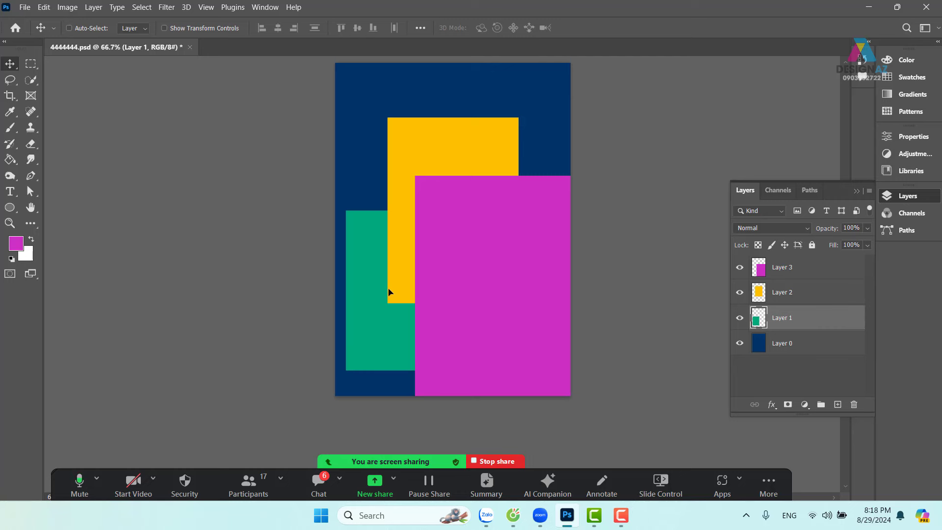
Step: Select Layers 3, 2 and 1 together and move the three rectangles up
right_click(493, 241)
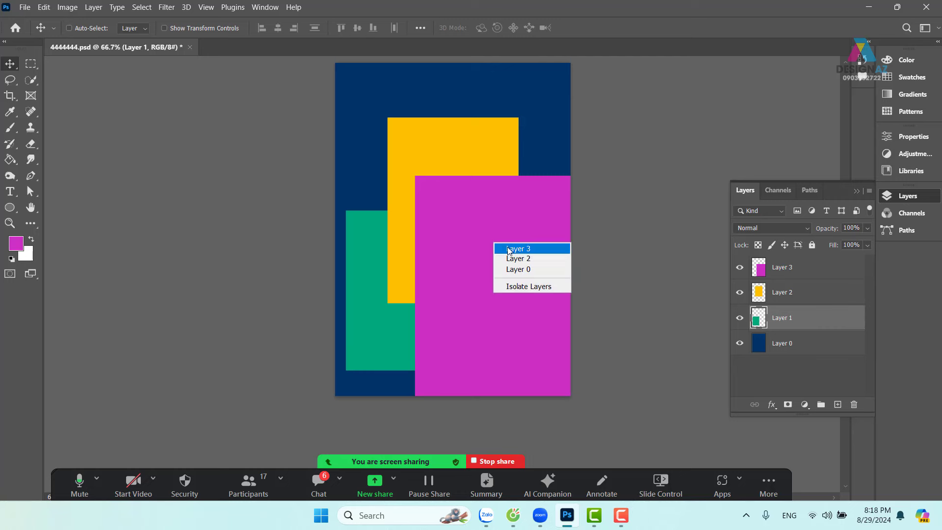
left_click(509, 249)
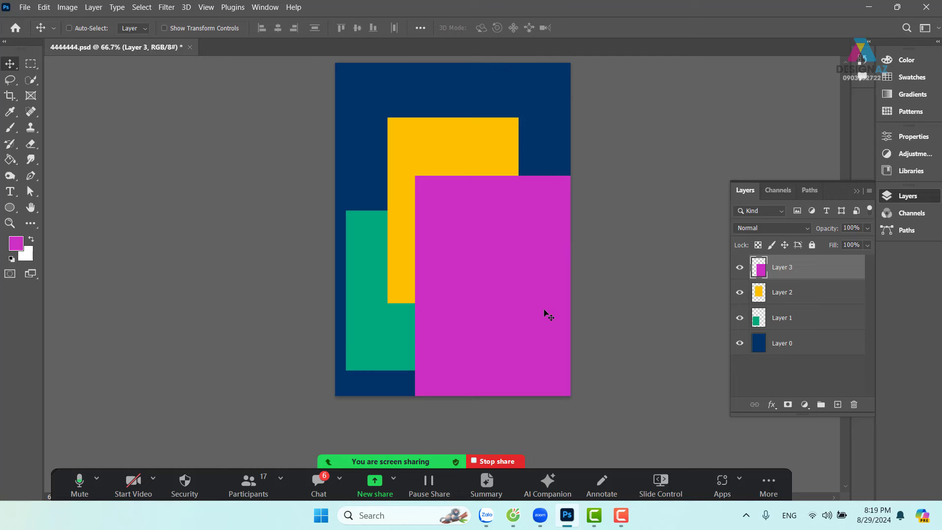
right_click(480, 128)
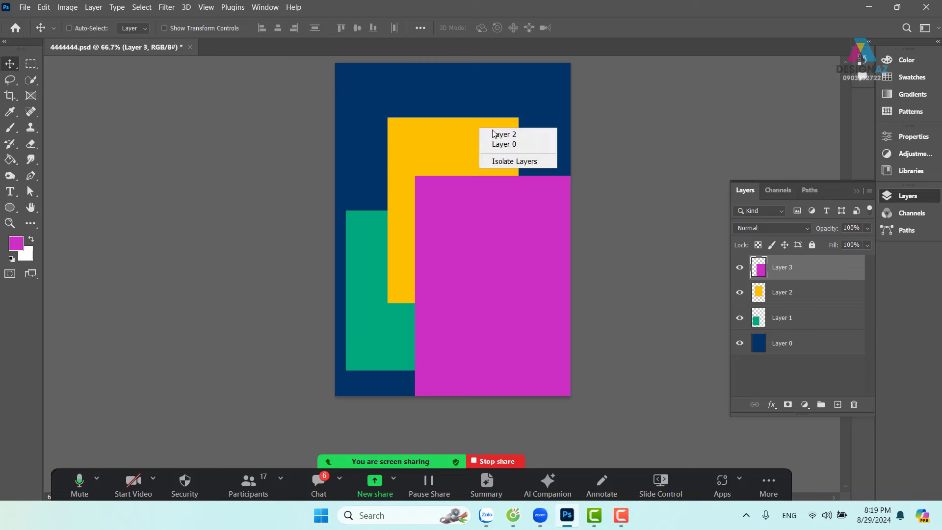
left_click(504, 134, "shift")
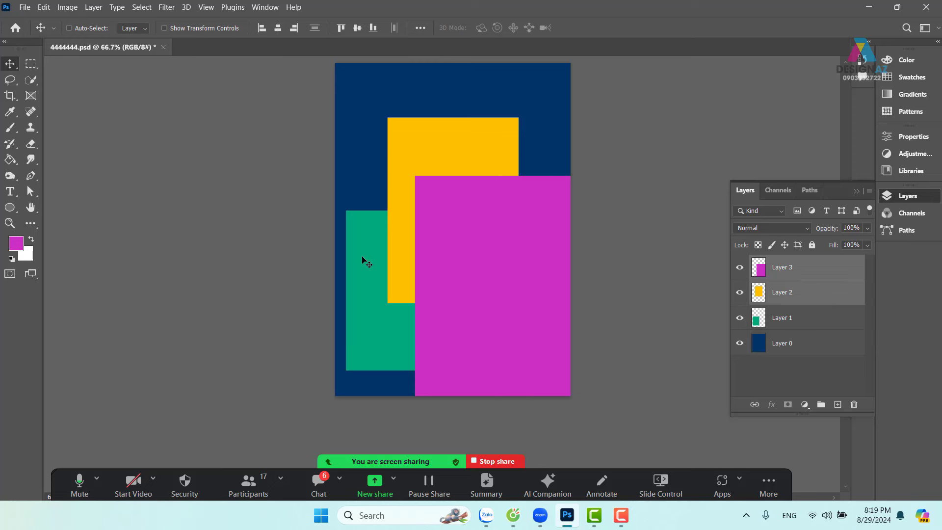
right_click(359, 243)
left_click(377, 245, "shift")
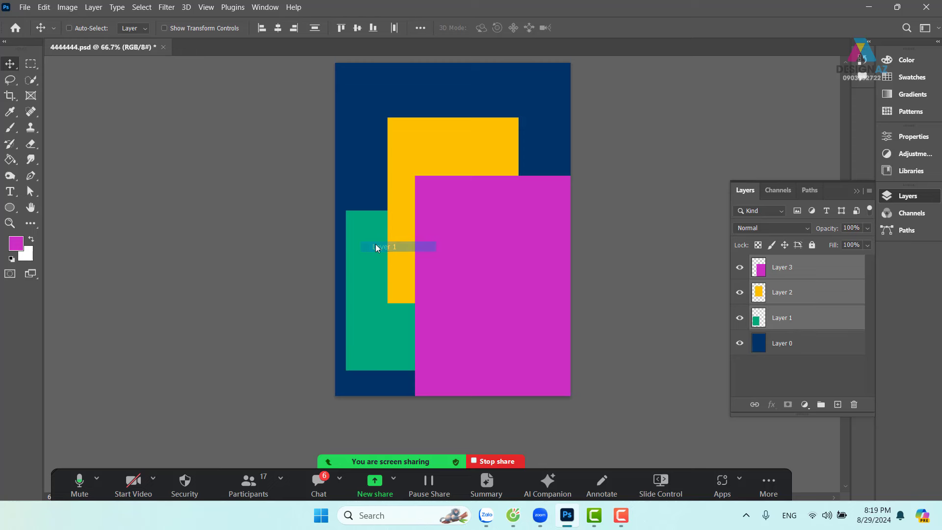
mouse_move(404, 269)
left_mouse_down()
mouse_move(417, 273)
mouse_move(361, 251)
mouse_move(381, 242)
mouse_move(359, 243)
left_mouse_up()
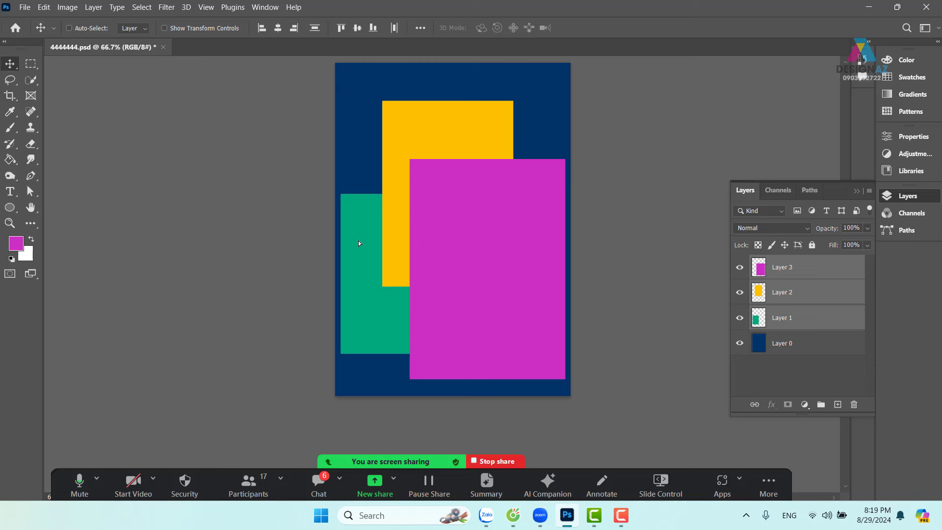
Step: Try moving the green and yellow rectangles individually, undoing both moves
left_click(832, 314)
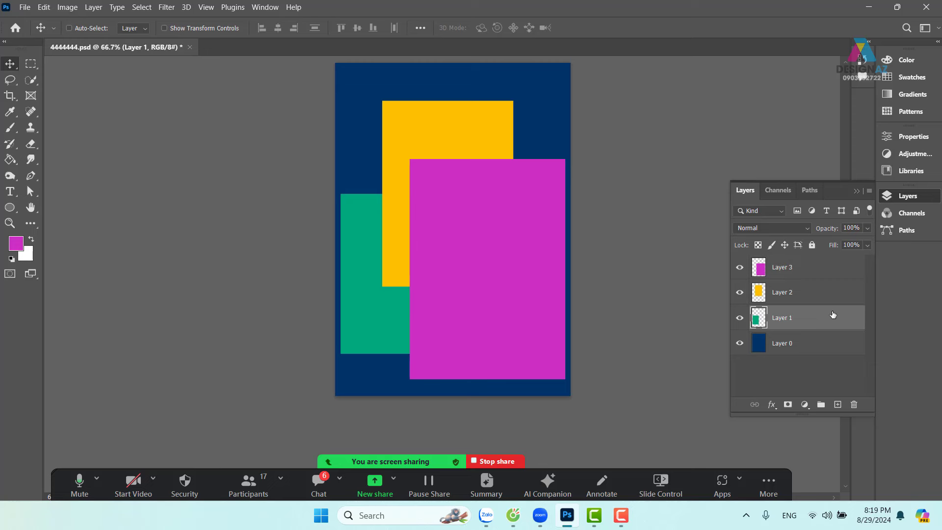
left_click(819, 269, "shift")
left_click_drag(493, 293, 492, 293)
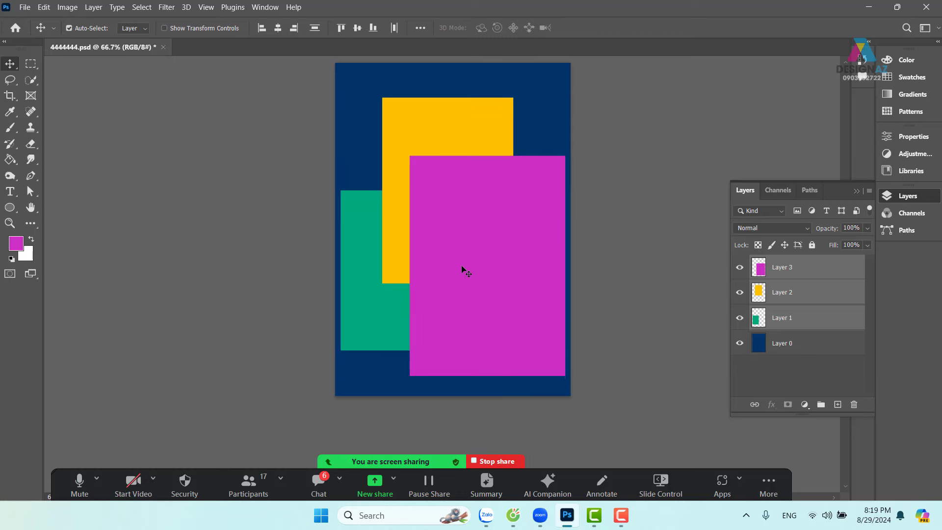
right_click(350, 269)
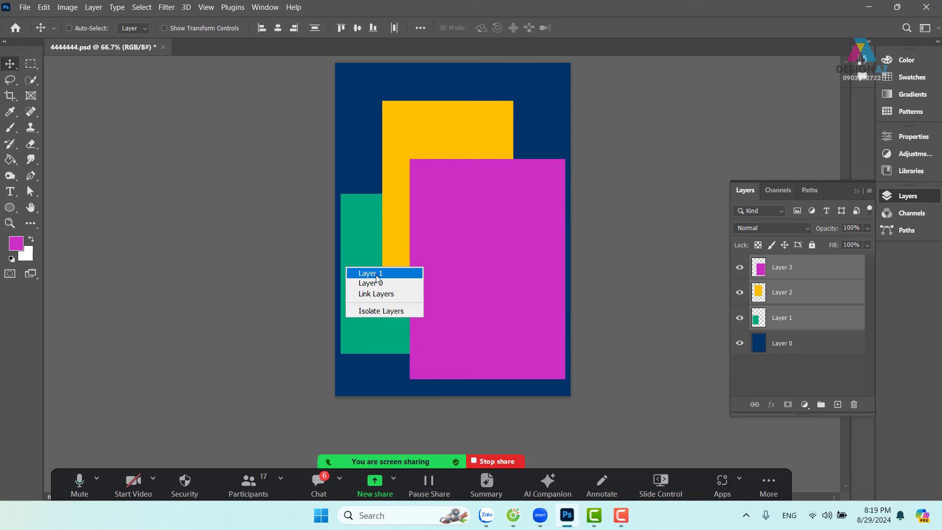
left_click(368, 271)
left_click_drag(368, 271, 367, 222)
key("ctrl+z")
left_click_drag(412, 143, 425, 128)
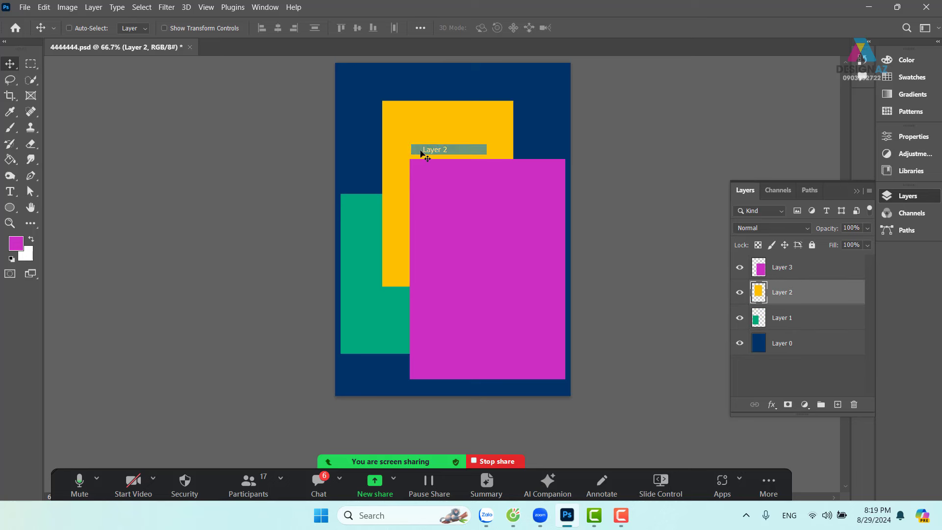
key("ctrl+z")
Step: Select magenta Layer 3 and move it up against the right edge
right_click(519, 186)
left_click(533, 192)
left_click_drag(520, 199, 525, 197)
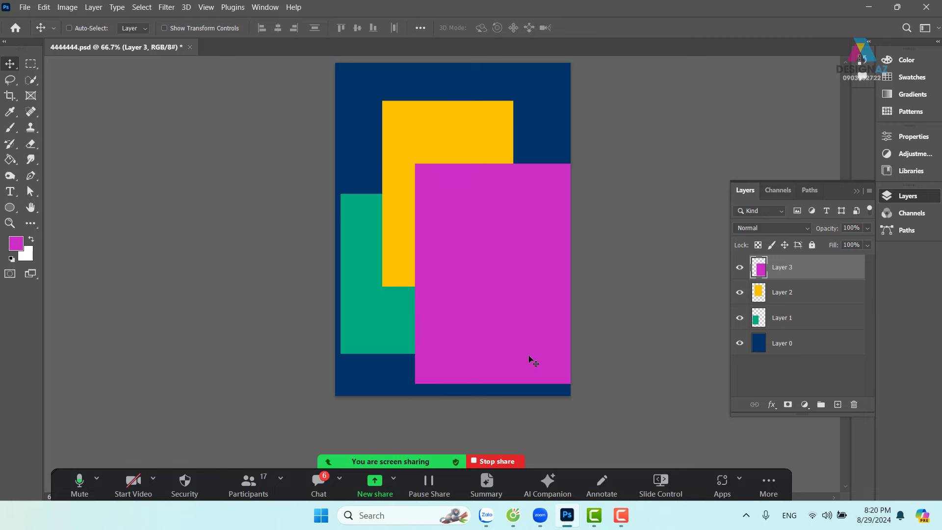
Step: Open the group-chat screenshot full size in Zalo, copy it, and return to Photoshop
left_click(487, 516)
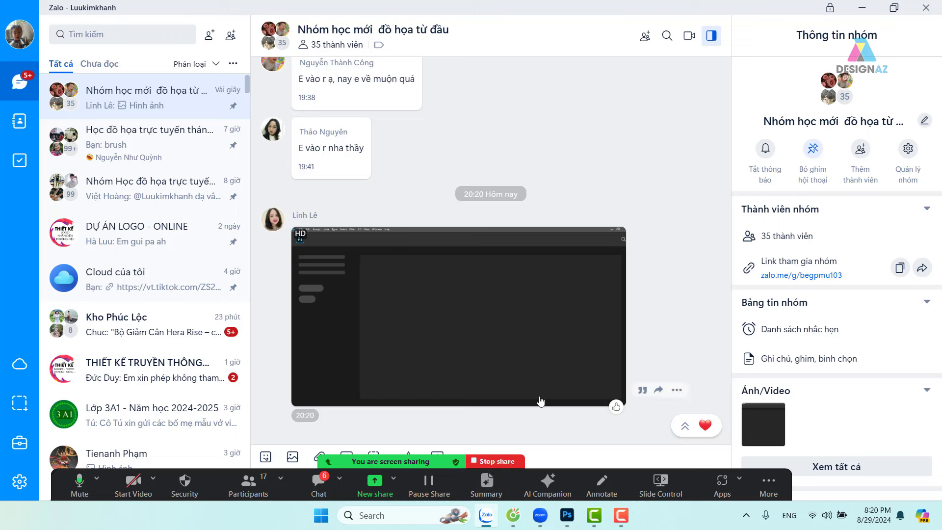
left_click(527, 324)
right_click(523, 287)
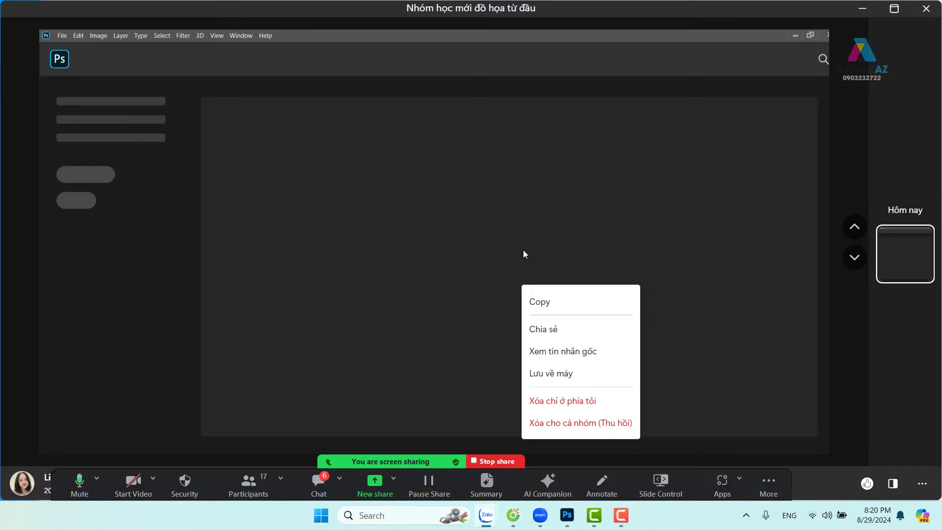
left_click(552, 303)
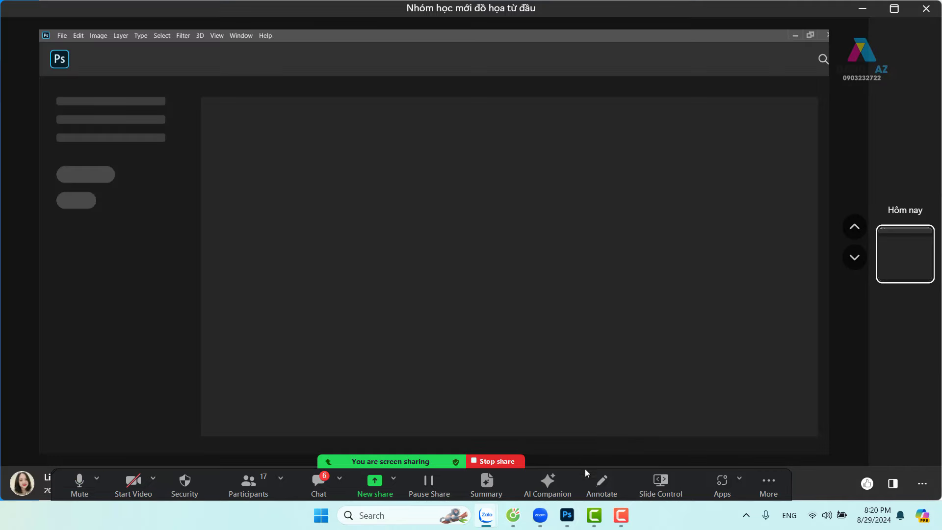
left_click(566, 513)
key("ctrl")
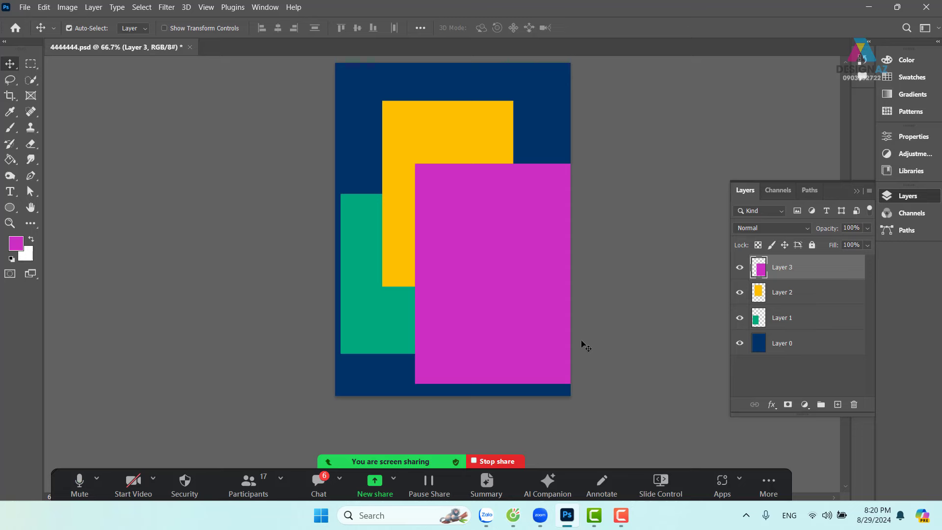
key("ctrl+n")
key("Return")
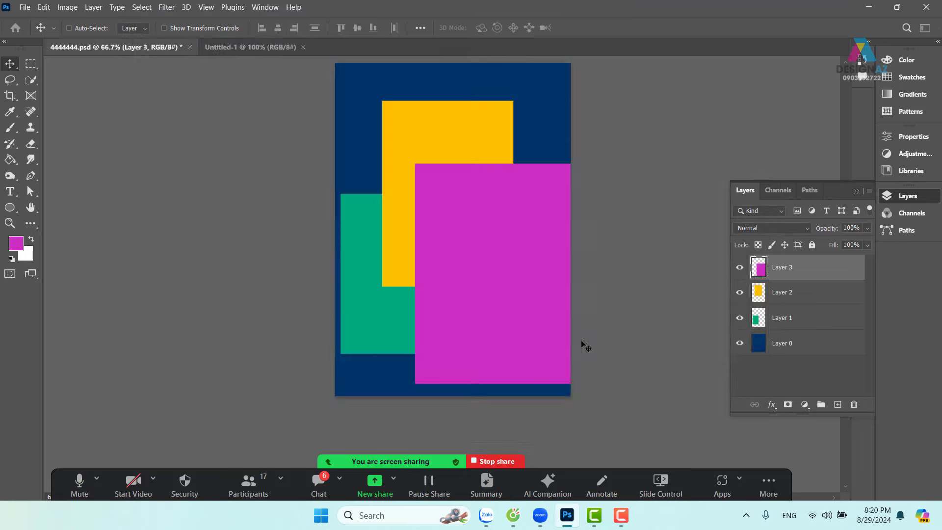
key("ctrl+v")
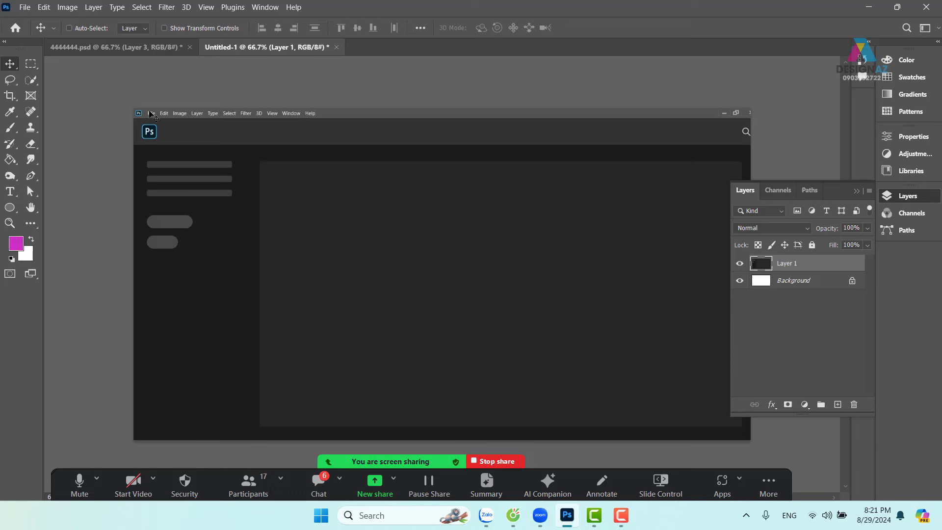
left_click(336, 48)
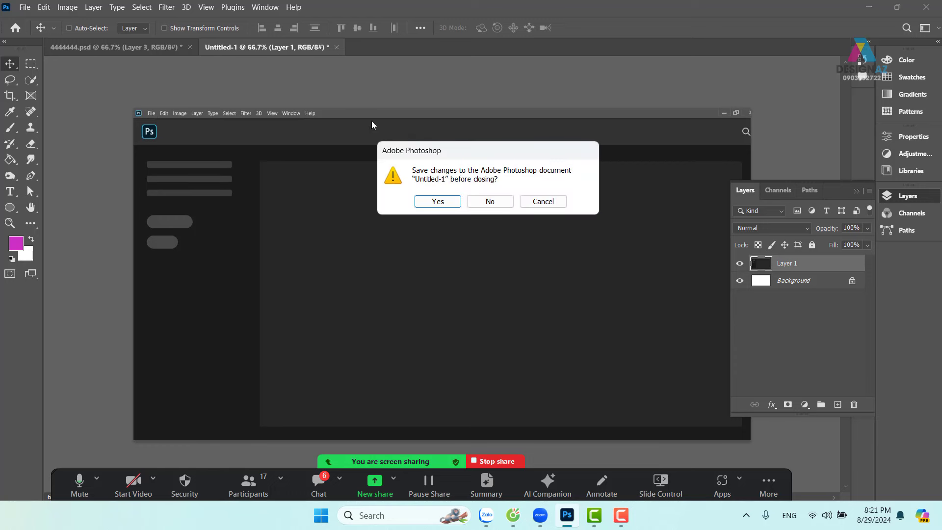
left_click(490, 201)
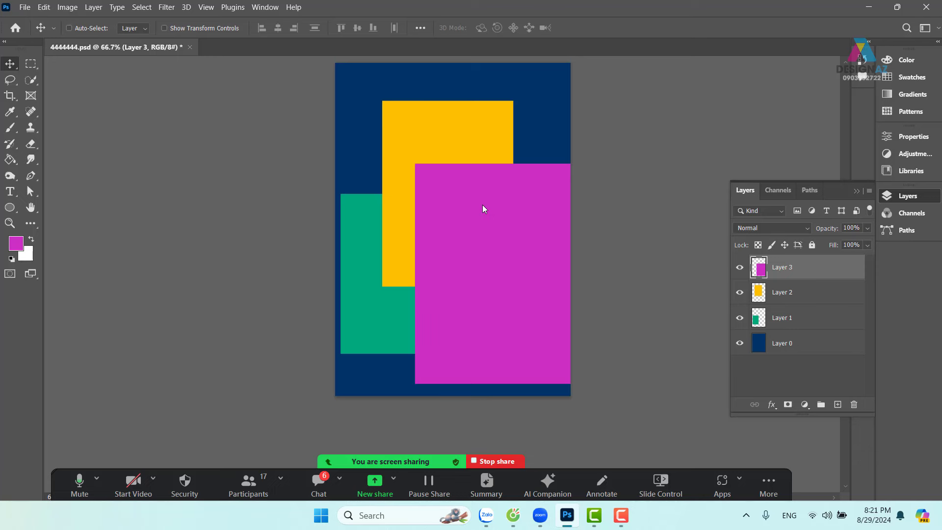
Step: Create a new white document from the Clipboard preset, 1886 × 1013 px at 72 ppi
left_click(25, 7)
left_click(47, 26)
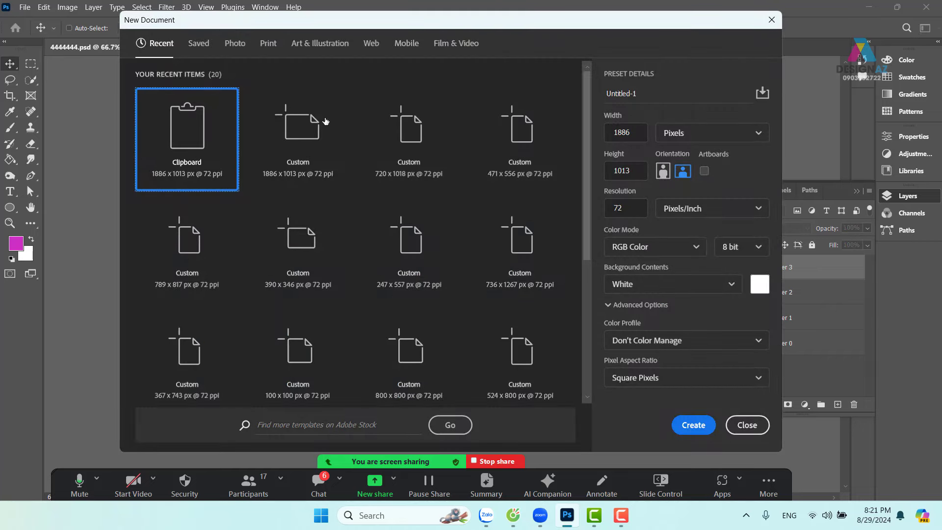
left_click(635, 134)
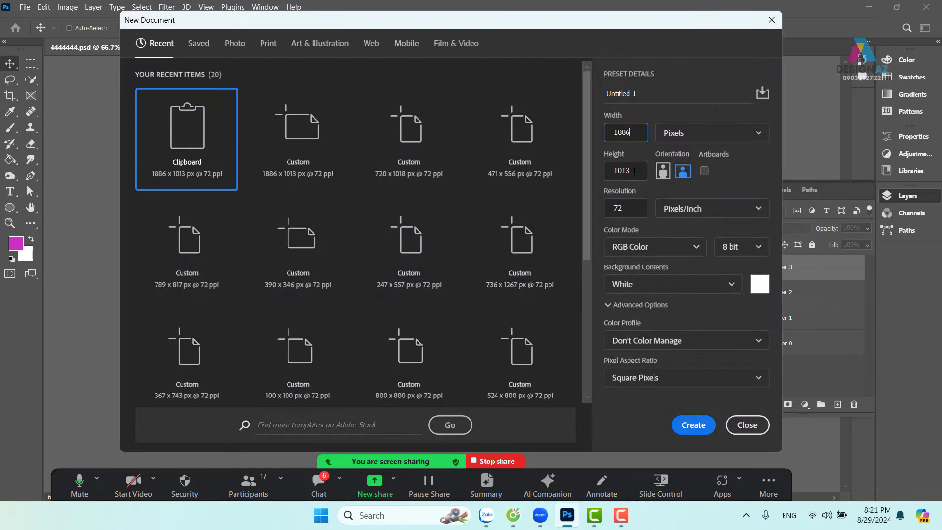
left_click(624, 210)
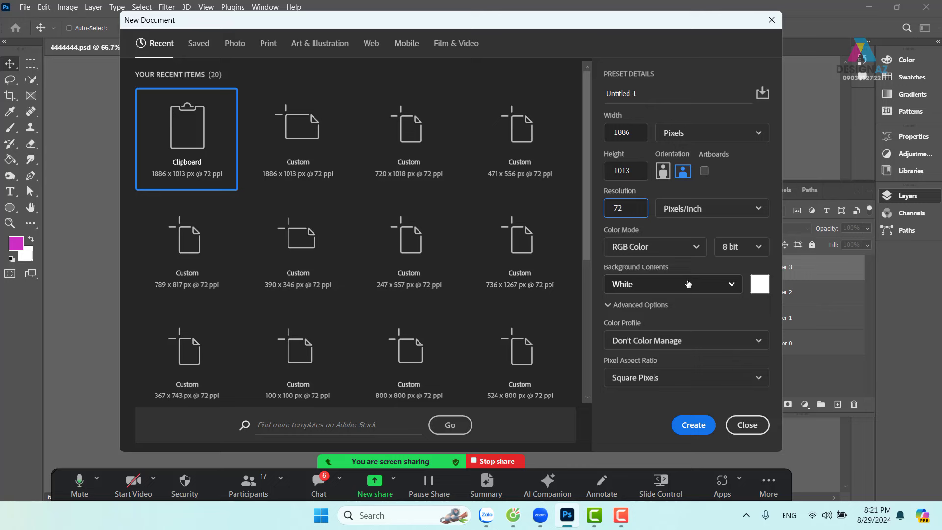
left_click(695, 427)
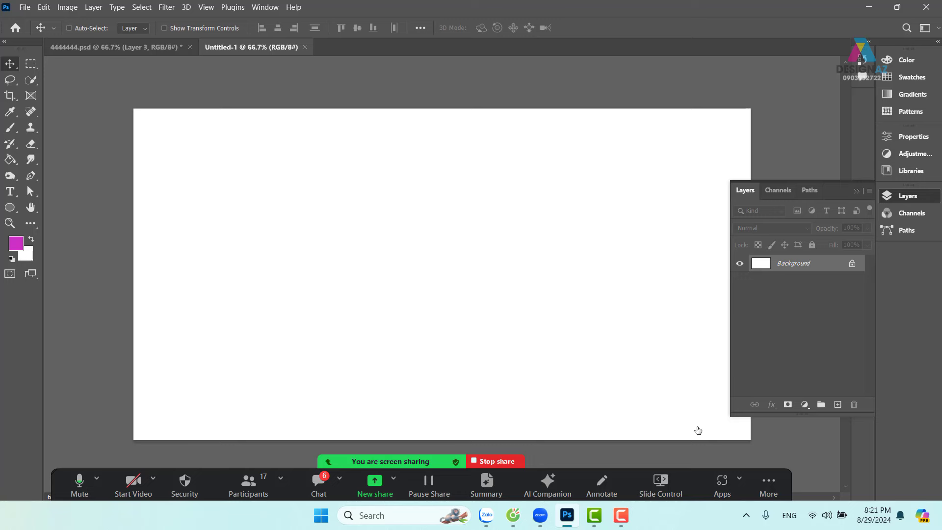
Step: Reset the workspace to the default Essentials layout and zoom the blank canvas in and out
left_click(265, 10)
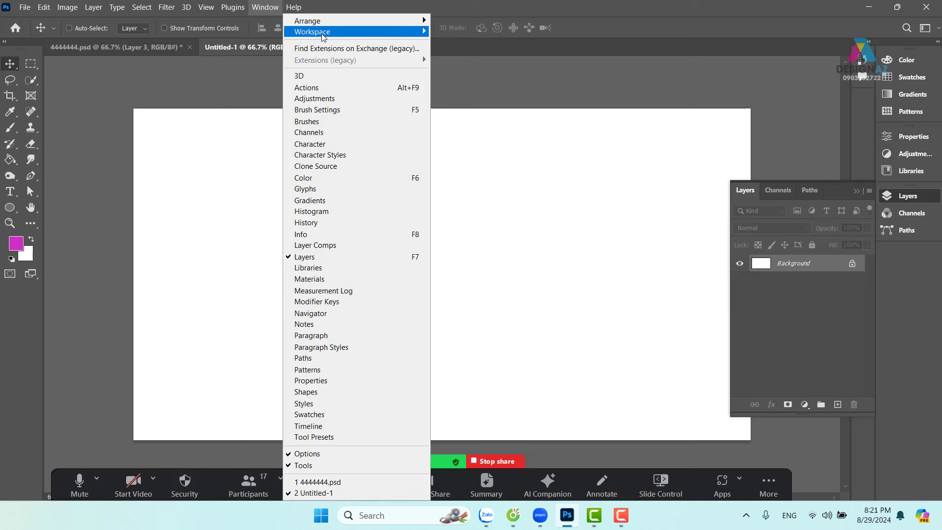
mouse_move(353, 31)
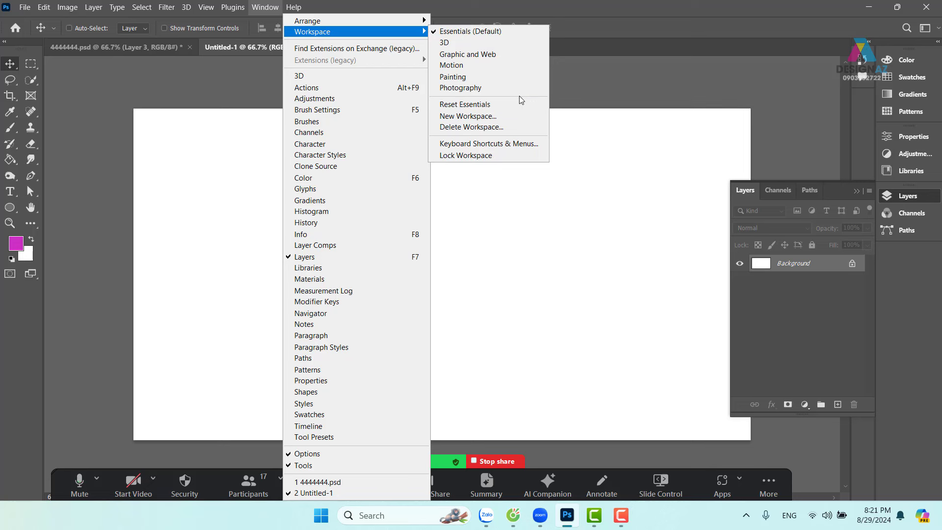
left_click(503, 106)
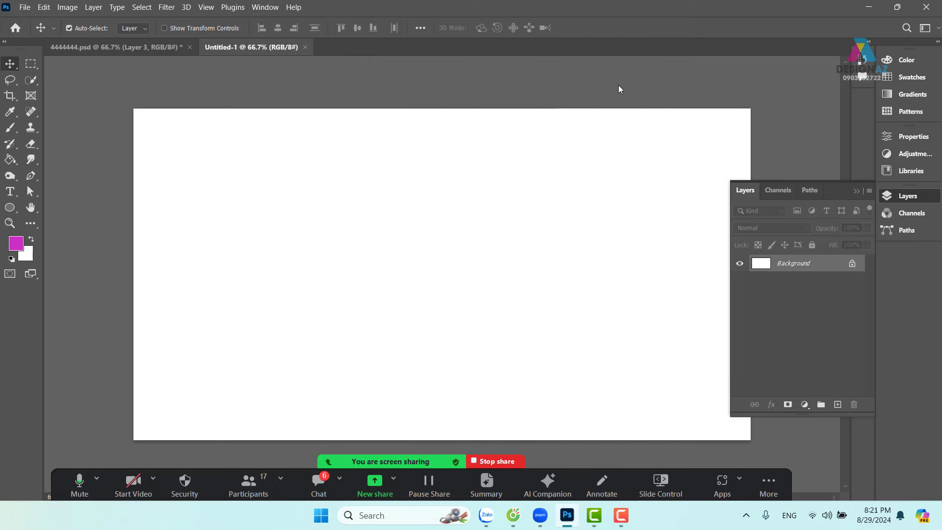
key("ctrl+plus")
key("ctrl+plus")
key("ctrl+minus")
key("ctrl+minus")
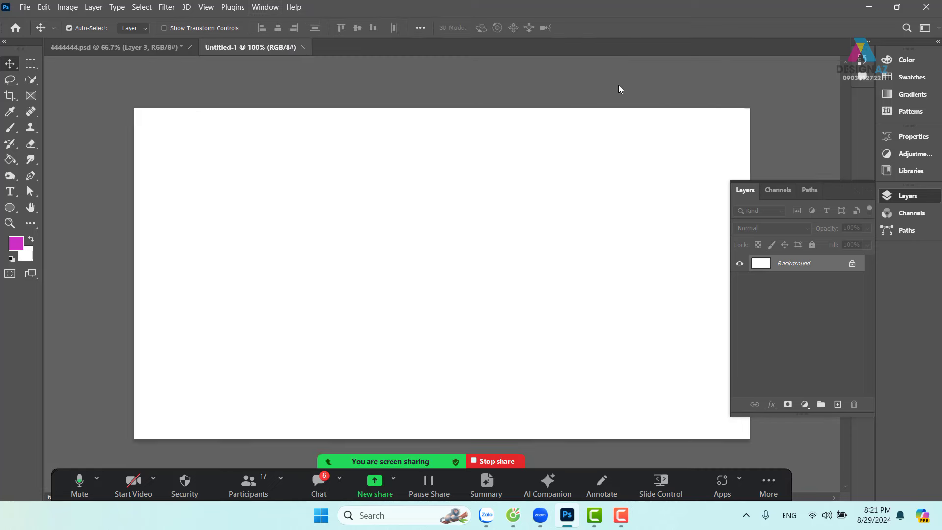
key("ctrl+minus")
key("ctrl+minus")
Step: Fit the blank canvas to the window, zoom out to 50%, then return to 4444444.psd
key("ctrl+0")
key("ctrl")
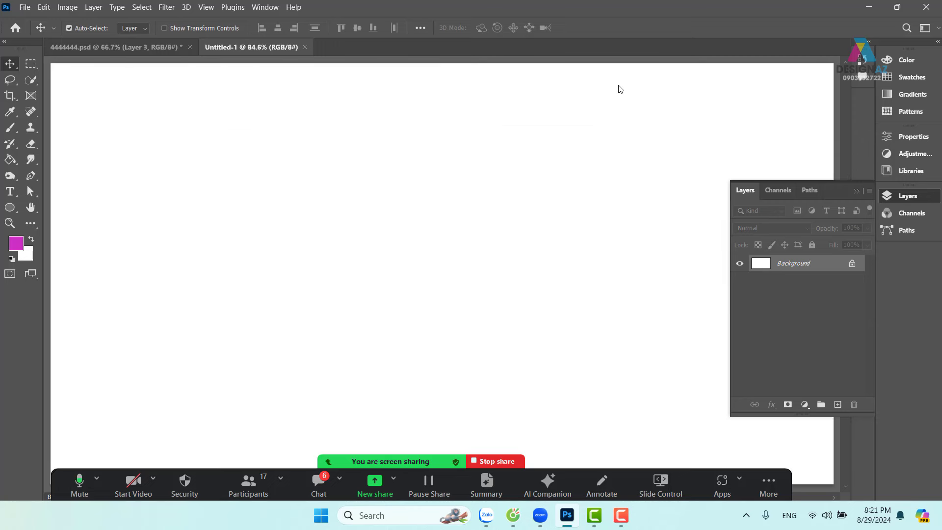
key("ctrl+minus")
key("ctrl+minus")
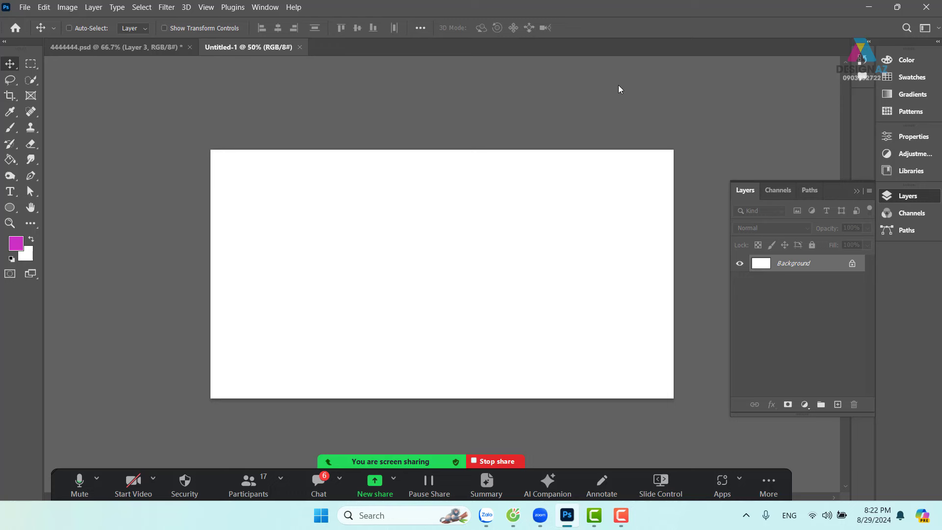
left_click(98, 49)
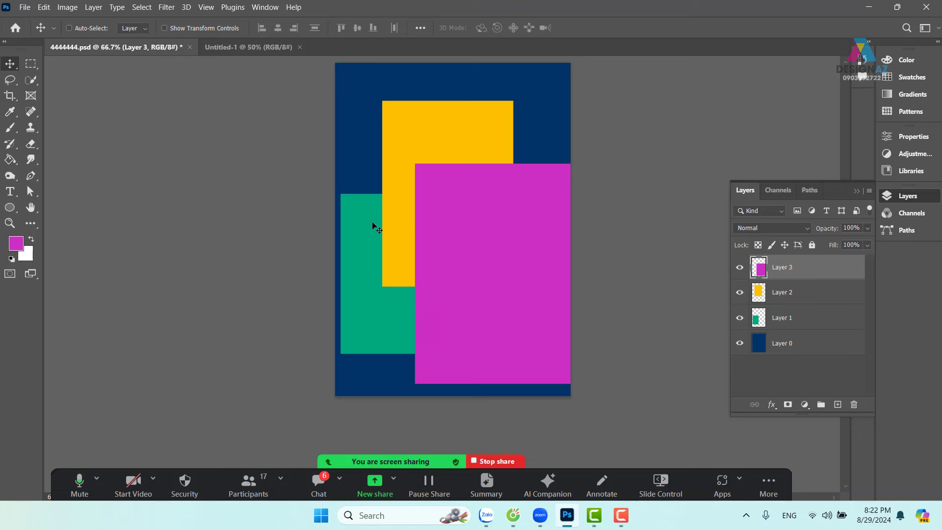
Step: Bring up the Open dialog and look through the Downloads and Documents folders
key("ctrl+o")
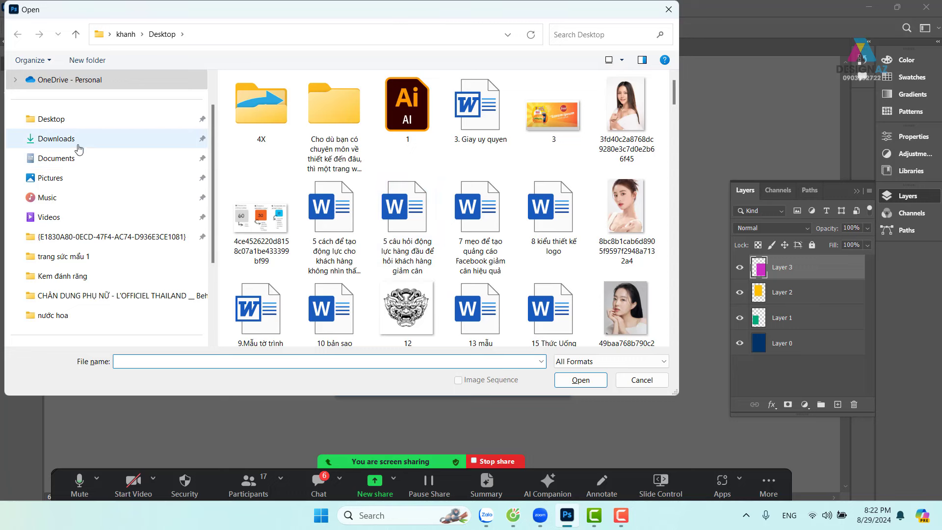
left_click(74, 140)
left_click(75, 162)
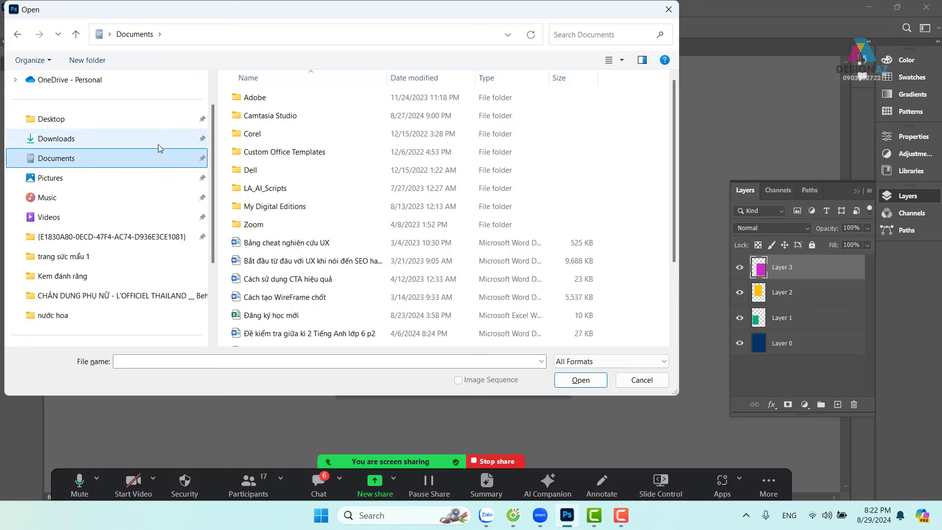
left_click(86, 138)
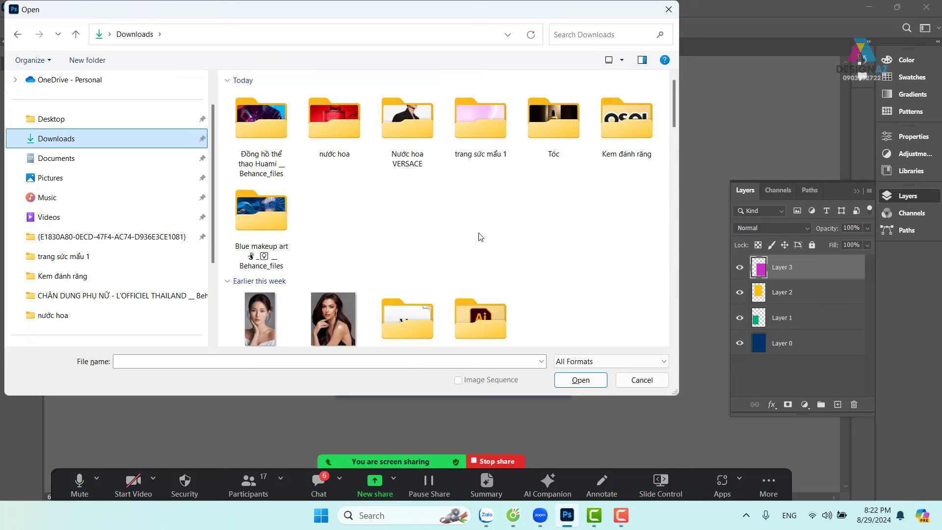
Step: Look through the images and subfolders in the trang sức mẫu 1 folder, then return to Downloads
double_click(485, 124)
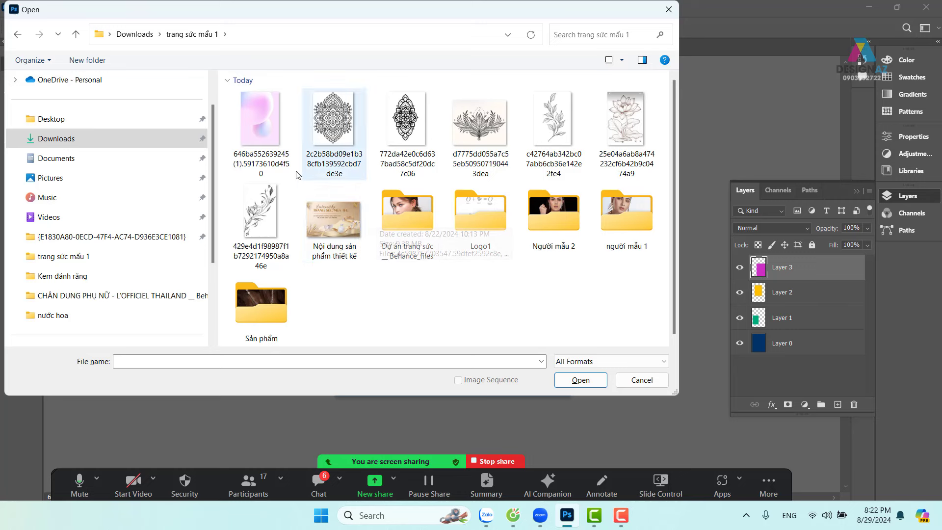
left_click(254, 116)
left_click(350, 127)
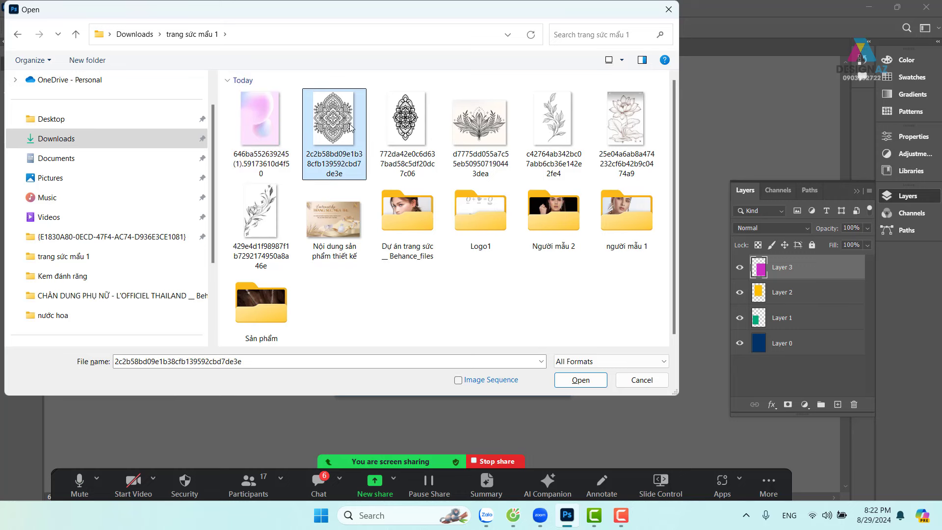
left_click(334, 222)
left_click(395, 215)
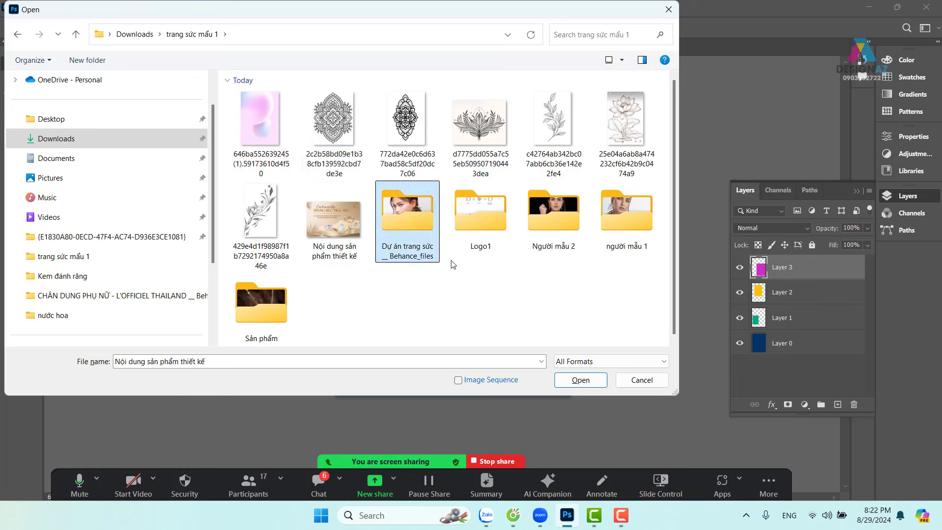
left_click(482, 219)
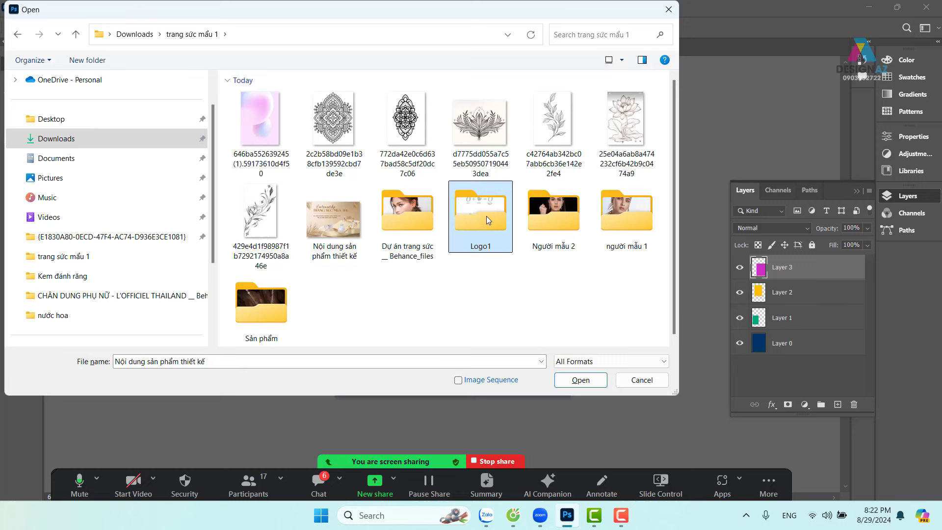
left_click(582, 214)
left_click(649, 221)
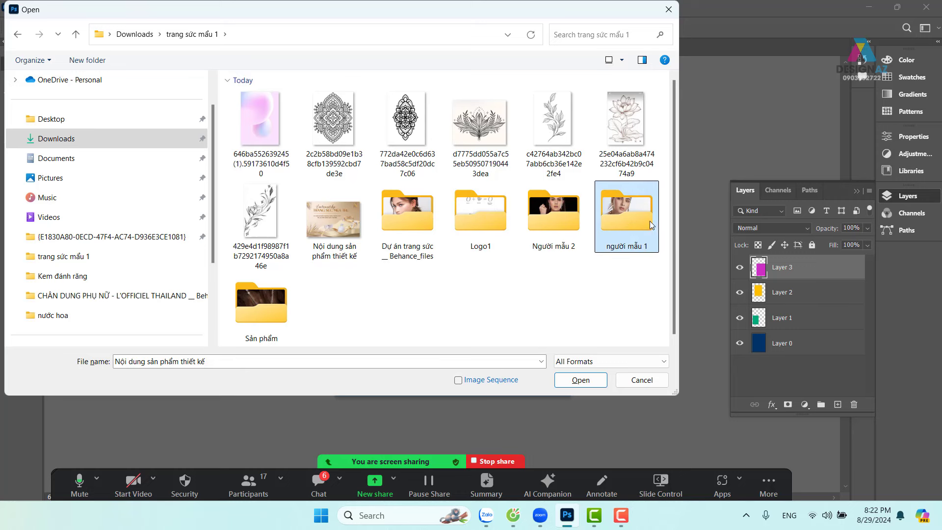
left_click(264, 304)
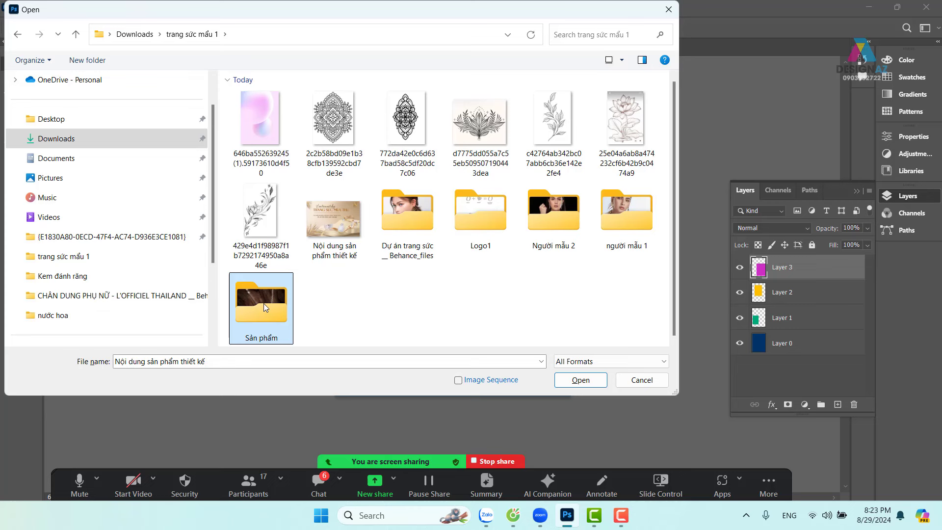
left_click(160, 35)
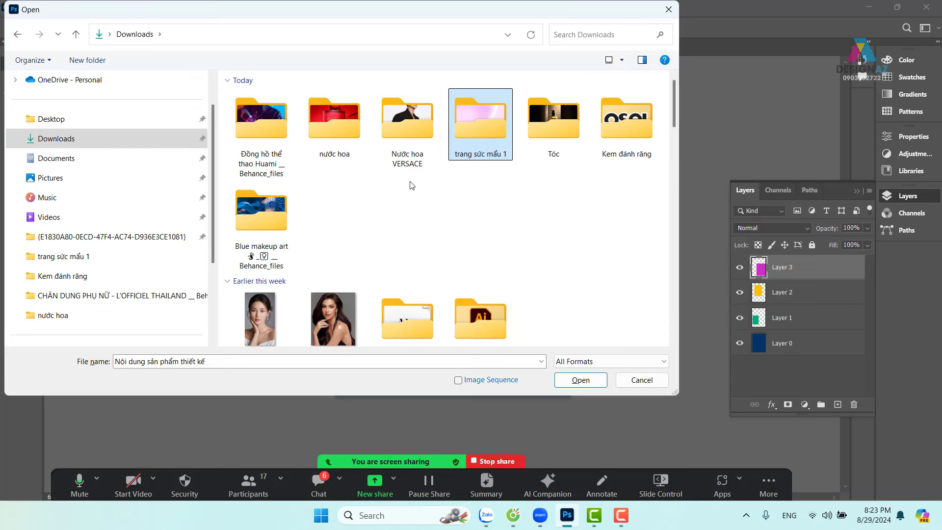
Step: Preview the Nước hoa VERSACE and nước hoa folders as large thumbnails
double_click(420, 129)
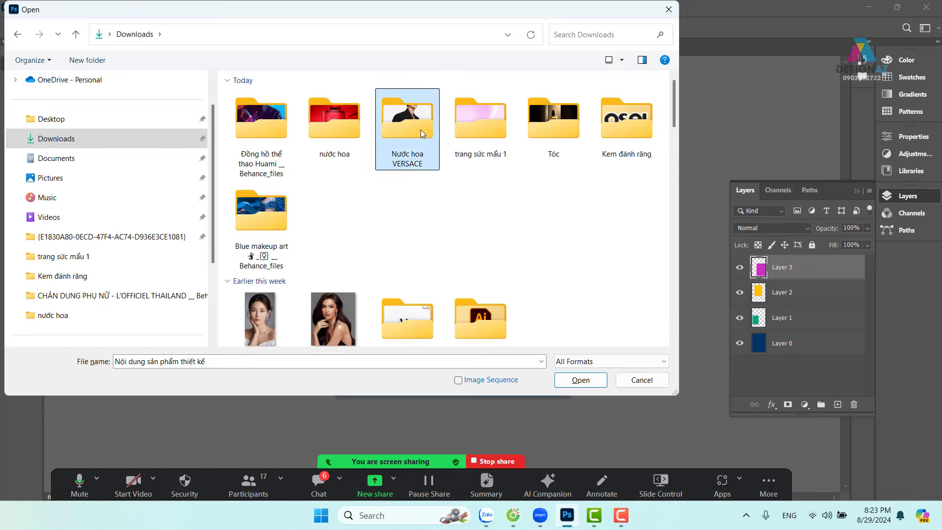
left_click(621, 60)
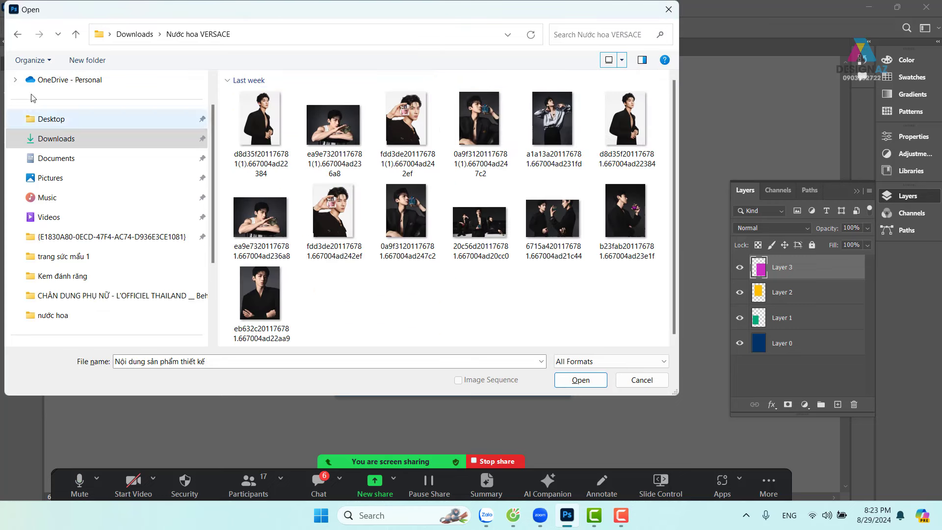
left_click(17, 32)
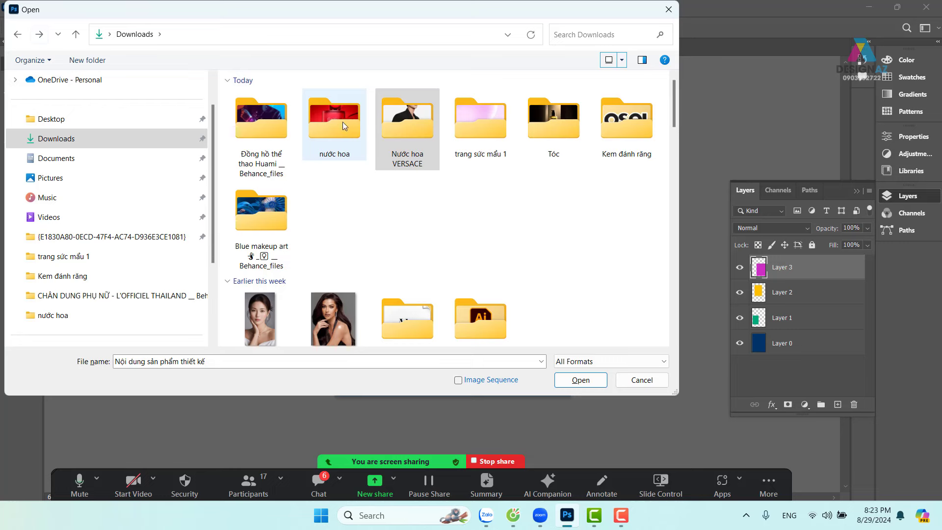
double_click(342, 123)
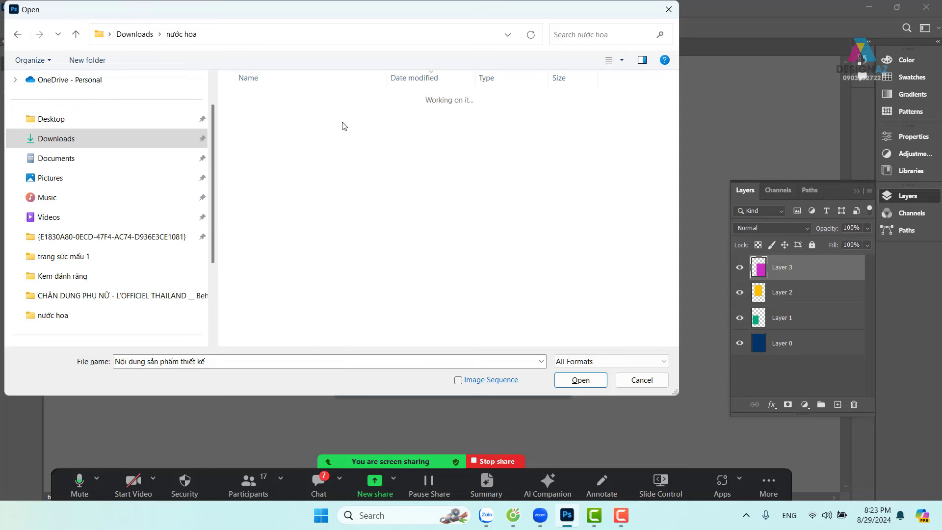
left_click(621, 60)
left_click(673, 38)
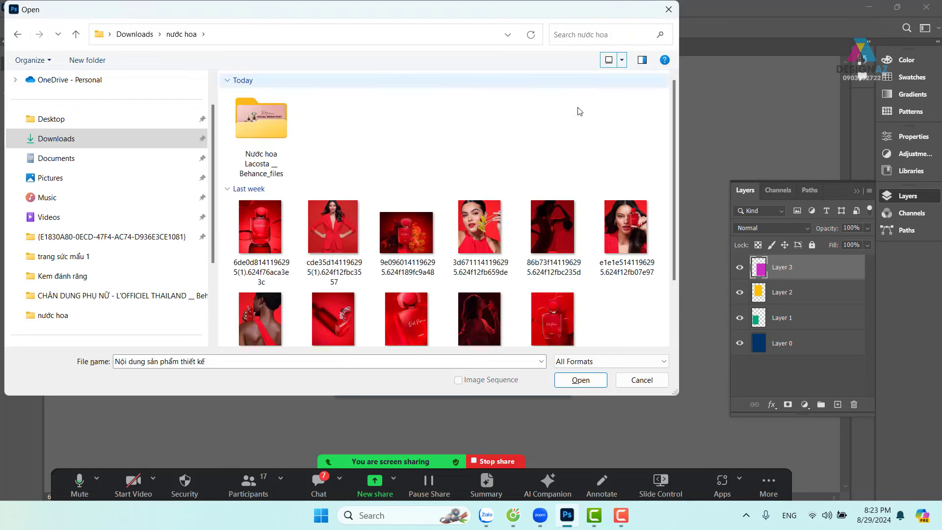
scroll(470, 198, "down", 1)
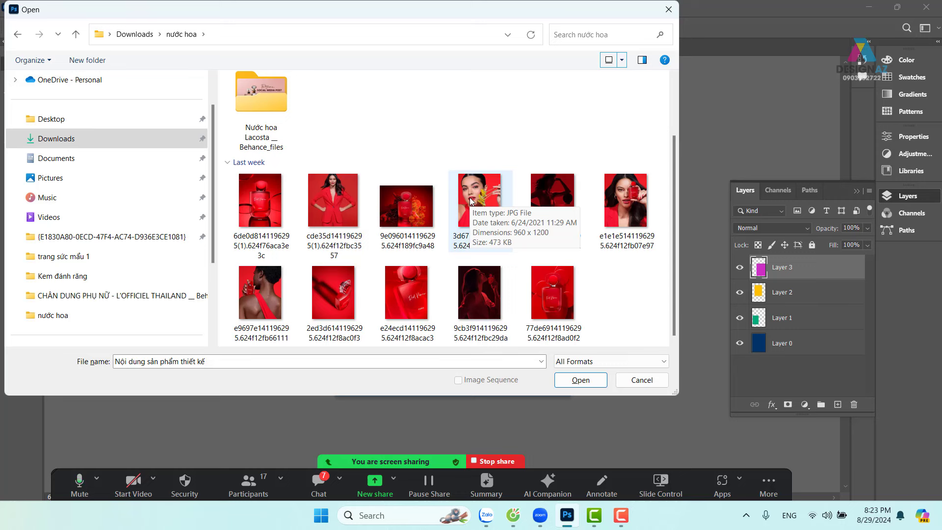
Step: Preview the Nước hoa Lacosta _ Behance_files folder as large thumbnails, then return to Downloads
double_click(261, 102)
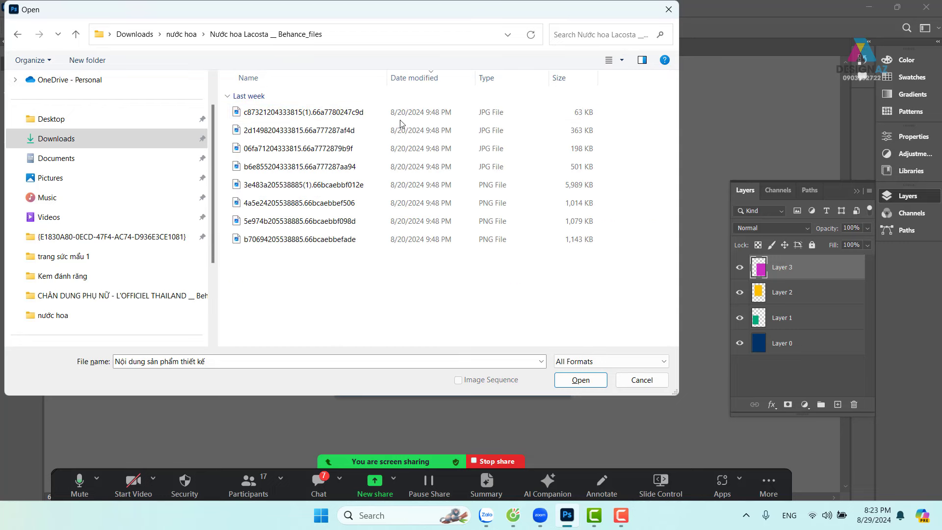
left_click(621, 60)
left_click(676, 40)
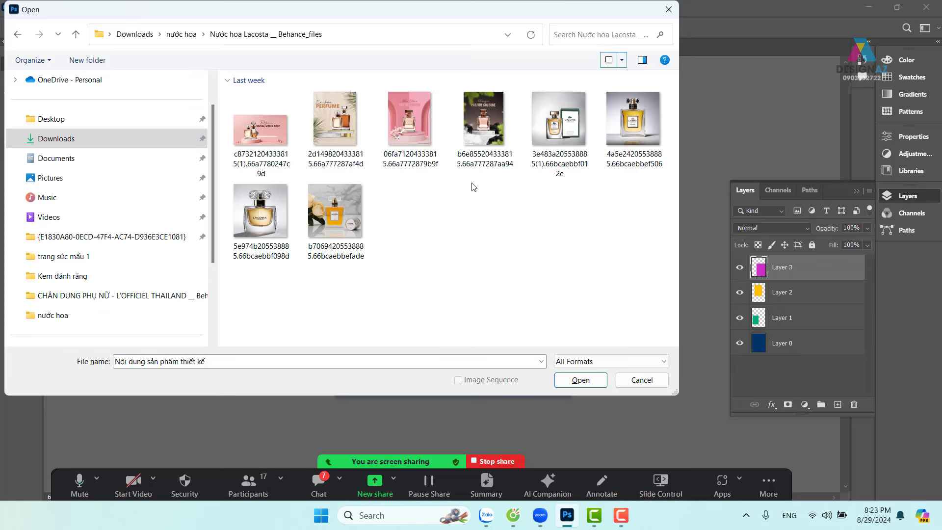
left_click(18, 34)
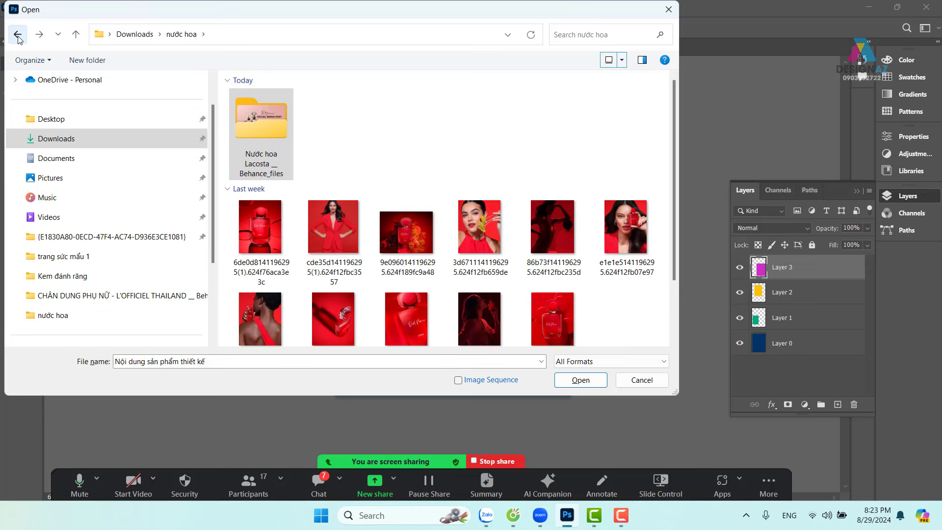
left_click(18, 35)
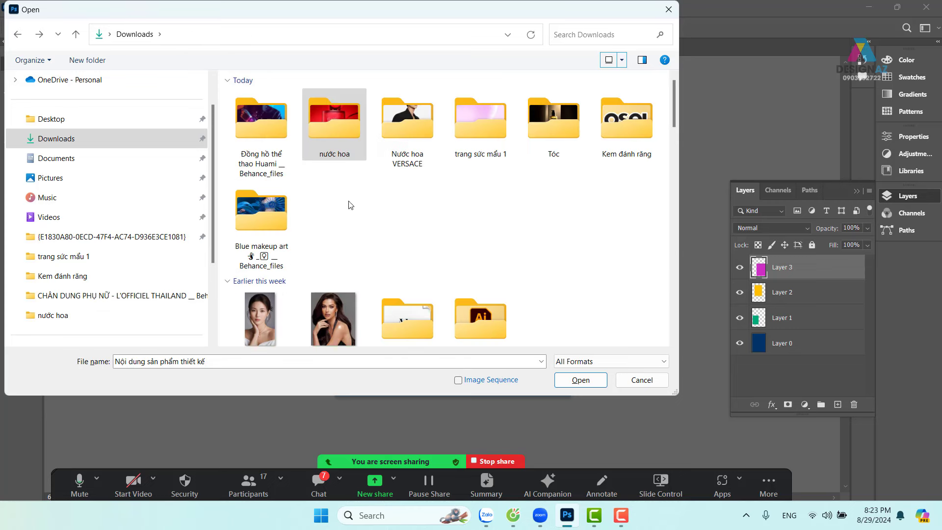
Step: Preview the Tóc folder's images as large icons and select several of them
left_click(289, 140)
double_click(564, 143)
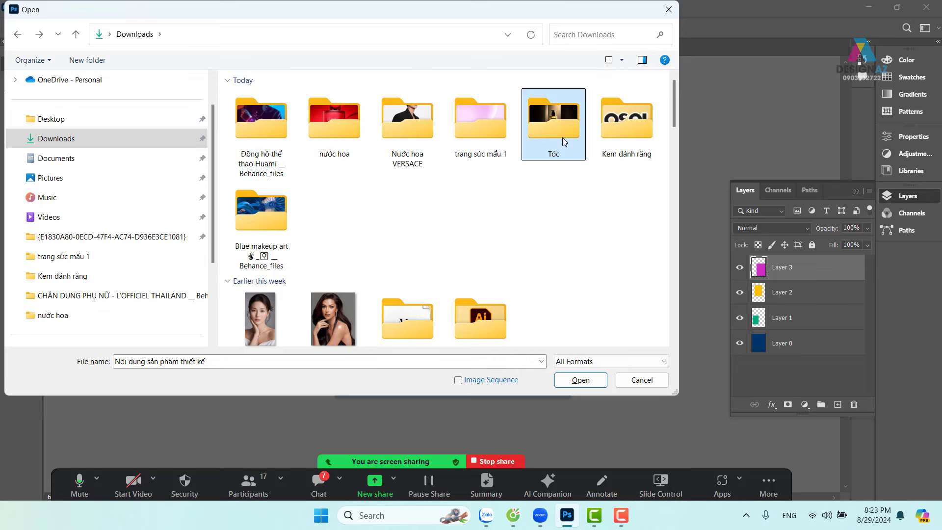
left_click(622, 60)
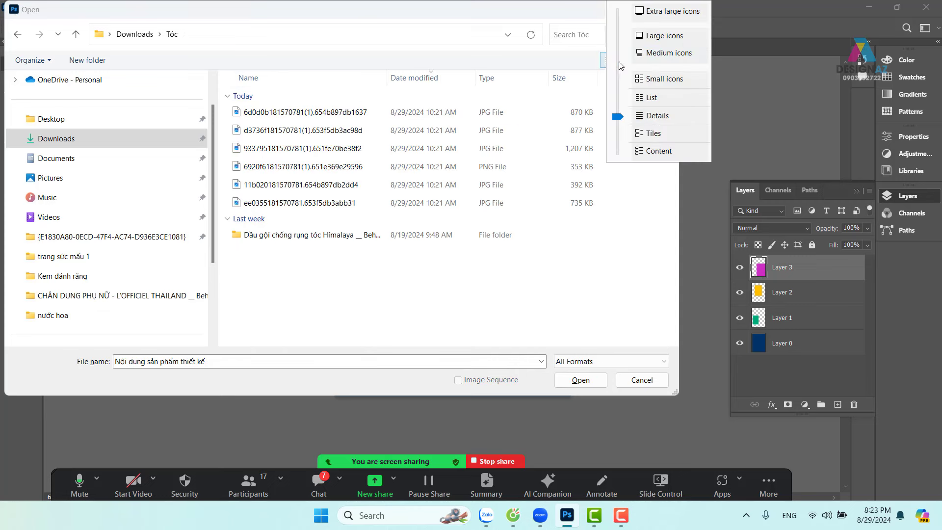
left_click(670, 35)
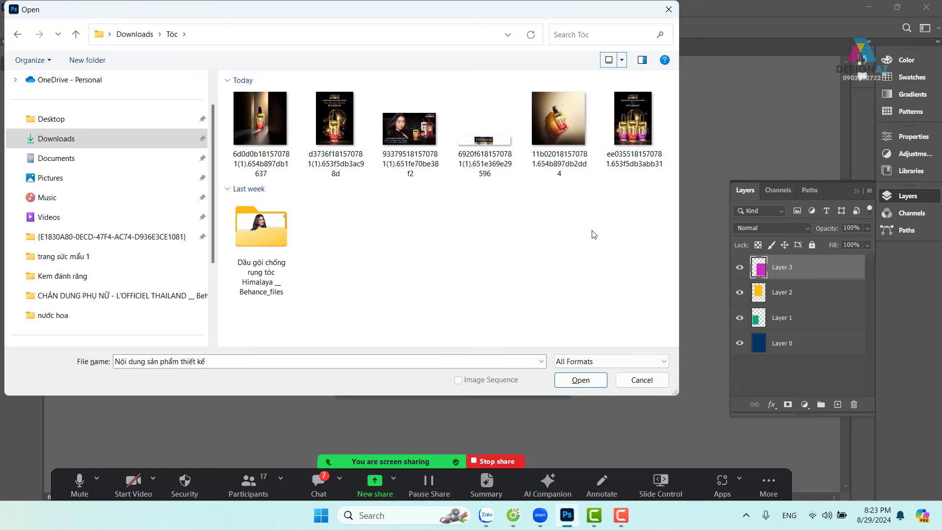
left_click(409, 129)
left_click(484, 135)
left_click(639, 139)
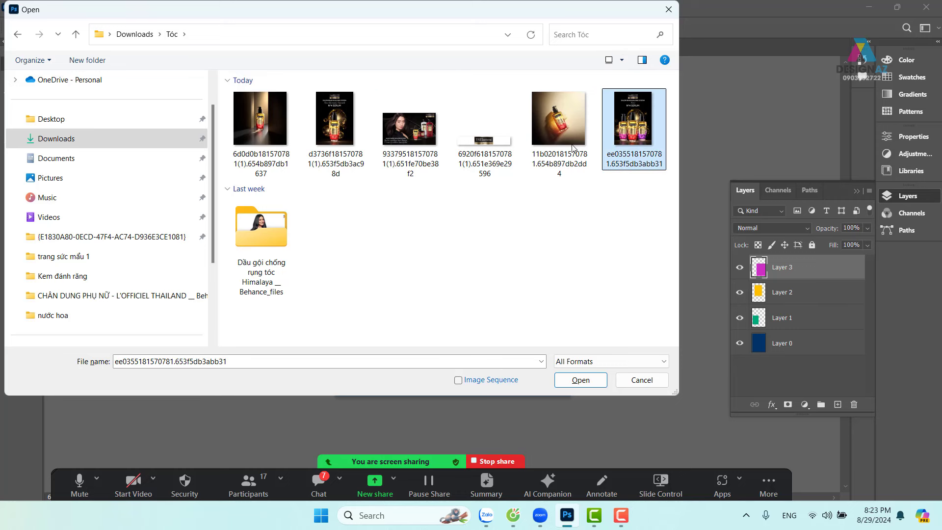
left_click(411, 143)
Step: Preview the Himalaya shampoo Behance_files folder as large icons, then return to Downloads
double_click(287, 250)
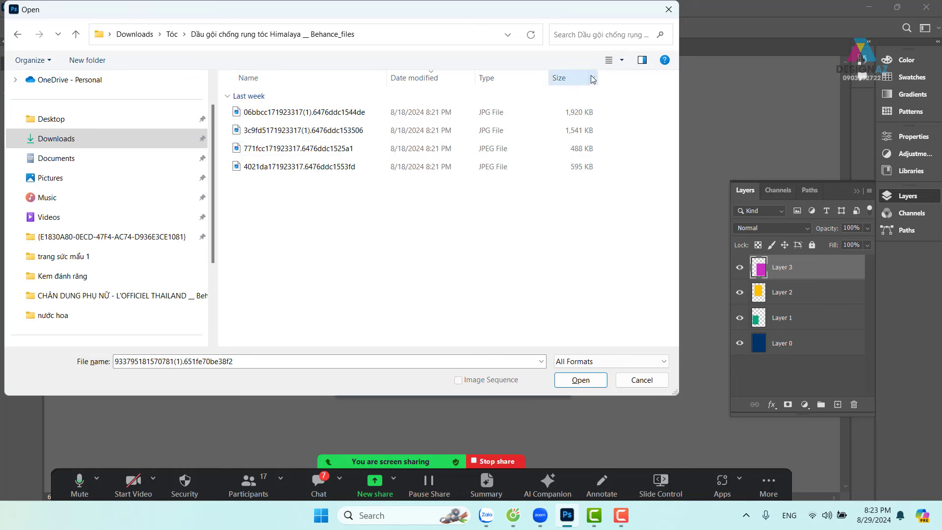
left_click(622, 59)
left_click(663, 39)
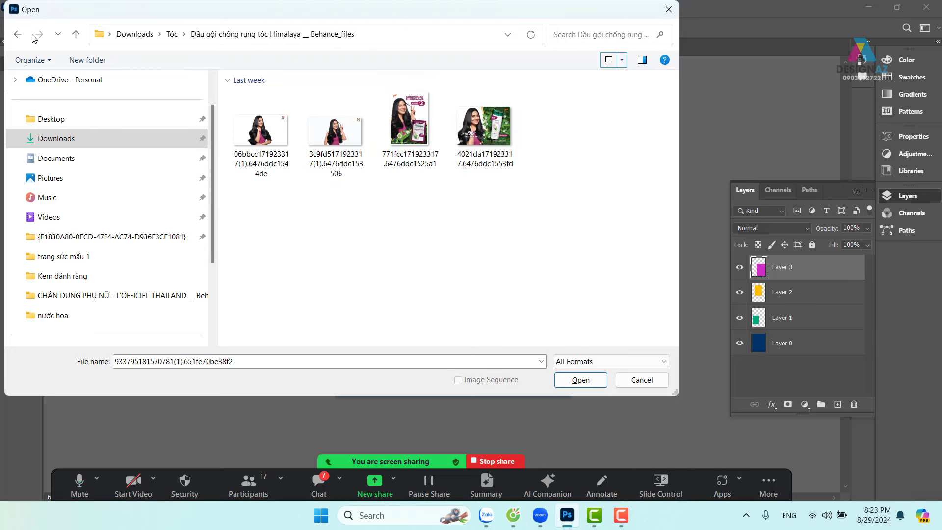
left_click(17, 37)
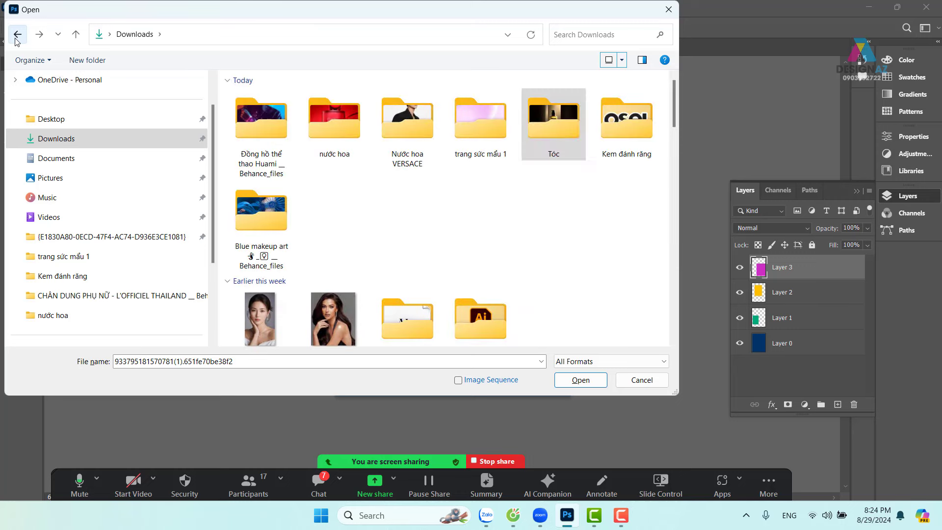
Step: Preview the Kem đánh răng toothpaste images as large icons, then return to Downloads
double_click(626, 122)
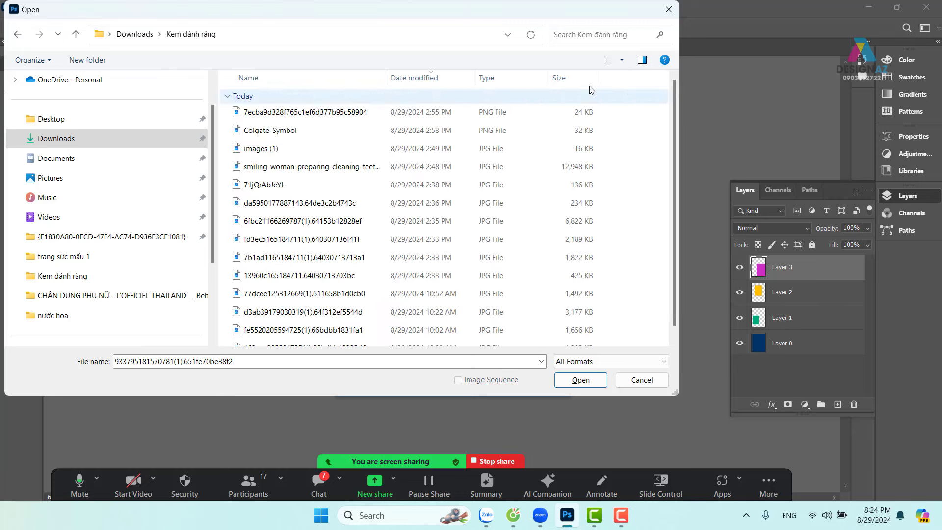
left_click(621, 60)
left_click(670, 40)
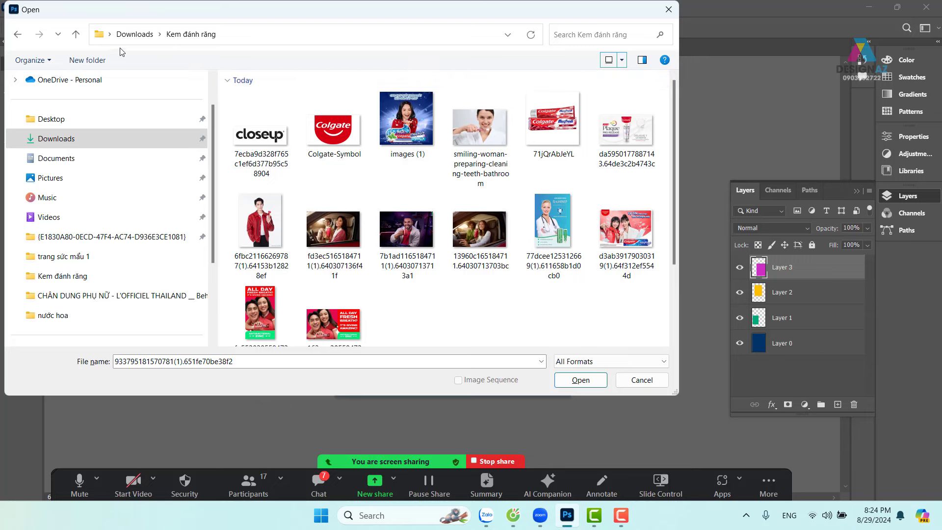
left_click(18, 34)
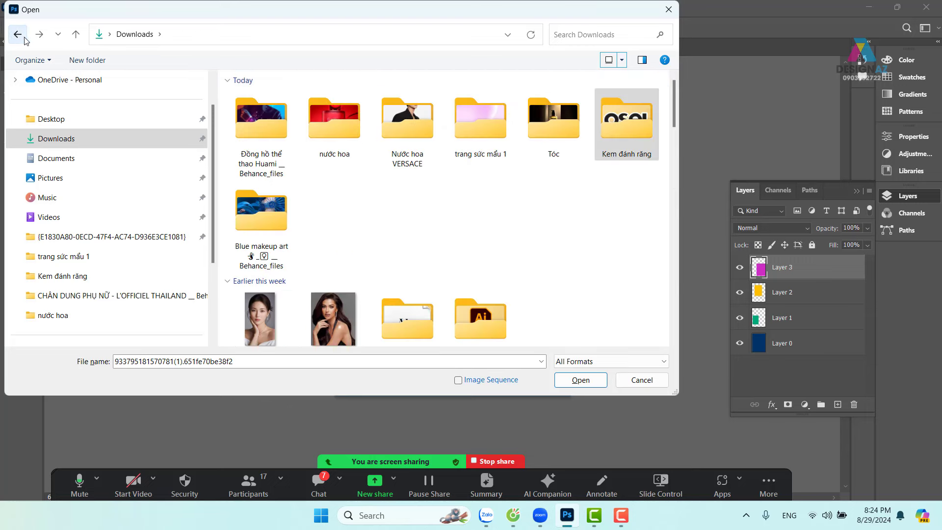
Step: Close the Open dialog without opening any file
left_click(668, 9)
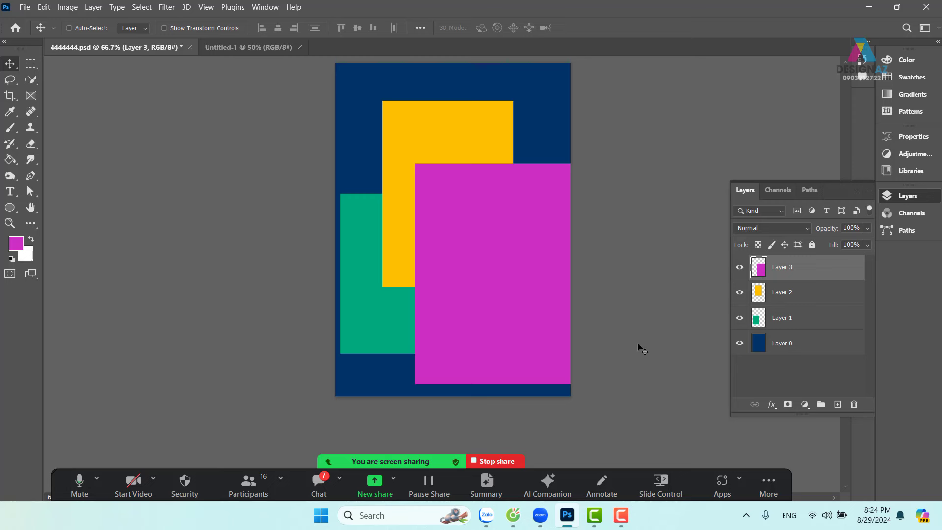
Step: Bring up the Zoom meeting chat
left_click(318, 483)
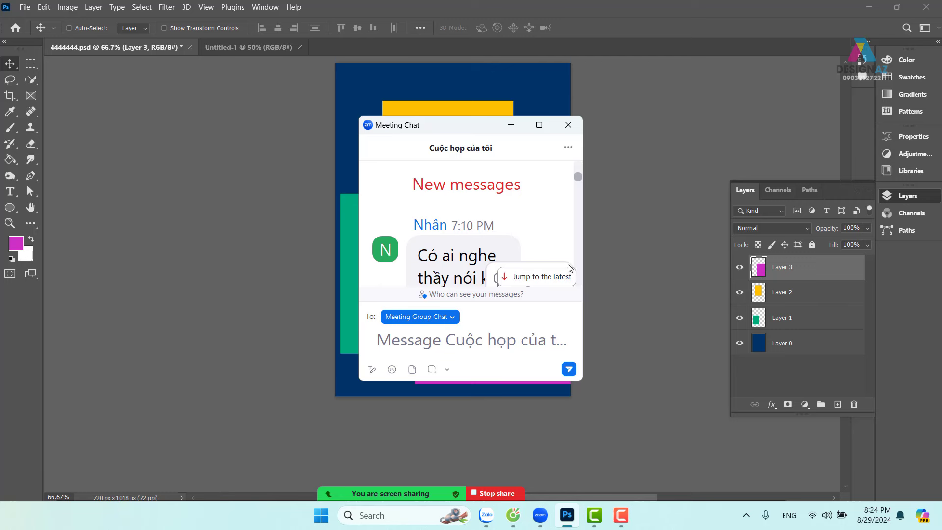
Step: Scroll up and down through the Meeting Chat messages, then close the chat window
scroll(568, 265, "down", 3)
scroll(565, 258, "down", 2)
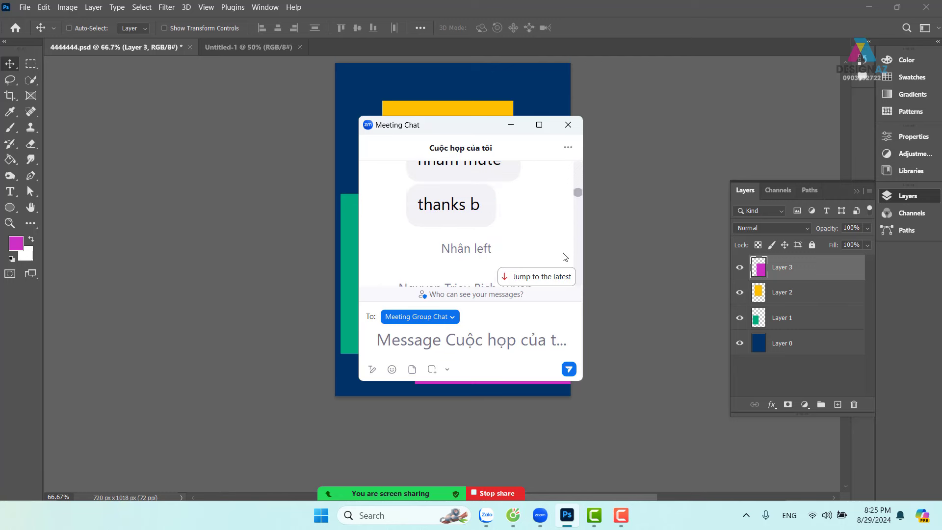
scroll(564, 257, "down", 3)
scroll(569, 274, "down", 2)
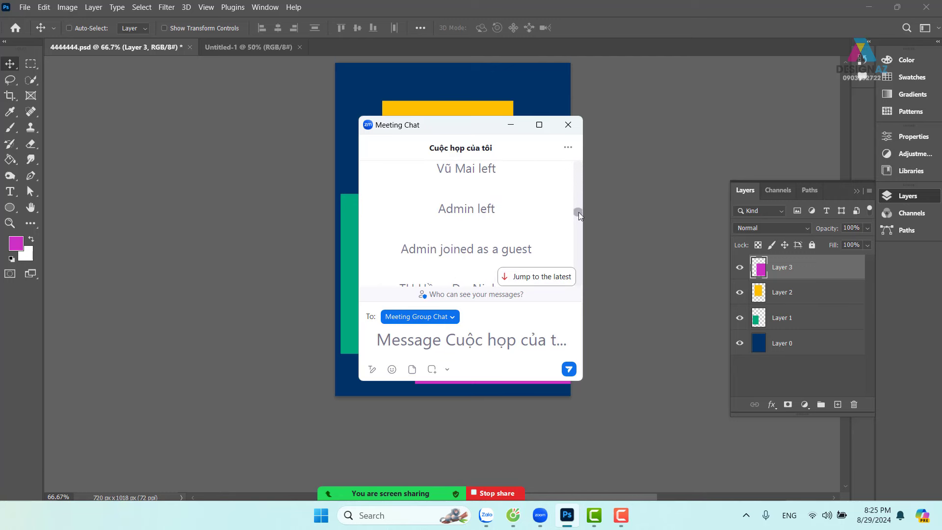
left_click_drag(578, 212, 577, 275)
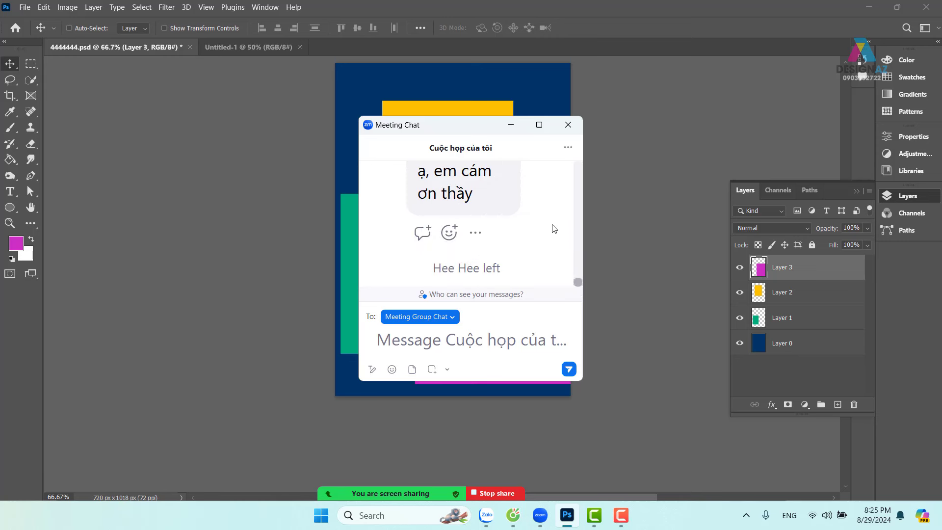
scroll(550, 223, "up", 2)
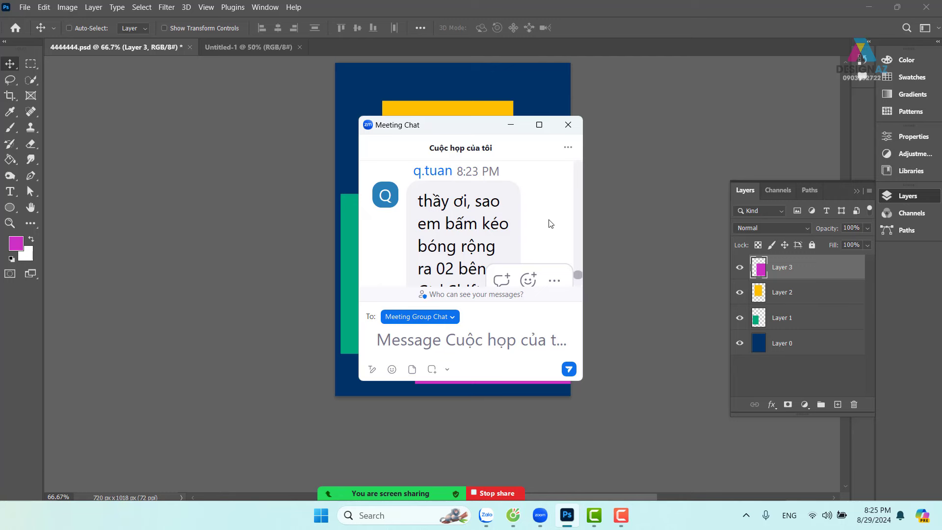
scroll(551, 224, "down", 2)
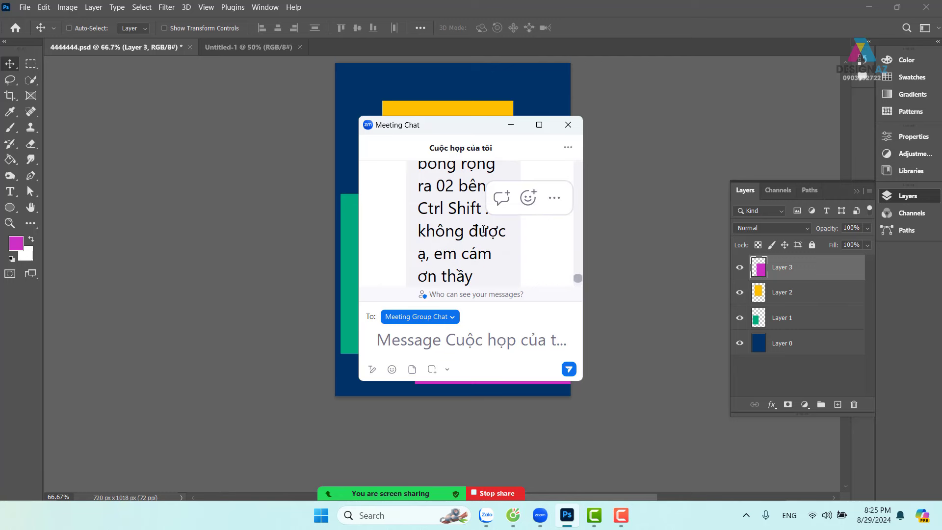
scroll(482, 245, "down", 2)
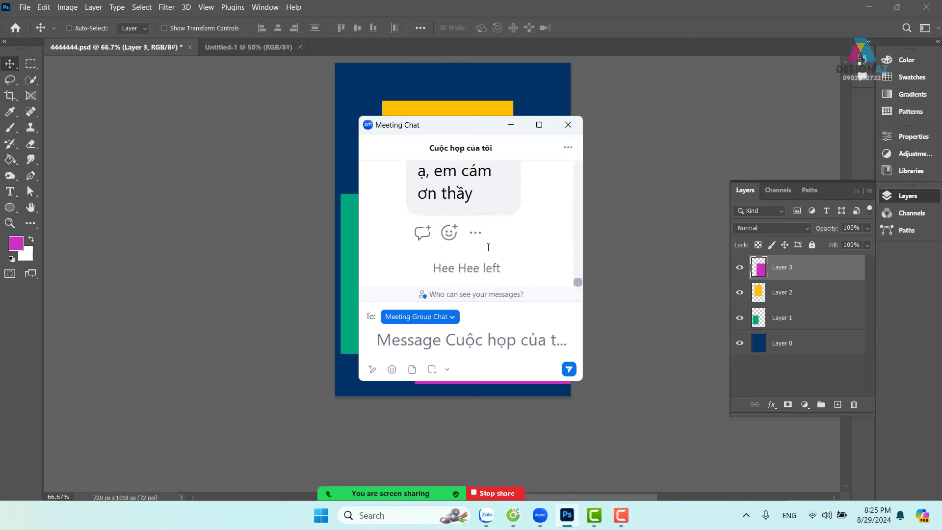
scroll(488, 247, "up", 1)
scroll(488, 247, "up", 4)
scroll(489, 250, "down", 2)
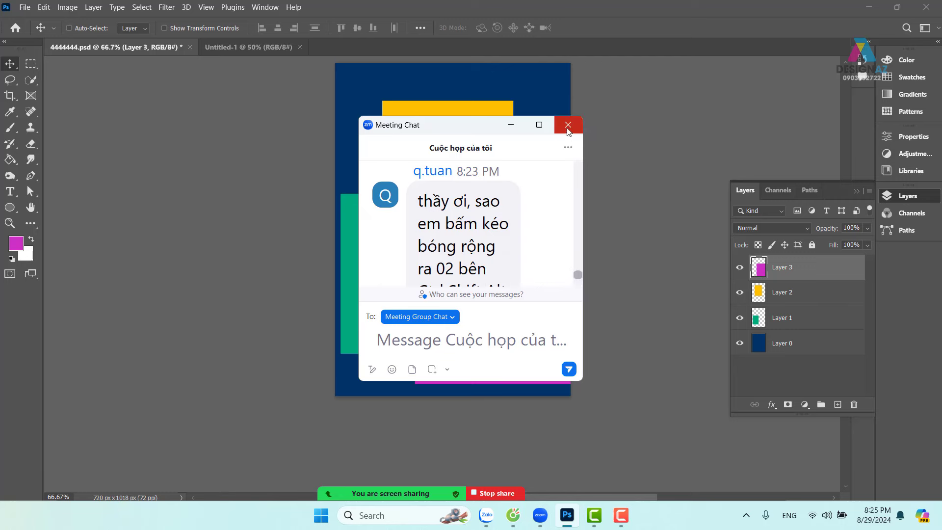
scroll(569, 233, "down", 3)
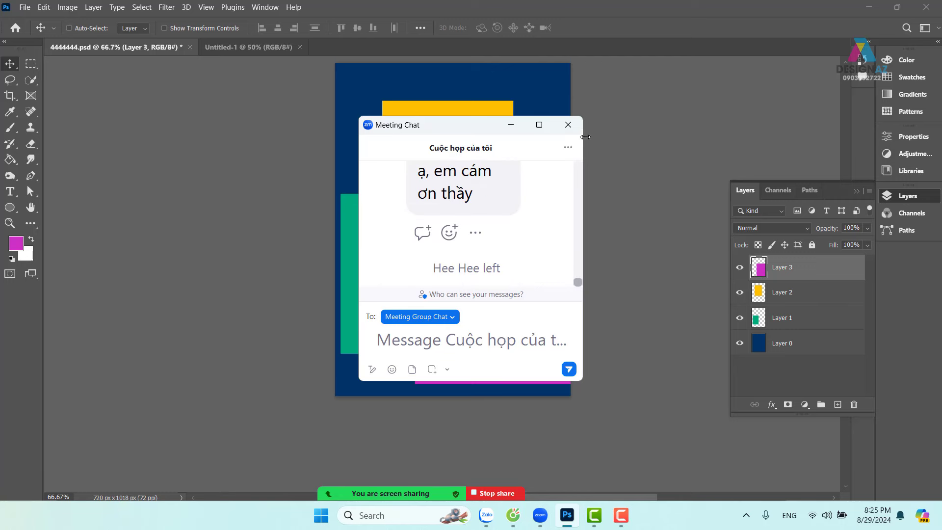
scroll(448, 230, "up", 5)
scroll(463, 232, "down", 2)
scroll(462, 232, "down", 3)
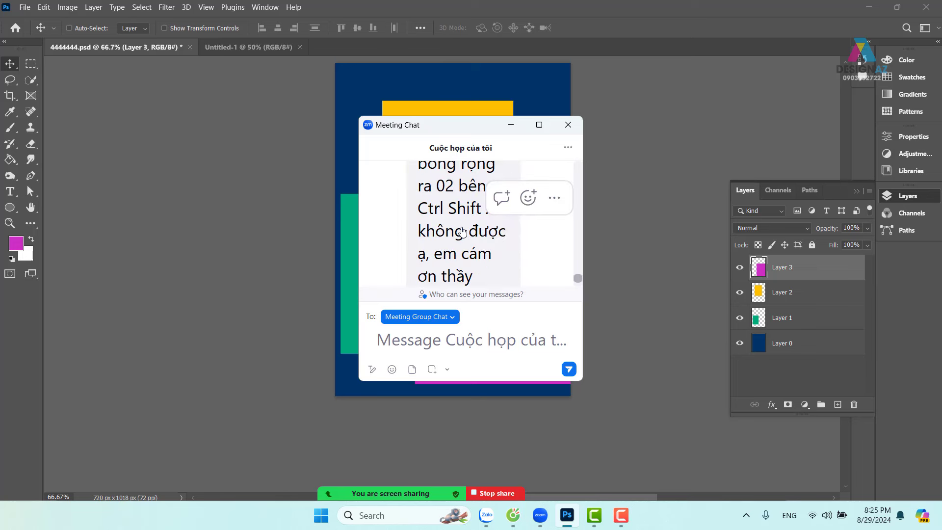
scroll(463, 231, "up", 2)
scroll(462, 231, "up", 3)
scroll(463, 232, "up", 2)
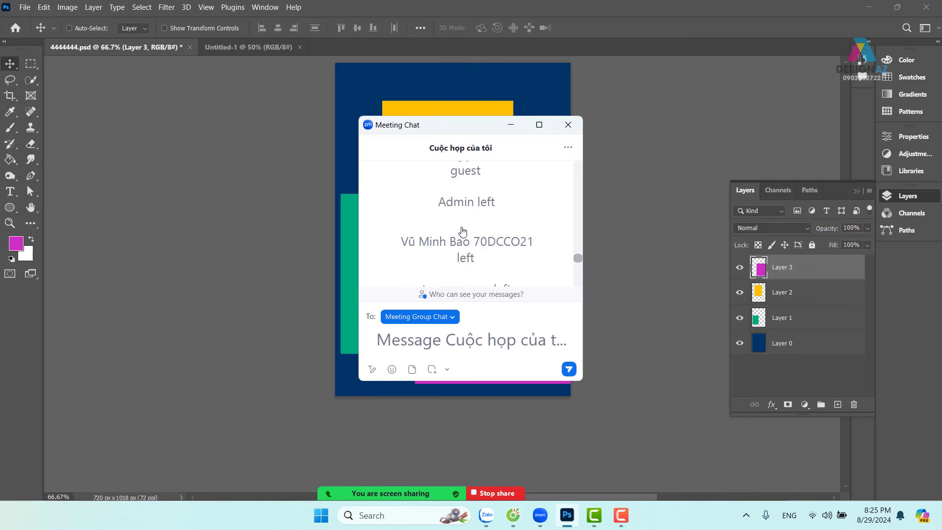
scroll(463, 232, "up", 1)
scroll(462, 231, "up", 2)
scroll(462, 231, "up", 2)
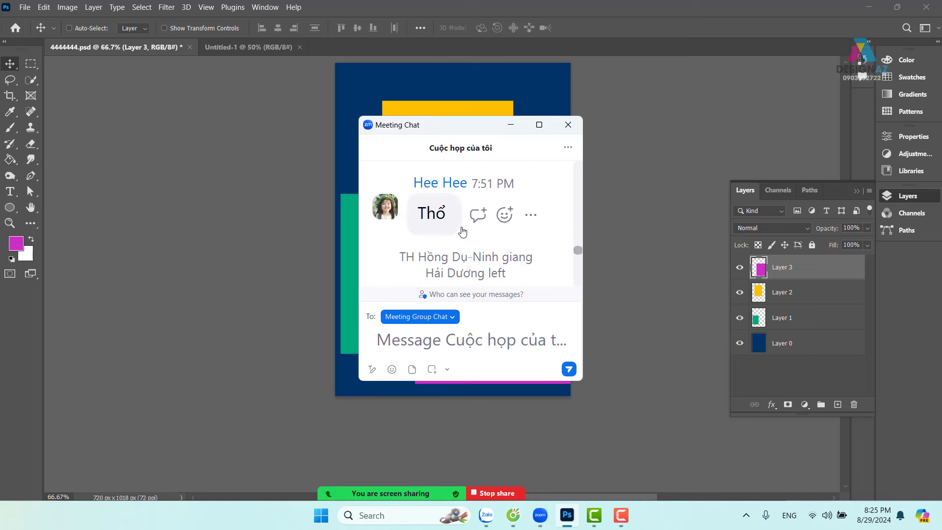
scroll(463, 232, "up", 2)
scroll(462, 231, "up", 2)
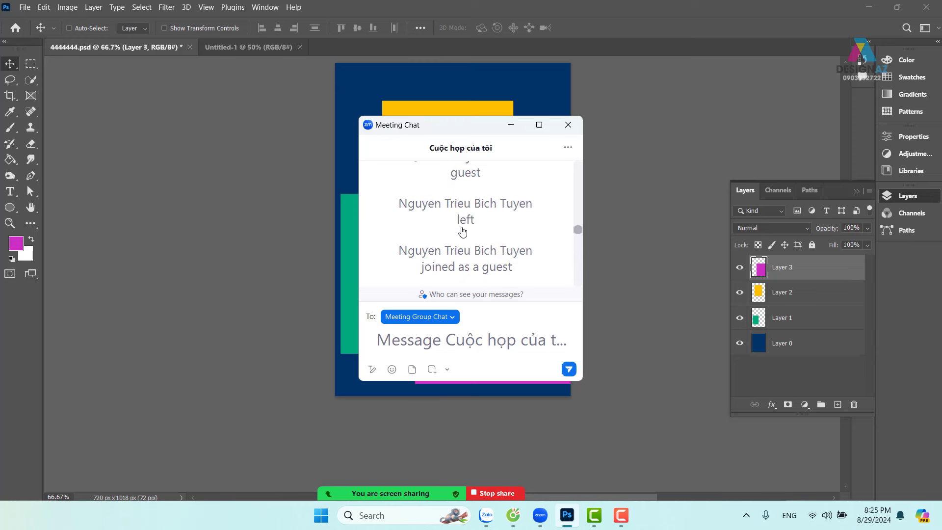
scroll(463, 232, "up", 2)
scroll(463, 232, "up", 2)
scroll(462, 232, "up", 2)
scroll(463, 231, "up", 2)
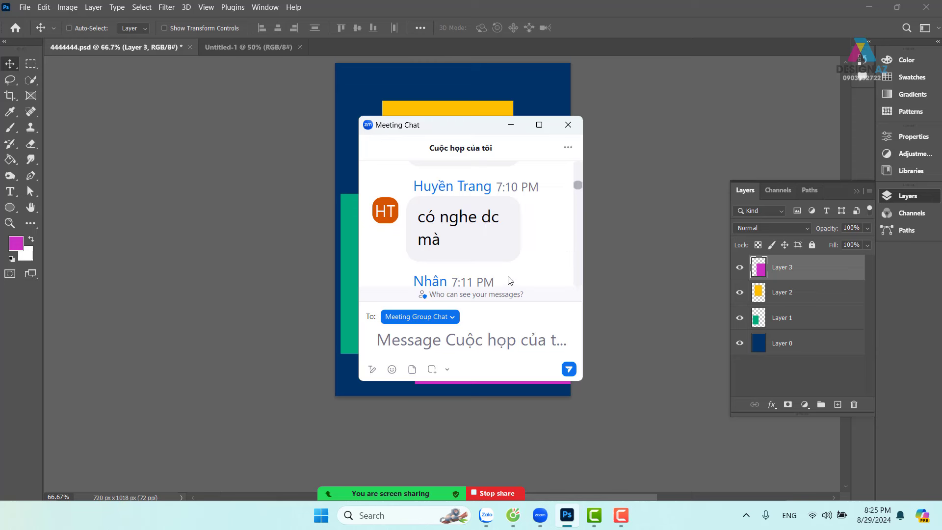
scroll(507, 277, "down", 5)
scroll(504, 275, "down", 3)
scroll(520, 260, "up", 1)
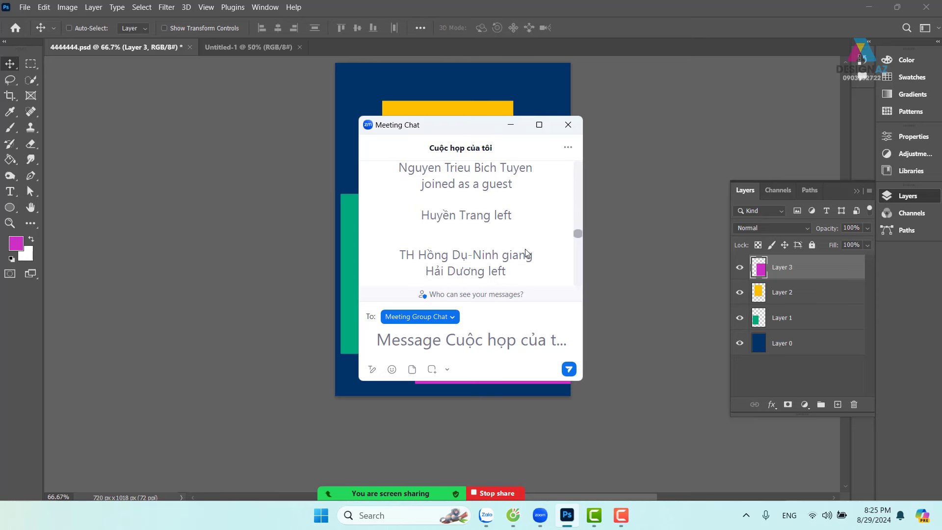
left_click(567, 126)
mouse_move(421, 493)
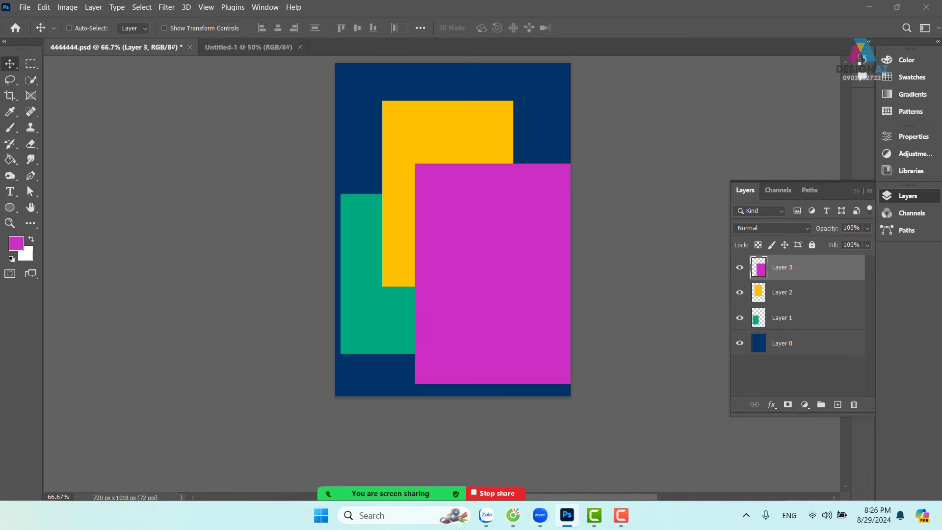
Step: Stop sharing the Photoshop screen in the Zoom meeting
left_click(515, 493)
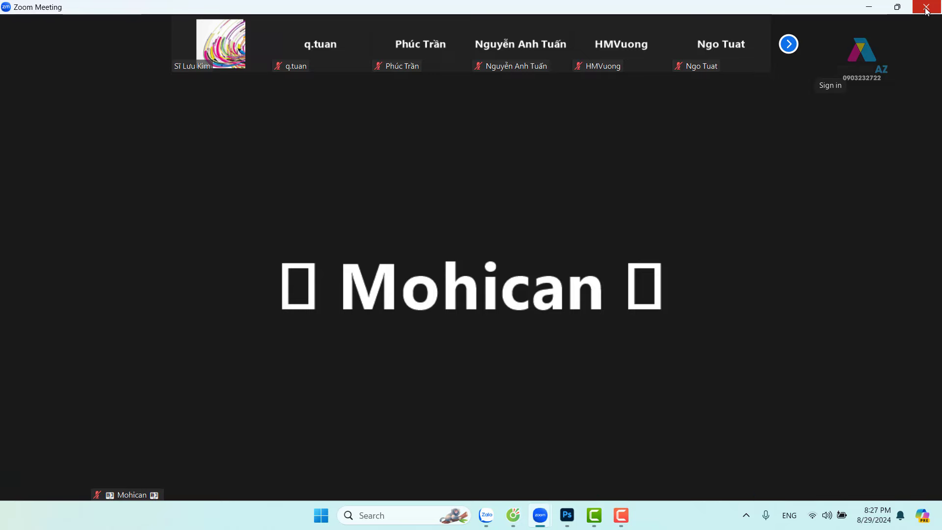
Step: Bring up Zoom's End Meeting for All / Leave Meeting options
left_click(926, 8)
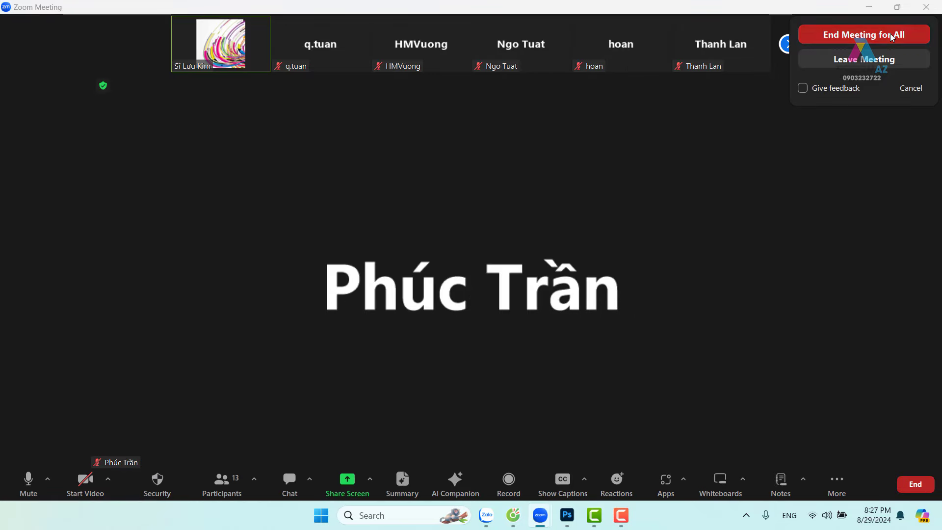